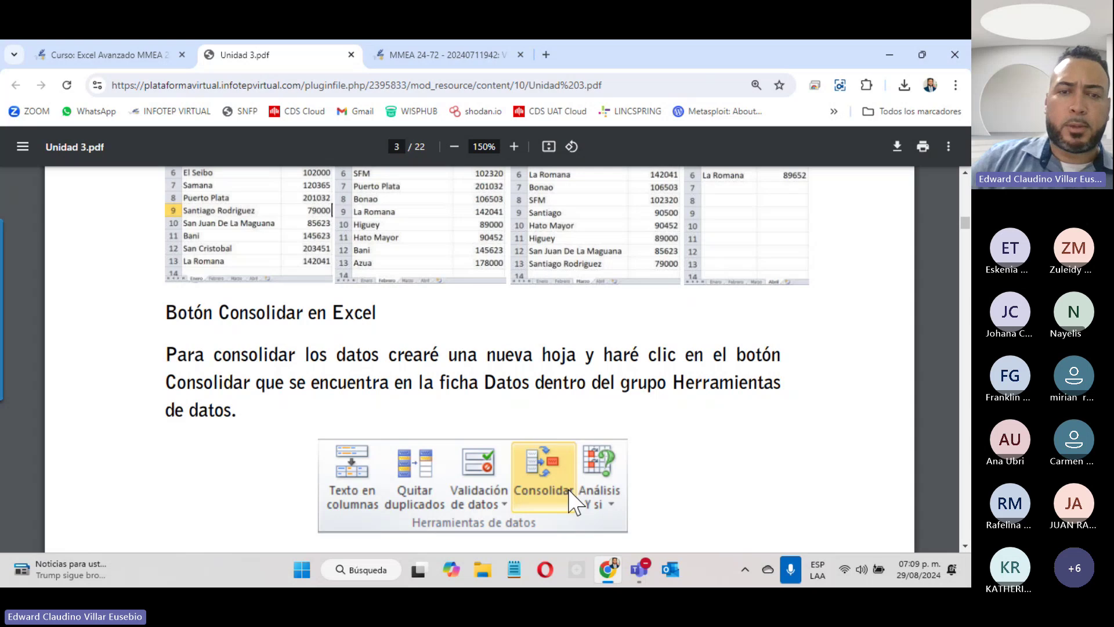
- Read the Unidad 3 PDF instructions on the Consolidar button and on adding the monthly sheet ranges in its dialog
{"action": "scroll", "coordinate": [615, 450], "scroll_direction": "down", "scroll_amount": 5}
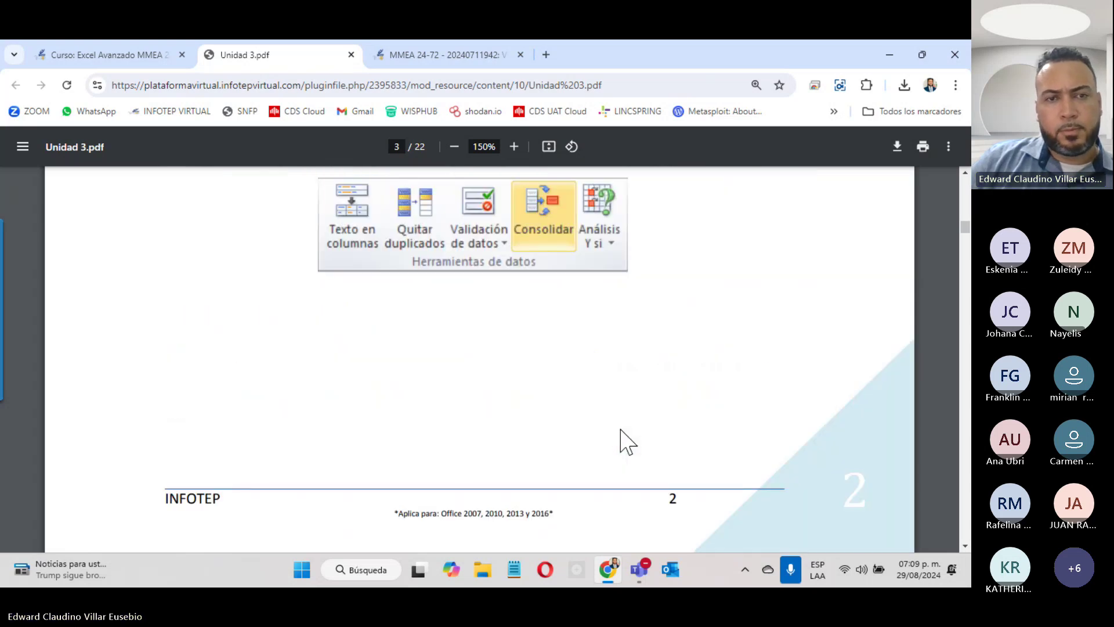
{"action": "scroll", "coordinate": [523, 407], "scroll_direction": "down", "scroll_amount": 3}
{"action": "scroll", "coordinate": [298, 377], "scroll_direction": "down", "scroll_amount": 5}
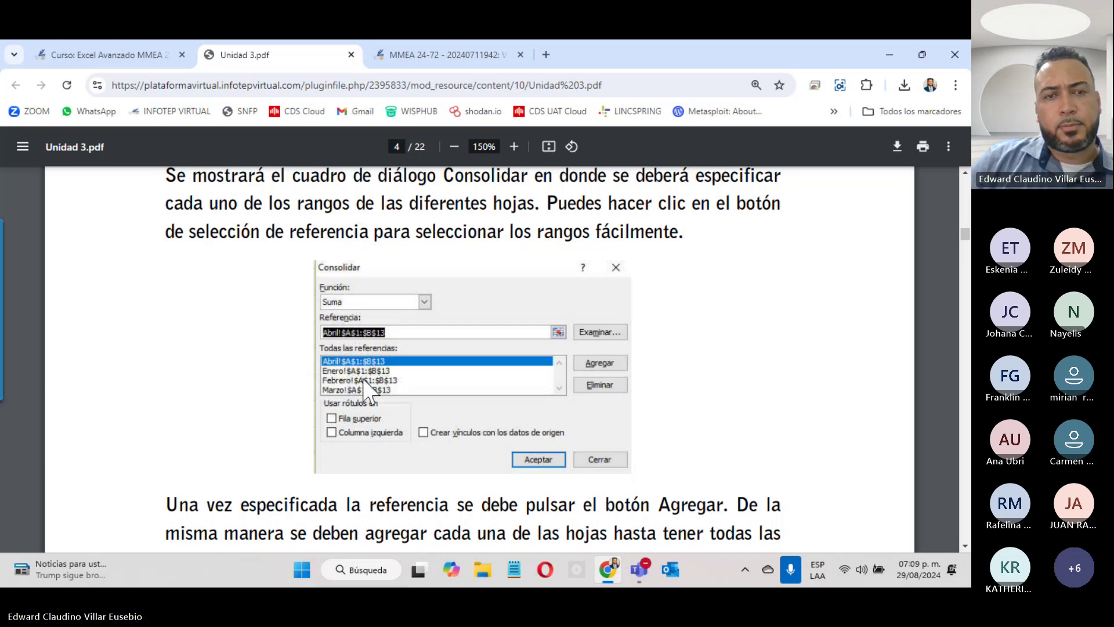
{"action": "scroll", "coordinate": [406, 377], "scroll_direction": "down", "scroll_amount": 9}
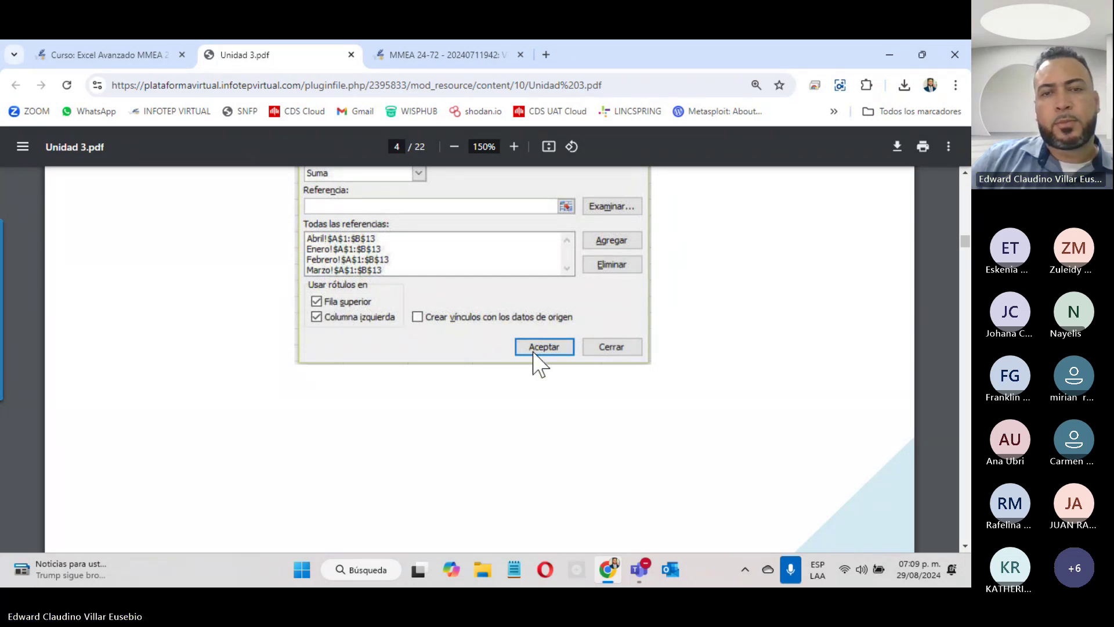
{"action": "scroll", "coordinate": [566, 354], "scroll_direction": "down", "scroll_amount": 10}
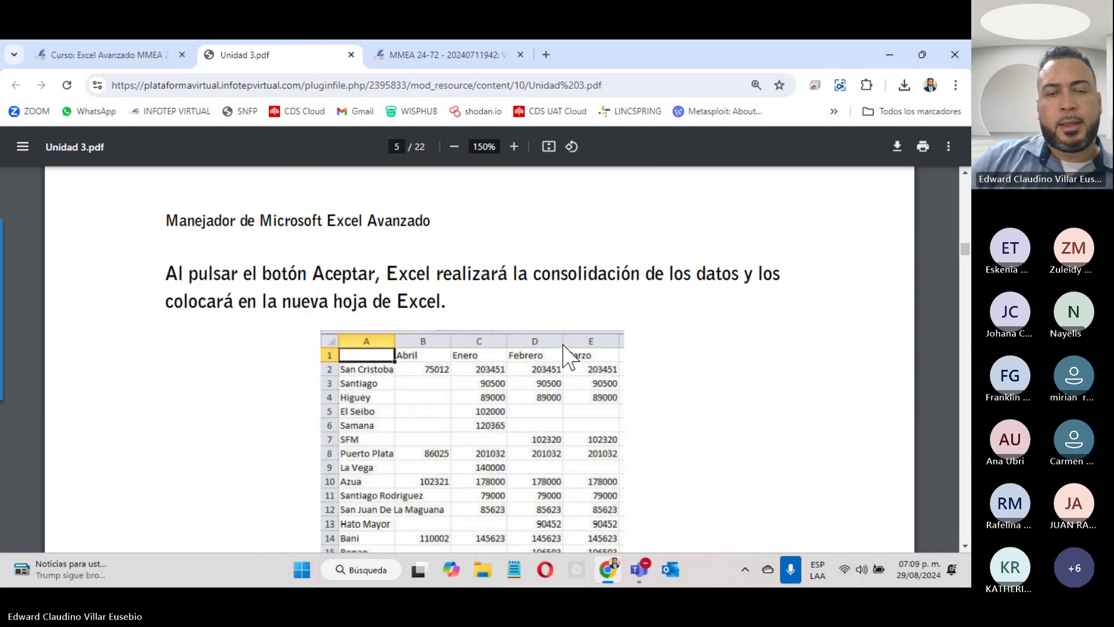
- Enlarge the PDF to 200% and examine the consolidated table of cities and months on page 5
{"action": "left_click", "coordinate": [514, 147]}
{"action": "left_click", "coordinate": [514, 146]}
{"action": "scroll", "coordinate": [578, 232], "scroll_direction": "down", "scroll_amount": 4}
{"action": "scroll", "coordinate": [577, 232], "scroll_direction": "up", "scroll_amount": 4}
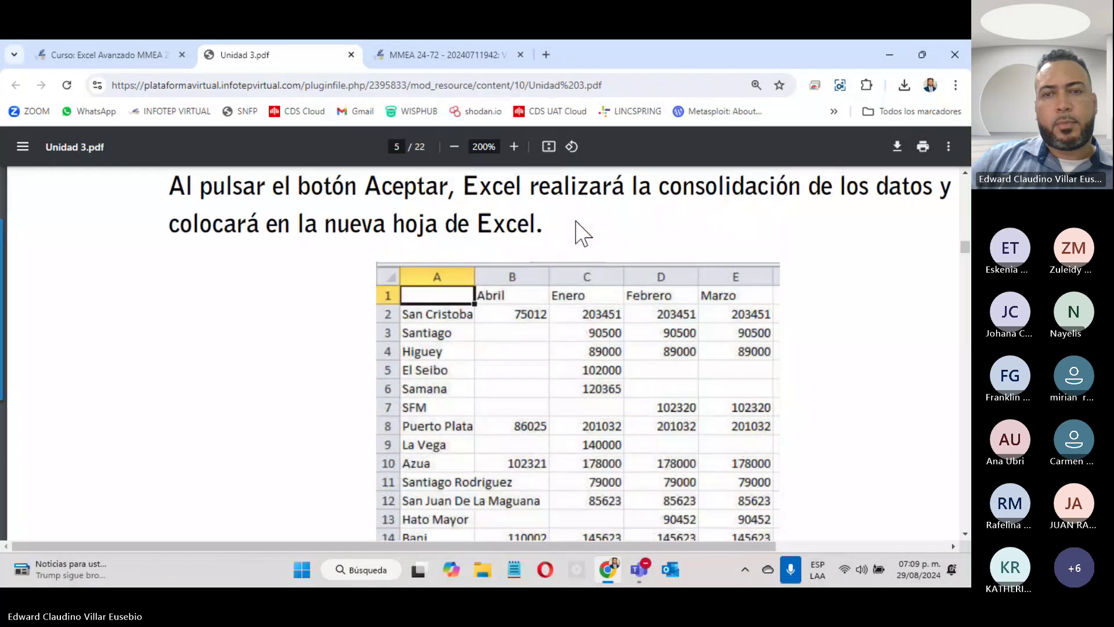
{"action": "scroll", "coordinate": [578, 232], "scroll_direction": "down", "scroll_amount": 4}
{"action": "scroll", "coordinate": [577, 235], "scroll_direction": "up", "scroll_amount": 4}
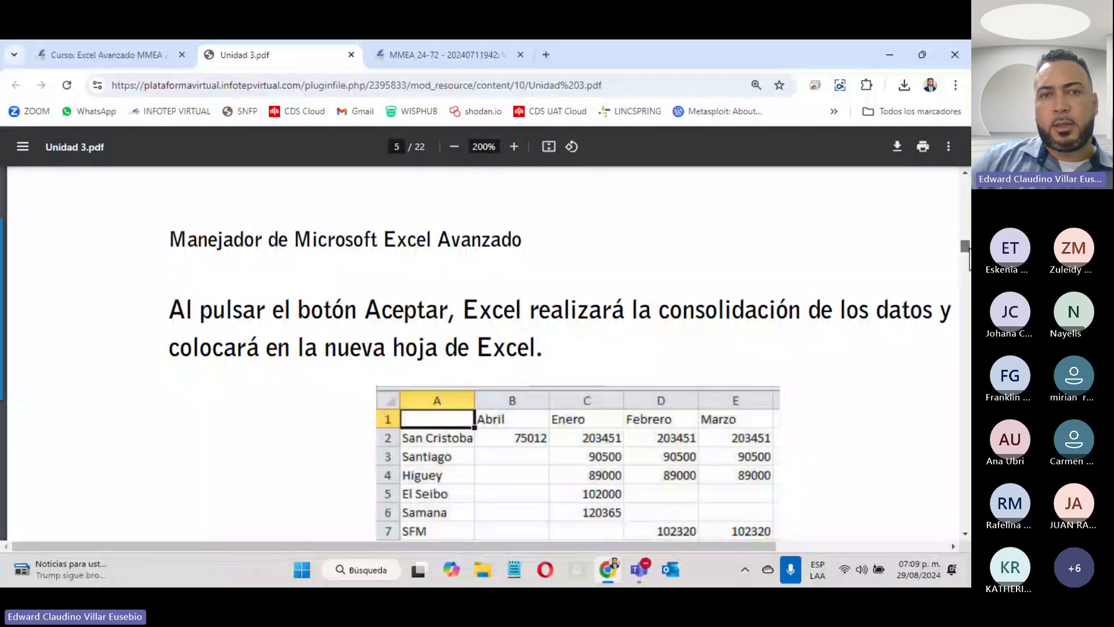
{"action": "left_click_drag", "start_coordinate": [967, 248], "coordinate": [968, 246]}
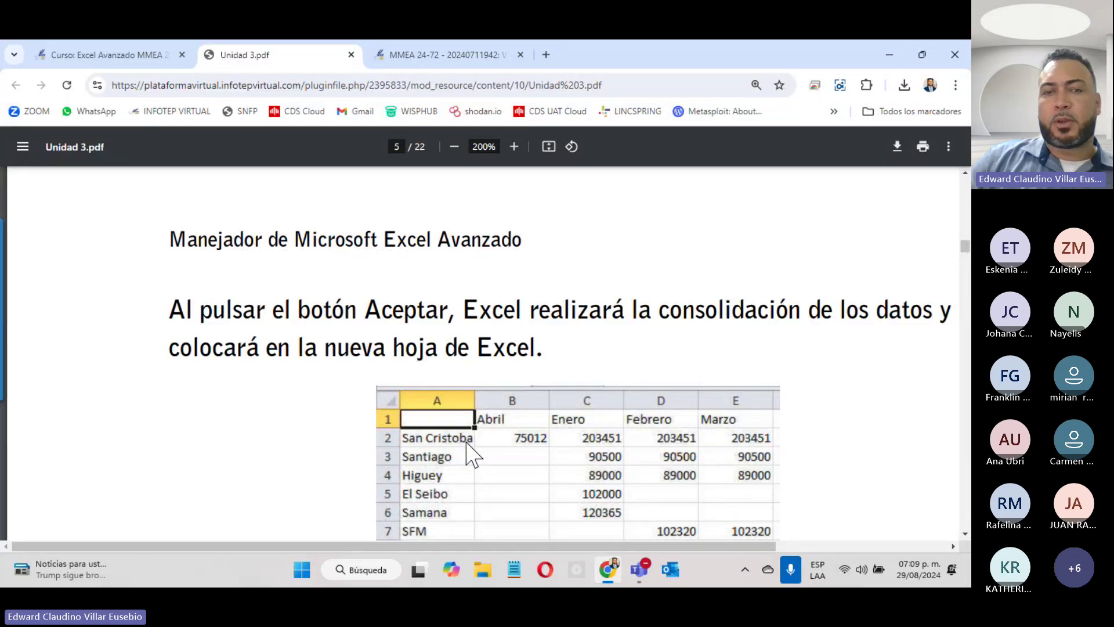
{"action": "scroll", "coordinate": [467, 444], "scroll_direction": "down", "scroll_amount": 5}
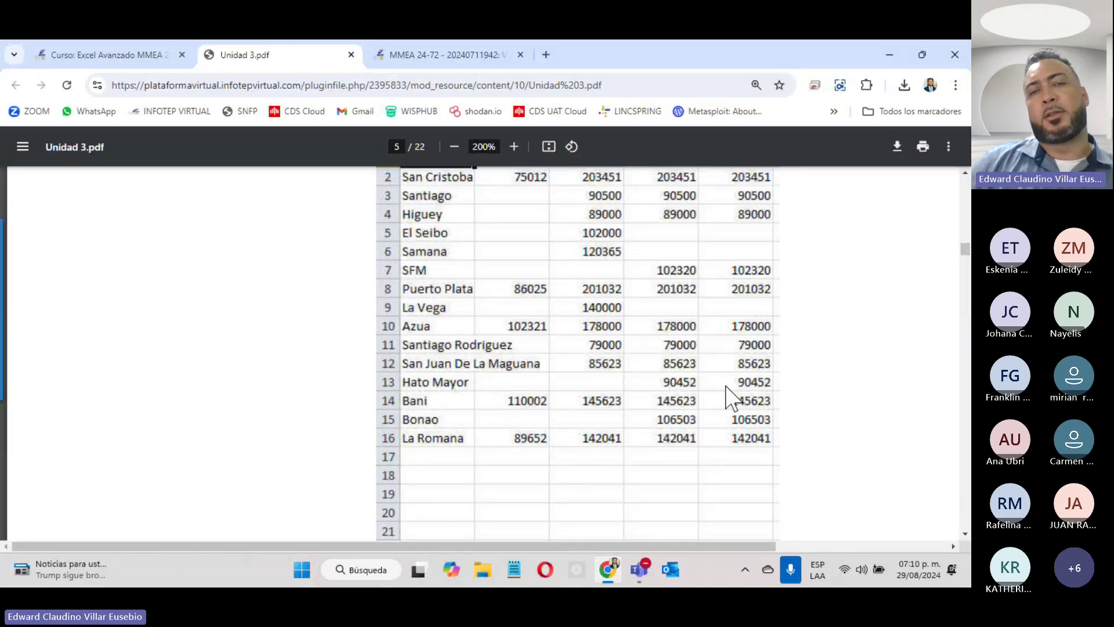
- Compare the Consolidar dialog's label options on page 4 with the consolidated result and its sheet tabs on page 5
{"action": "scroll", "coordinate": [728, 393], "scroll_direction": "up", "scroll_amount": 4}
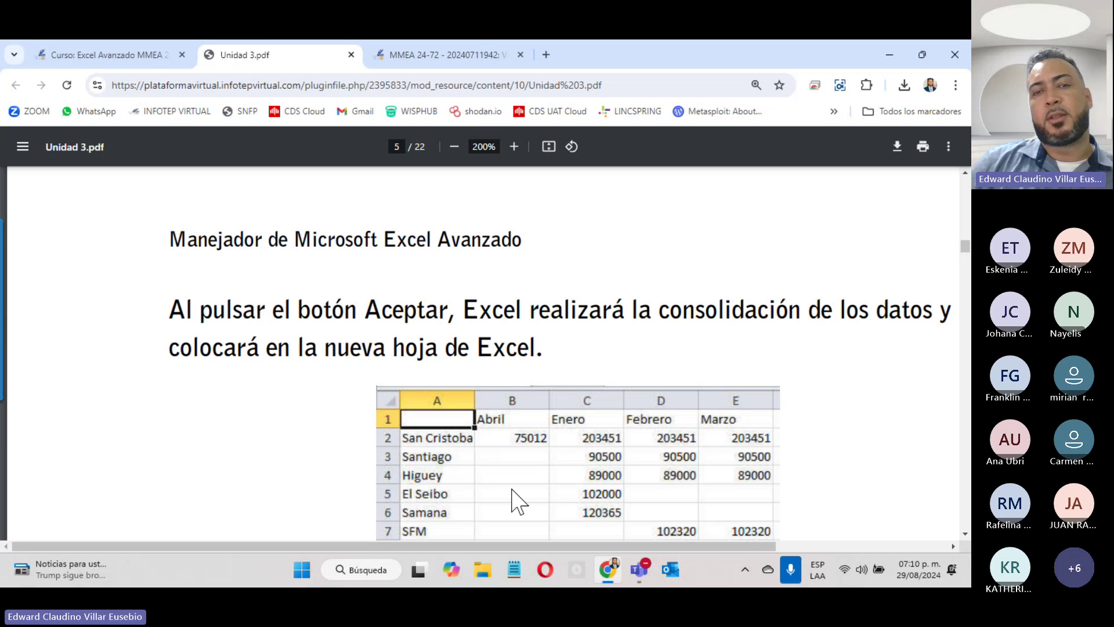
{"action": "scroll", "coordinate": [451, 432], "scroll_direction": "up", "scroll_amount": 6}
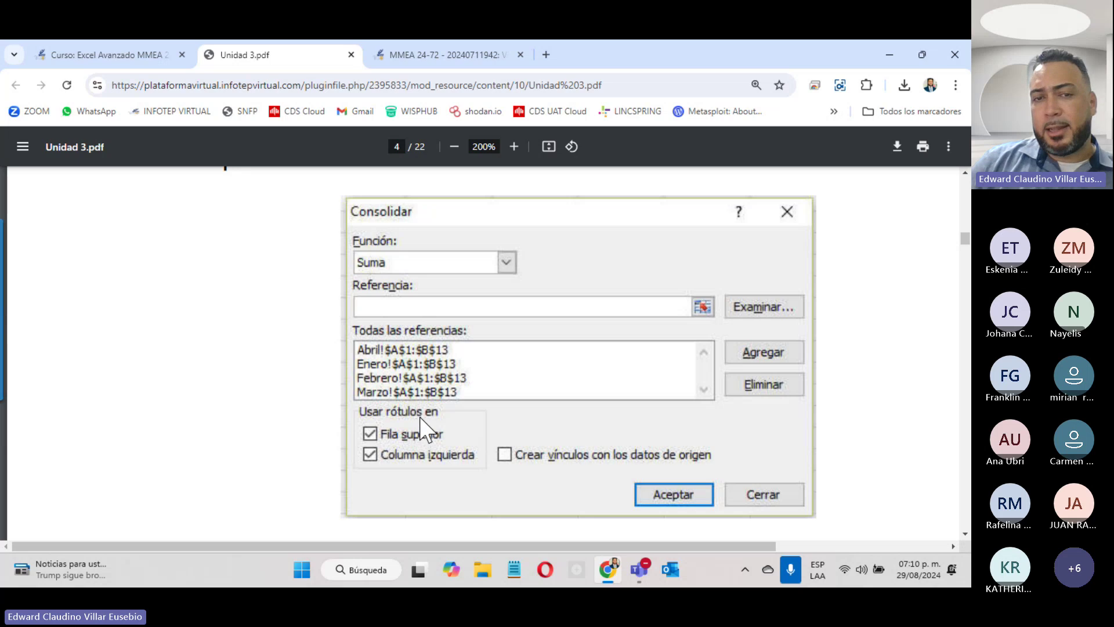
{"action": "scroll", "coordinate": [474, 354], "scroll_direction": "down", "scroll_amount": 4}
{"action": "scroll", "coordinate": [475, 360], "scroll_direction": "down", "scroll_amount": 8}
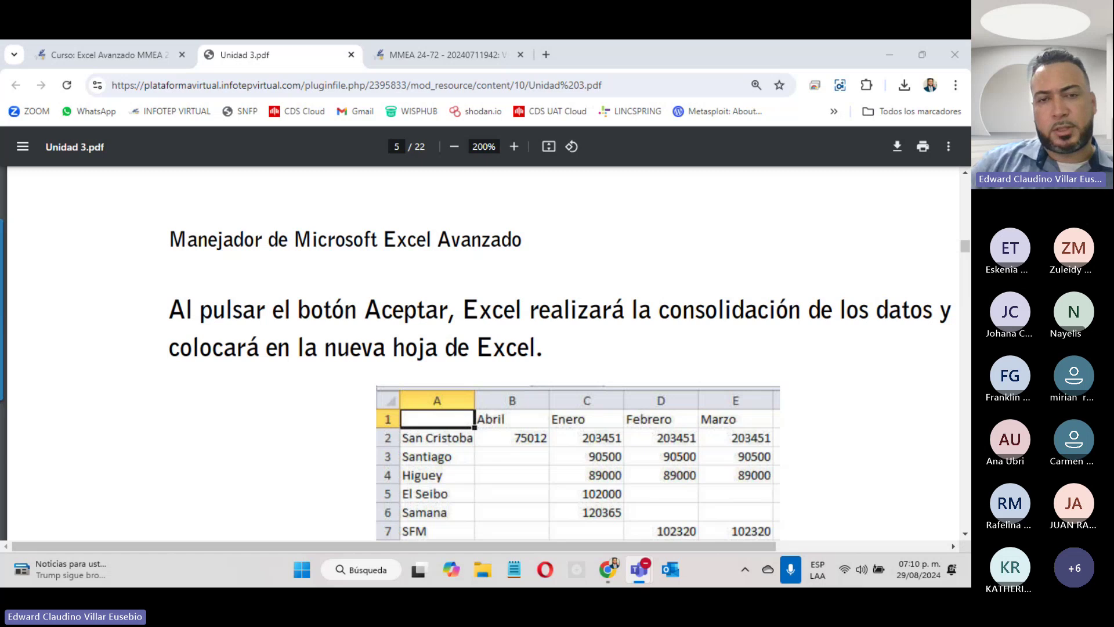
{"action": "scroll", "coordinate": [472, 373], "scroll_direction": "down", "scroll_amount": 8}
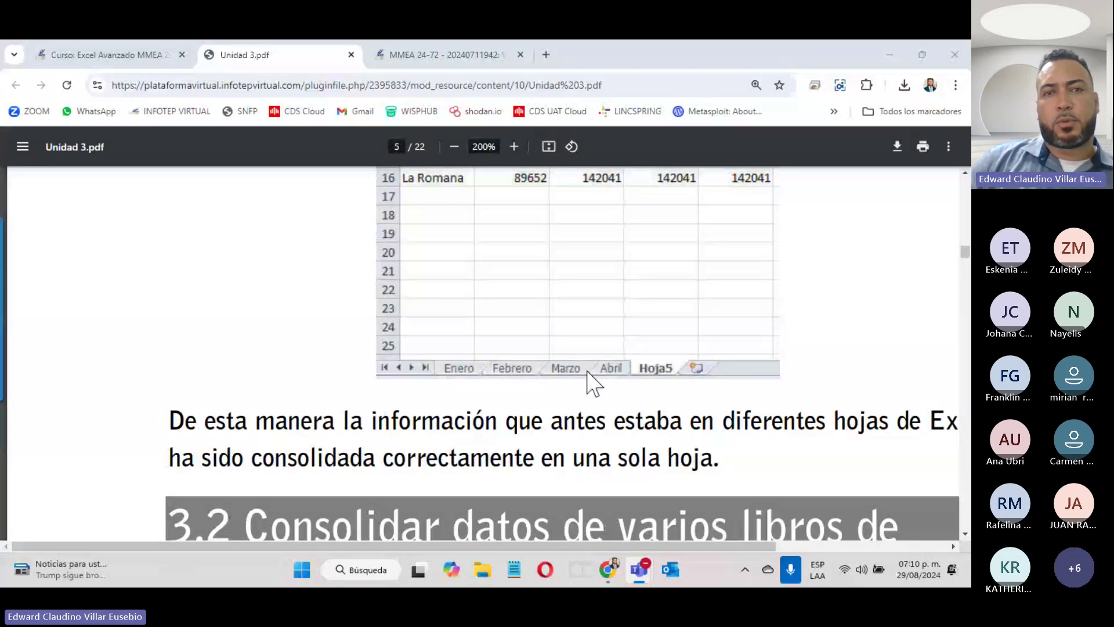
{"action": "scroll", "coordinate": [588, 383], "scroll_direction": "up", "scroll_amount": 8}
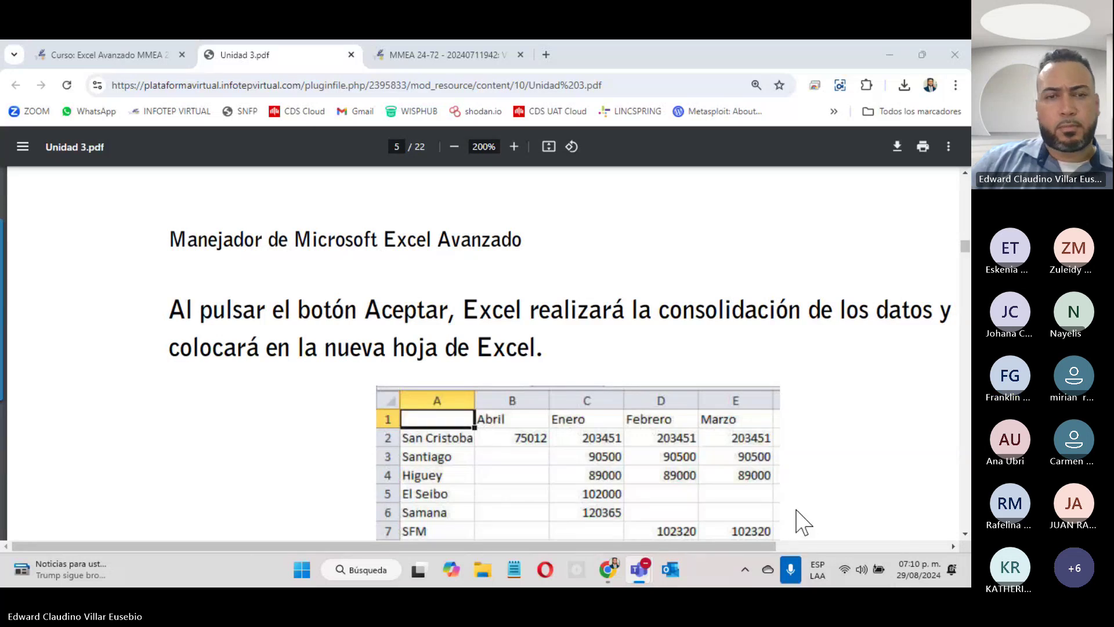
- Read section 3.2 on consolidating several workbooks with MS Query and examine the example part-name and price tables
{"action": "scroll", "coordinate": [581, 465], "scroll_direction": "down", "scroll_amount": 15}
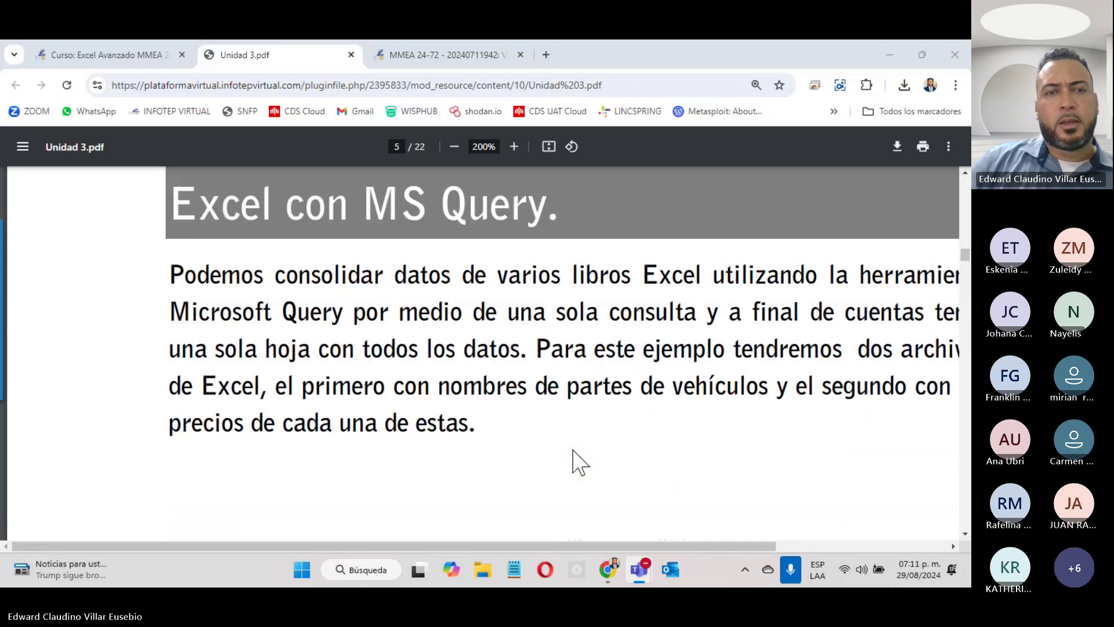
{"action": "scroll", "coordinate": [587, 447], "scroll_direction": "up", "scroll_amount": 2}
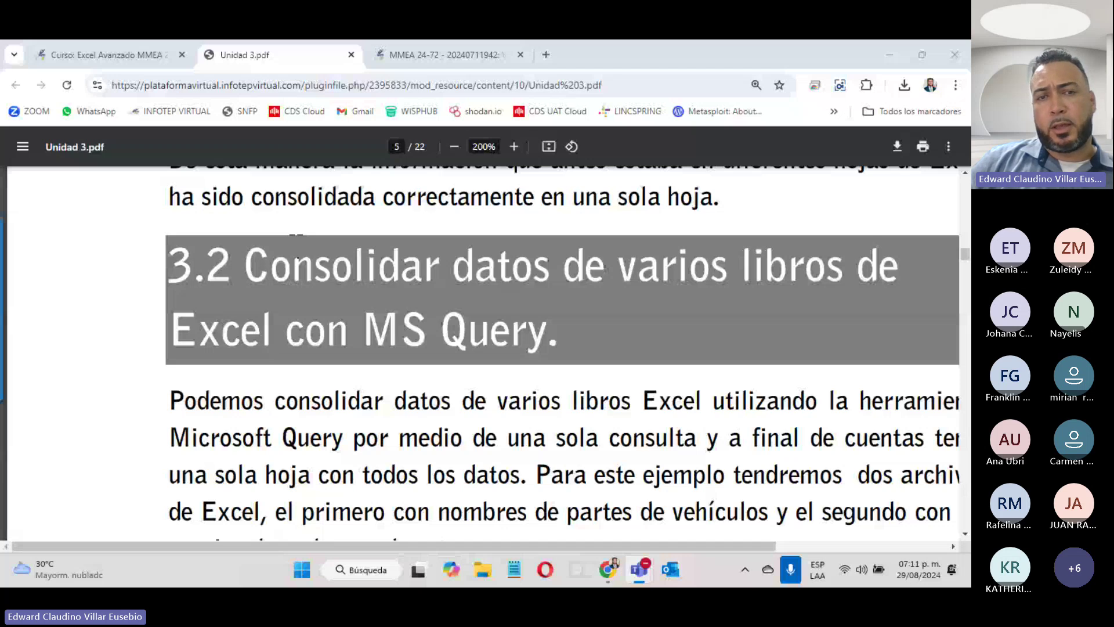
{"action": "scroll", "coordinate": [687, 332], "scroll_direction": "down", "scroll_amount": 10}
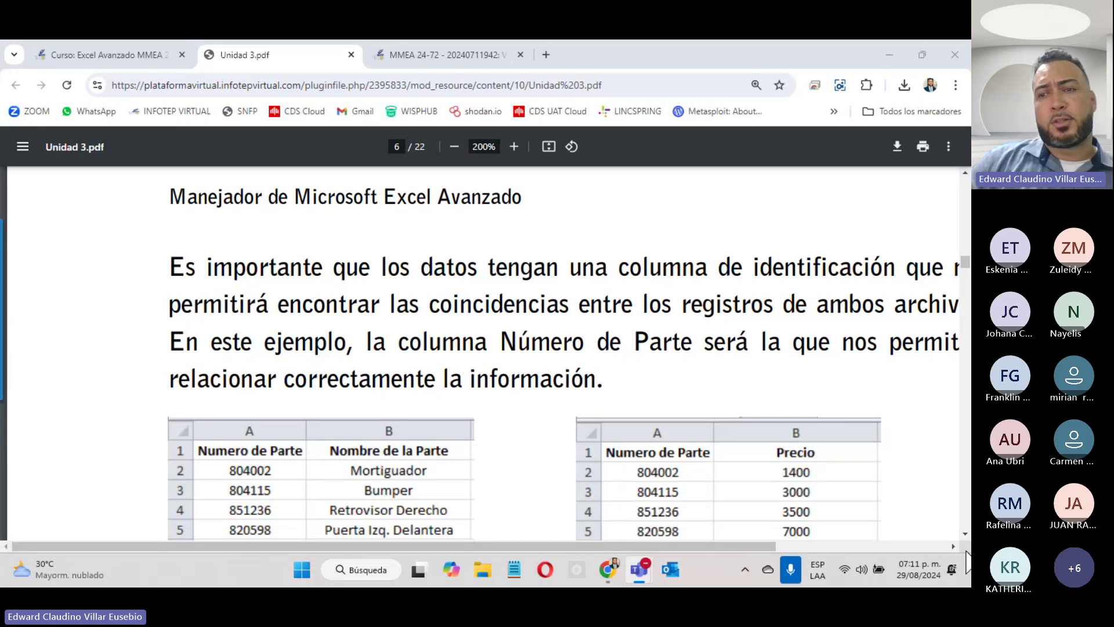
{"action": "scroll", "coordinate": [969, 547], "scroll_direction": "down", "scroll_amount": 3}
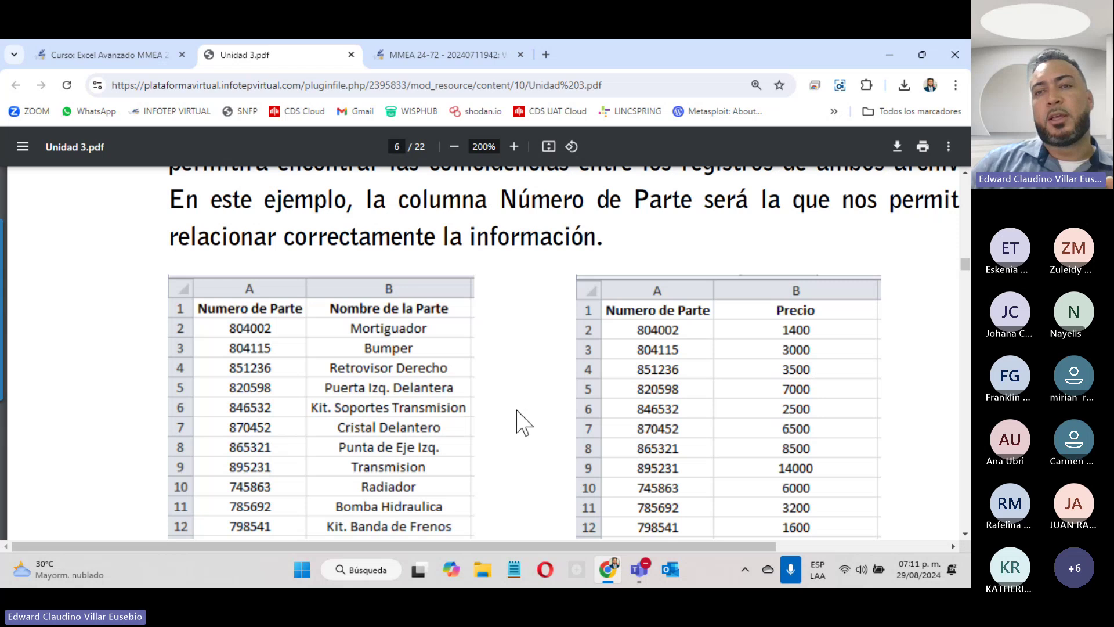
{"action": "scroll", "coordinate": [518, 413], "scroll_direction": "down", "scroll_amount": 4}
{"action": "scroll", "coordinate": [516, 410], "scroll_direction": "up", "scroll_amount": 4}
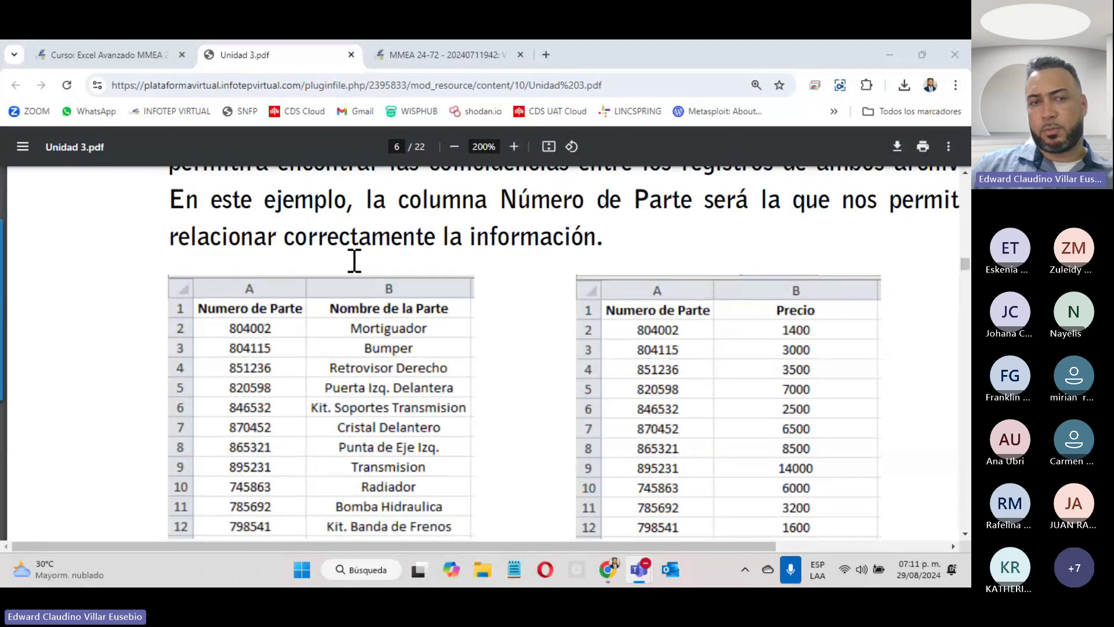
{"action": "scroll", "coordinate": [732, 351], "scroll_direction": "down", "scroll_amount": 10}
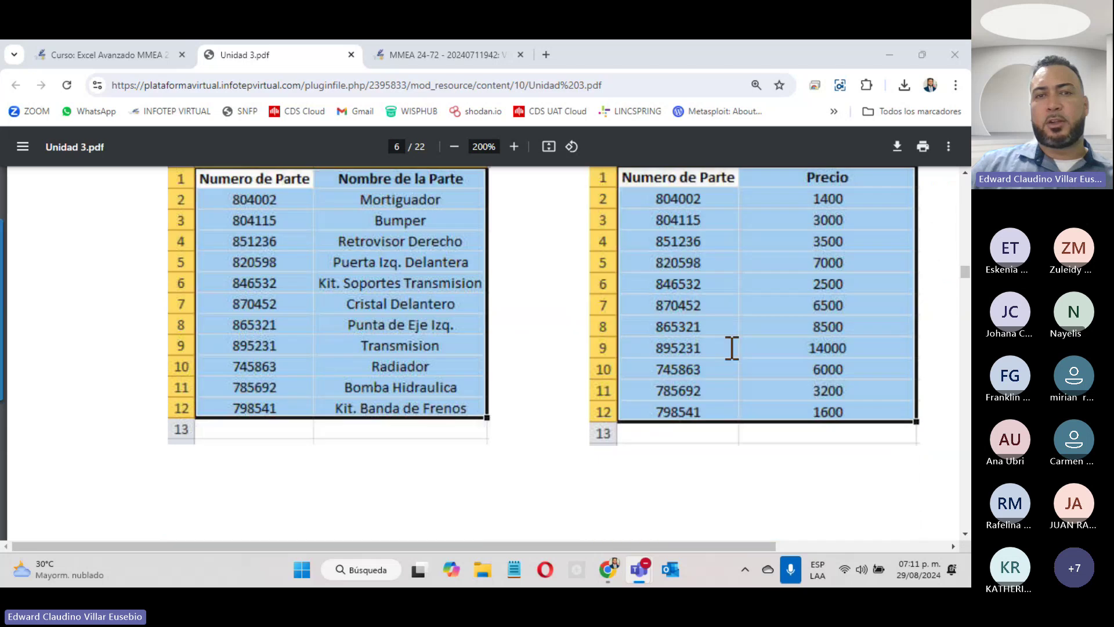
- Review how to import data from Microsoft Query and choose Excel Files as the data source, rechecking the example tables
{"action": "scroll", "coordinate": [733, 349], "scroll_direction": "down", "scroll_amount": 10}
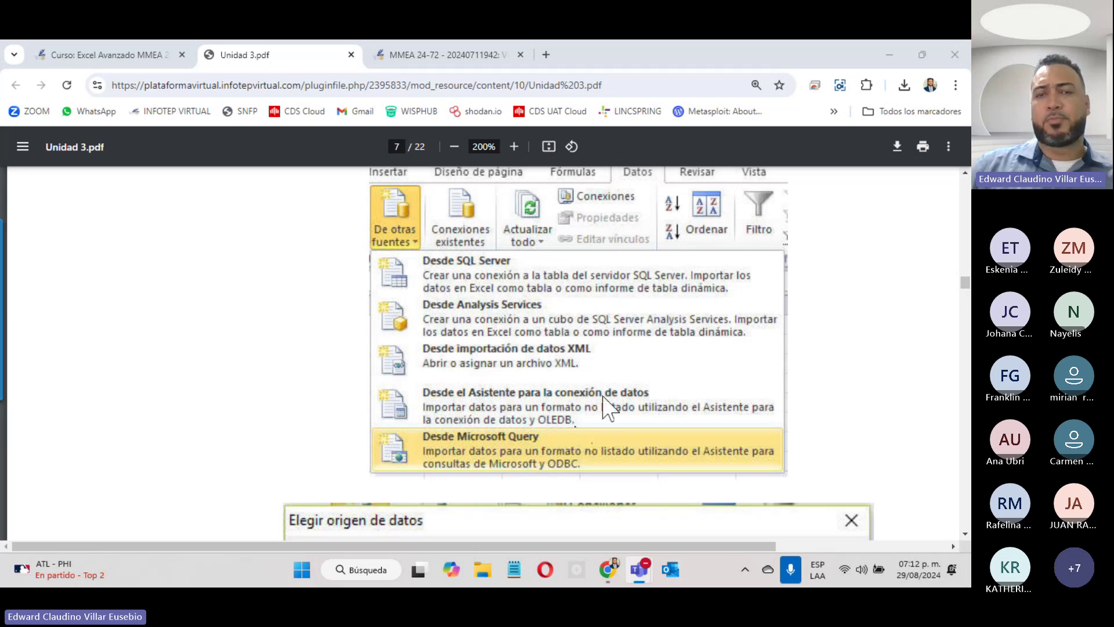
{"action": "scroll", "coordinate": [557, 453], "scroll_direction": "down", "scroll_amount": 5}
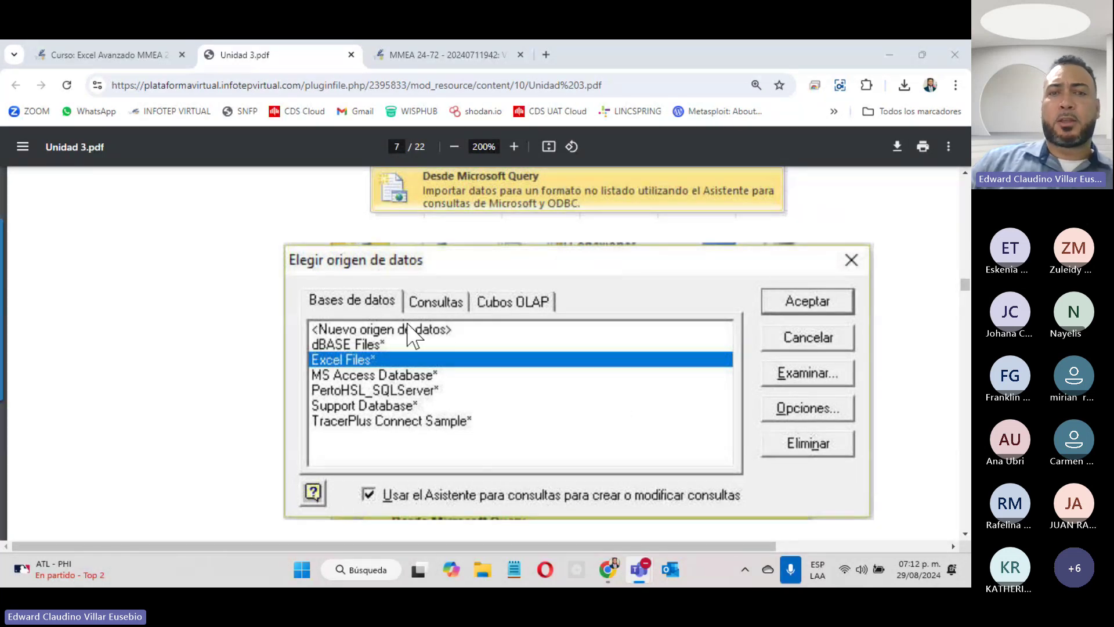
{"action": "scroll", "coordinate": [420, 383], "scroll_direction": "up", "scroll_amount": 15}
{"action": "scroll", "coordinate": [424, 388], "scroll_direction": "down", "scroll_amount": 5}
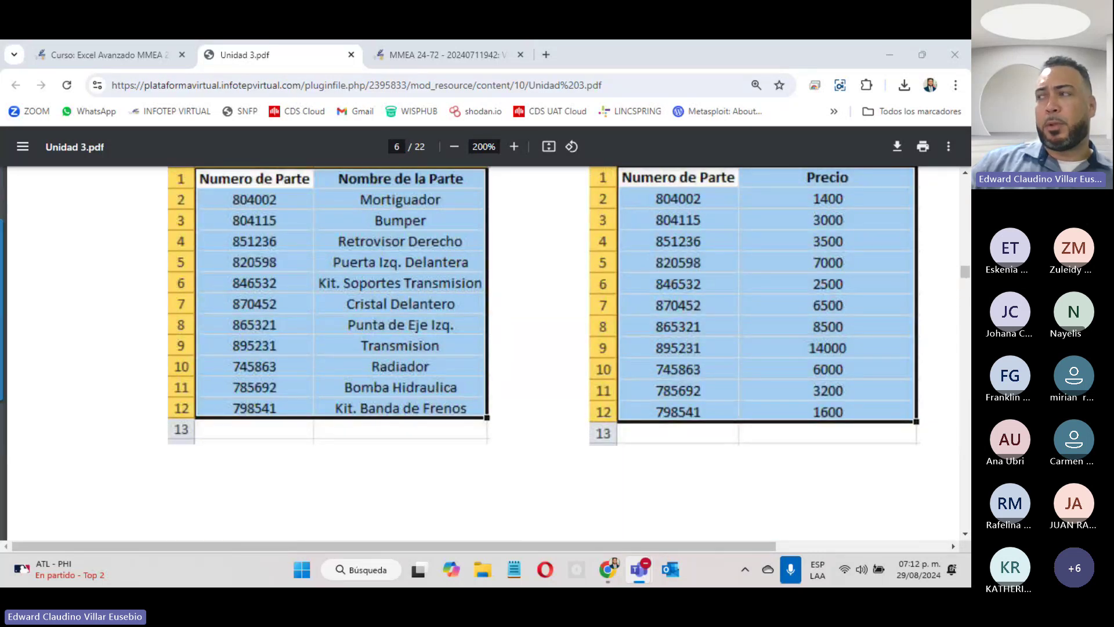
{"action": "scroll", "coordinate": [687, 323], "scroll_direction": "down", "scroll_amount": 6}
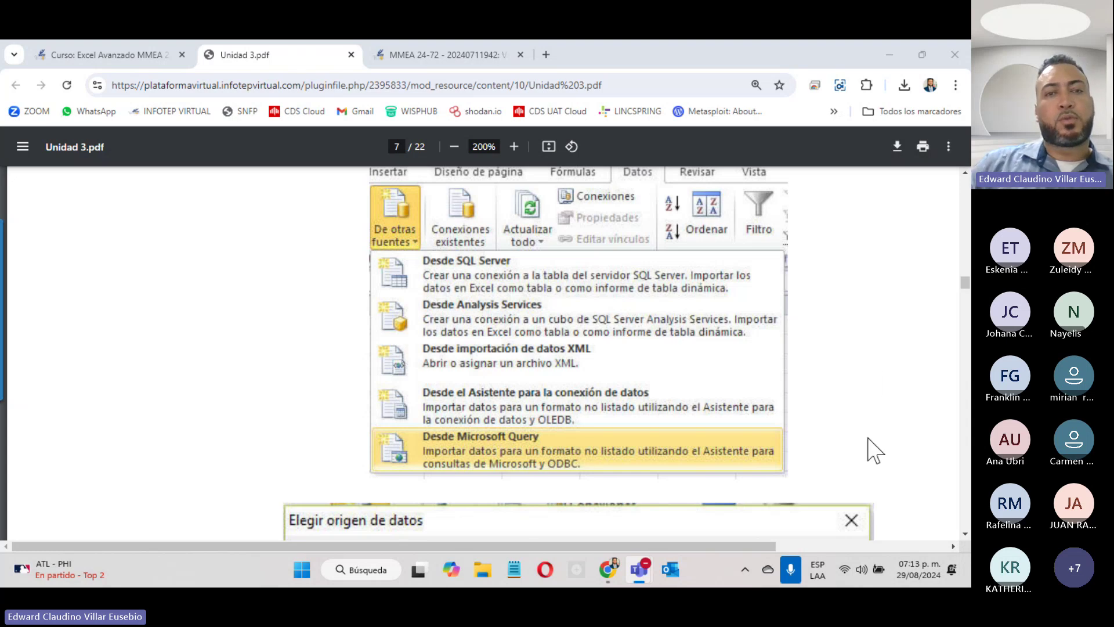
{"action": "scroll", "coordinate": [625, 447], "scroll_direction": "down", "scroll_amount": 9}
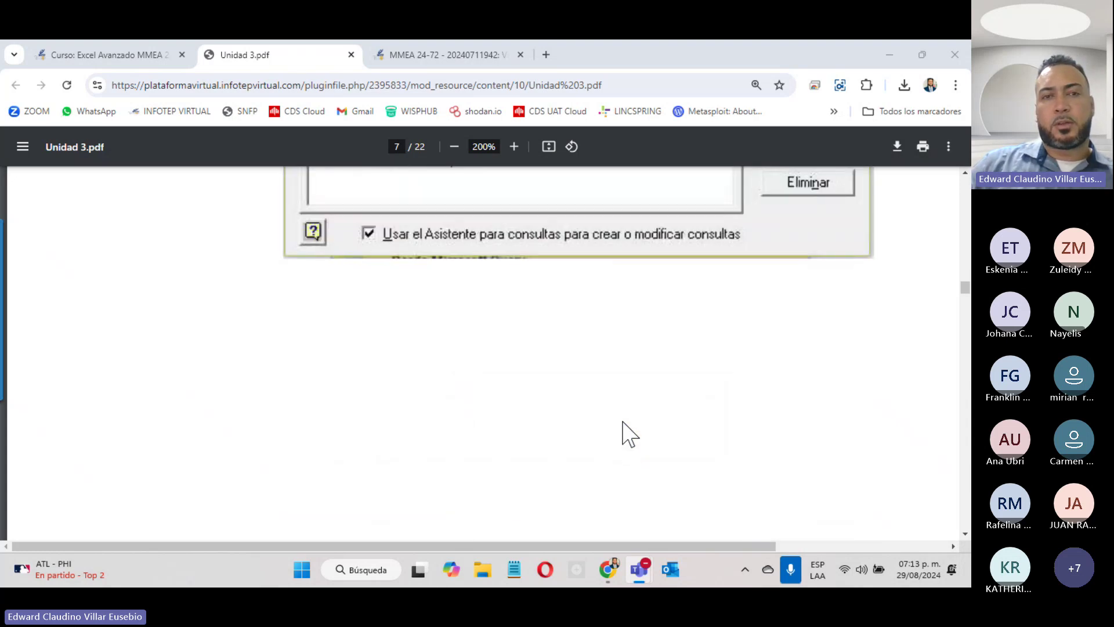
{"action": "scroll", "coordinate": [506, 413], "scroll_direction": "up", "scroll_amount": 4}
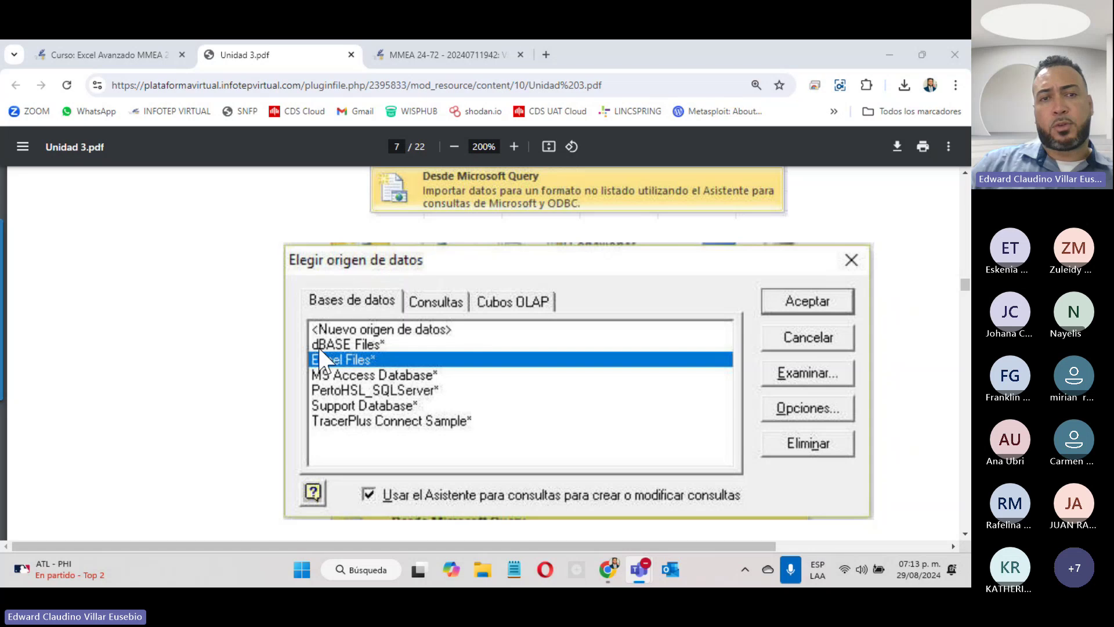
- Review the workbook selection, the query wizard's column choice and final step, and the Microsoft Query window on pages 8 to 10
{"action": "scroll", "coordinate": [448, 397], "scroll_direction": "down", "scroll_amount": 10}
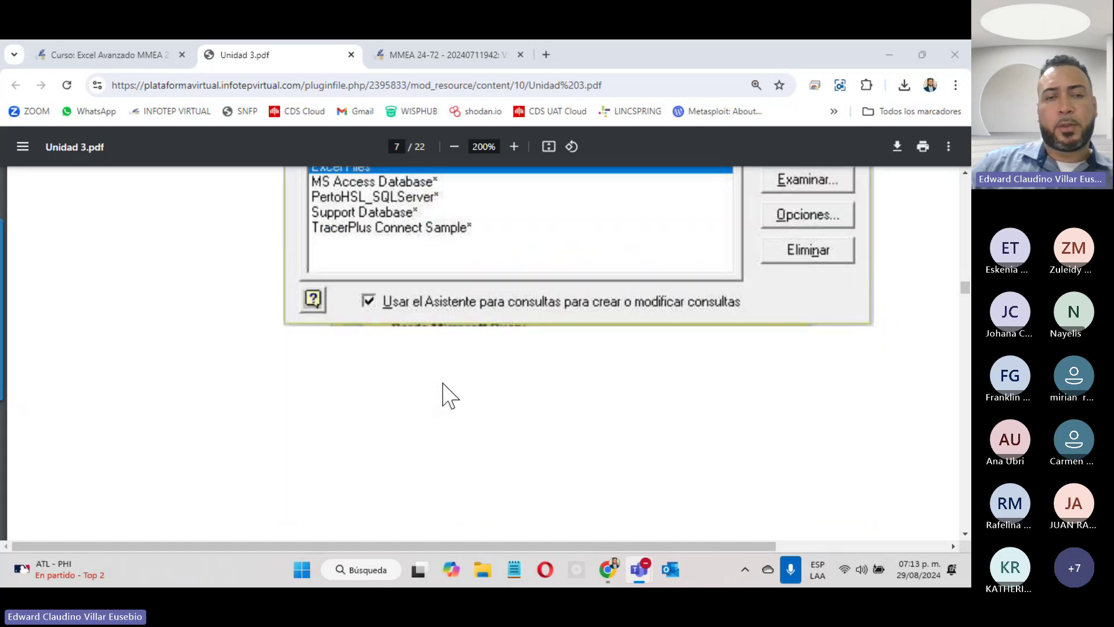
{"action": "scroll", "coordinate": [448, 396], "scroll_direction": "down", "scroll_amount": 5}
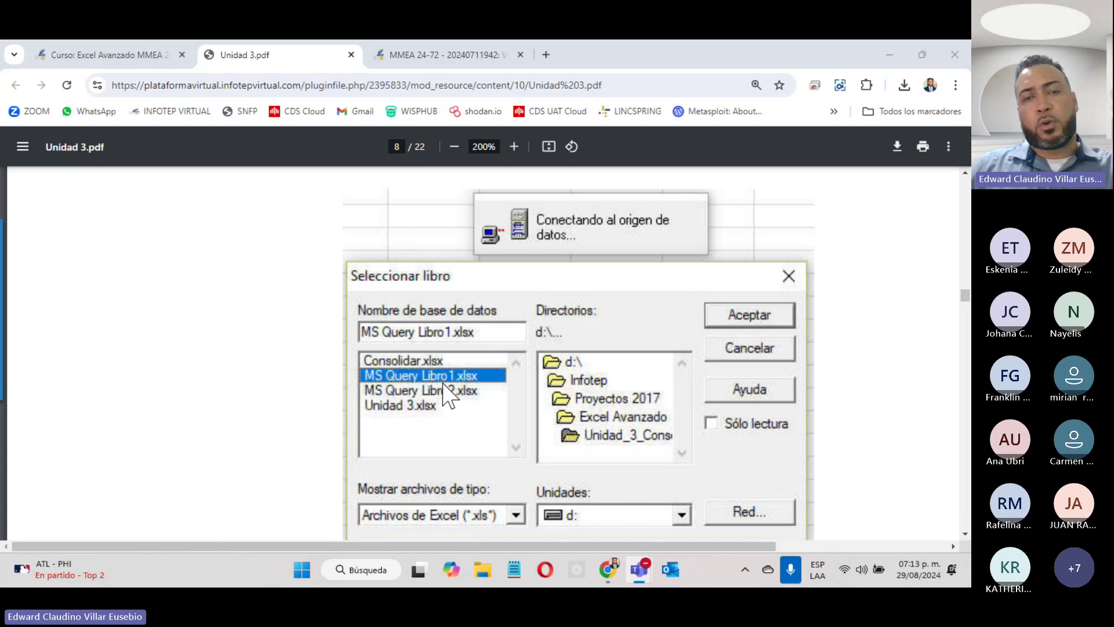
{"action": "scroll", "coordinate": [448, 397], "scroll_direction": "down", "scroll_amount": 15}
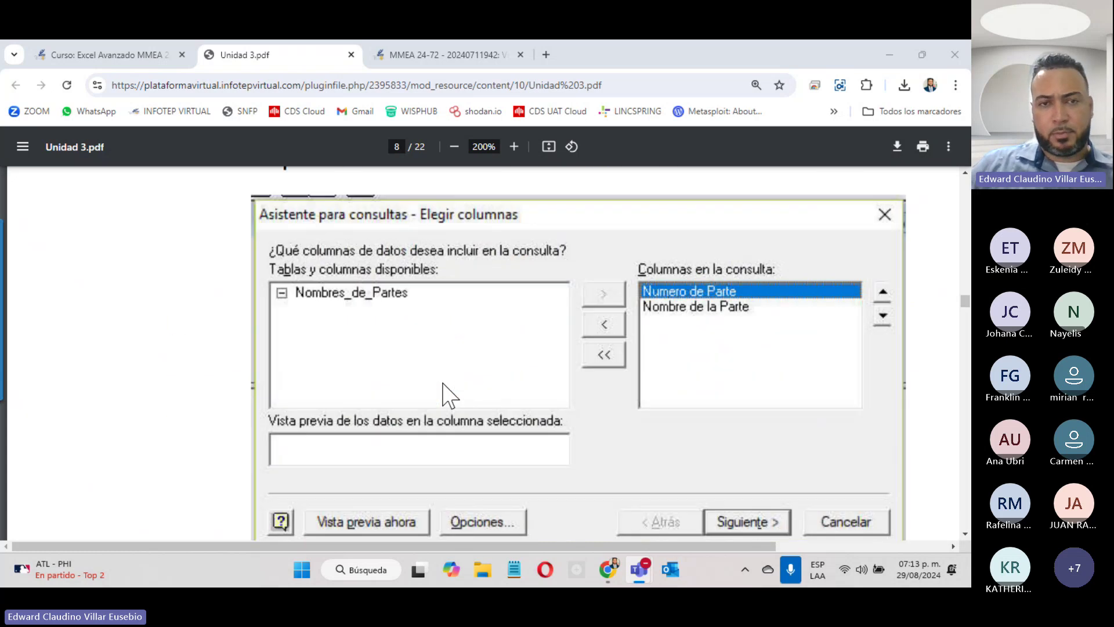
{"action": "scroll", "coordinate": [444, 385], "scroll_direction": "down", "scroll_amount": 20}
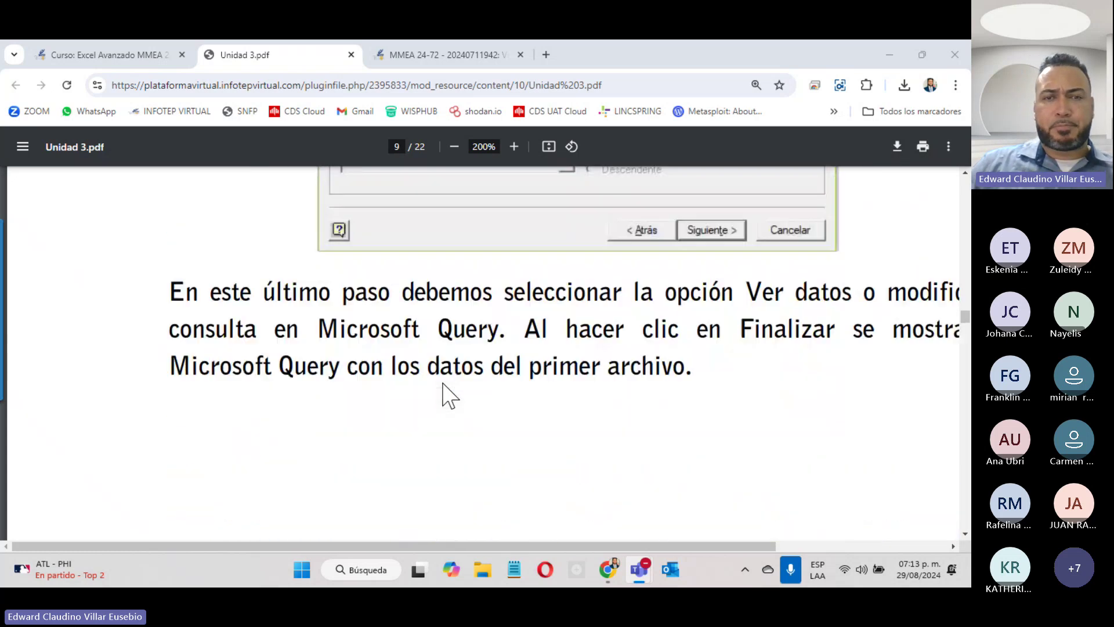
{"action": "scroll", "coordinate": [444, 384], "scroll_direction": "up", "scroll_amount": 4}
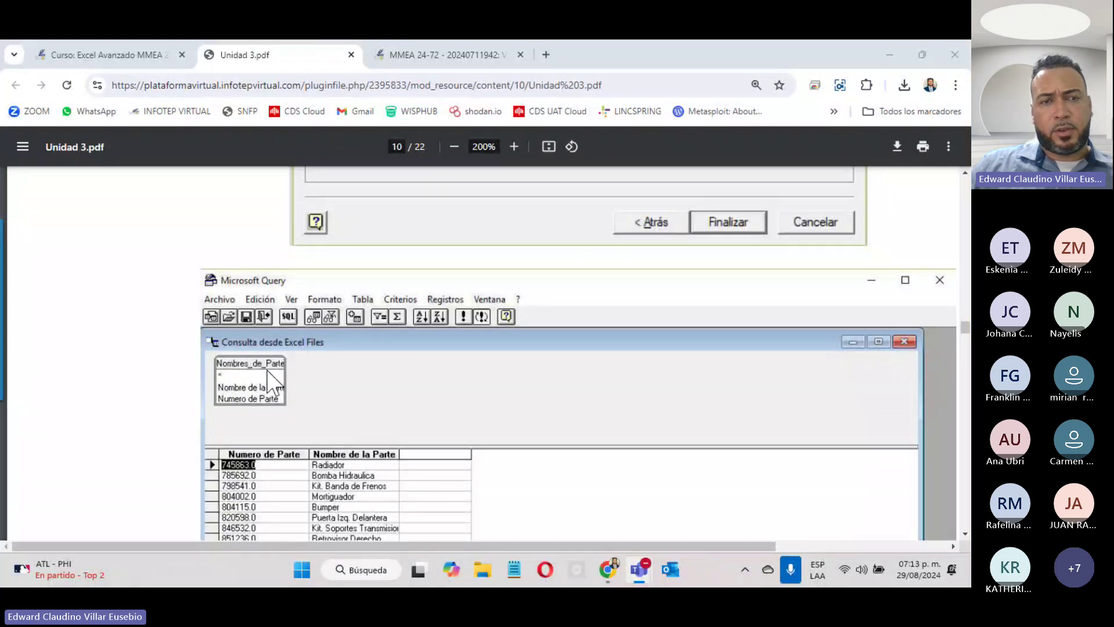
- Read the instructions on adding the Precios_de_Partes table, joining it by ID and adding a column to the results
{"action": "scroll", "coordinate": [269, 380], "scroll_direction": "down", "scroll_amount": 8}
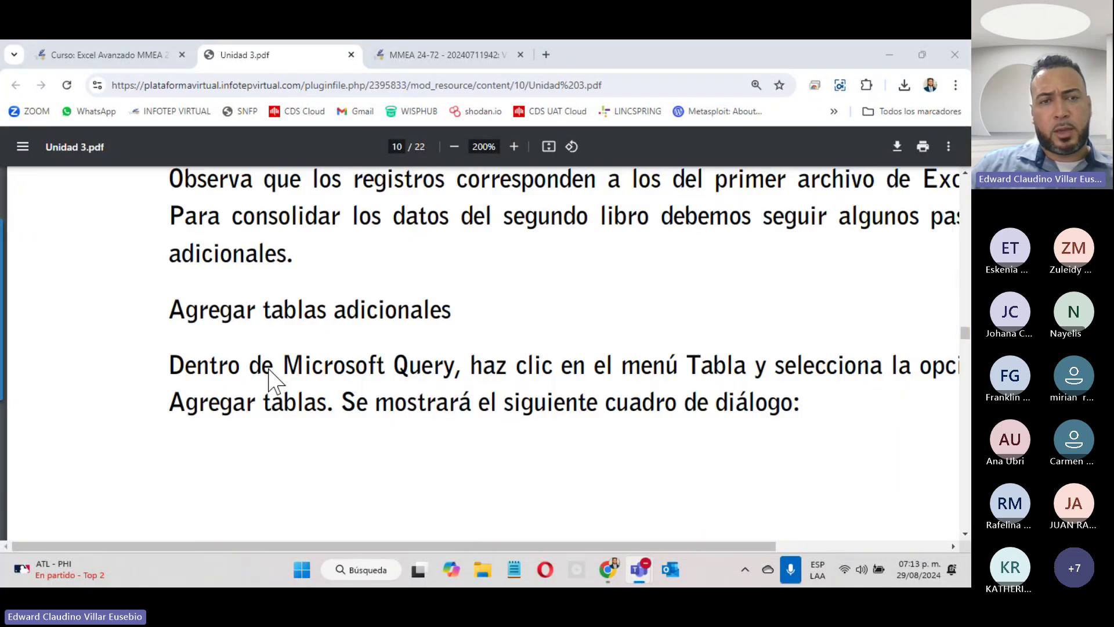
{"action": "scroll", "coordinate": [269, 380], "scroll_direction": "down", "scroll_amount": 15}
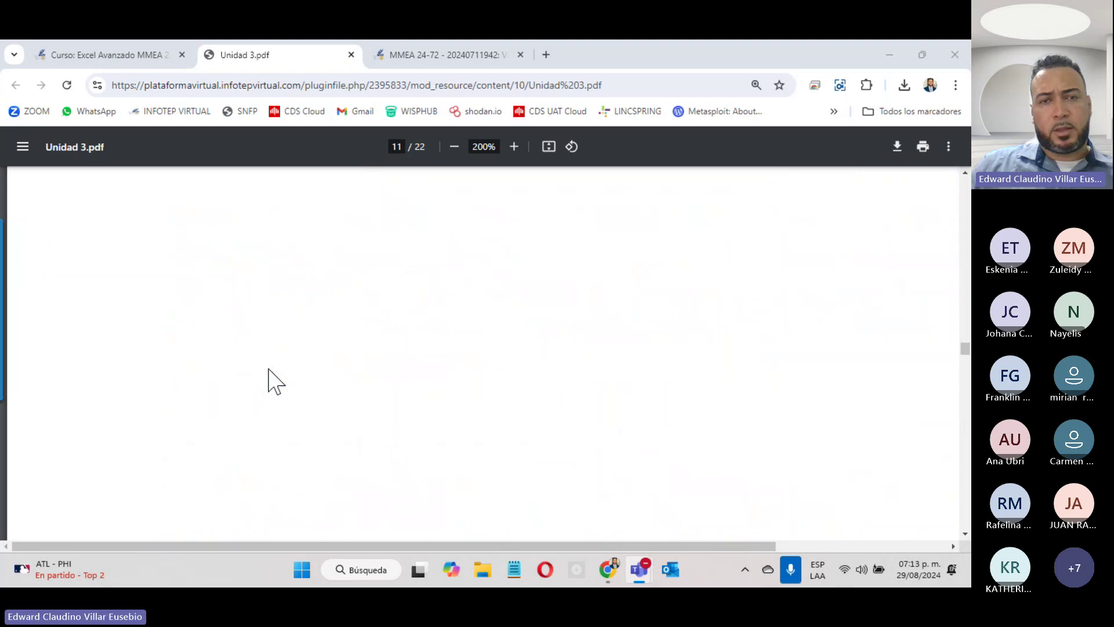
{"action": "scroll", "coordinate": [269, 380], "scroll_direction": "down", "scroll_amount": 10}
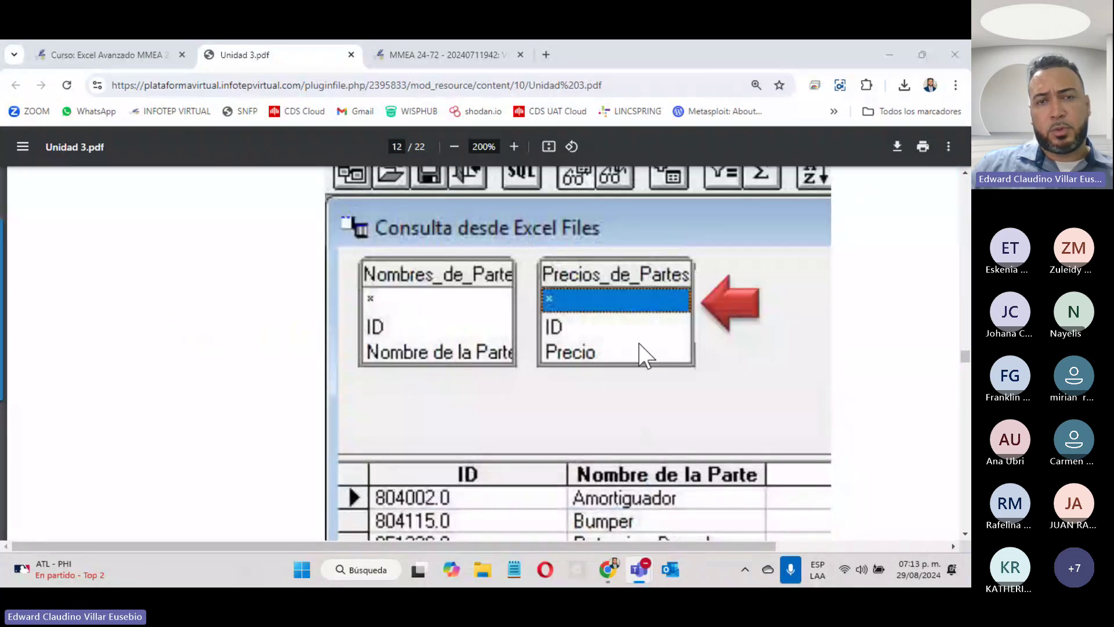
{"action": "scroll", "coordinate": [639, 342], "scroll_direction": "down", "scroll_amount": 12}
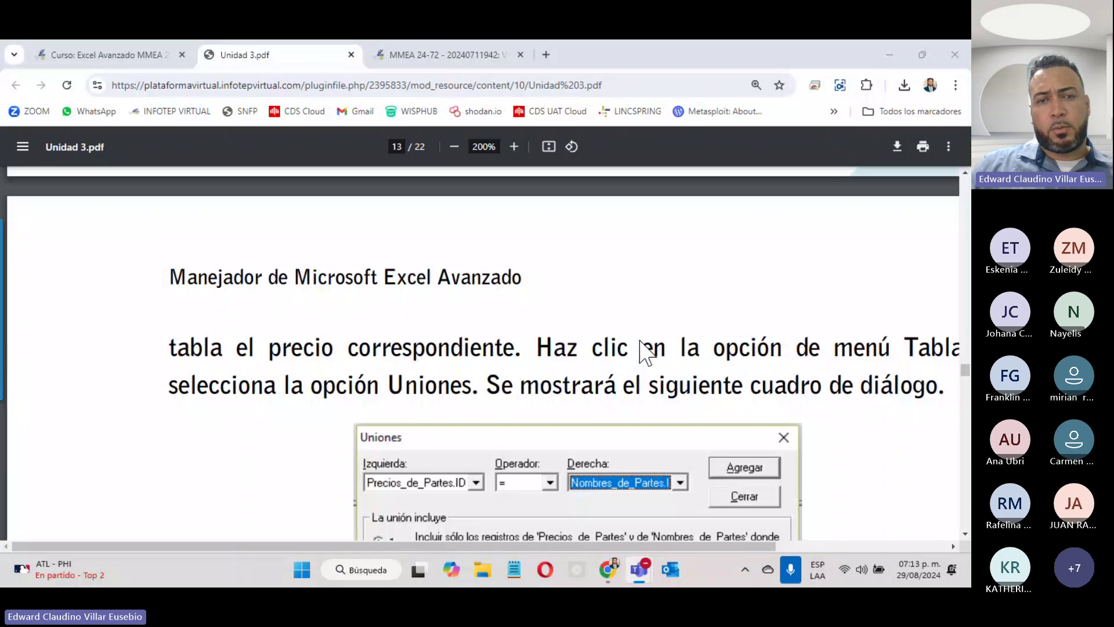
{"action": "scroll", "coordinate": [640, 342], "scroll_direction": "down", "scroll_amount": 15}
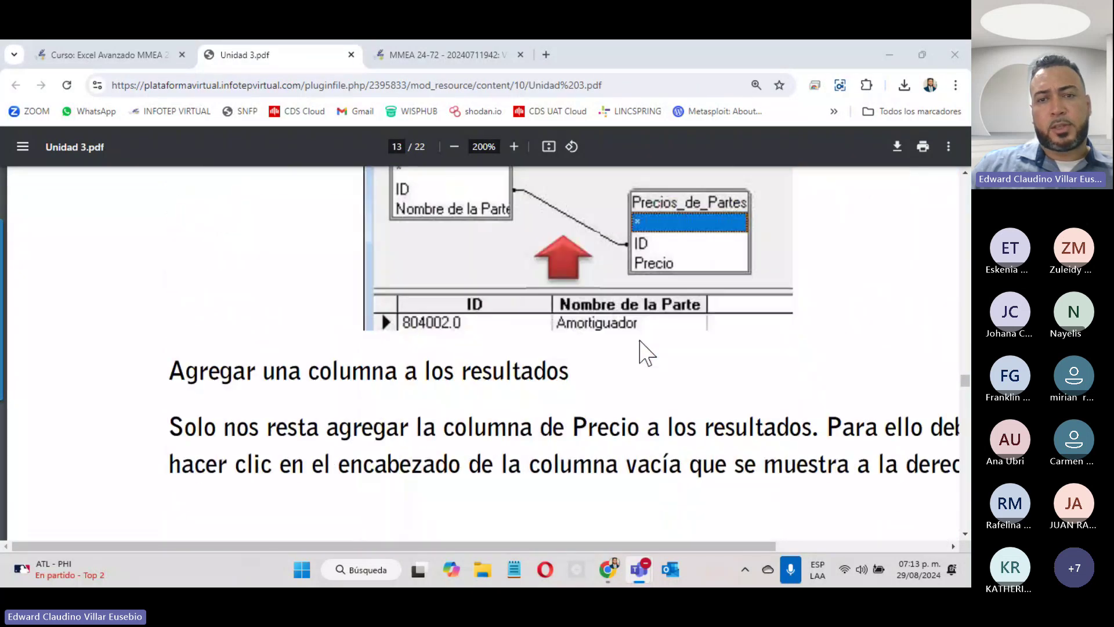
- Review adding the Precio column to the query results and returning the data to Microsoft Excel on pages 13 to 15
{"action": "scroll", "coordinate": [640, 342], "scroll_direction": "up", "scroll_amount": 5}
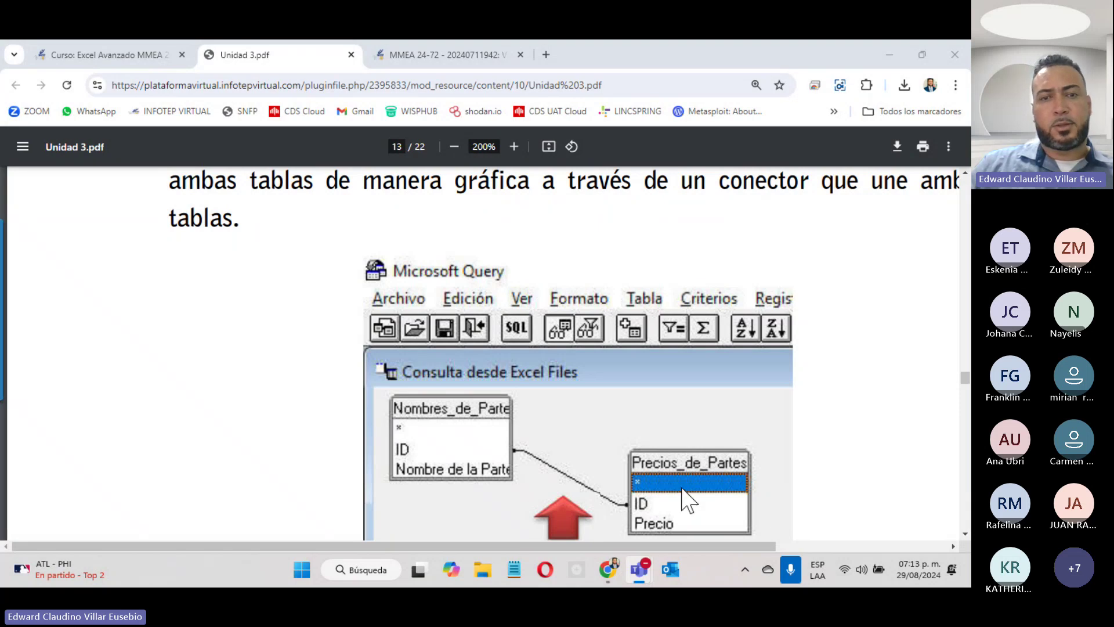
{"action": "scroll", "coordinate": [691, 493], "scroll_direction": "down", "scroll_amount": 6}
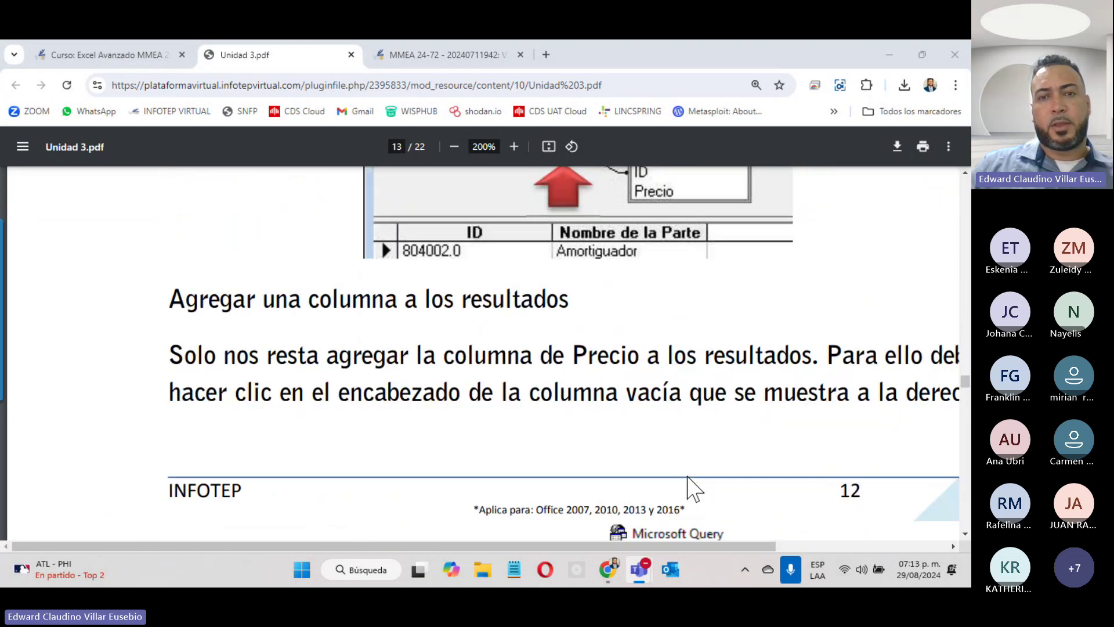
{"action": "scroll", "coordinate": [691, 490], "scroll_direction": "down", "scroll_amount": 12}
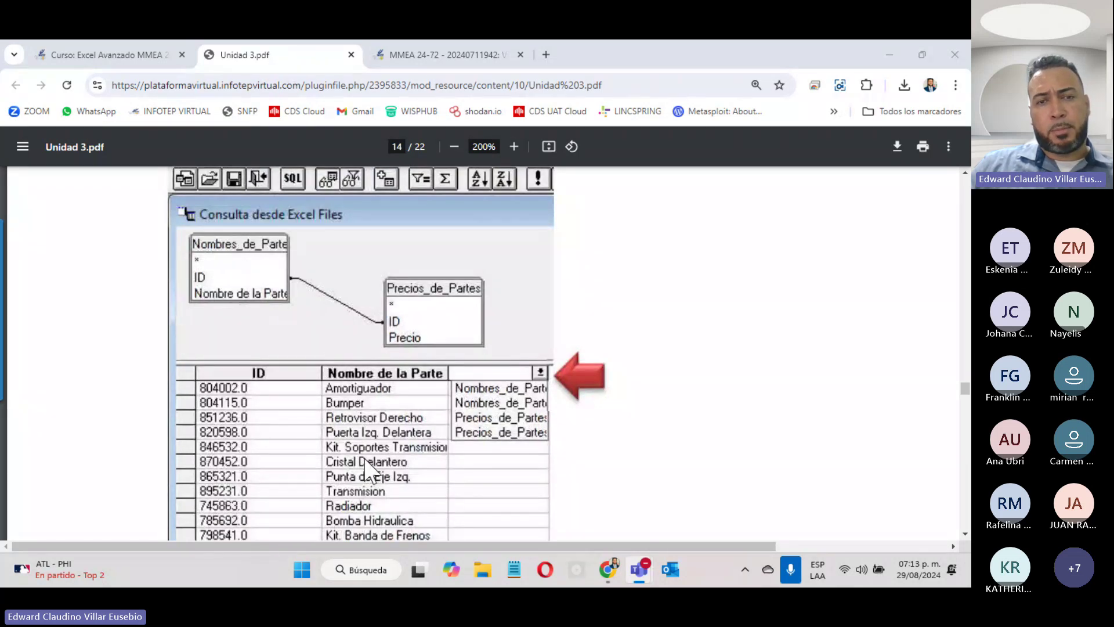
{"action": "scroll", "coordinate": [518, 464], "scroll_direction": "down", "scroll_amount": 6}
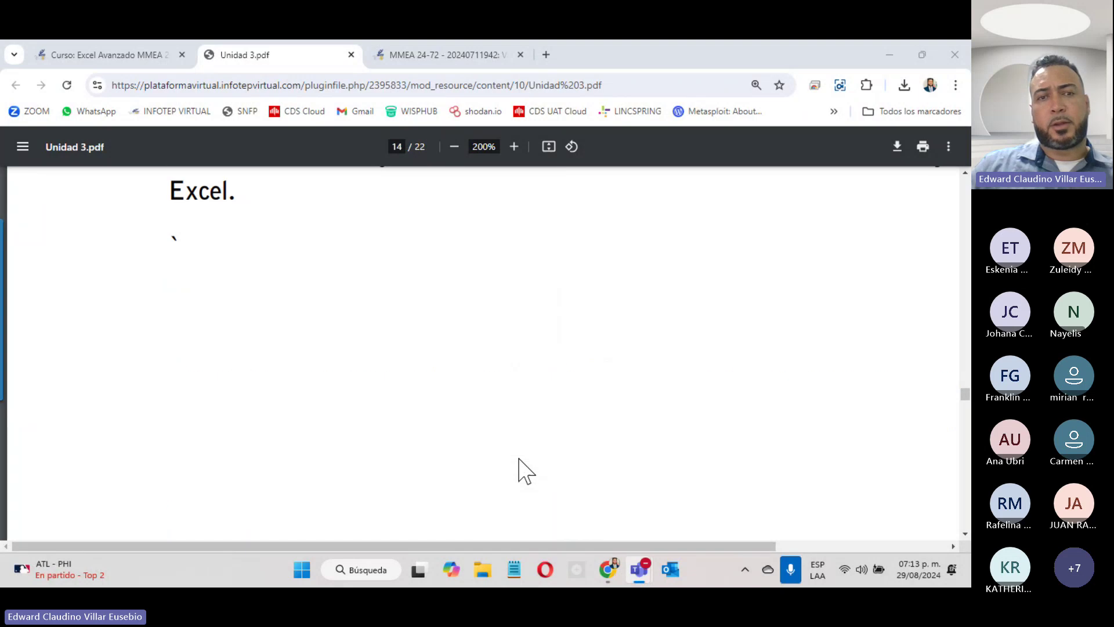
{"action": "scroll", "coordinate": [518, 464], "scroll_direction": "down", "scroll_amount": 15}
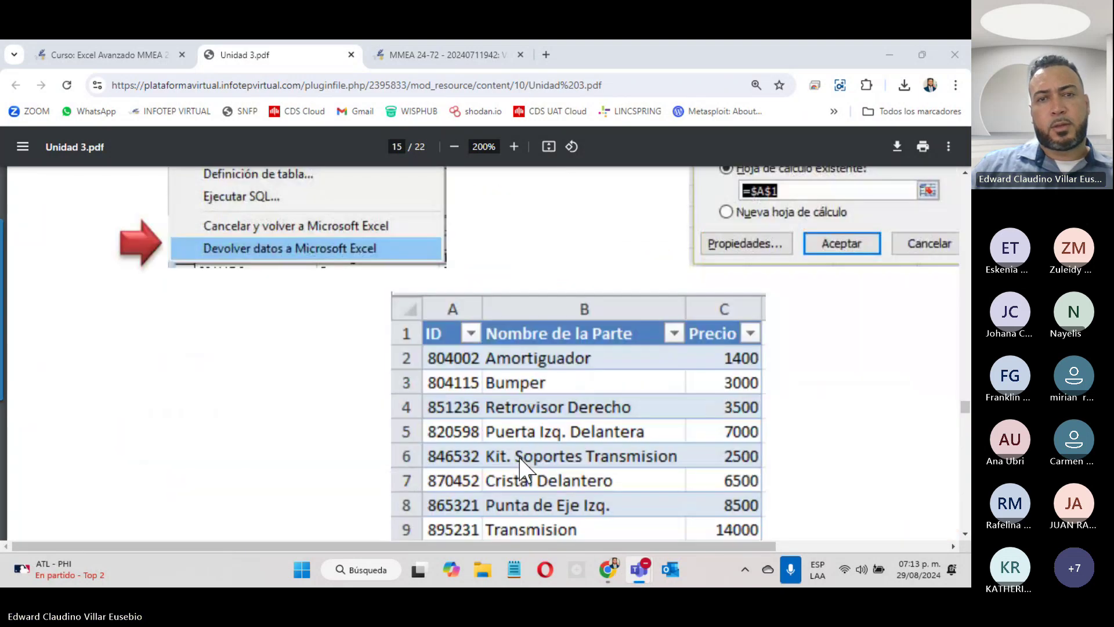
{"action": "scroll", "coordinate": [520, 464], "scroll_direction": "down", "scroll_amount": 2}
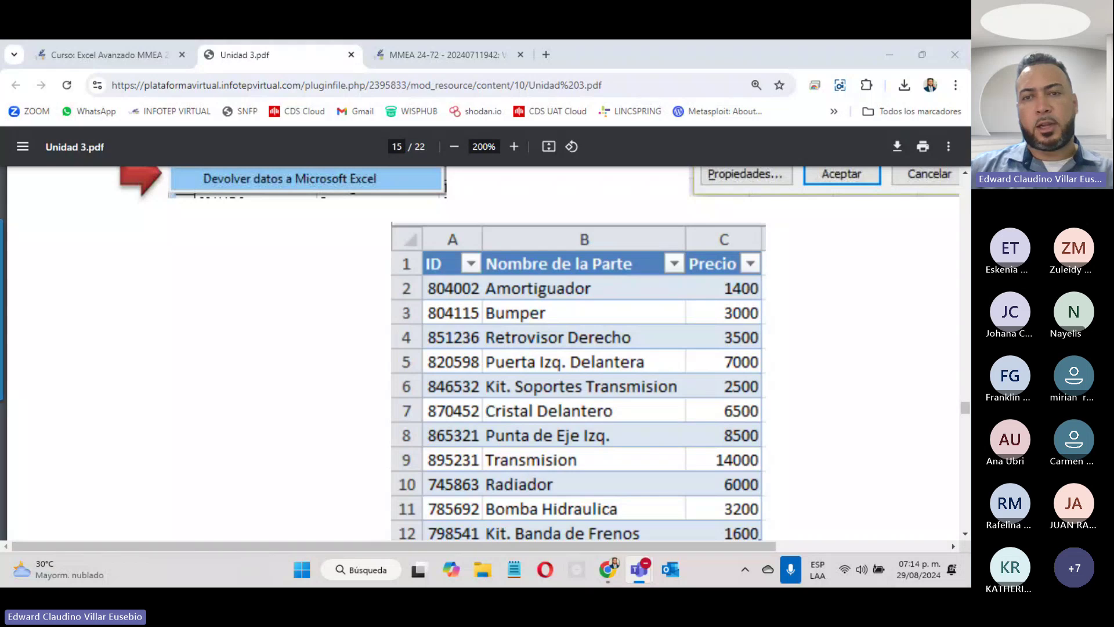
- Read section 3.3 on importing text files, including the semicolon-separated example and the difference between CSV and text files
{"action": "scroll", "coordinate": [498, 254], "scroll_direction": "down", "scroll_amount": 10}
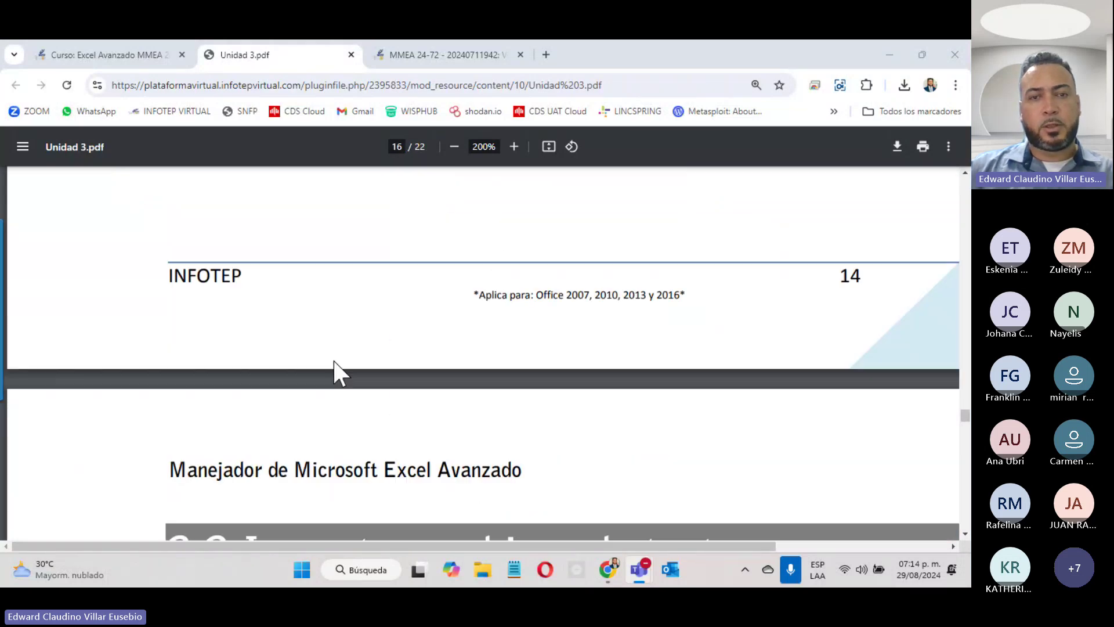
{"action": "scroll", "coordinate": [334, 371], "scroll_direction": "down", "scroll_amount": 5}
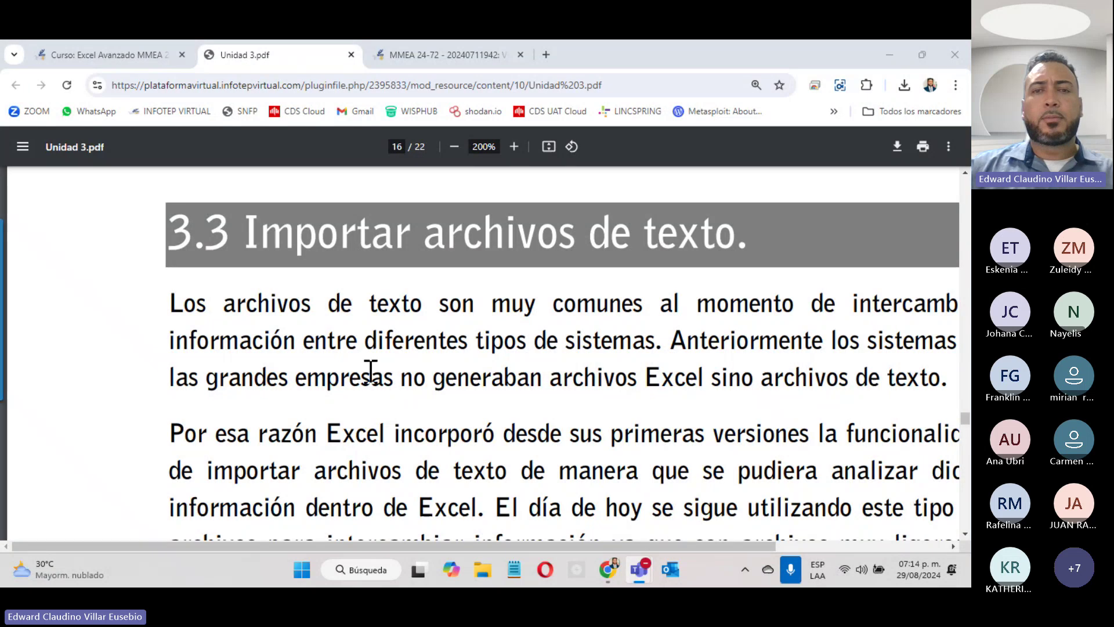
{"action": "scroll", "coordinate": [371, 371], "scroll_direction": "down", "scroll_amount": 4}
{"action": "scroll", "coordinate": [371, 372], "scroll_direction": "down", "scroll_amount": 8}
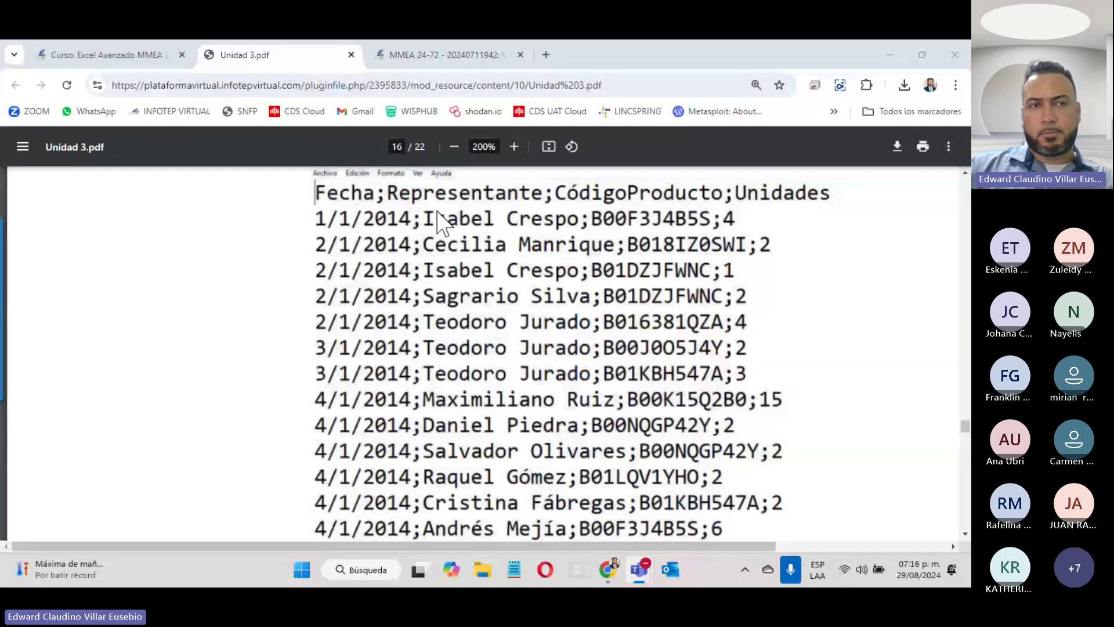
{"action": "scroll", "coordinate": [476, 290], "scroll_direction": "down", "scroll_amount": 10}
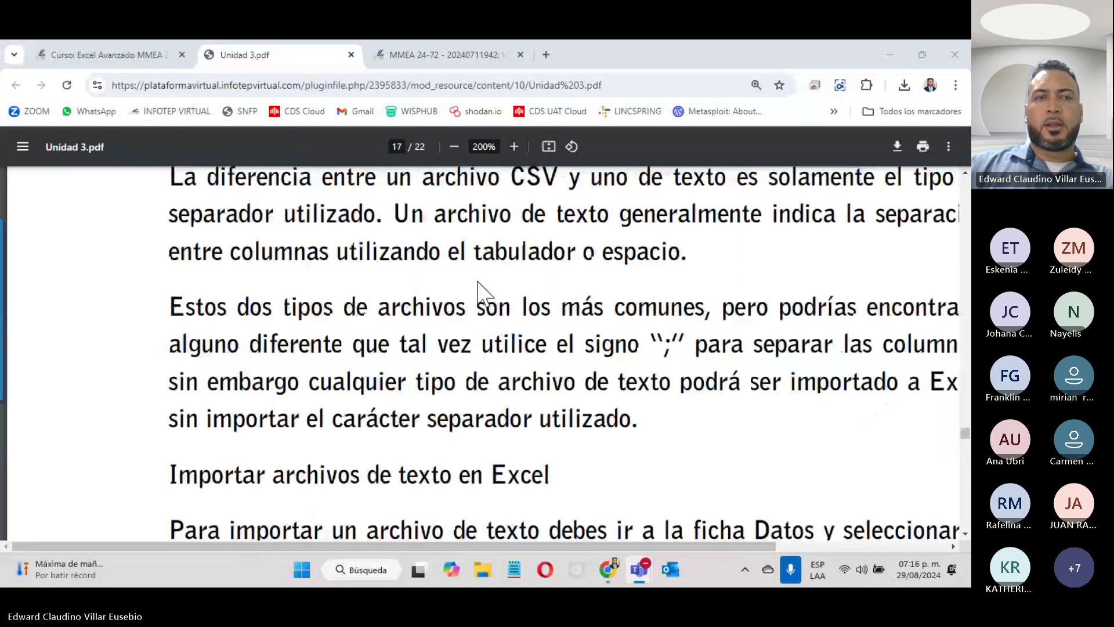
- Close the Unidad 3 PDF and review the Videos Unidad 3 page, highlighting the heading "Importar Archivos de Texto con Delimitadores"
{"action": "left_click", "coordinate": [350, 55]}
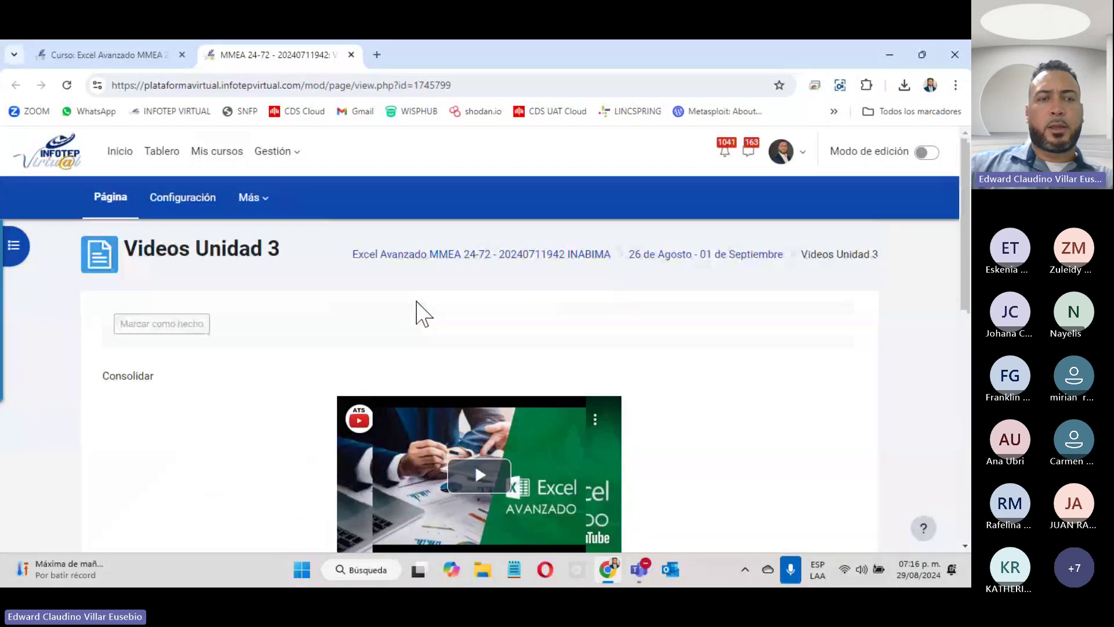
{"action": "left_click_drag", "start_coordinate": [963, 273], "coordinate": [963, 329]}
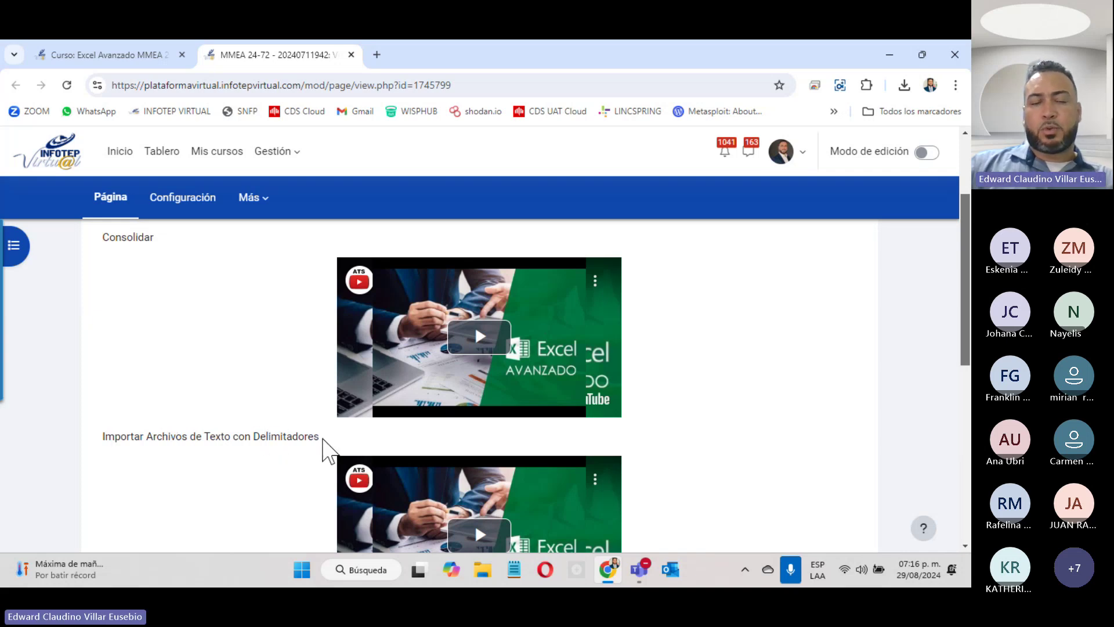
{"action": "left_click_drag", "start_coordinate": [323, 439], "coordinate": [99, 437]}
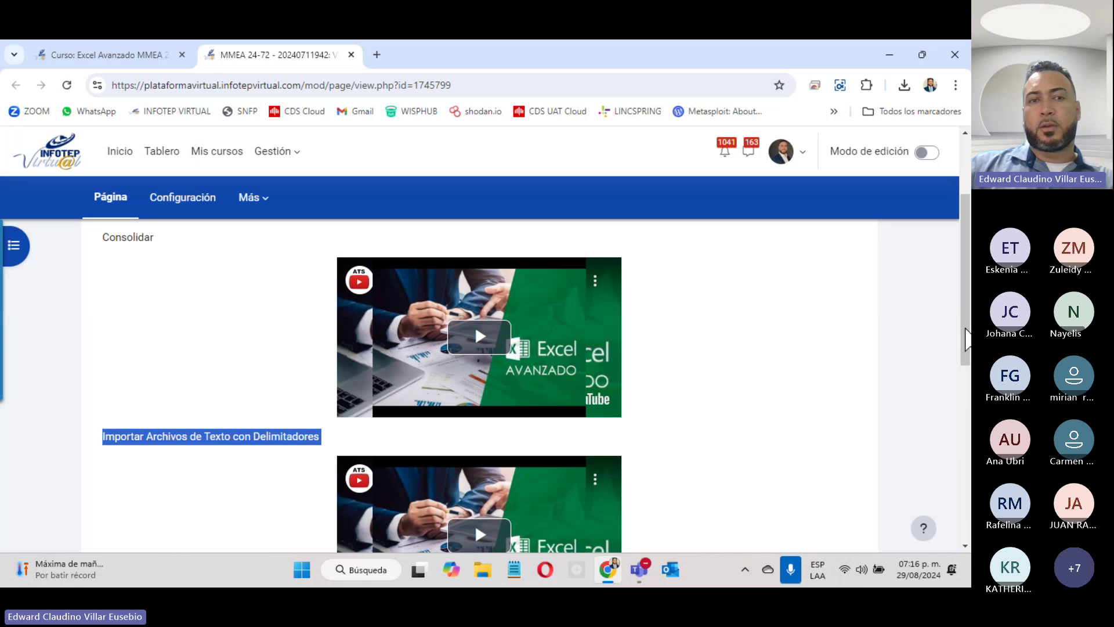
{"action": "scroll", "coordinate": [468, 269], "scroll_direction": "down", "scroll_amount": 3}
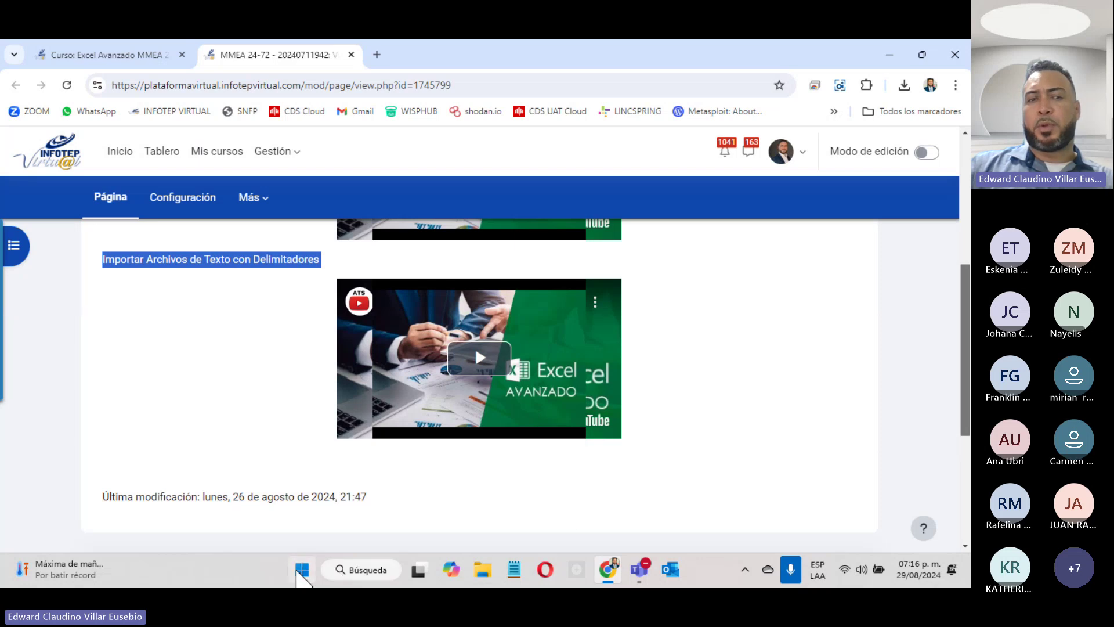
{"action": "left_click", "coordinate": [303, 571]}
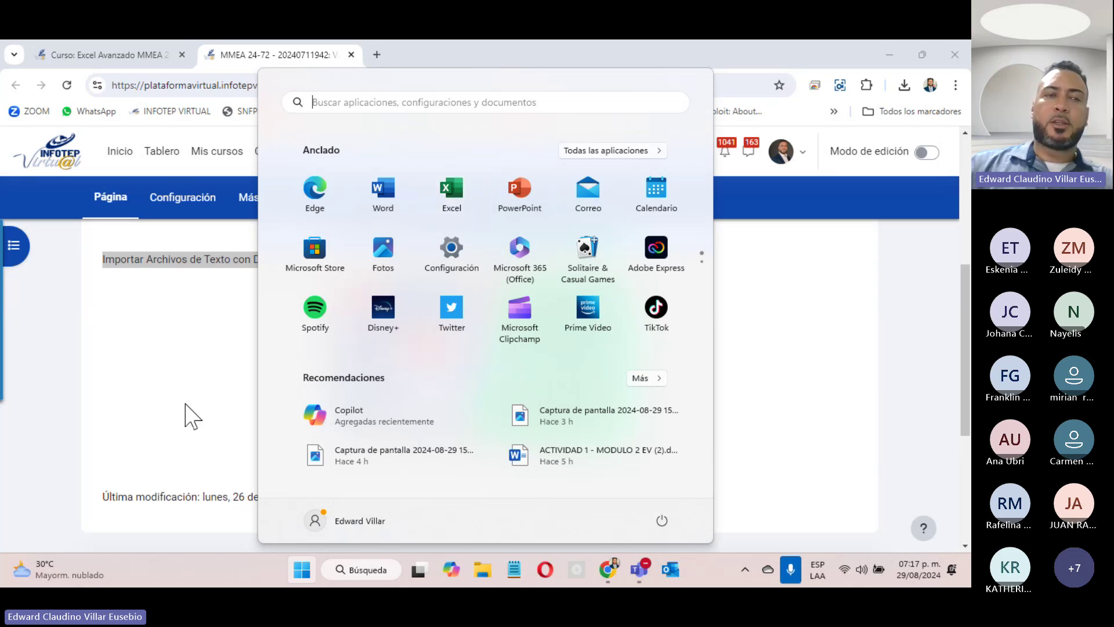
{"action": "left_click", "coordinate": [163, 429]}
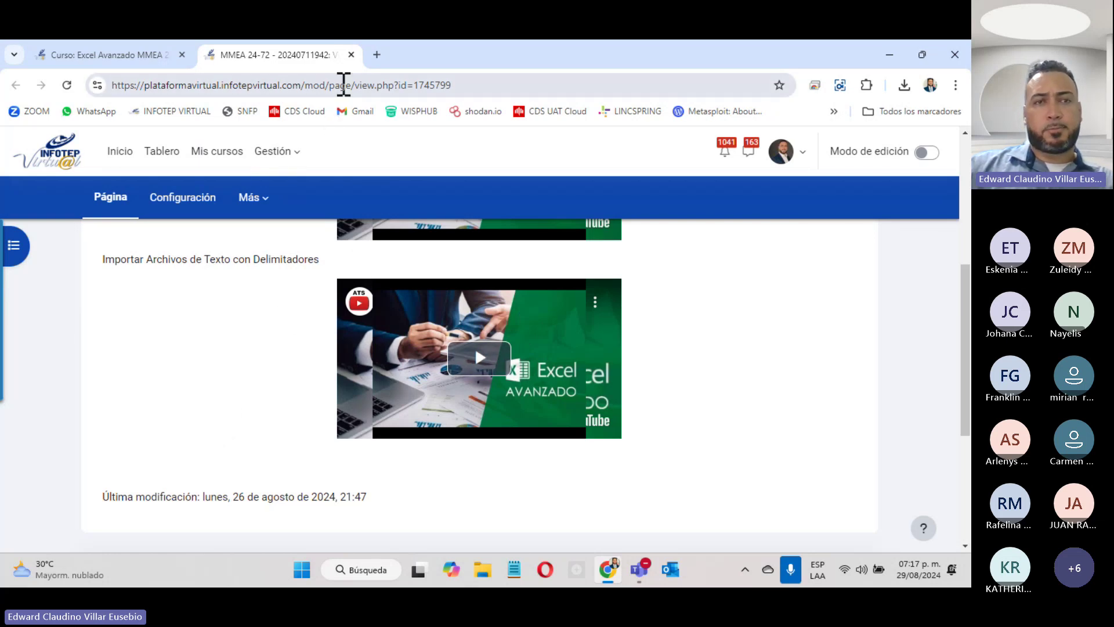
- Close the videos page, download Actividad 1 Unidad 3 from the course and open the workbook in a maximized Excel window
{"action": "left_click", "coordinate": [352, 54]}
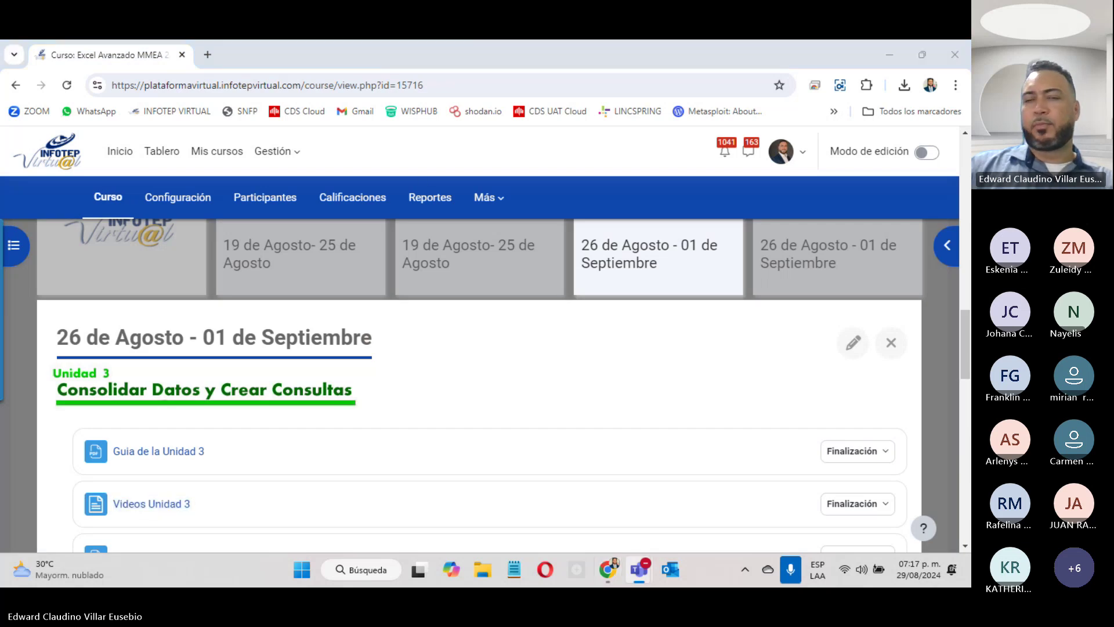
{"action": "scroll", "coordinate": [290, 429], "scroll_direction": "down", "scroll_amount": 4}
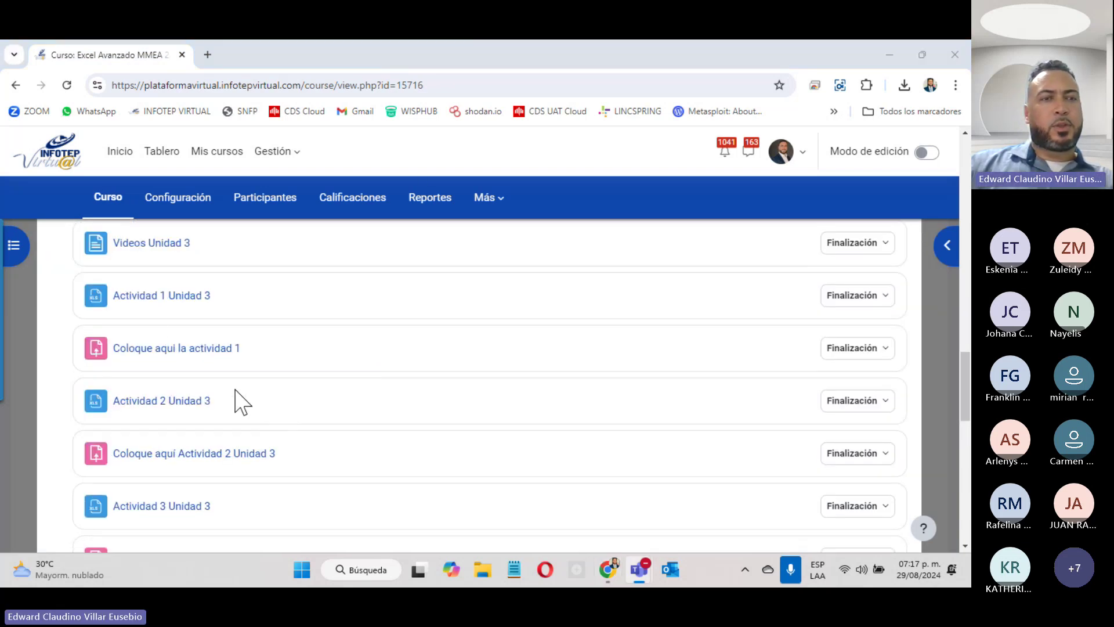
{"action": "left_click", "coordinate": [135, 302]}
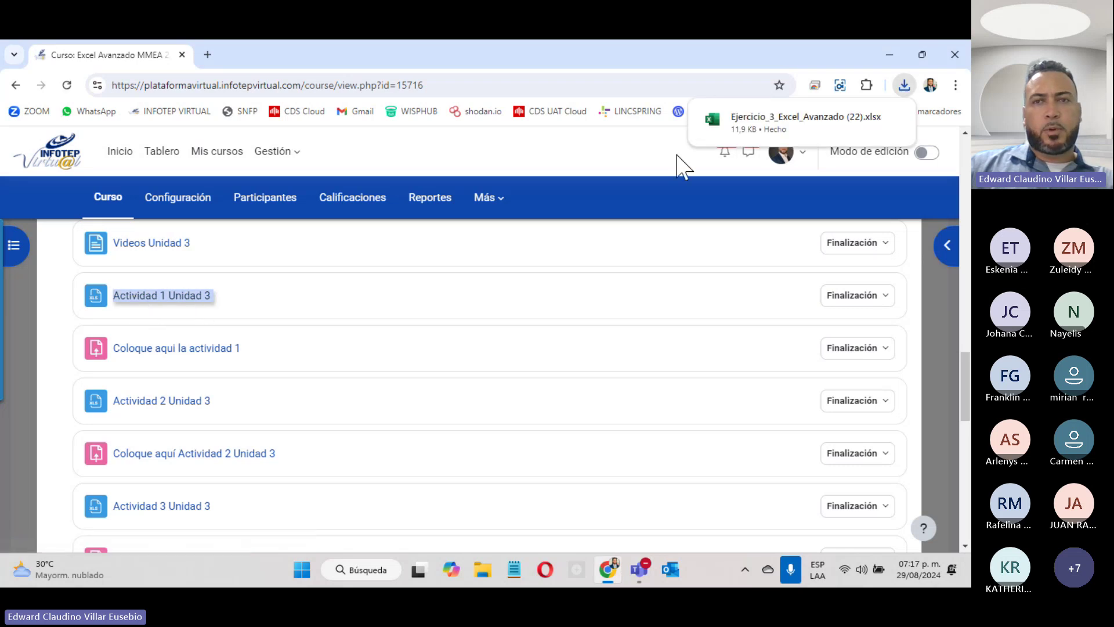
{"action": "left_click", "coordinate": [722, 131]}
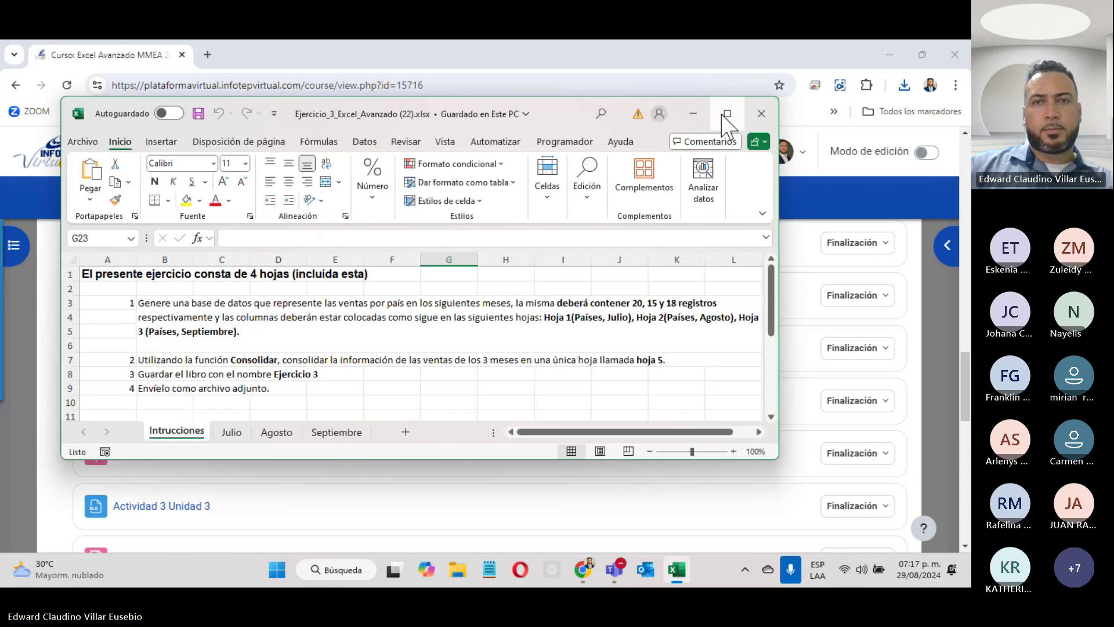
{"action": "left_click", "coordinate": [727, 114]}
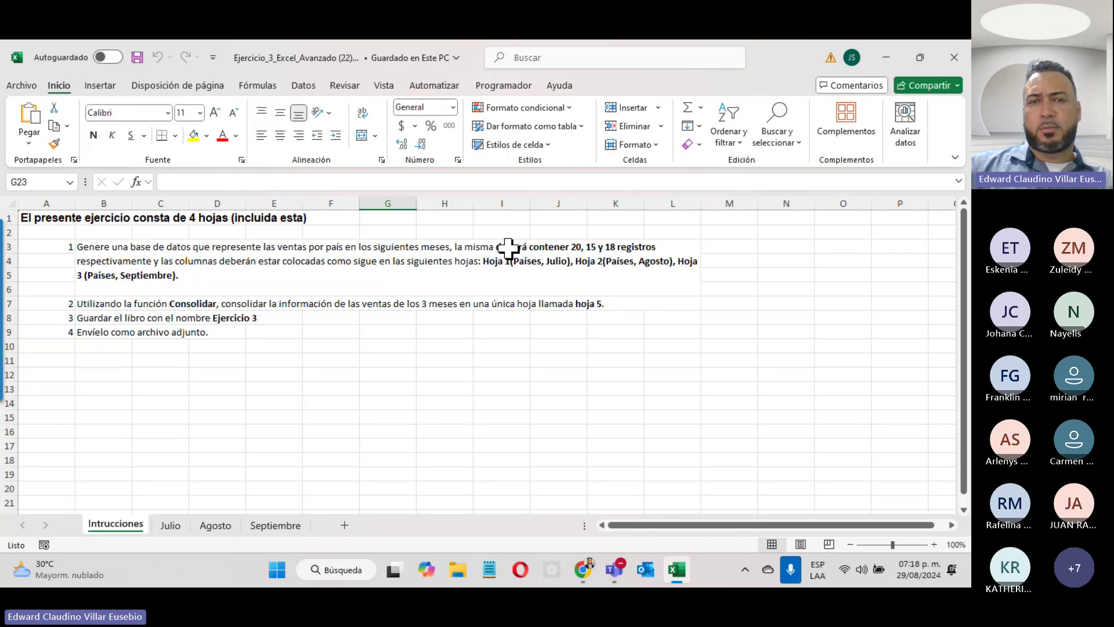
- Compare the country sales data on the Julio, Agosto and Septiembre sheets and return to the exercise instructions
{"action": "left_click", "coordinate": [170, 526]}
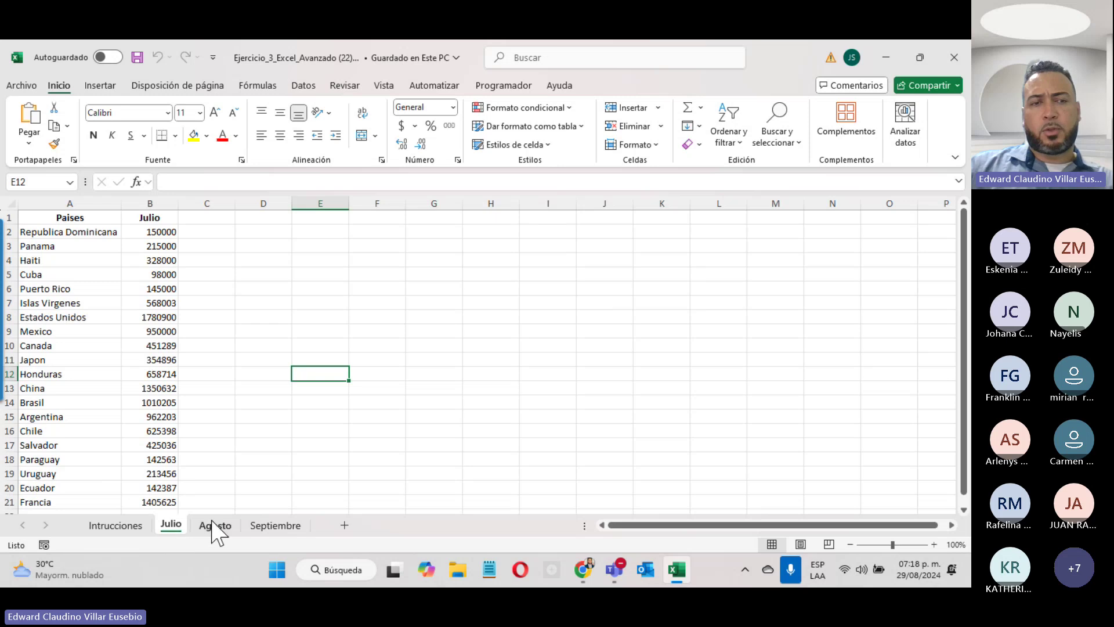
{"action": "left_click", "coordinate": [214, 525]}
{"action": "left_click", "coordinate": [275, 525]}
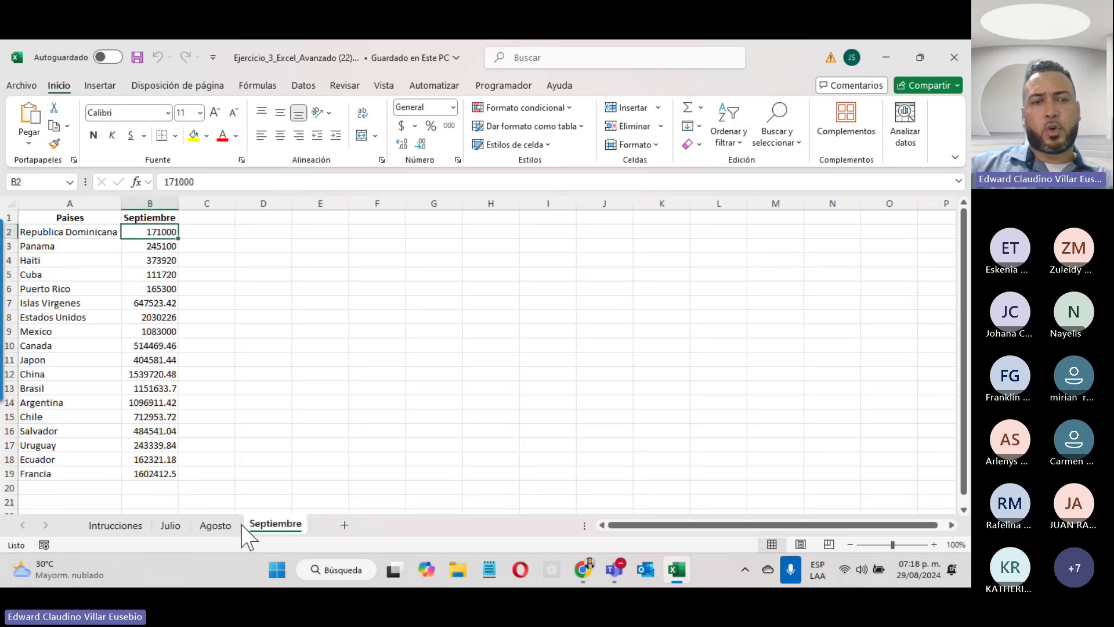
{"action": "left_click", "coordinate": [215, 525]}
{"action": "left_click", "coordinate": [172, 526]}
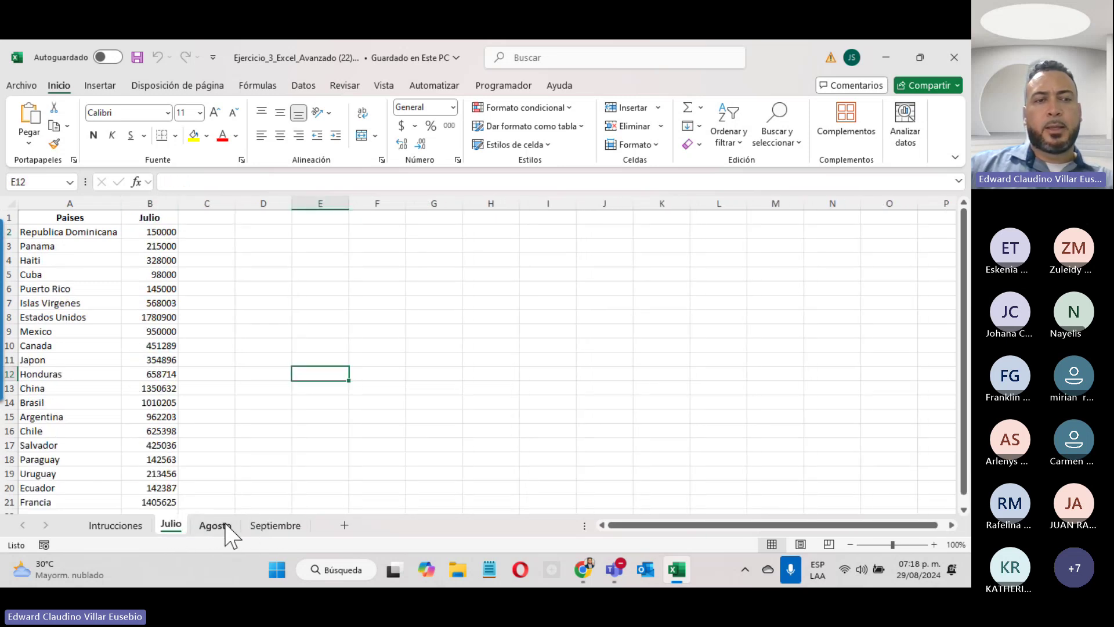
{"action": "left_click", "coordinate": [225, 525]}
{"action": "left_click", "coordinate": [170, 525]}
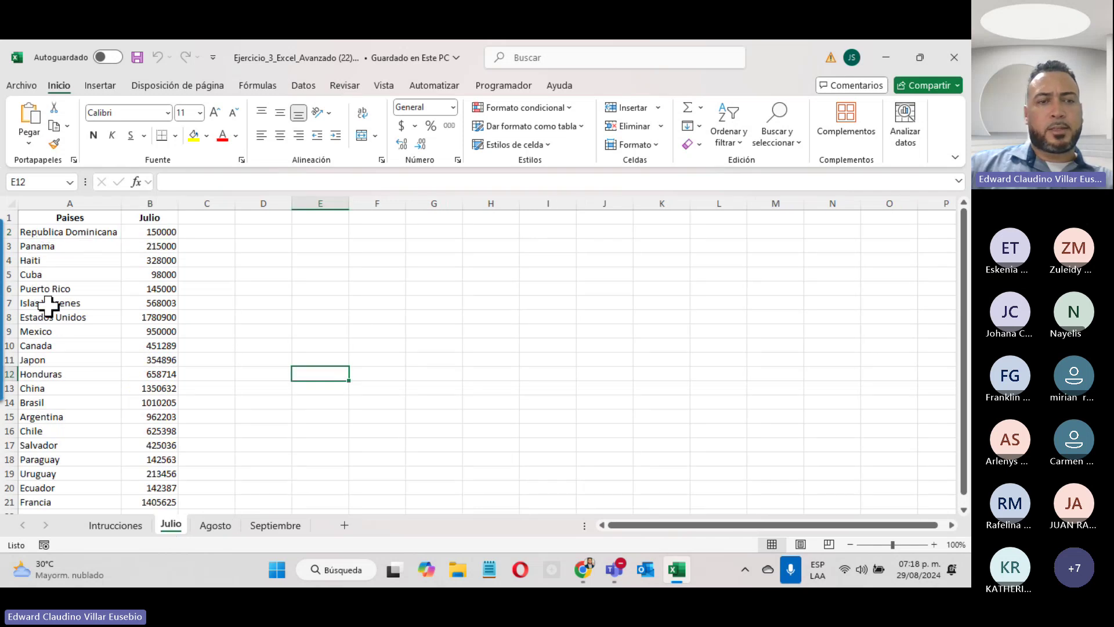
{"action": "left_click", "coordinate": [278, 527]}
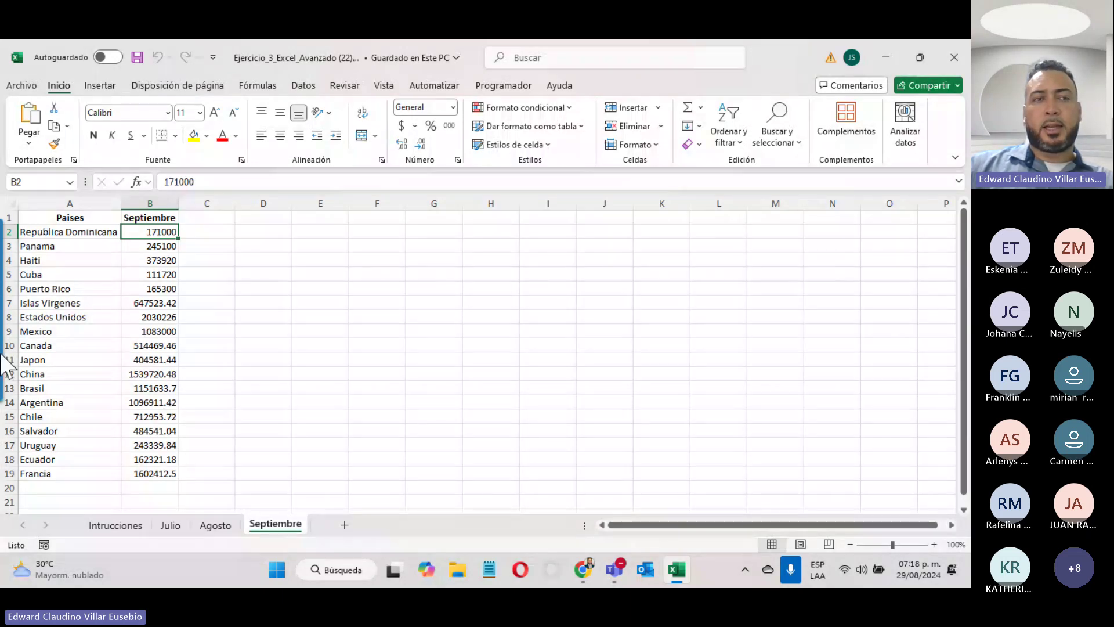
{"action": "left_click", "coordinate": [168, 525]}
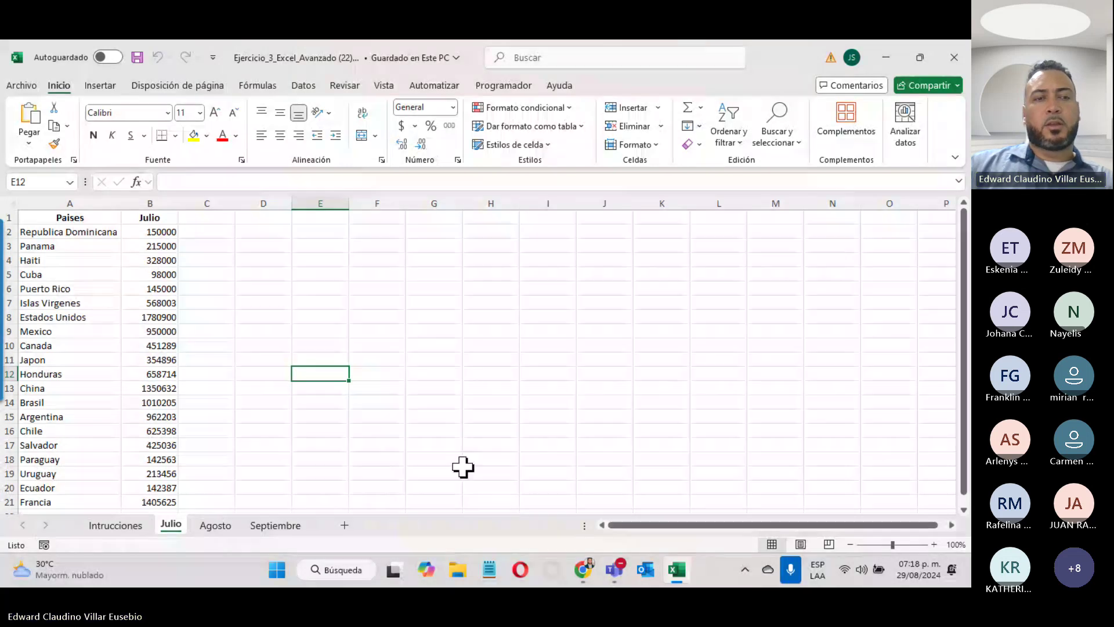
{"action": "left_click", "coordinate": [116, 525]}
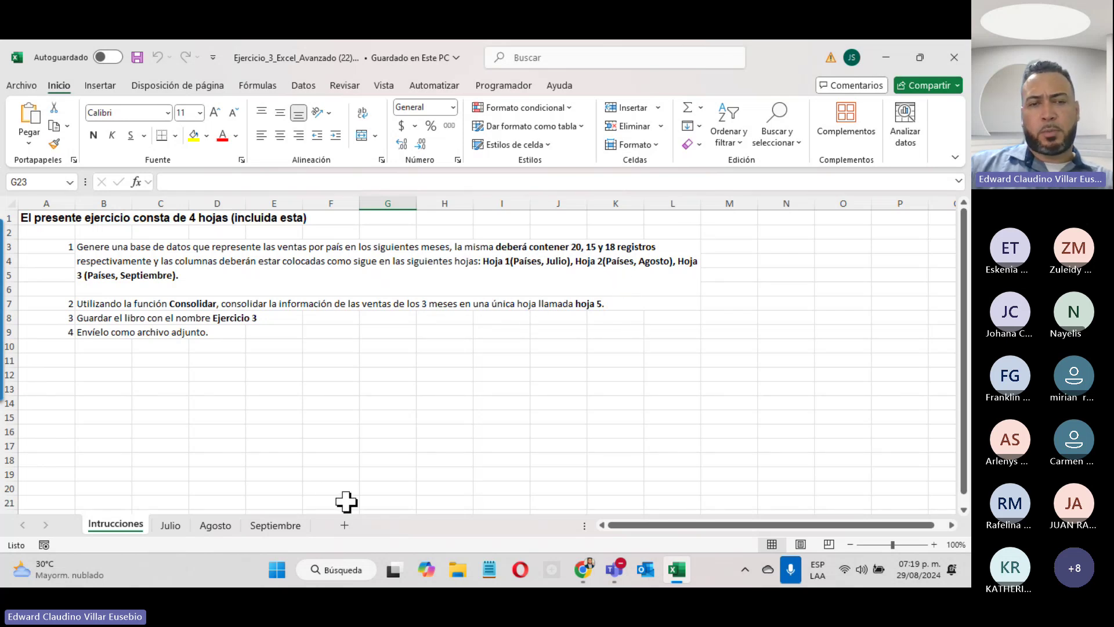
- Add a new sheet after the instructions and open the Consolidate dialog at cell A1 with the Suma function
{"action": "left_click", "coordinate": [345, 525]}
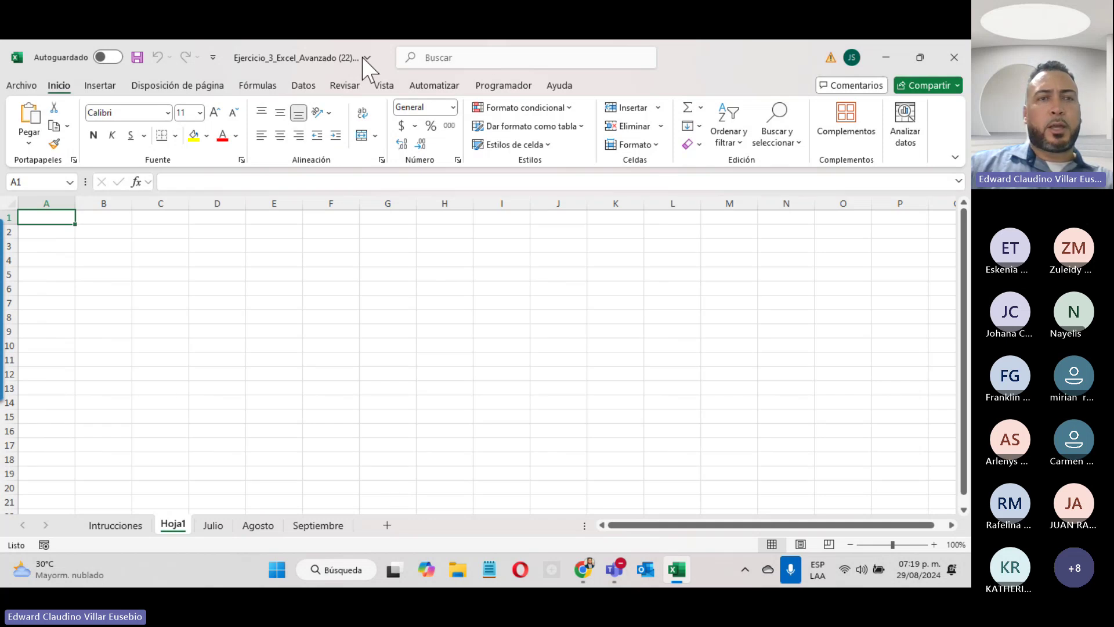
{"action": "left_click", "coordinate": [304, 87]}
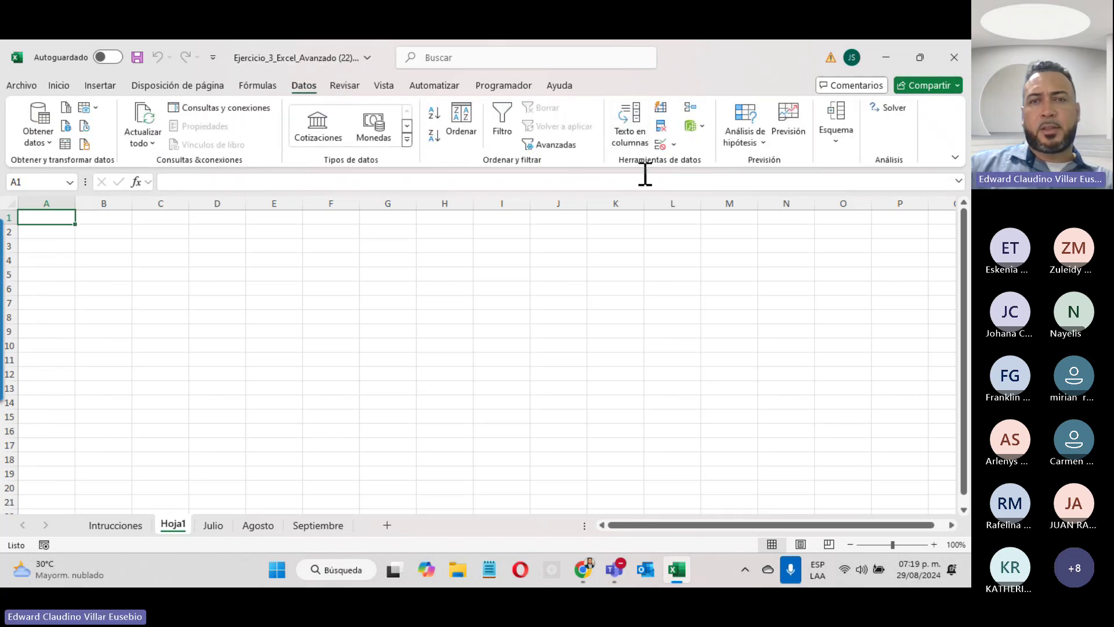
{"action": "left_click", "coordinate": [691, 110]}
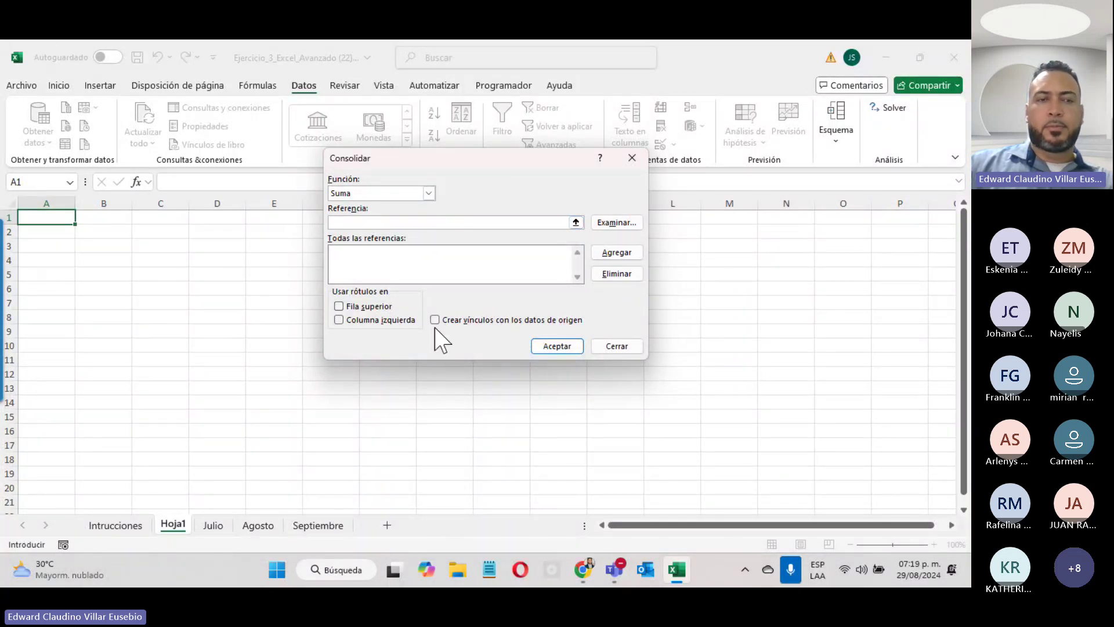
{"action": "left_click", "coordinate": [341, 196]}
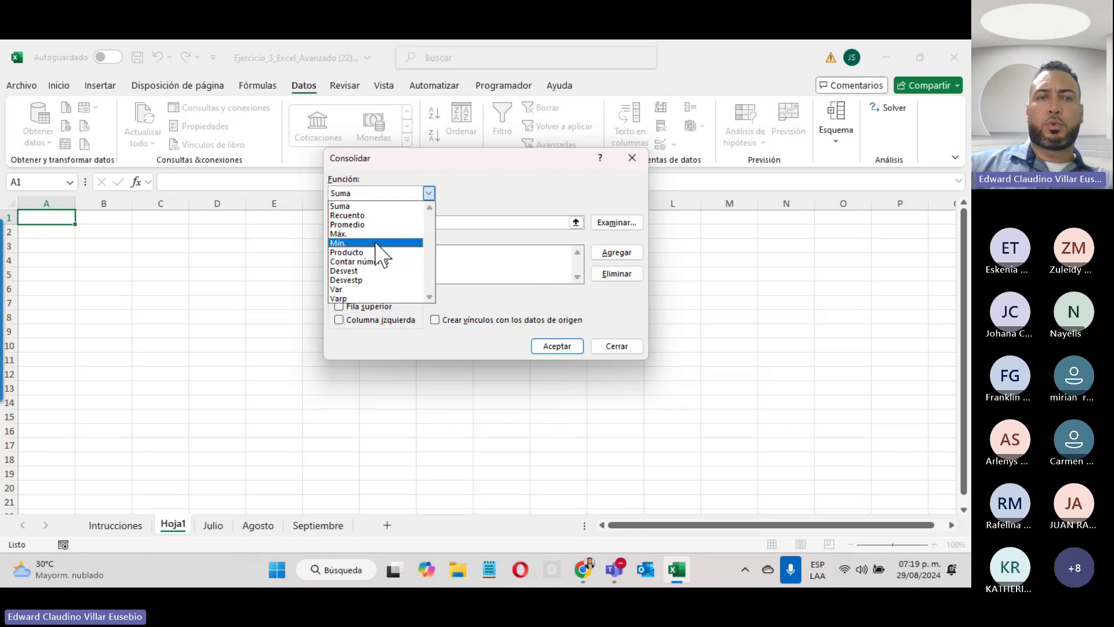
{"action": "left_click", "coordinate": [395, 207]}
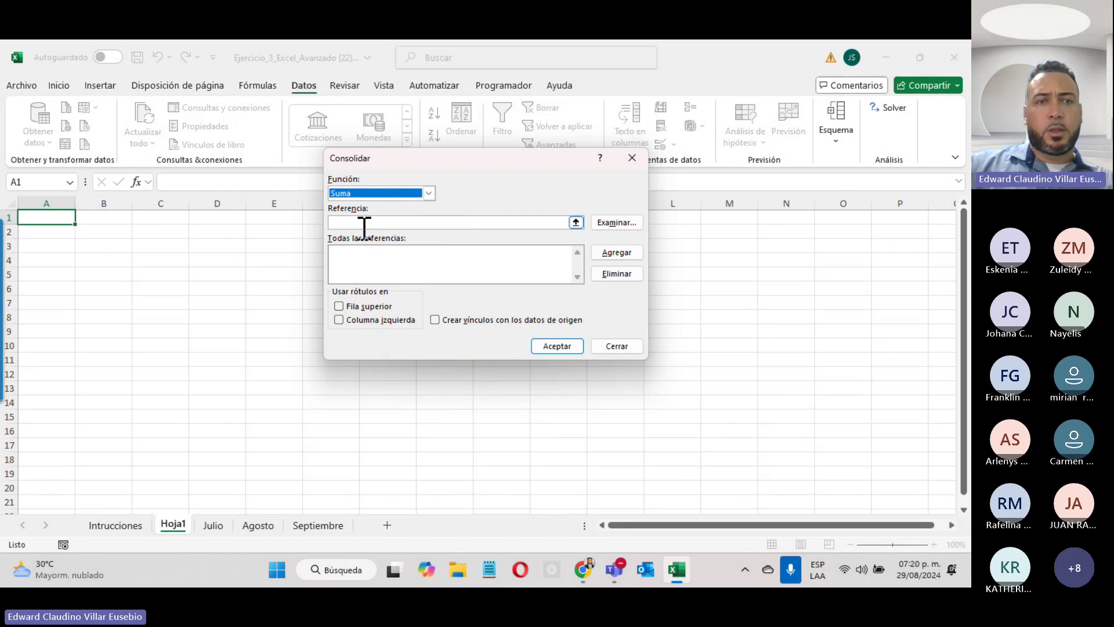
- Add the range A1:B21 of the Julio sheet to the consolidation references
{"action": "left_click", "coordinate": [336, 222]}
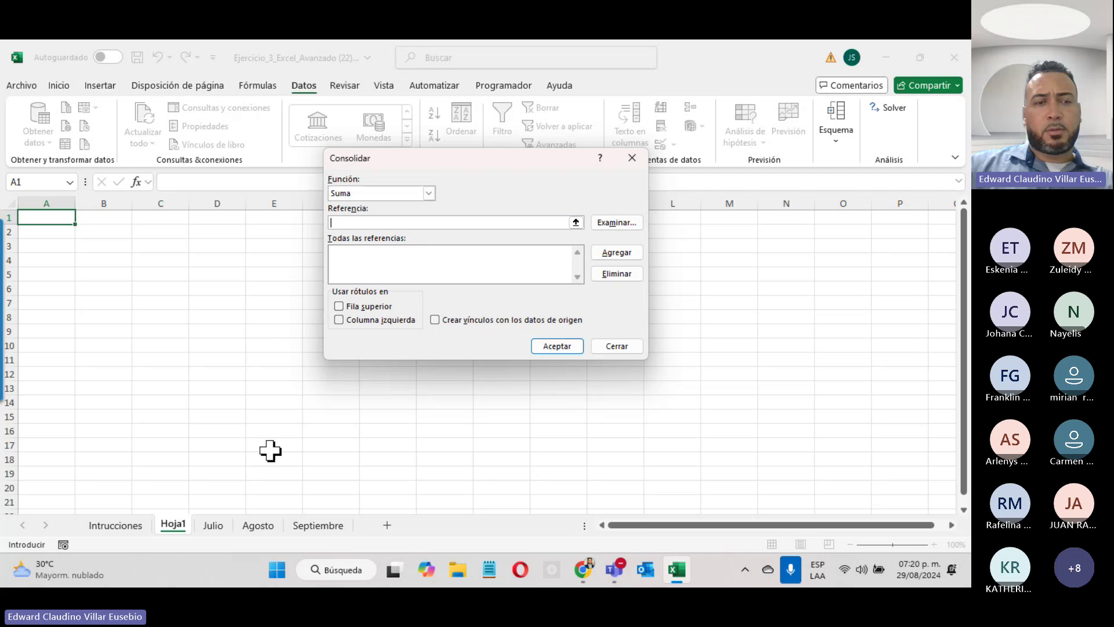
{"action": "left_click", "coordinate": [213, 526]}
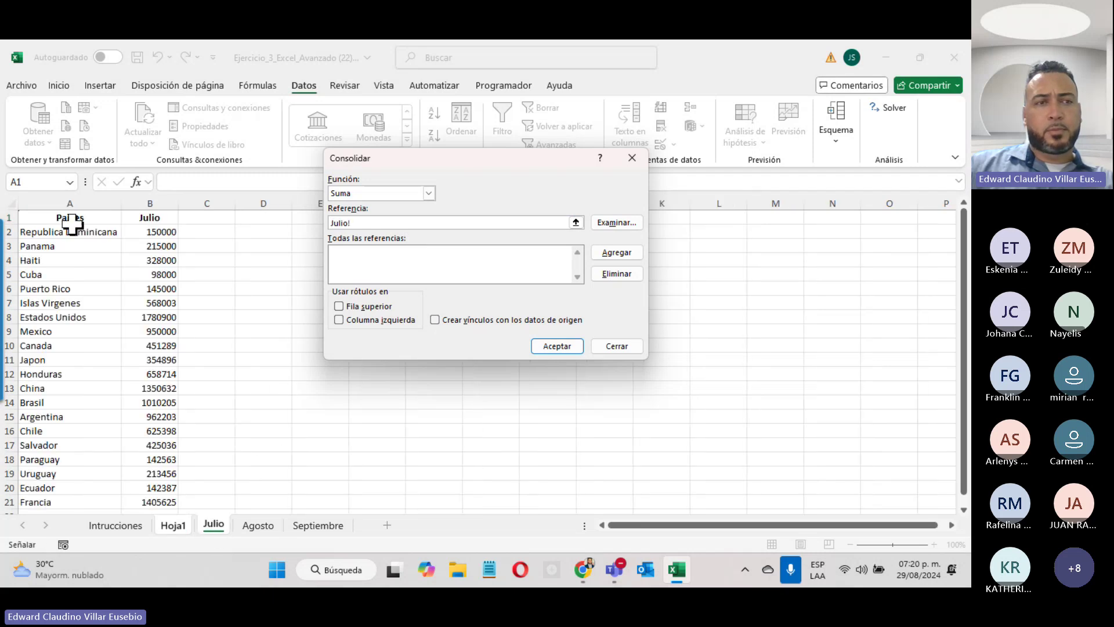
{"action": "left_click_drag", "start_coordinate": [51, 217], "coordinate": [164, 462]}
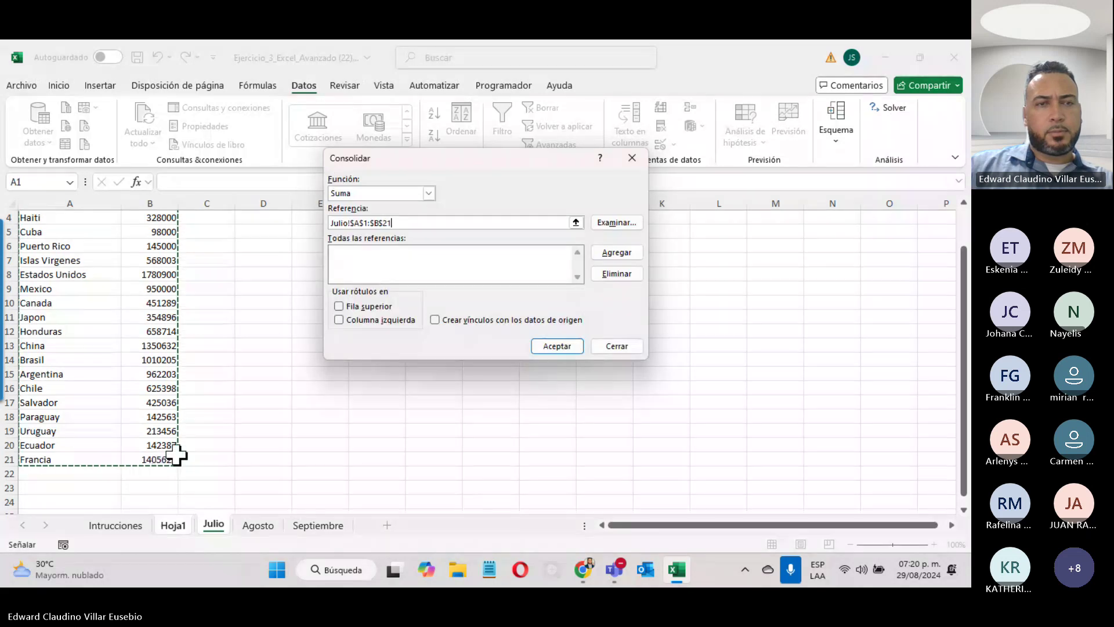
{"action": "left_click", "coordinate": [617, 253]}
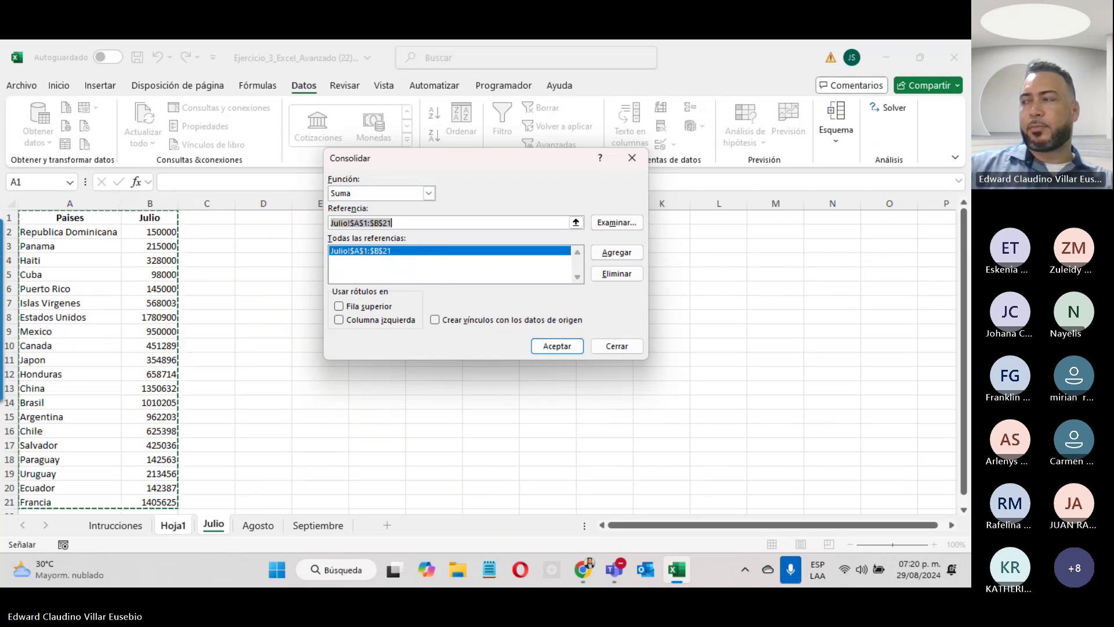
- Replace the current reference with range A1:B16 of the Agosto sheet and add it to the consolidation references
{"action": "key", "text": "alt+Tab"}
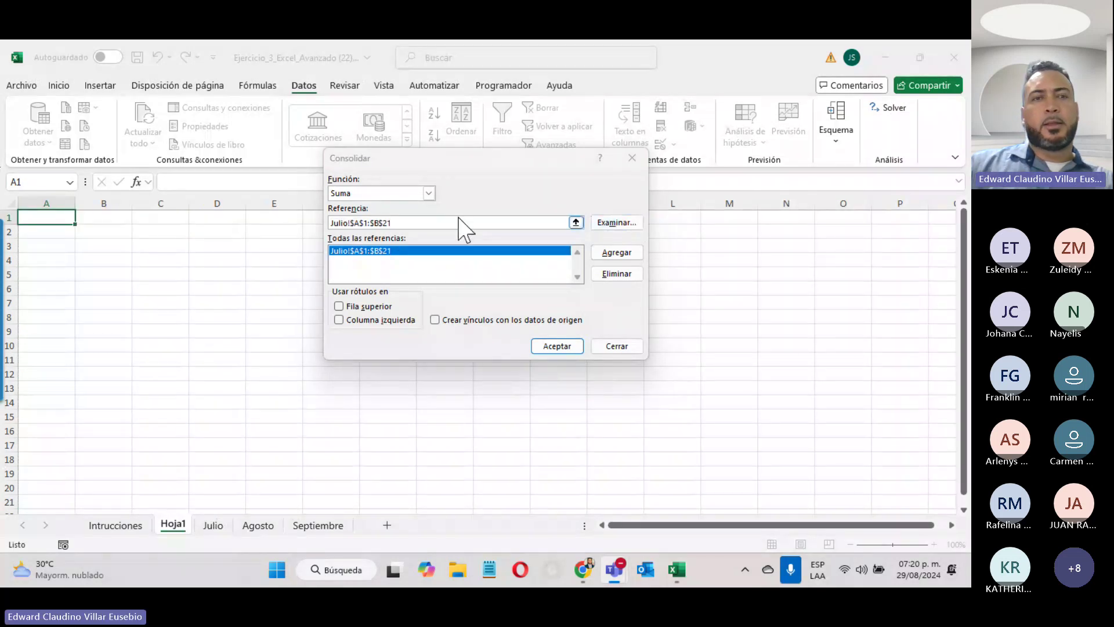
{"action": "left_click_drag", "start_coordinate": [449, 225], "coordinate": [302, 220]}
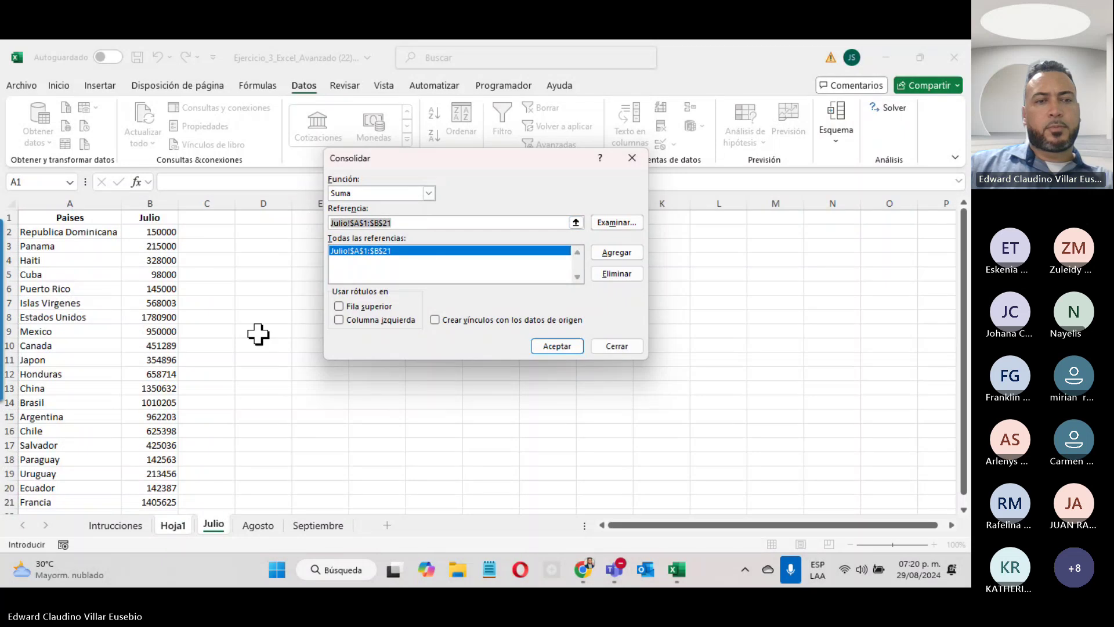
{"action": "left_click", "coordinate": [258, 525]}
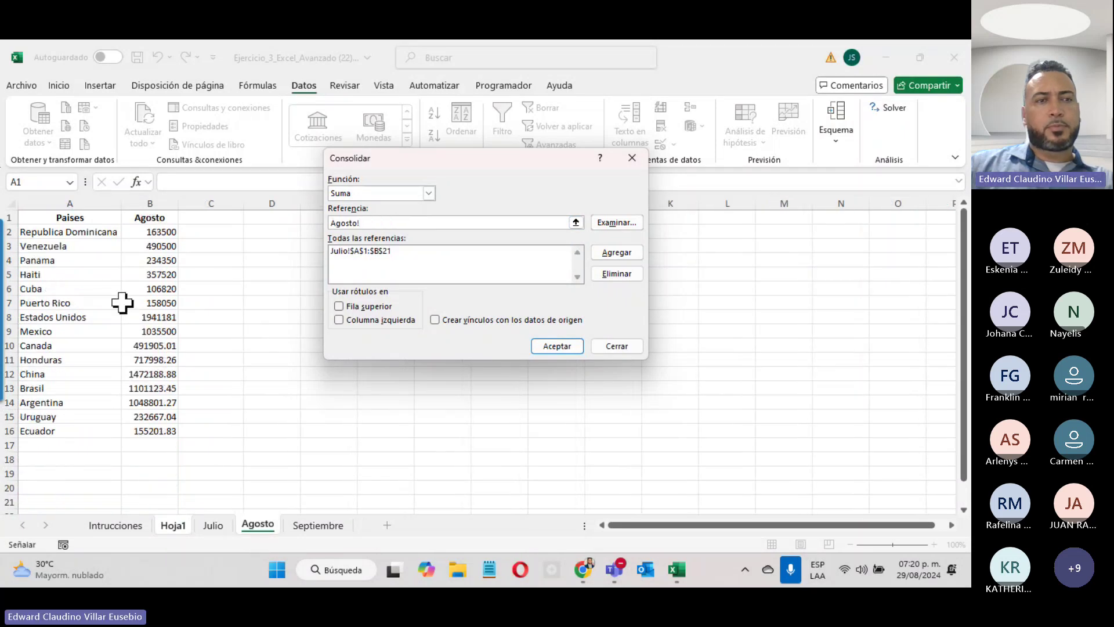
{"action": "left_click_drag", "start_coordinate": [32, 214], "coordinate": [141, 434]}
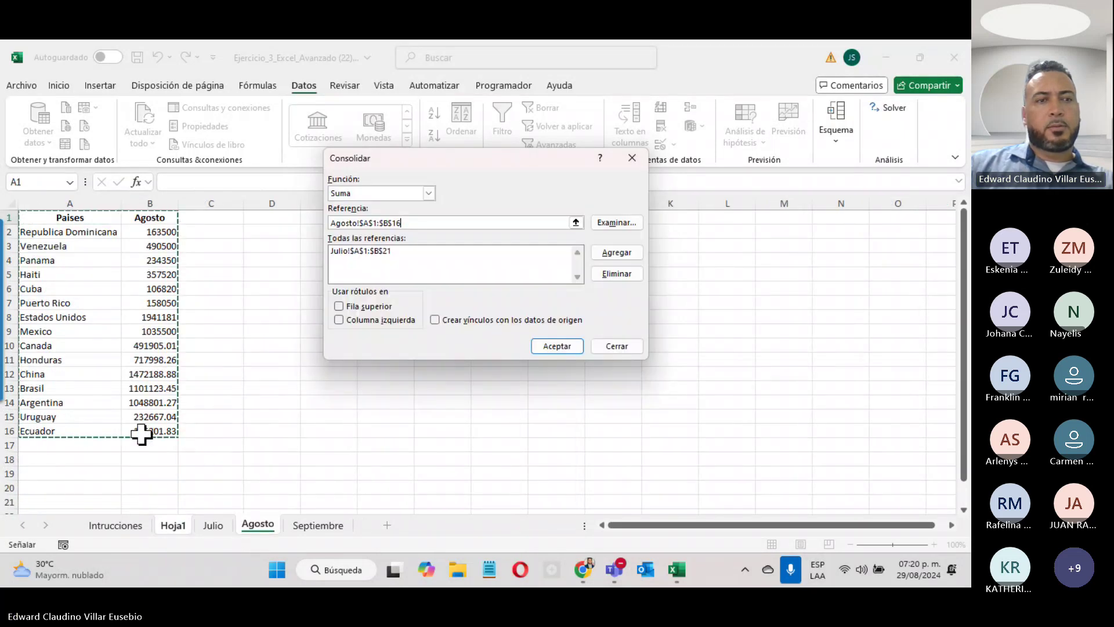
{"action": "left_click", "coordinate": [616, 252]}
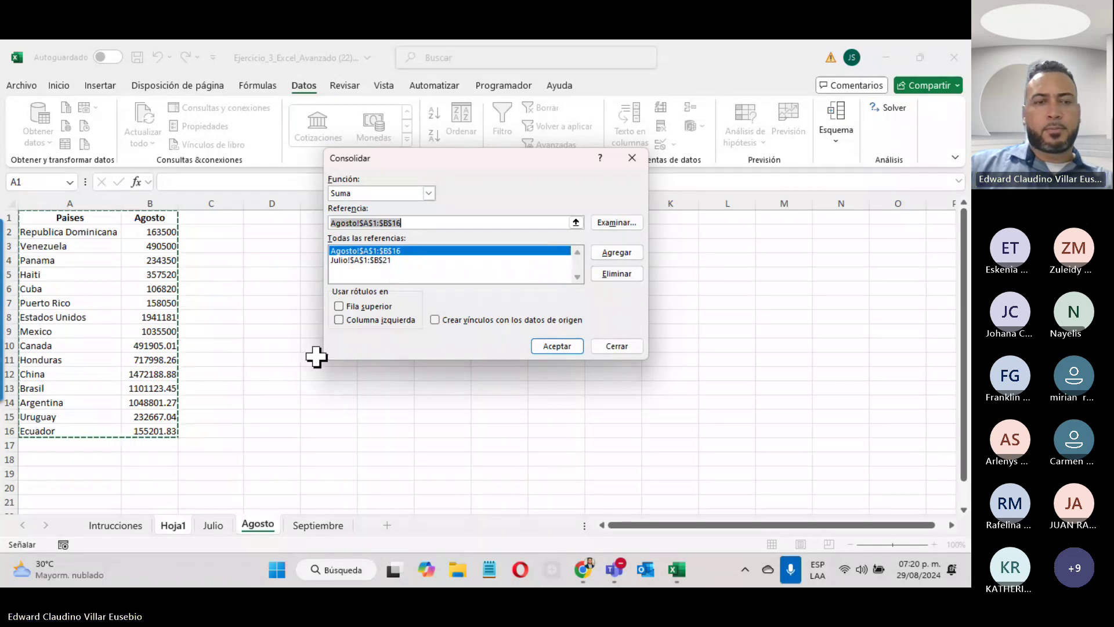
- Add the range A1:B19 of the Septiembre sheet to the consolidation references
{"action": "left_click", "coordinate": [318, 525]}
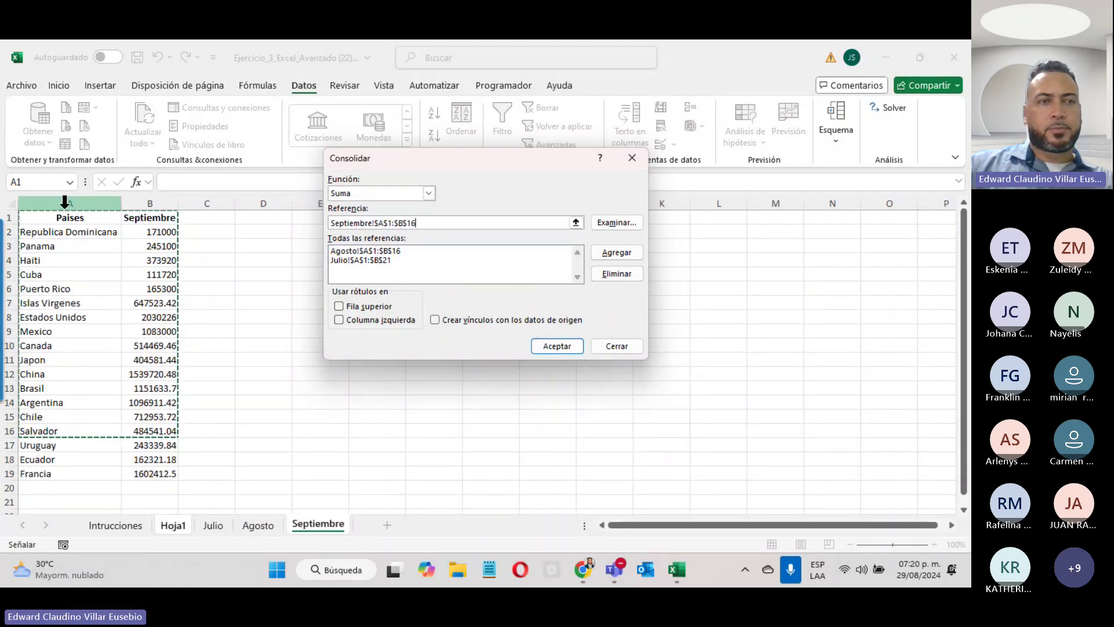
{"action": "left_click_drag", "start_coordinate": [50, 219], "coordinate": [171, 473]}
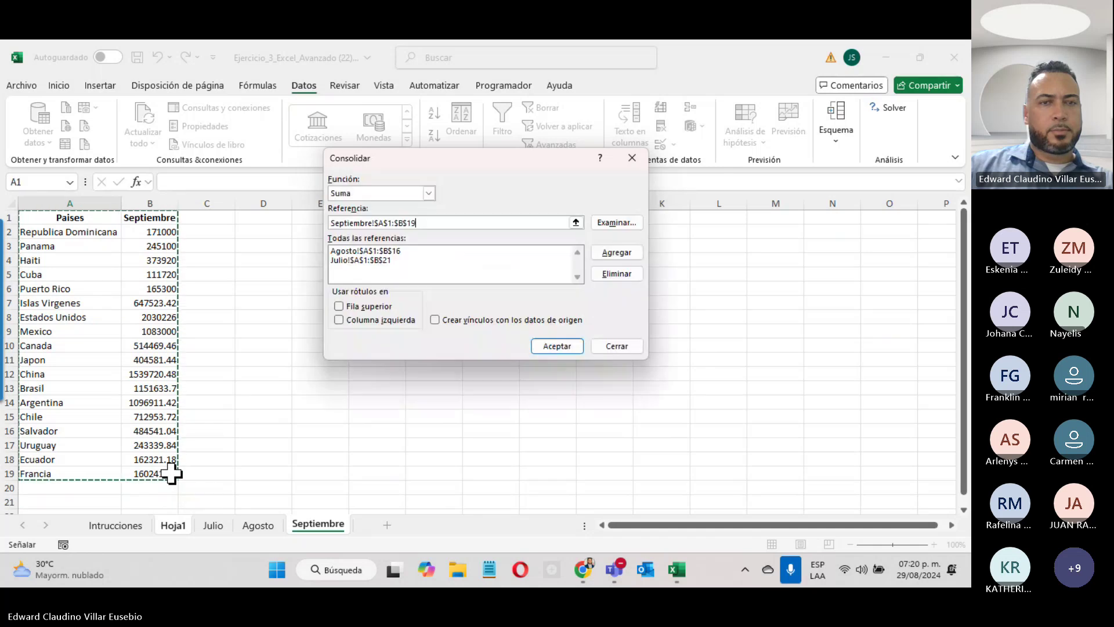
{"action": "left_click", "coordinate": [619, 250]}
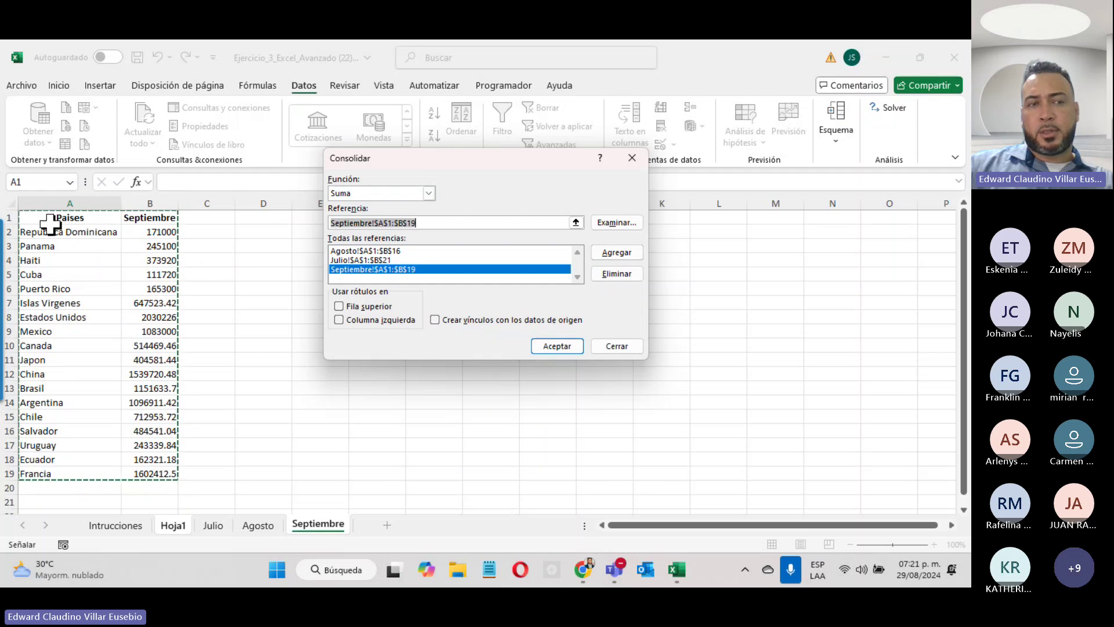
- Run the consolidation with labels from the top row and left column, and autofit column A of Hoja1
{"action": "left_click", "coordinate": [338, 306]}
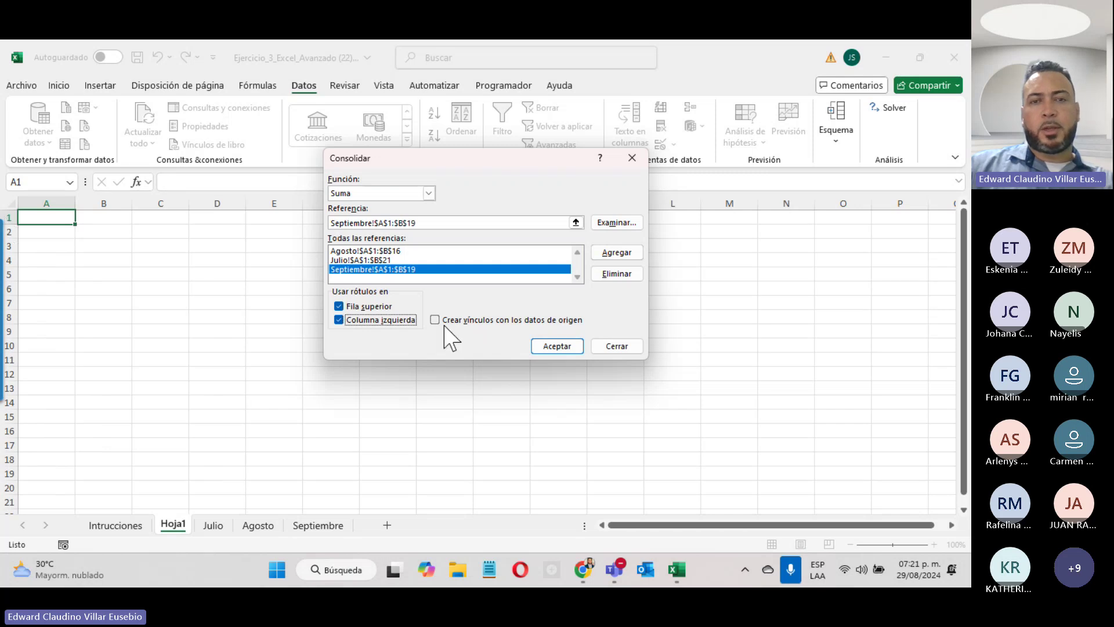
{"action": "left_click", "coordinate": [557, 345]}
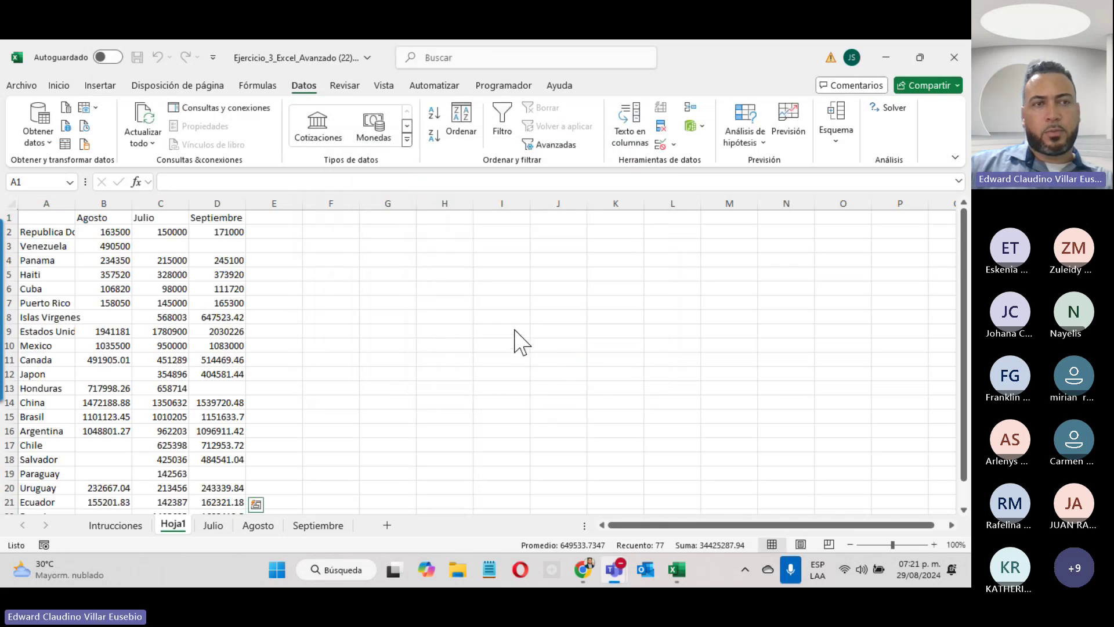
{"action": "double_click", "coordinate": [76, 202]}
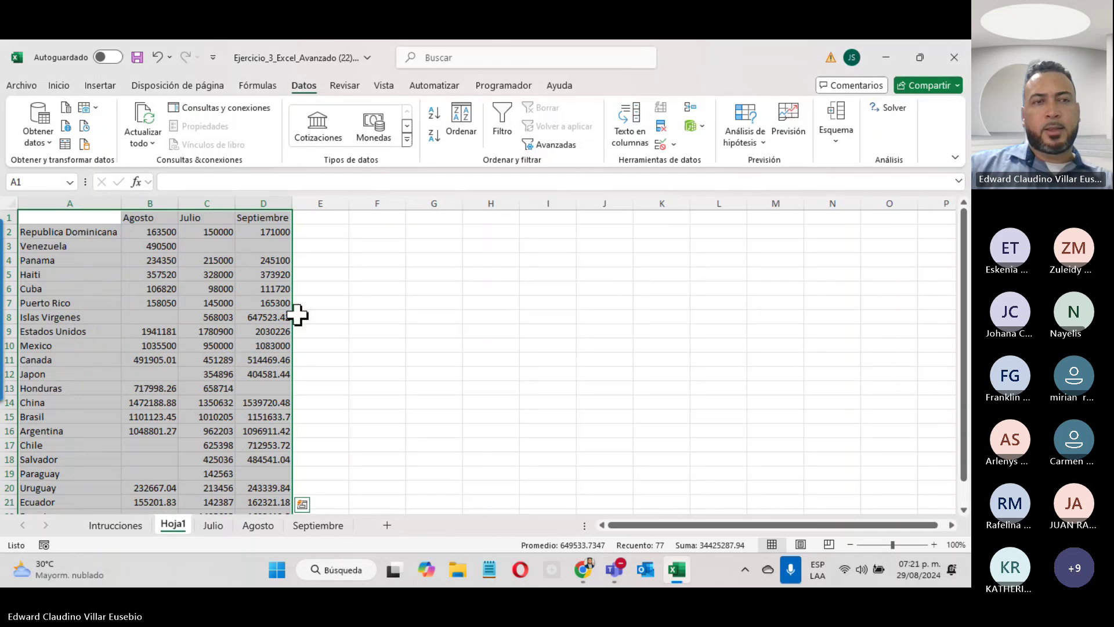
{"action": "left_click", "coordinate": [256, 302]}
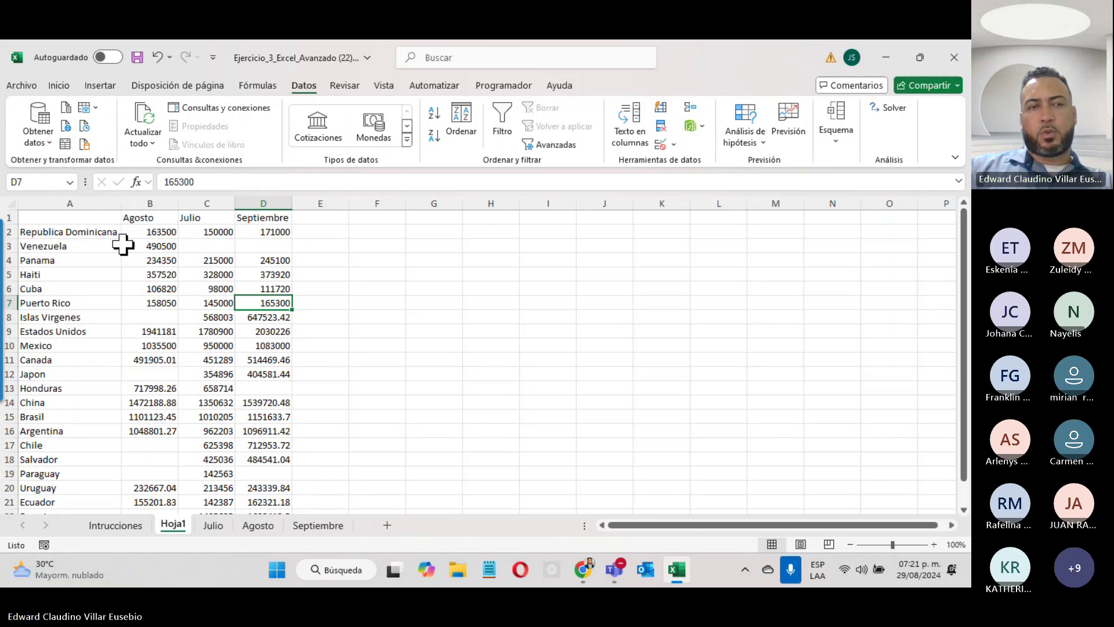
- Examine the Venezuela row of the consolidated table and recheck the settings in the Consolidate dialog without changing them
{"action": "left_click", "coordinate": [53, 249]}
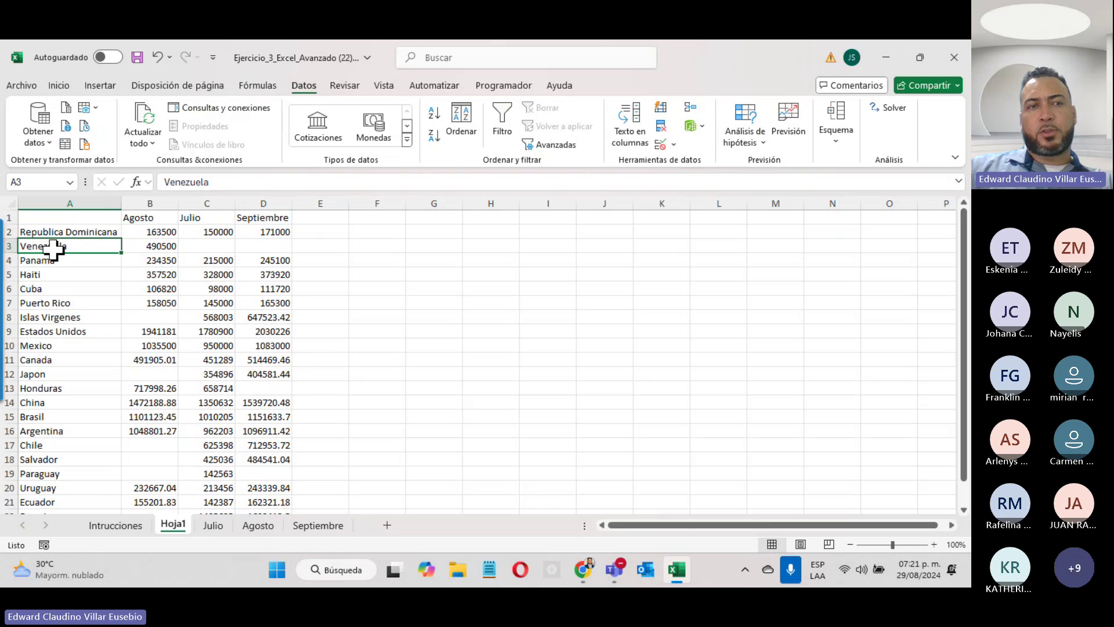
{"action": "left_click_drag", "start_coordinate": [53, 249], "coordinate": [279, 248]}
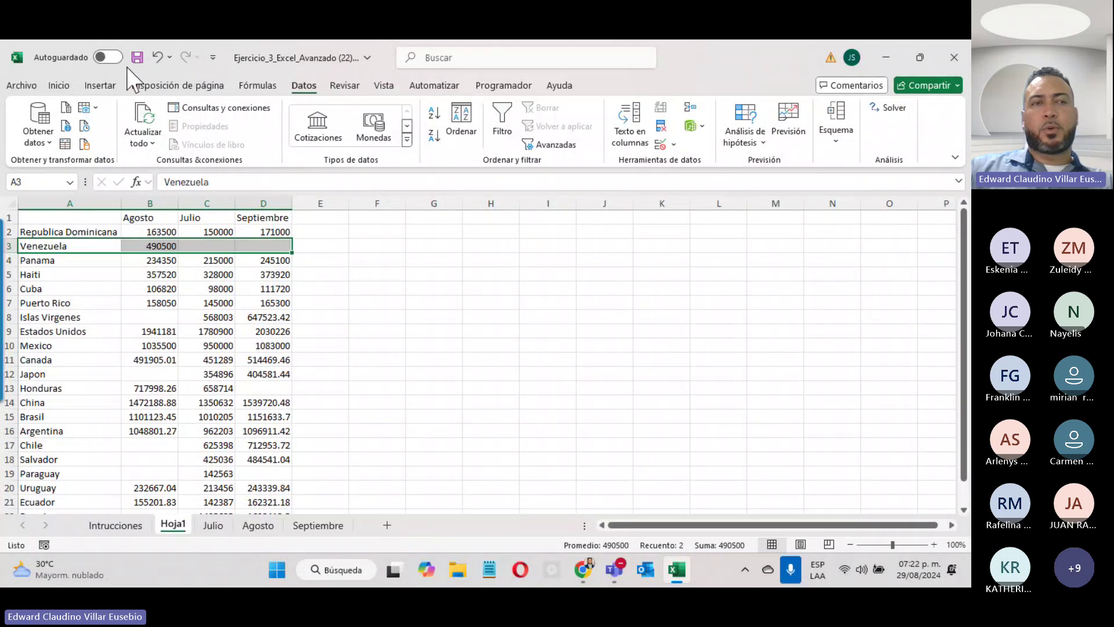
{"action": "left_click", "coordinate": [887, 57]}
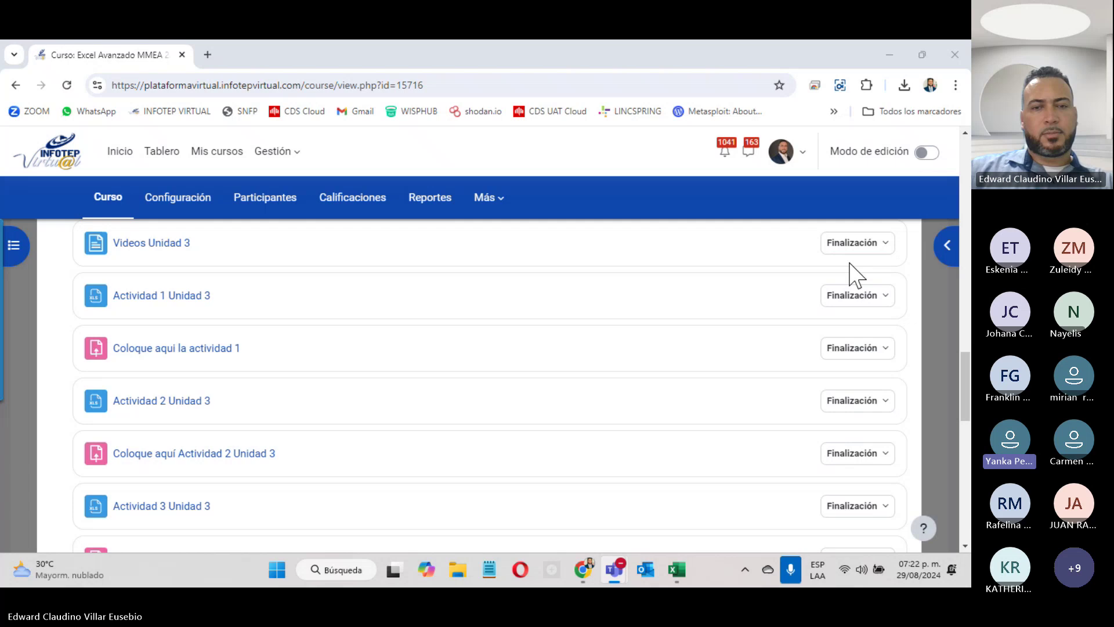
{"action": "left_click", "coordinate": [677, 570]}
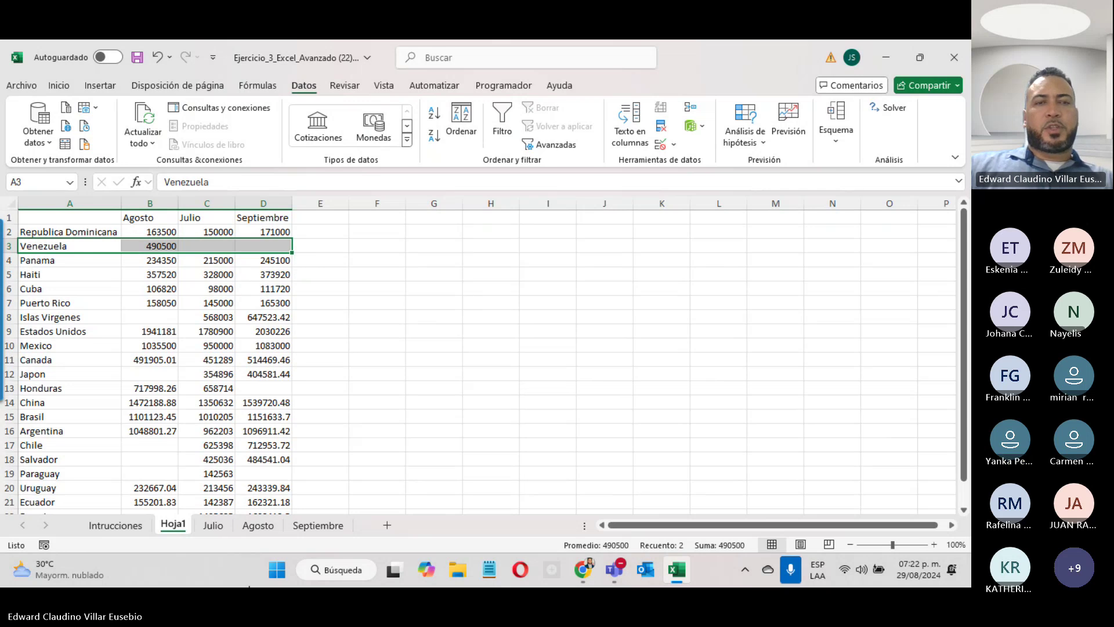
{"action": "left_click", "coordinate": [691, 110]}
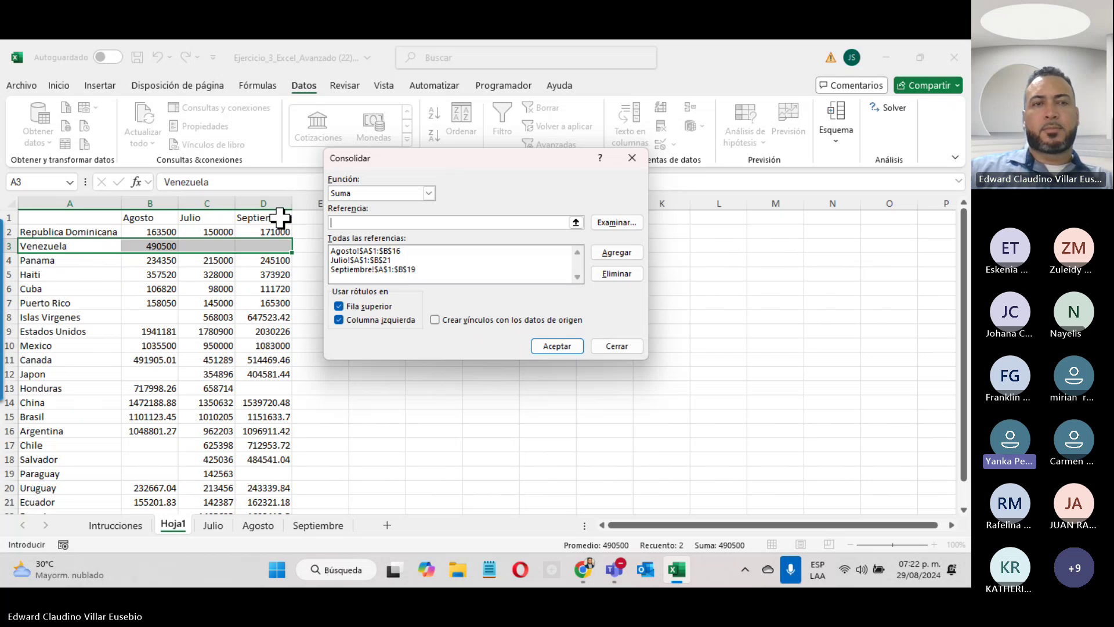
{"action": "left_click", "coordinate": [609, 349]}
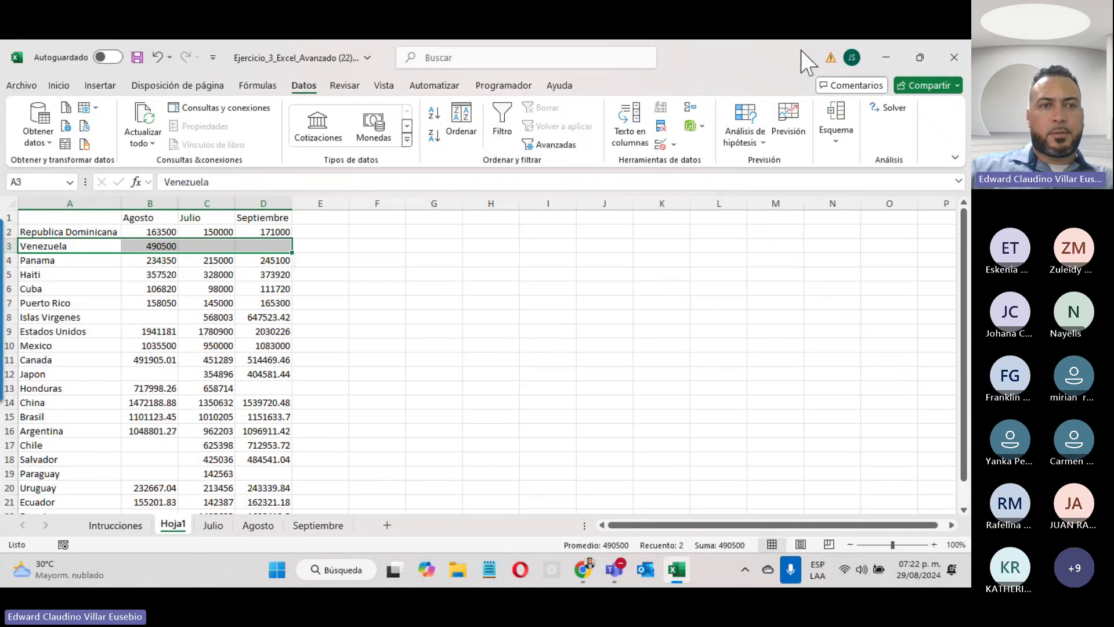
- Switch to the course page in Chrome, download Actividad 2 Unidad 3 and open its workbook Ejercicio_5_Excel_Avanzado (22).xlsx
{"action": "left_click", "coordinate": [886, 57]}
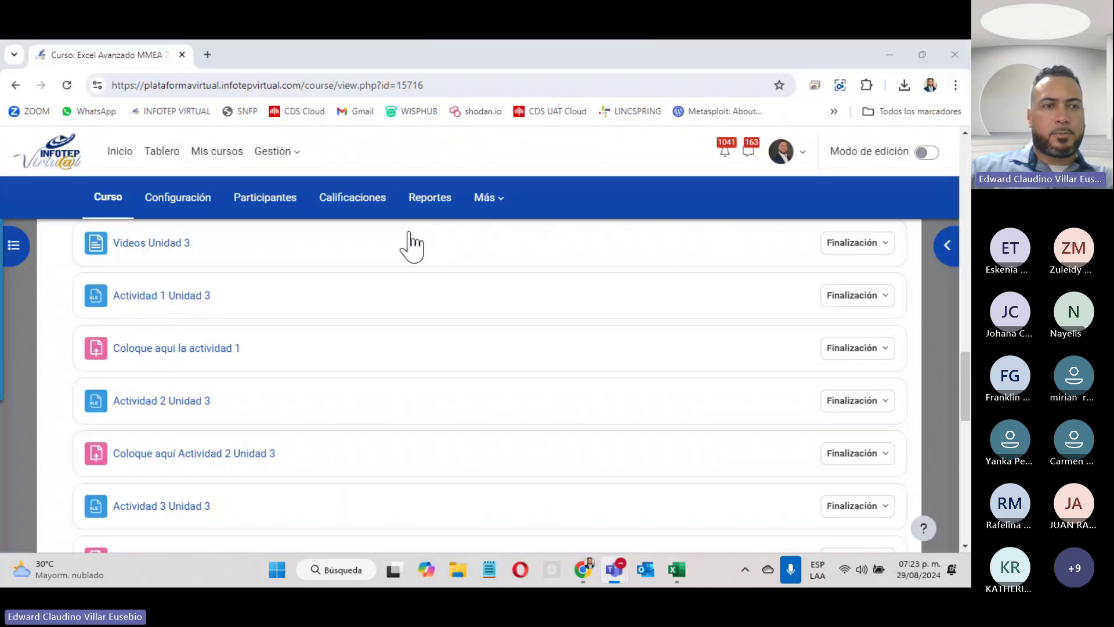
{"action": "left_click", "coordinate": [161, 402]}
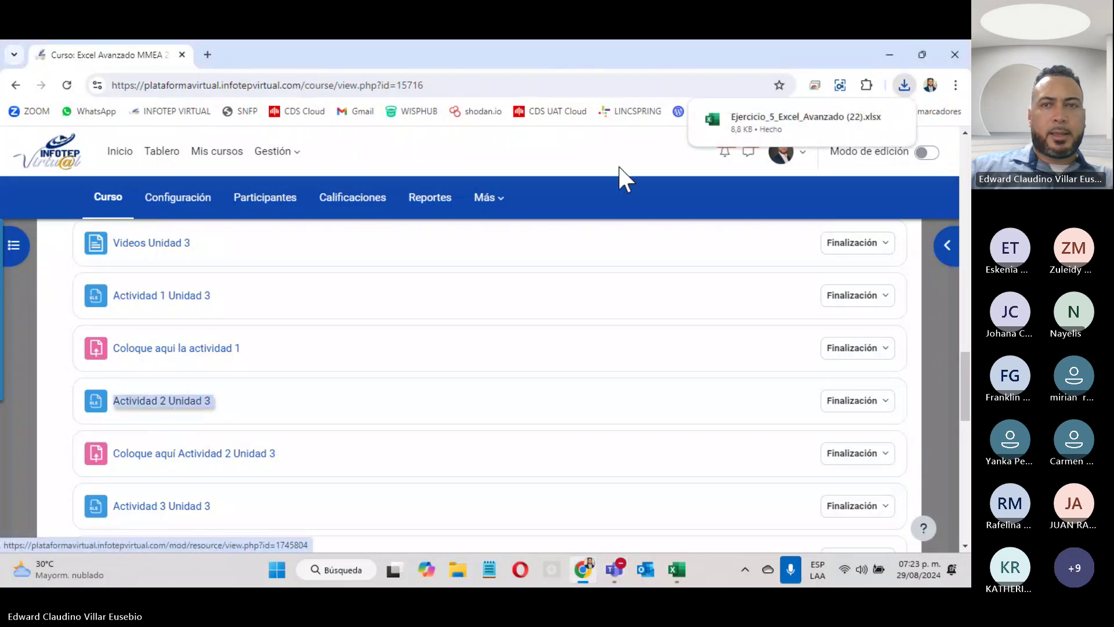
{"action": "left_click", "coordinate": [777, 121]}
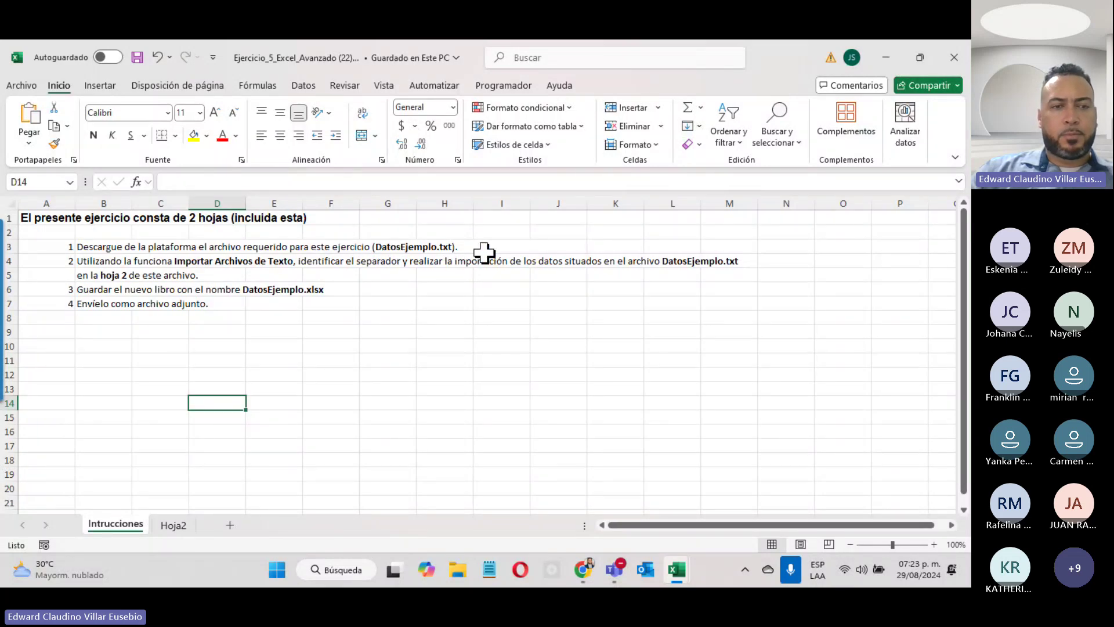
- Minimize the Excel workbooks, view the Datos Ejemplo text file from the course page in the browser and go back
{"action": "left_click", "coordinate": [888, 56]}
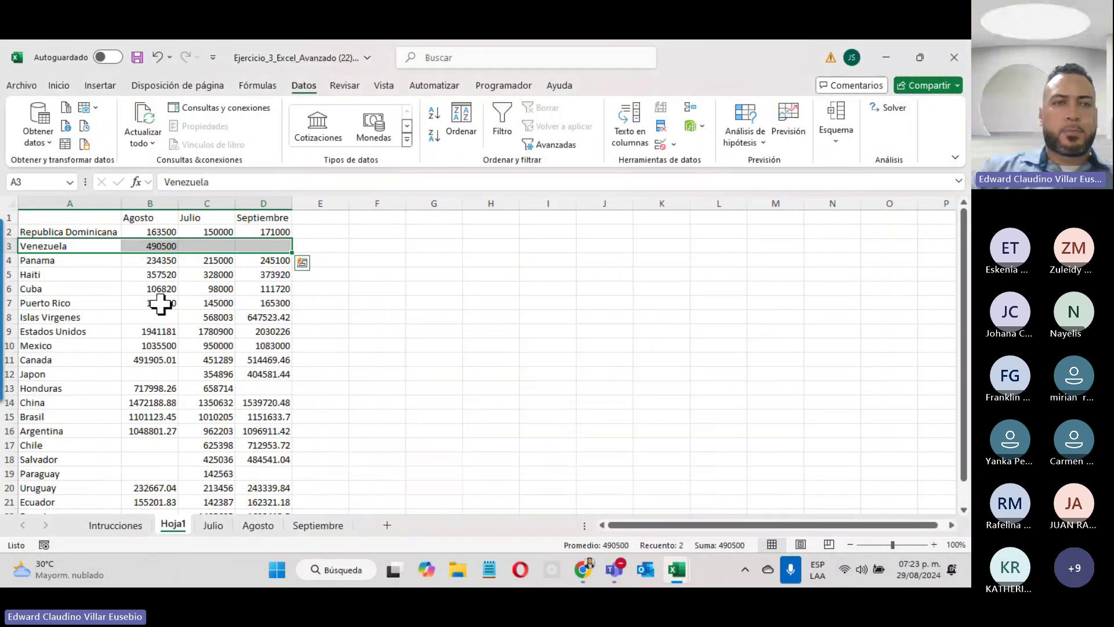
{"action": "left_click", "coordinate": [887, 58]}
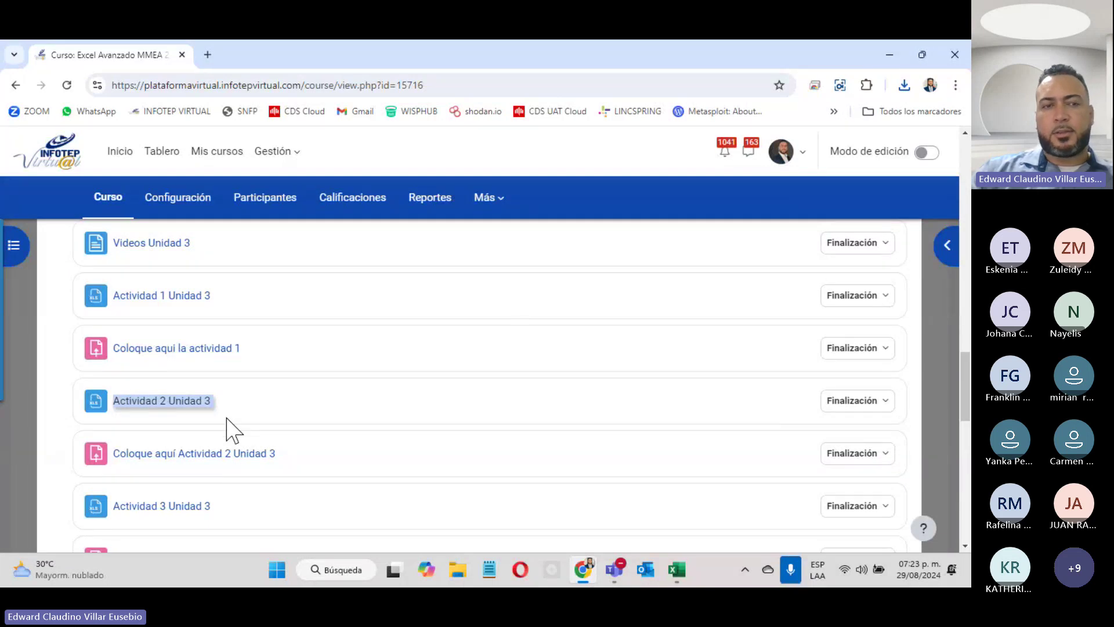
{"action": "scroll", "coordinate": [226, 432], "scroll_direction": "down", "scroll_amount": 4}
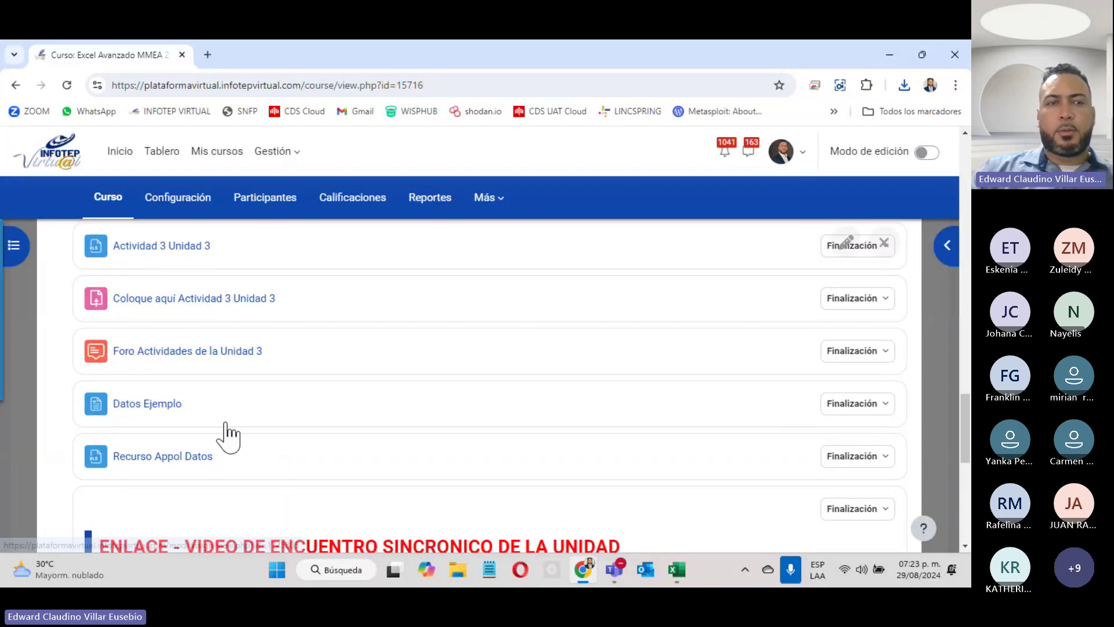
{"action": "left_click", "coordinate": [138, 407]}
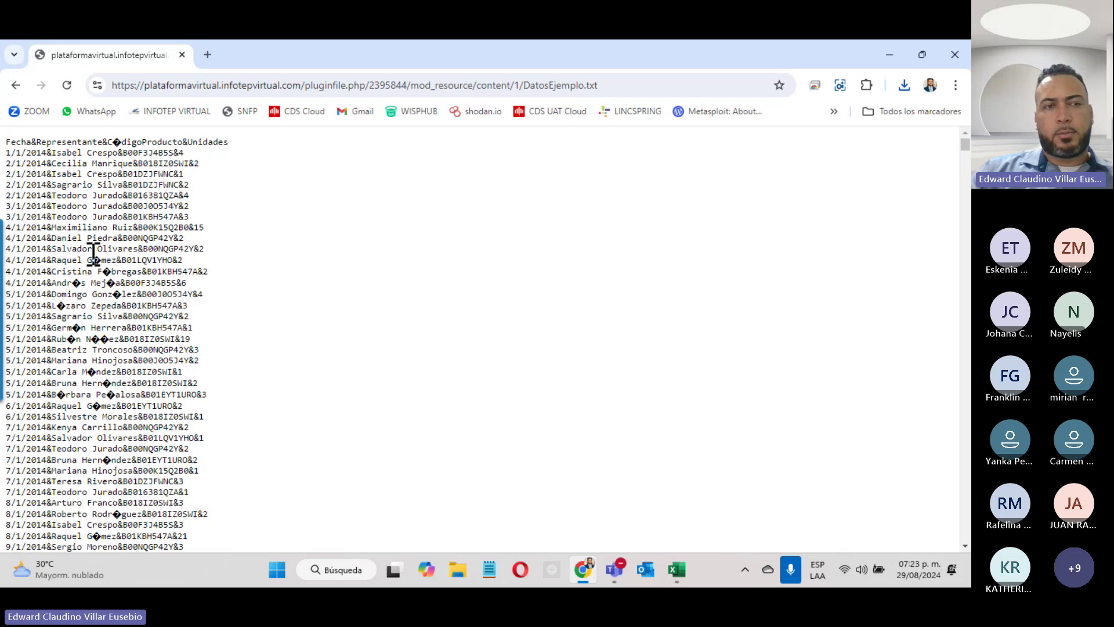
{"action": "left_click", "coordinate": [17, 88]}
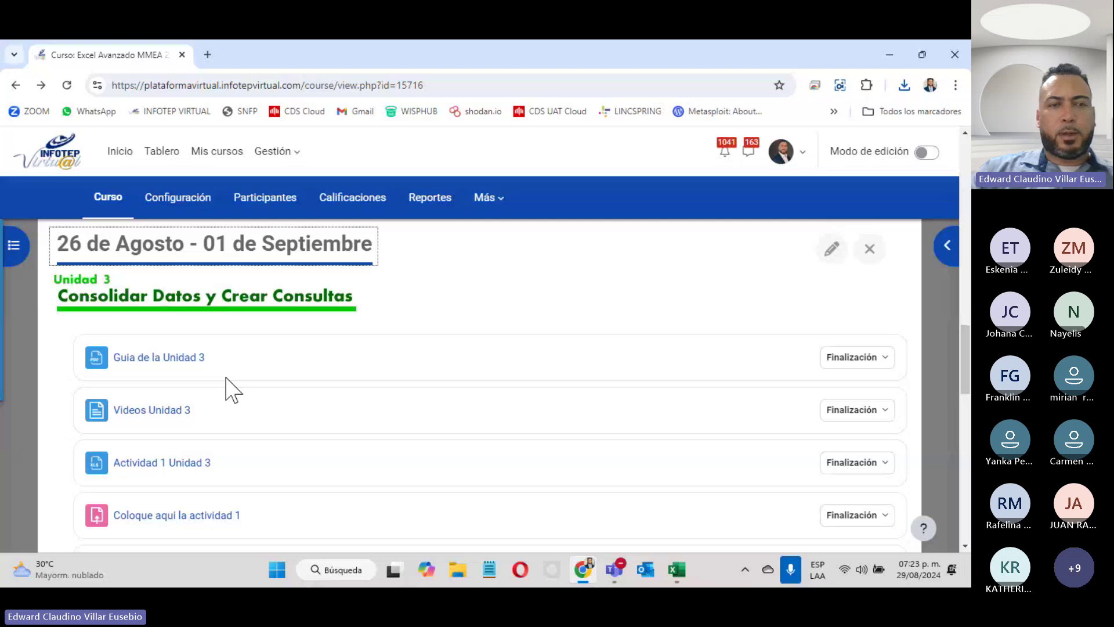
- Save the Datos Ejemplo link of Unidad 3 as DatosEjemplo (18).txt in the Descargas folder
{"action": "scroll", "coordinate": [232, 398], "scroll_direction": "down", "scroll_amount": 5}
{"action": "scroll", "coordinate": [226, 393], "scroll_direction": "down", "scroll_amount": 5}
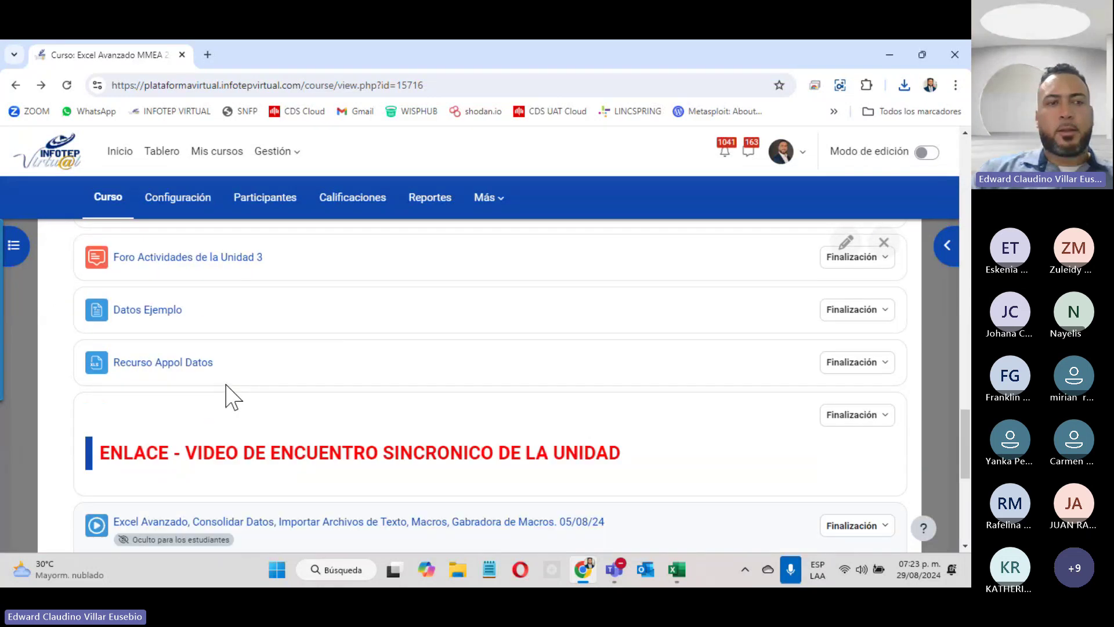
{"action": "right_click", "coordinate": [137, 309]}
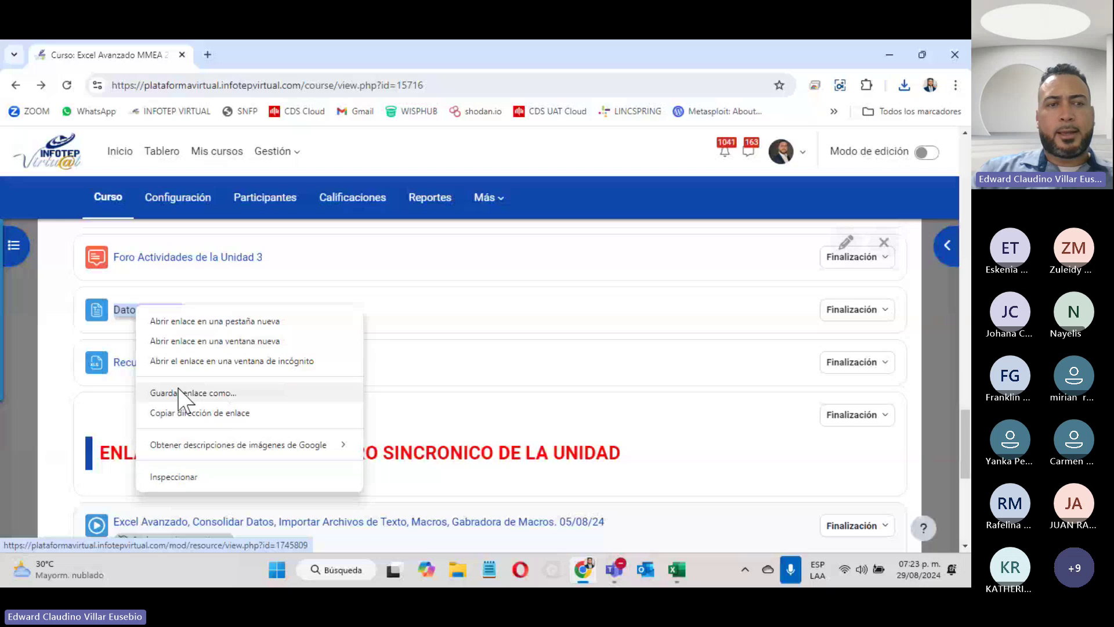
{"action": "left_click", "coordinate": [214, 393]}
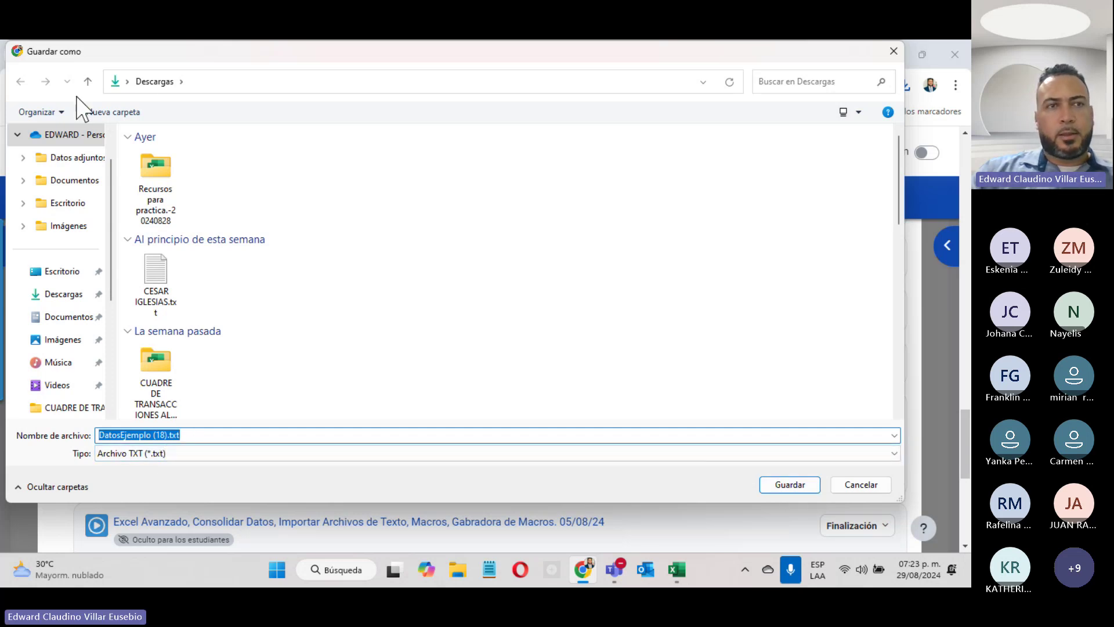
{"action": "left_click", "coordinate": [784, 490]}
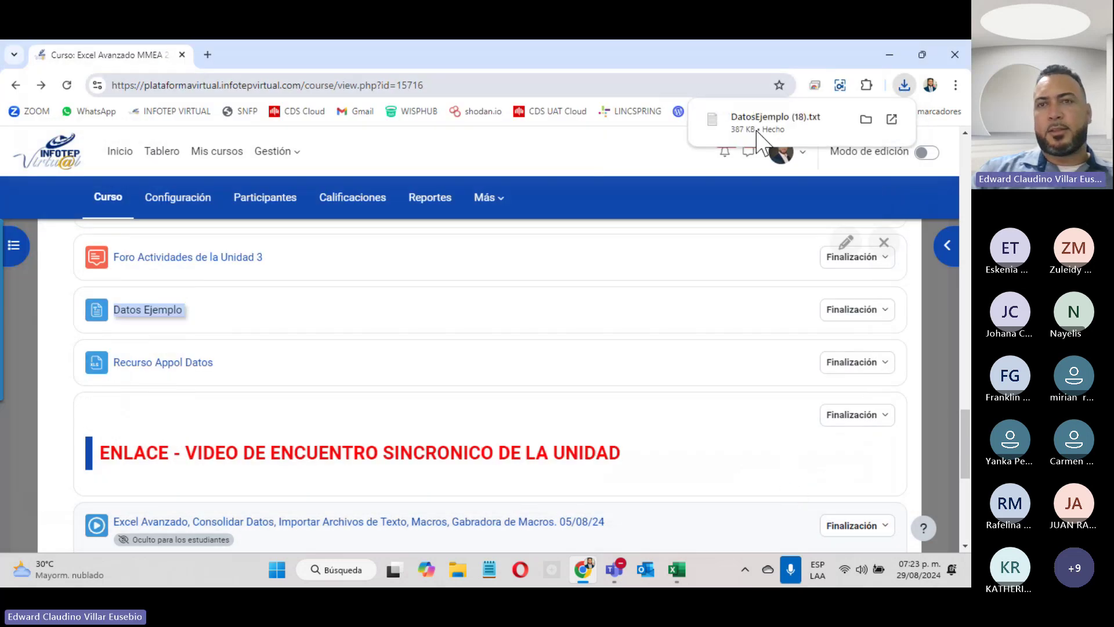
{"action": "mouse_move", "coordinate": [763, 131]}
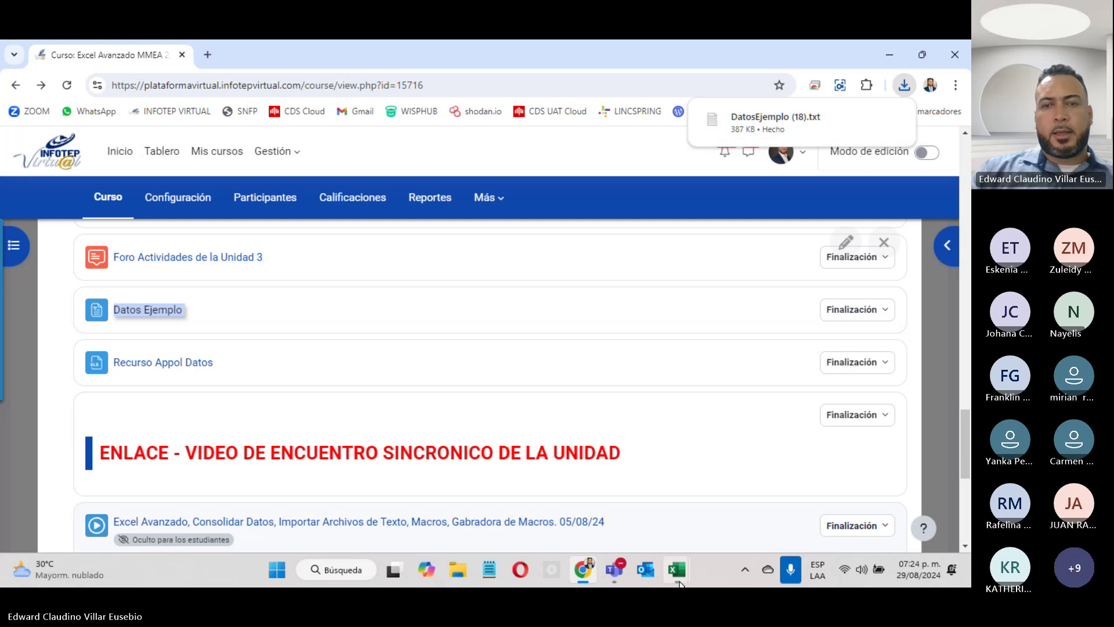
- Switch to the Ejercicio_5_Excel_Avanzado (22) workbook in Excel and select cell A1 of Hoja2 as the import destination
{"action": "mouse_move", "coordinate": [677, 570]}
{"action": "left_click", "coordinate": [732, 493]}
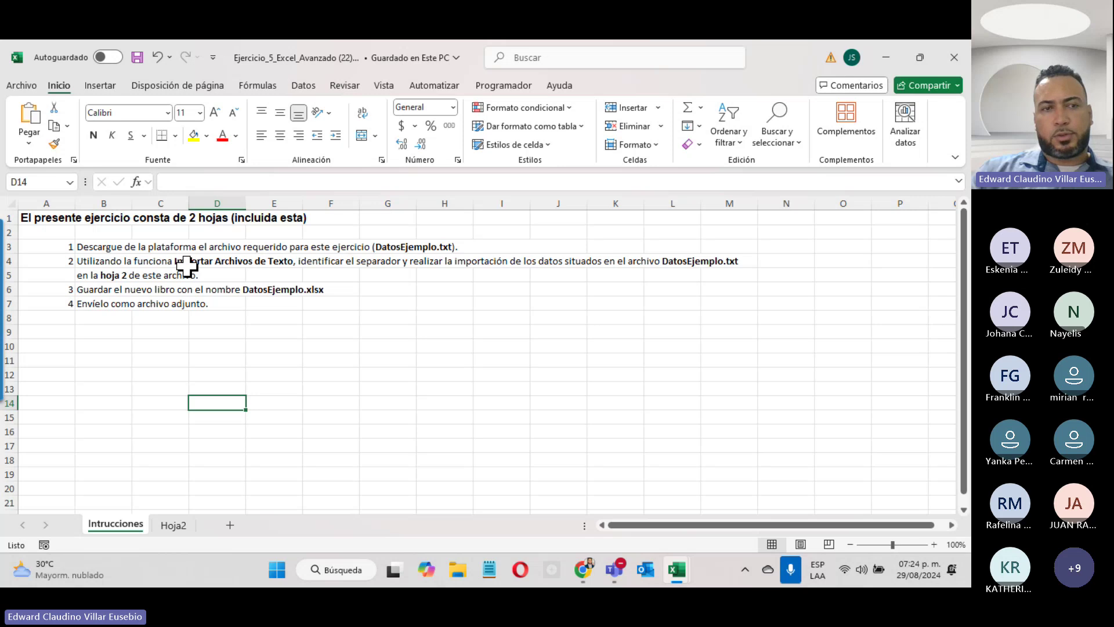
{"action": "left_click", "coordinate": [174, 525]}
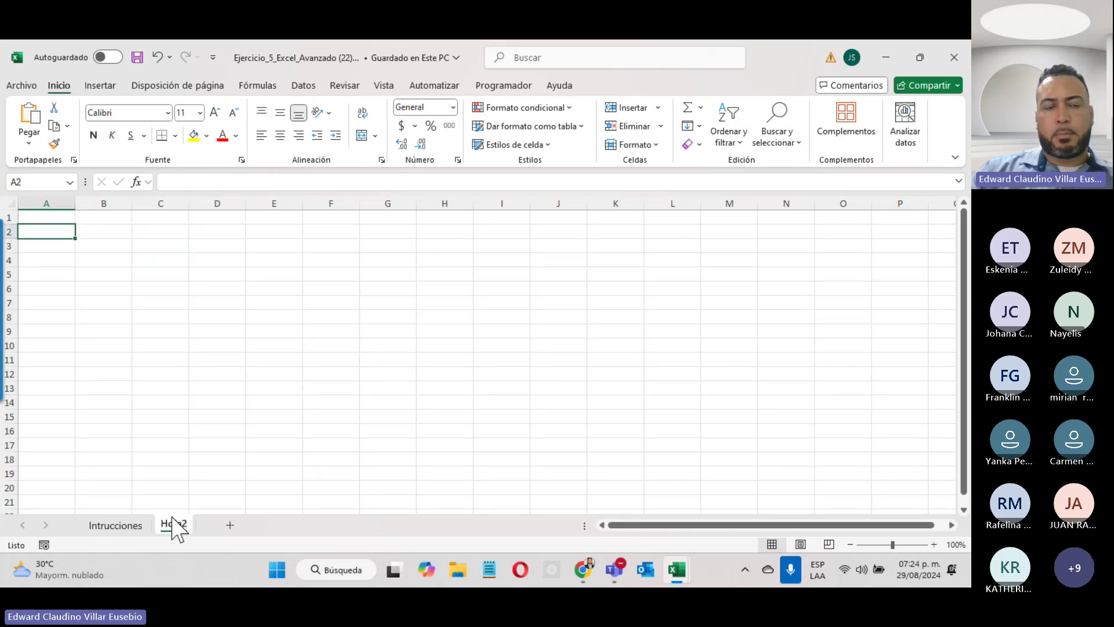
{"action": "left_click", "coordinate": [44, 220]}
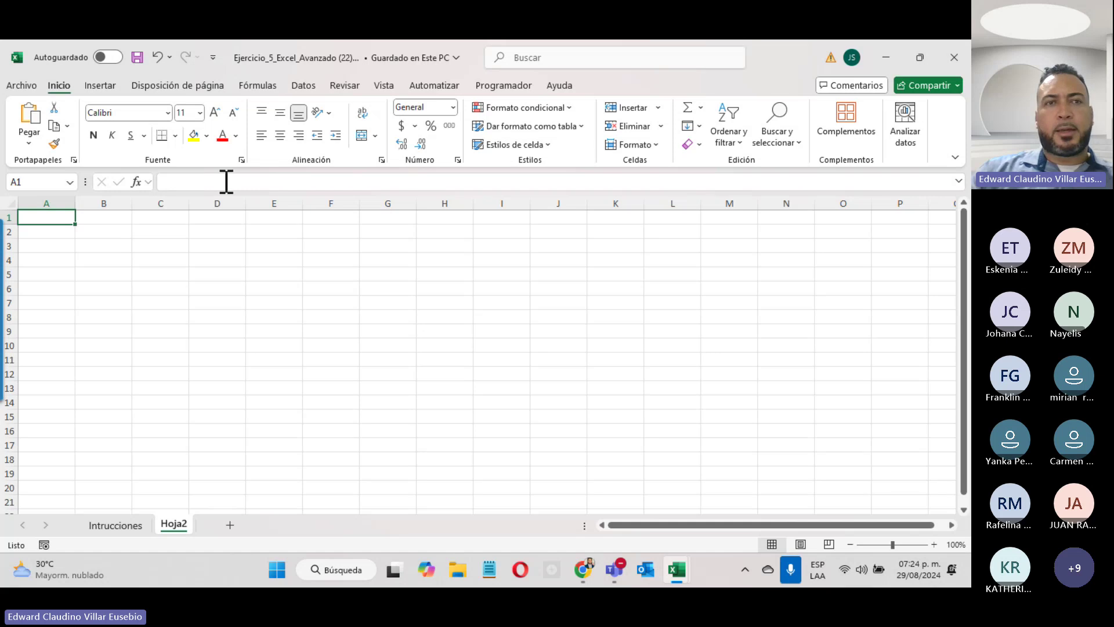
- Review the available external data sources and start an import from a text/CSV file
{"action": "left_click", "coordinate": [304, 87]}
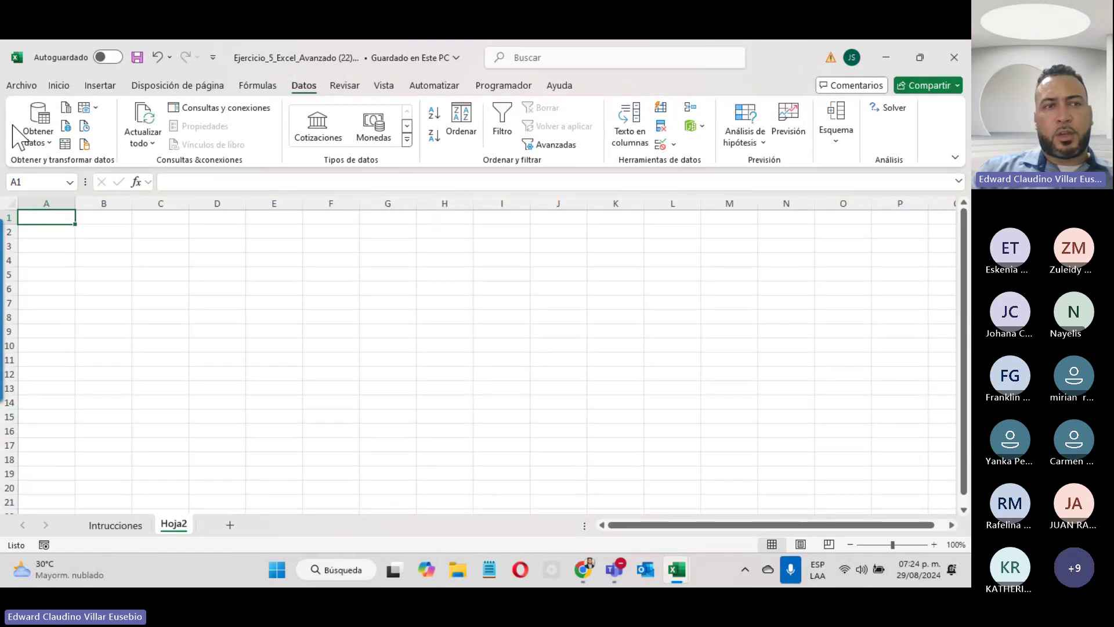
{"action": "left_click", "coordinate": [40, 143]}
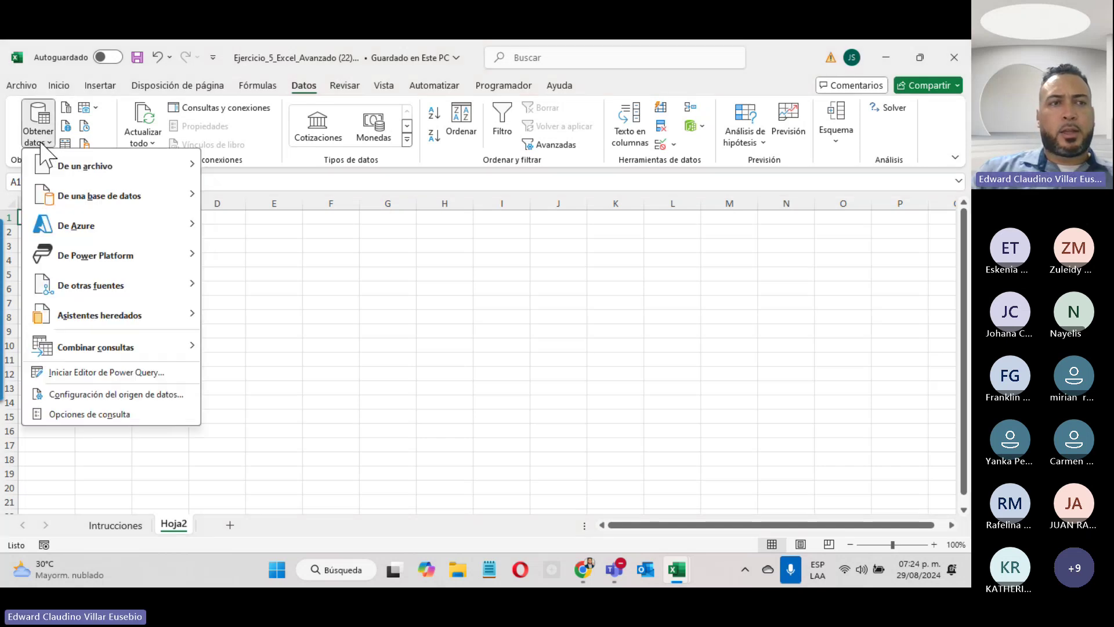
{"action": "mouse_move", "coordinate": [110, 171]}
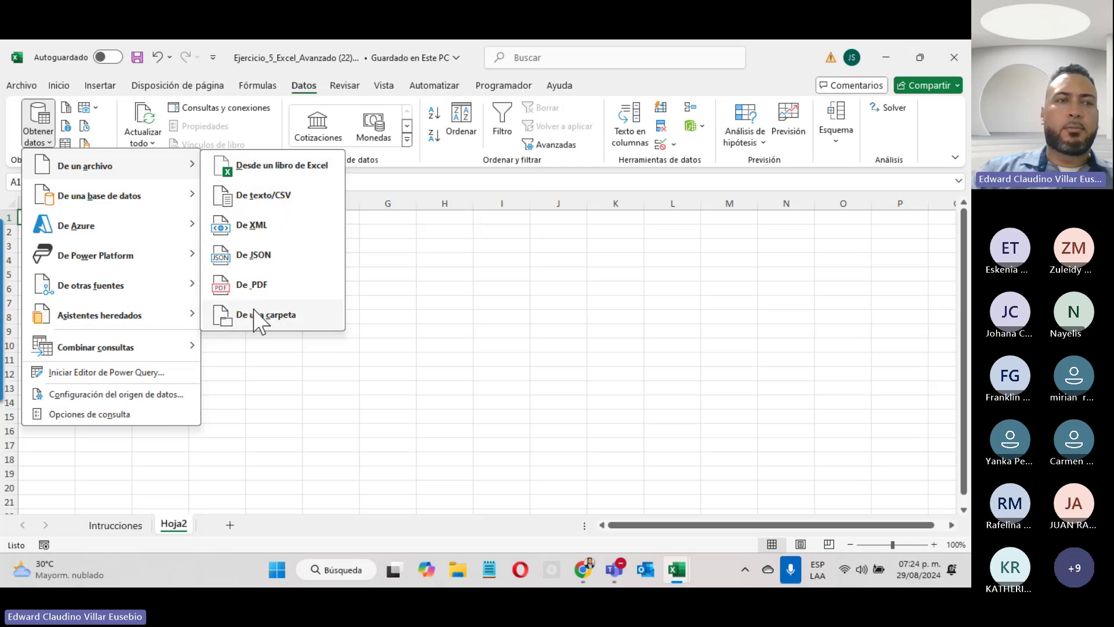
{"action": "mouse_move", "coordinate": [145, 201]}
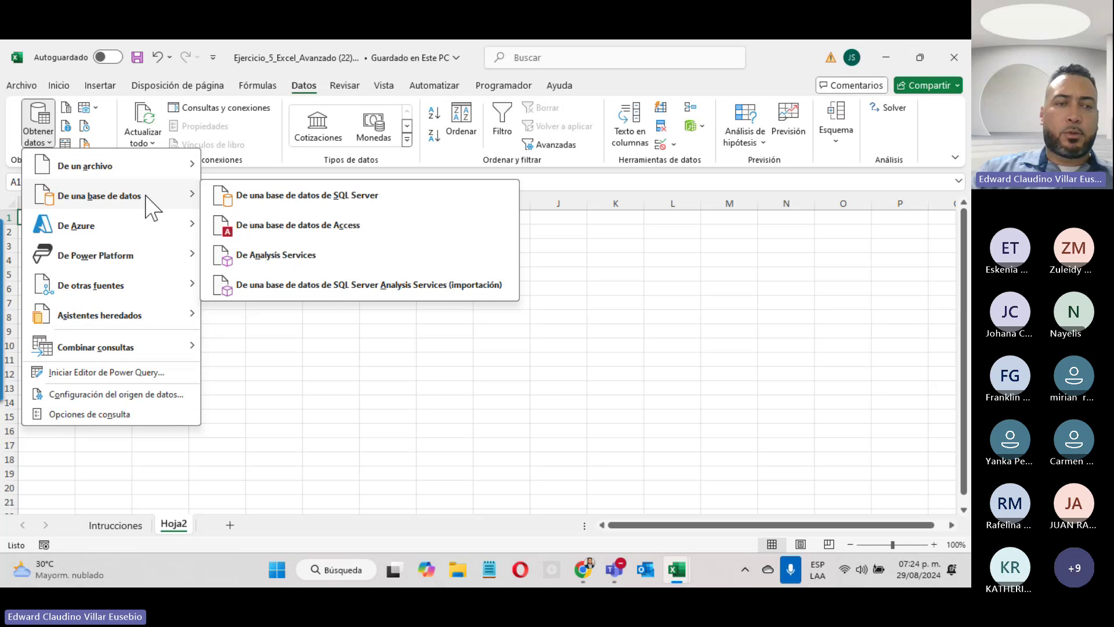
{"action": "mouse_move", "coordinate": [140, 224]}
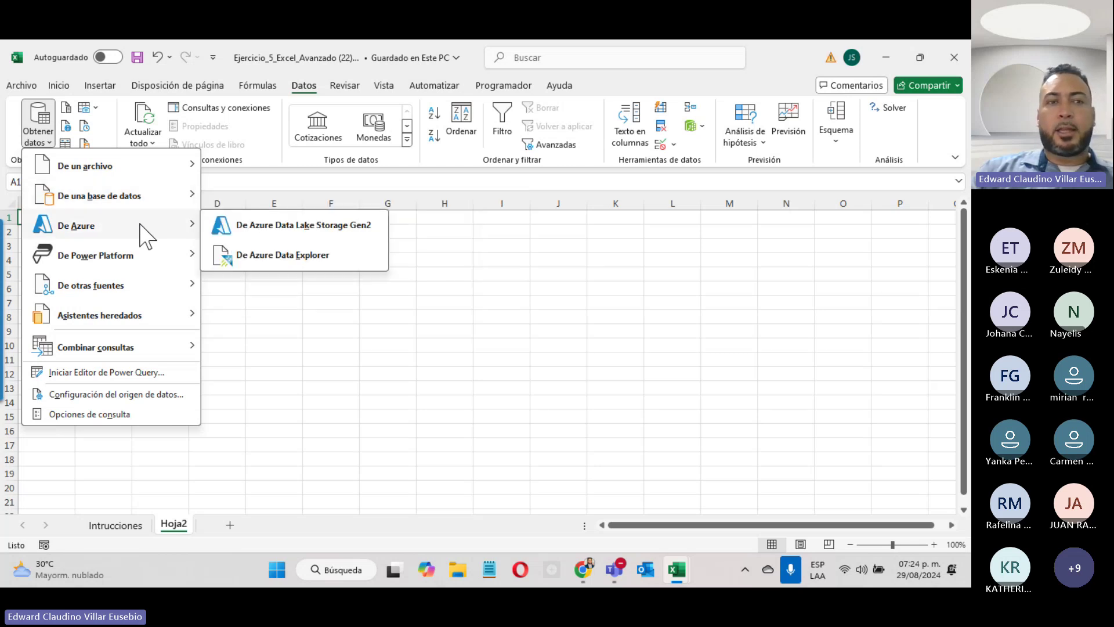
{"action": "mouse_move", "coordinate": [152, 259]}
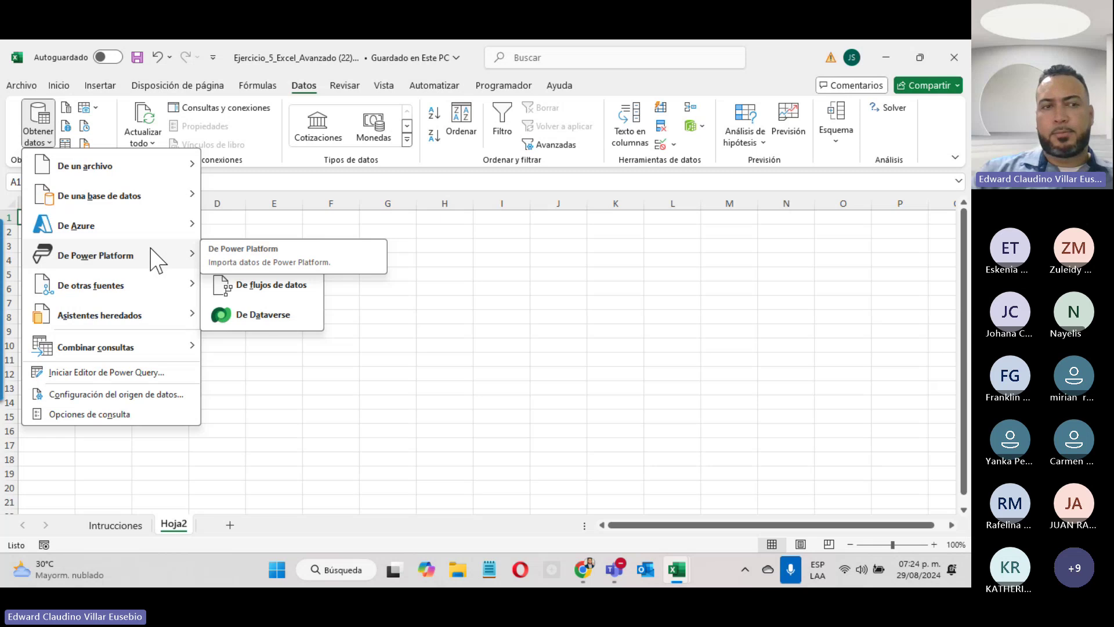
{"action": "mouse_move", "coordinate": [150, 173]}
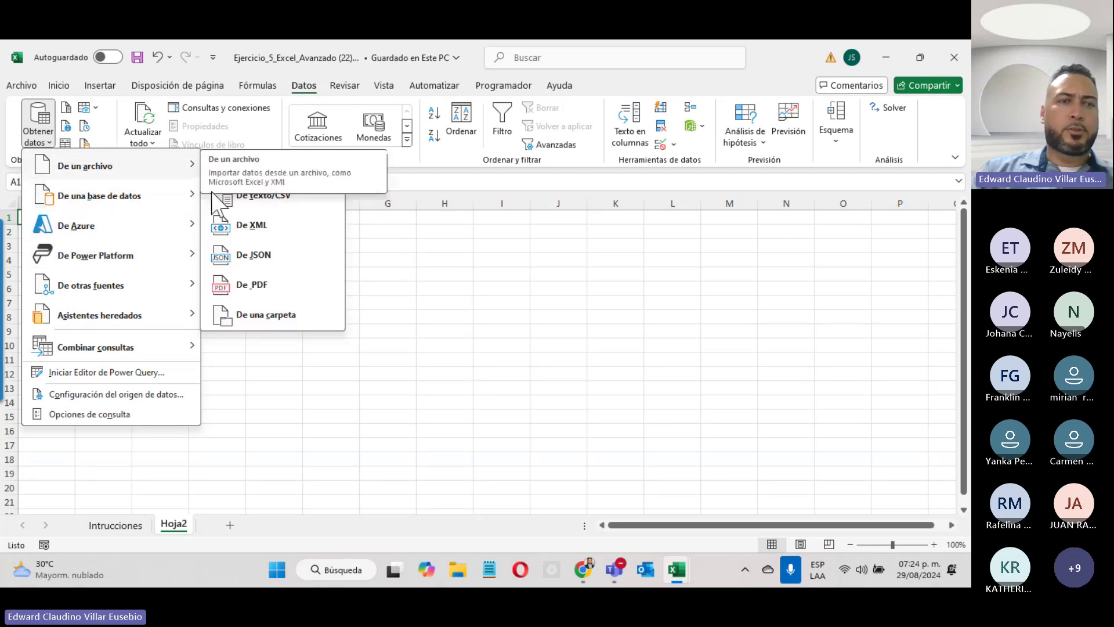
{"action": "left_click", "coordinate": [232, 197]}
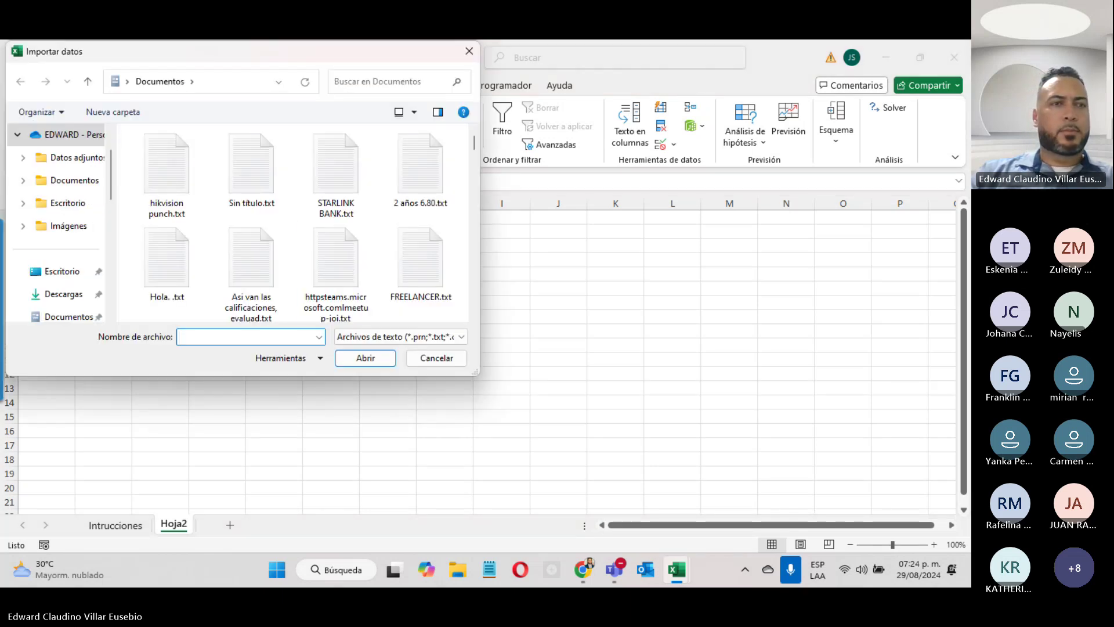
- Import DatosEjemplo (18).txt from the Descargas folder and open its data for transformation in the Power Query editor
{"action": "left_click", "coordinate": [61, 294]}
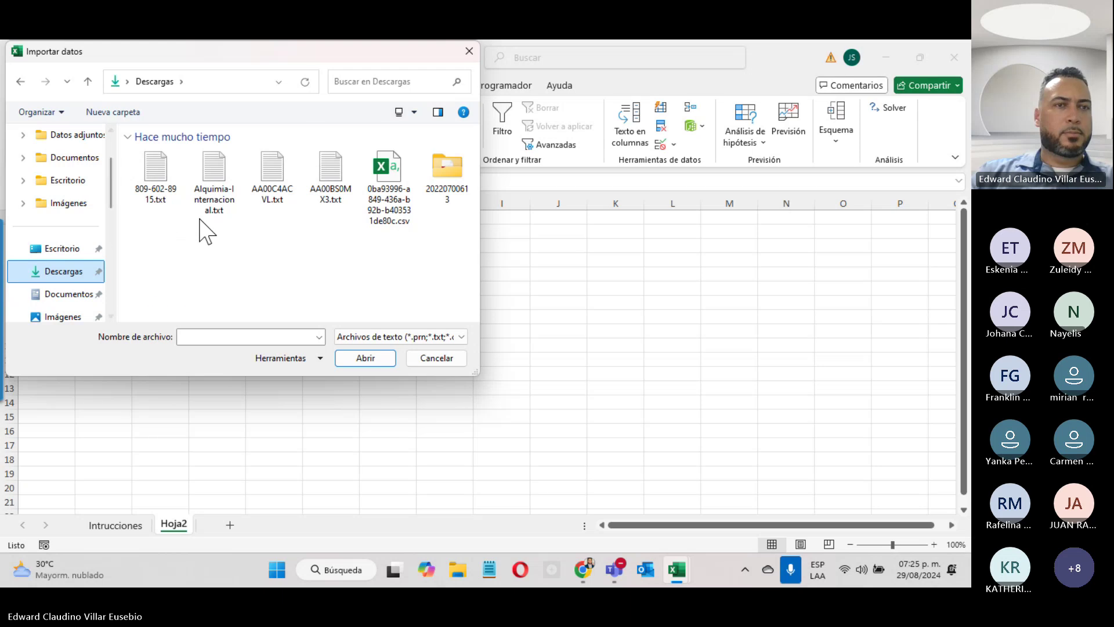
{"action": "left_click", "coordinate": [161, 174]}
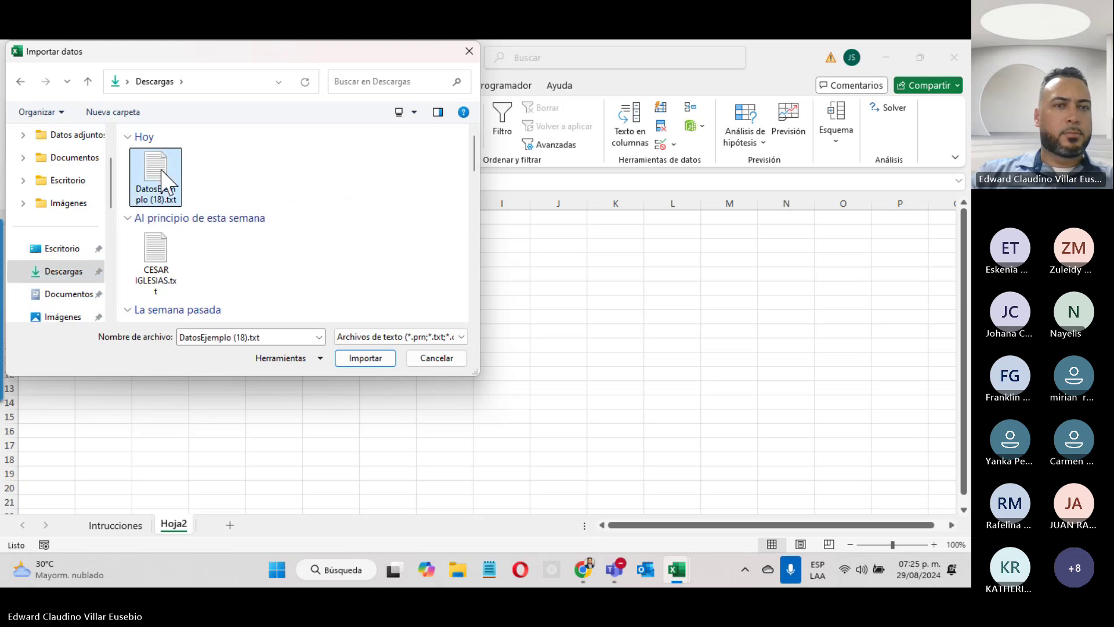
{"action": "left_click", "coordinate": [360, 357]}
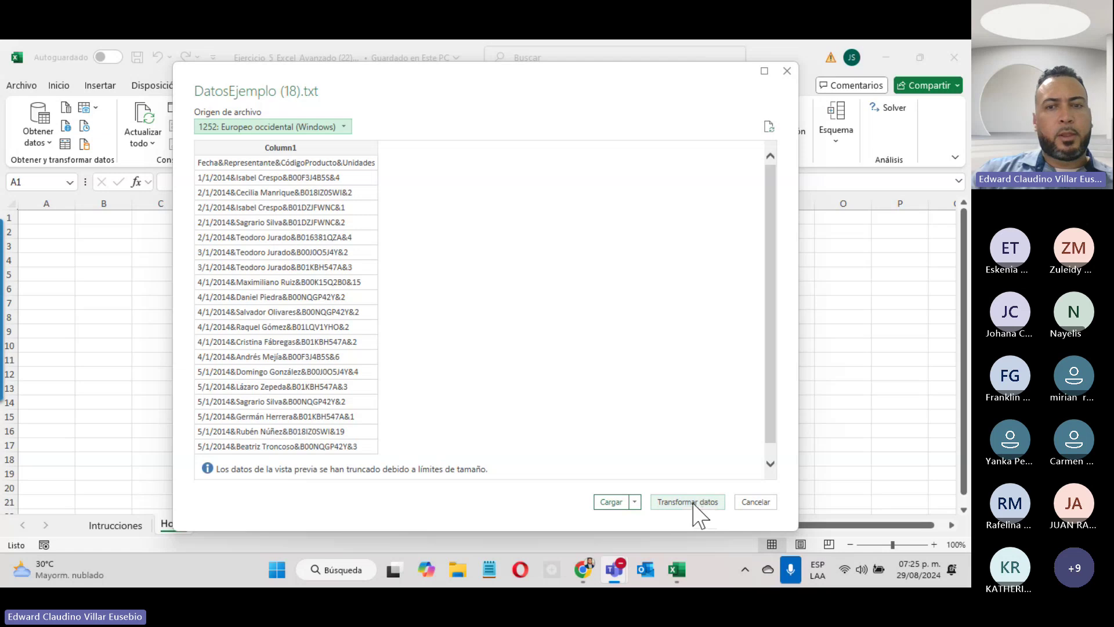
{"action": "left_click", "coordinate": [678, 503]}
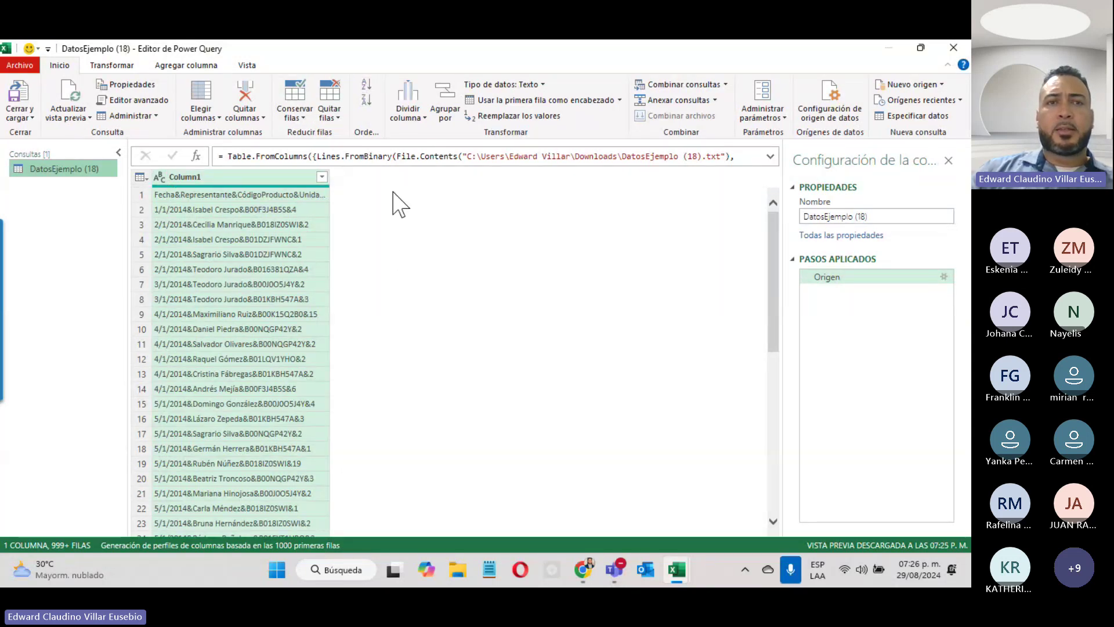
- Examine the commands for splitting, transforming and adding columns in the Power Query editor without changing the query
{"action": "left_click", "coordinate": [425, 119]}
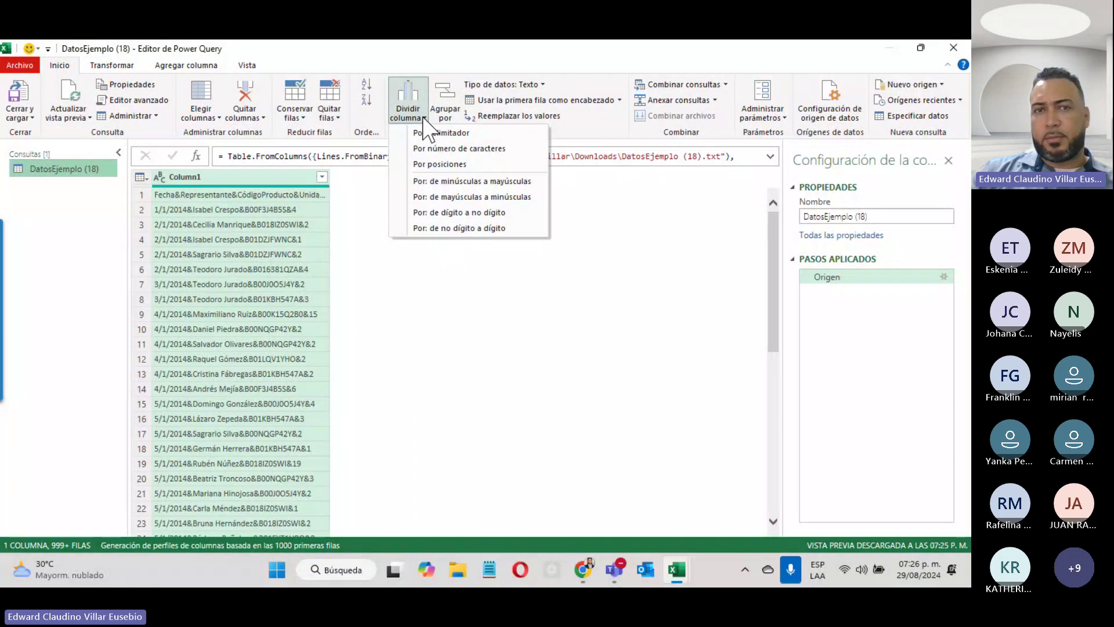
{"action": "left_click", "coordinate": [666, 261]}
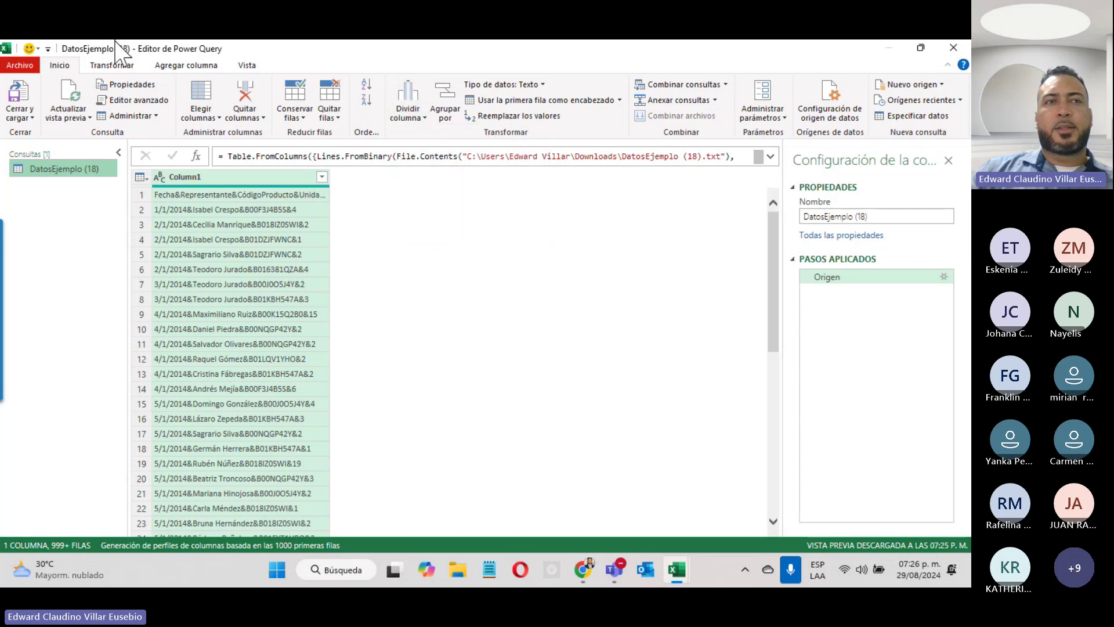
{"action": "left_click", "coordinate": [112, 65]}
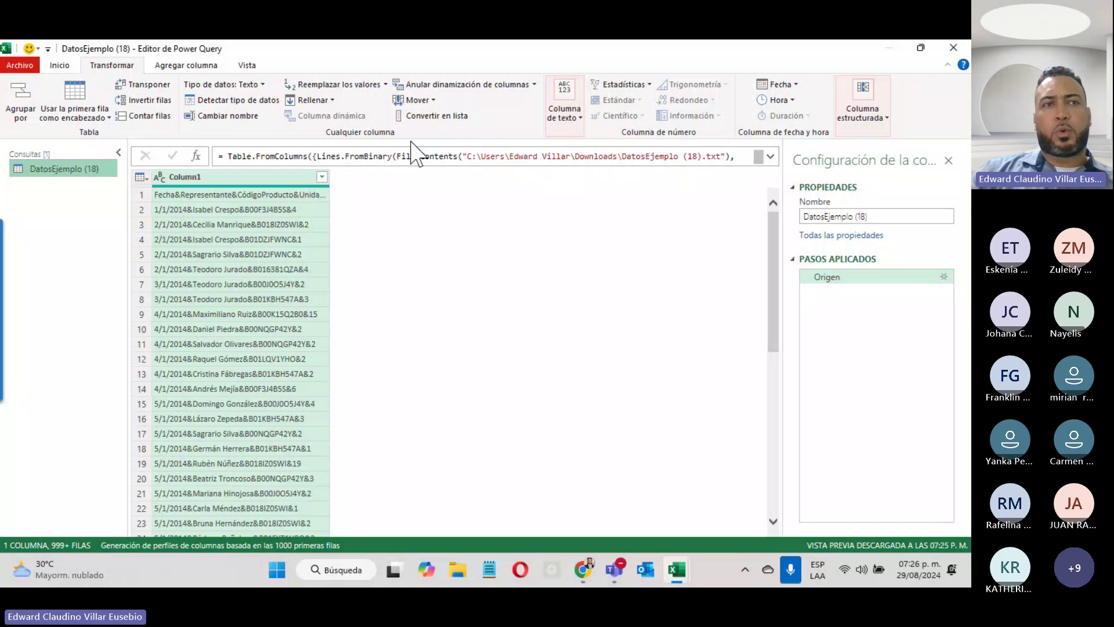
{"action": "left_click", "coordinate": [580, 119]}
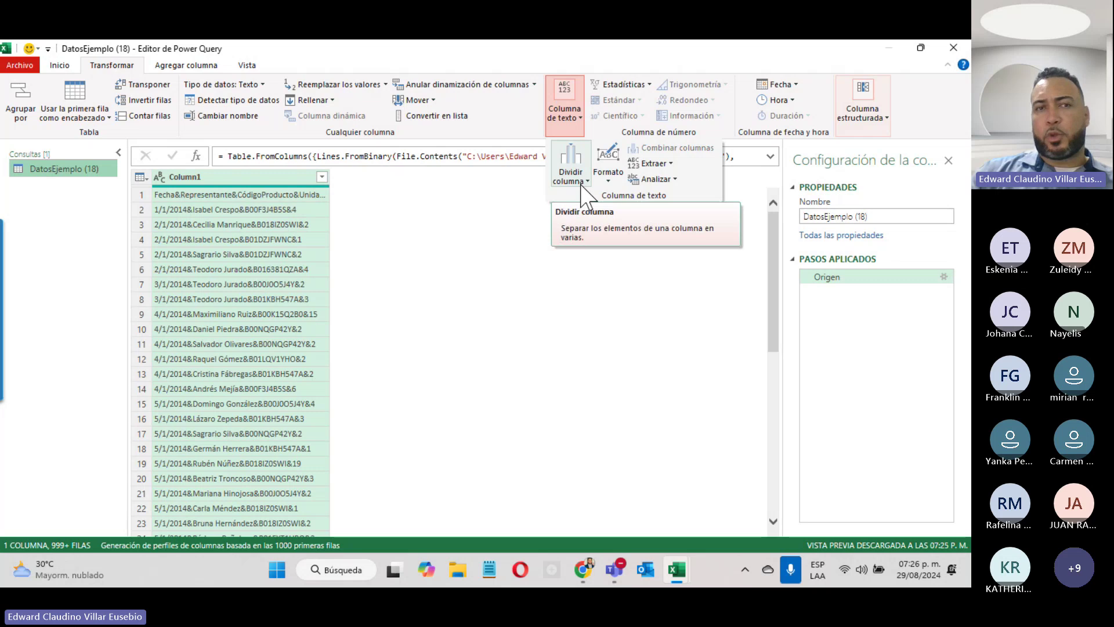
{"action": "left_click", "coordinate": [472, 237]}
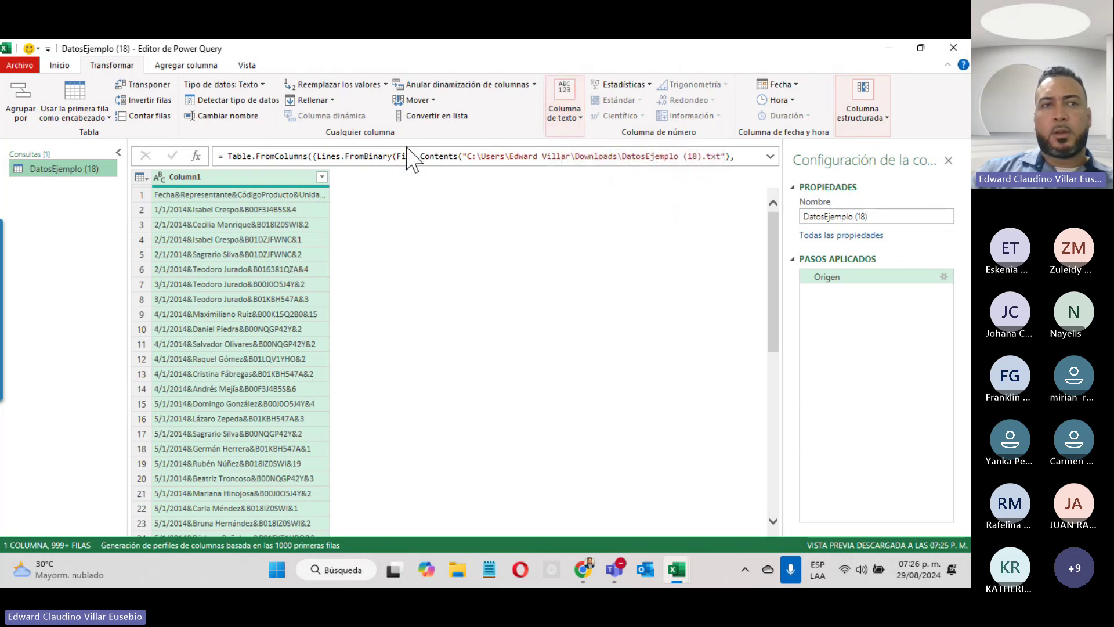
{"action": "left_click", "coordinate": [185, 65]}
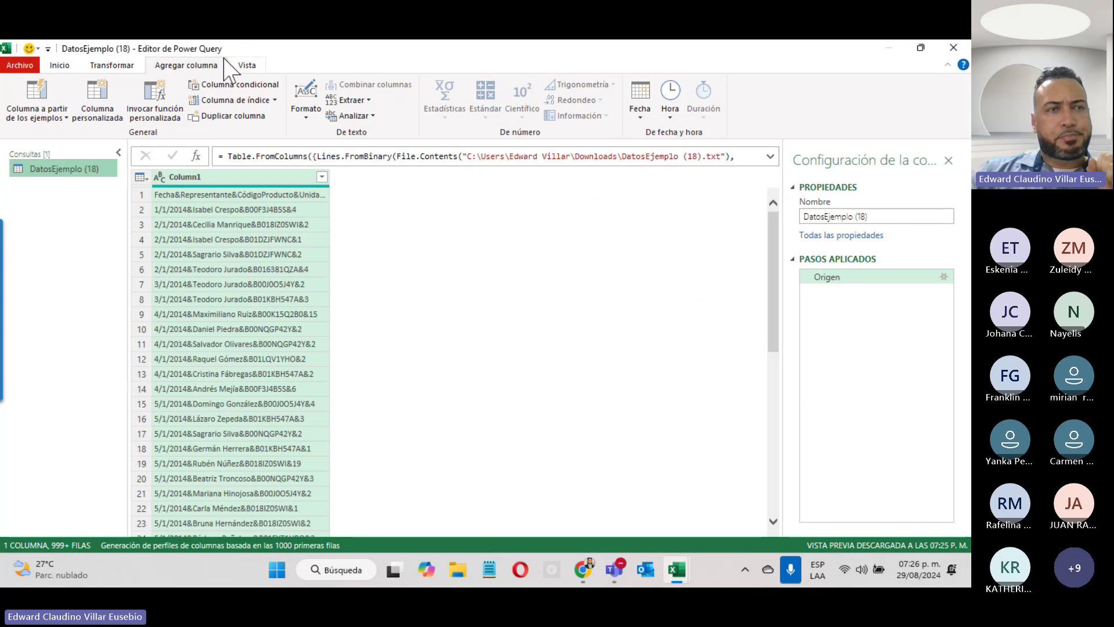
{"action": "left_click", "coordinate": [55, 67]}
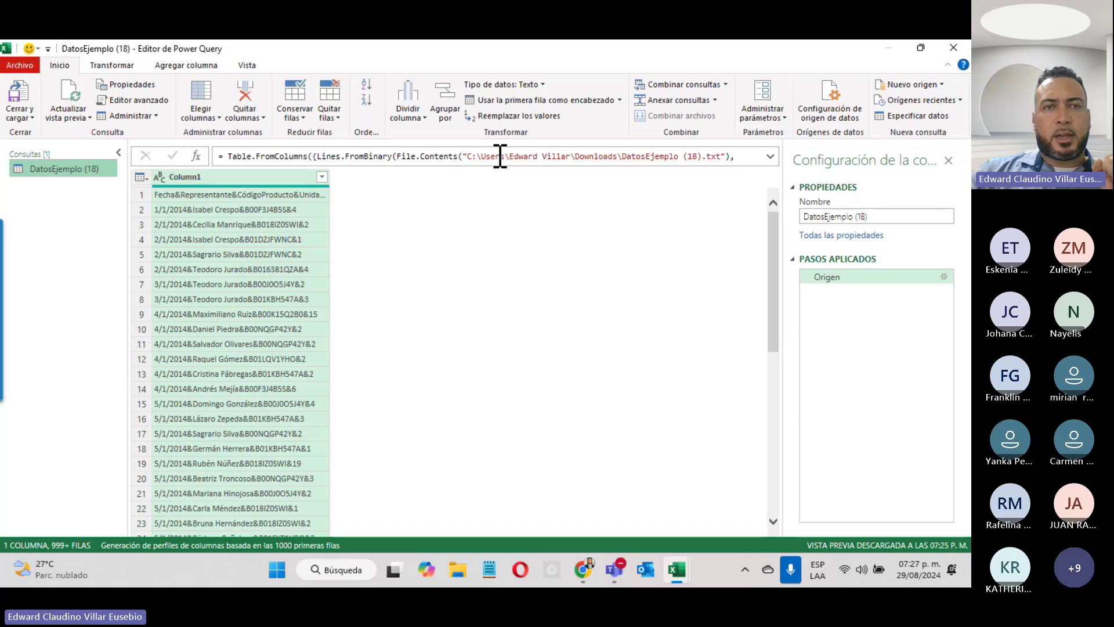
- Split Column1 by the custom delimiter & at each occurrence of the delimiter
{"action": "left_click", "coordinate": [411, 118]}
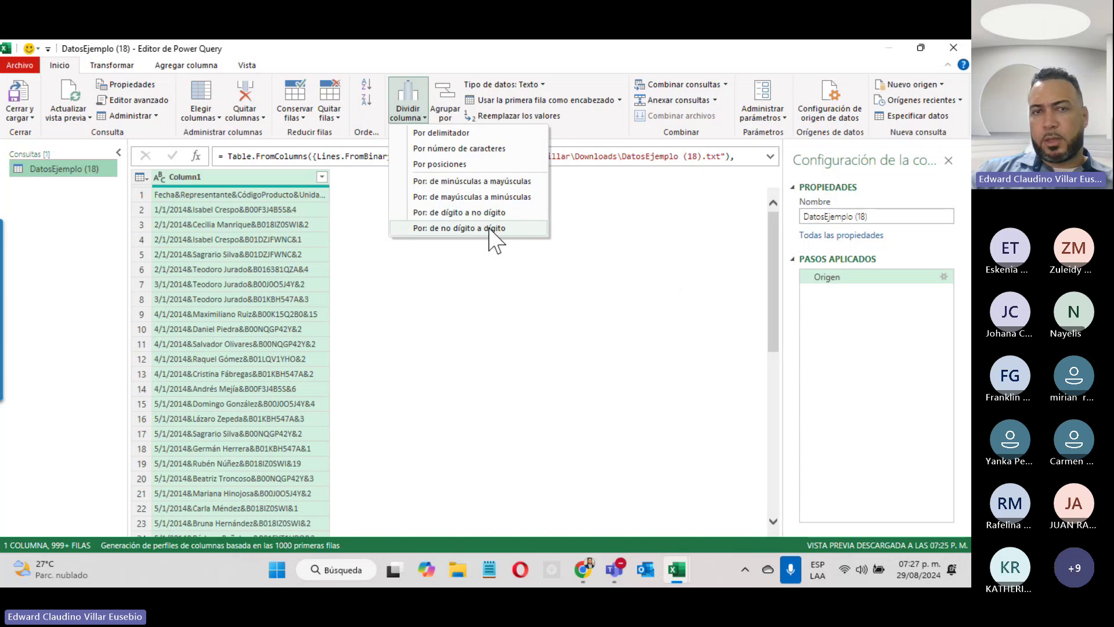
{"action": "left_click", "coordinate": [471, 138]}
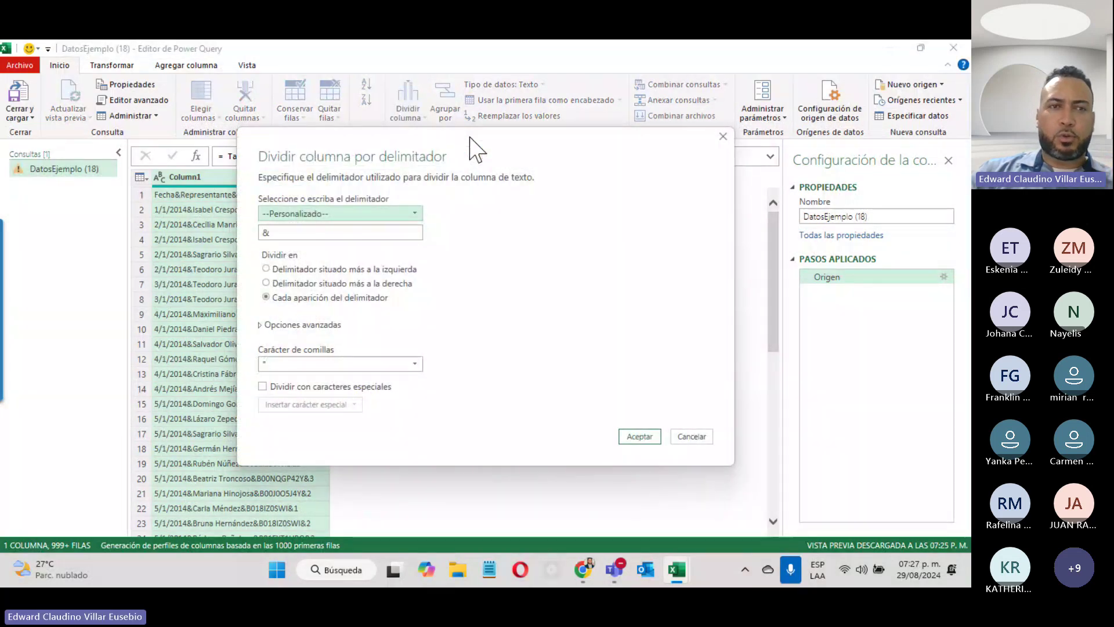
{"action": "left_click_drag", "start_coordinate": [467, 139], "coordinate": [568, 110]}
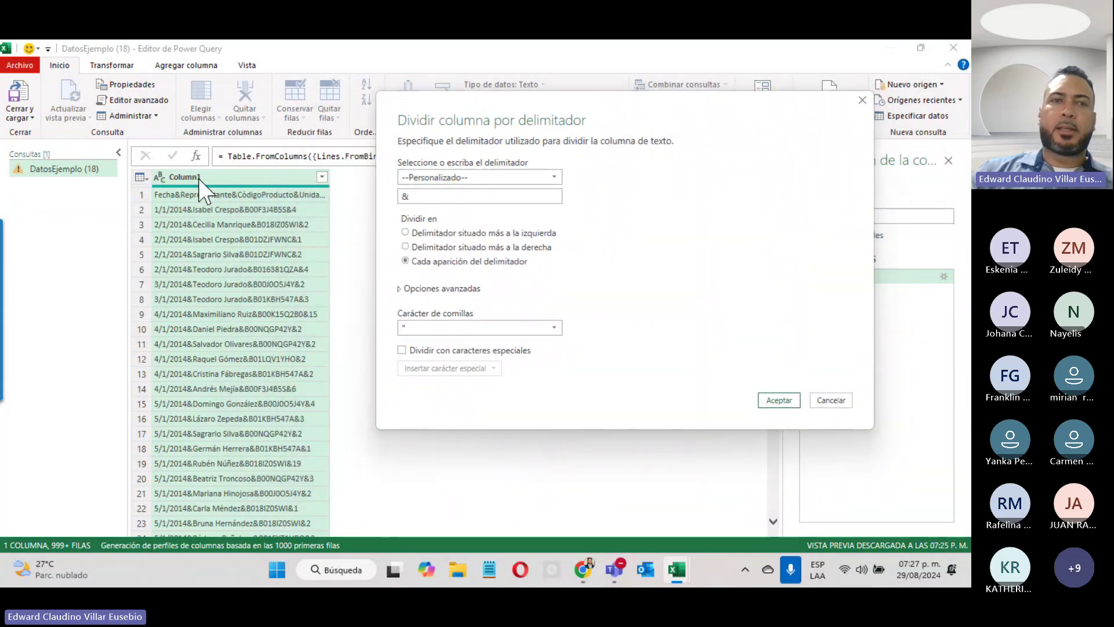
{"action": "left_click", "coordinate": [424, 178]}
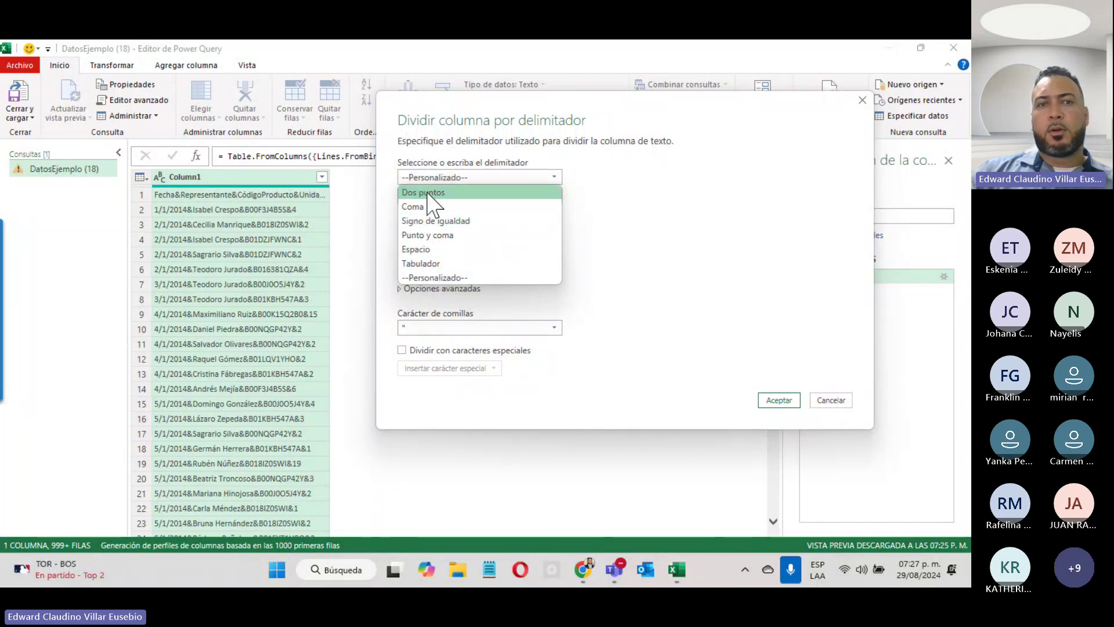
{"action": "left_click", "coordinate": [435, 278]}
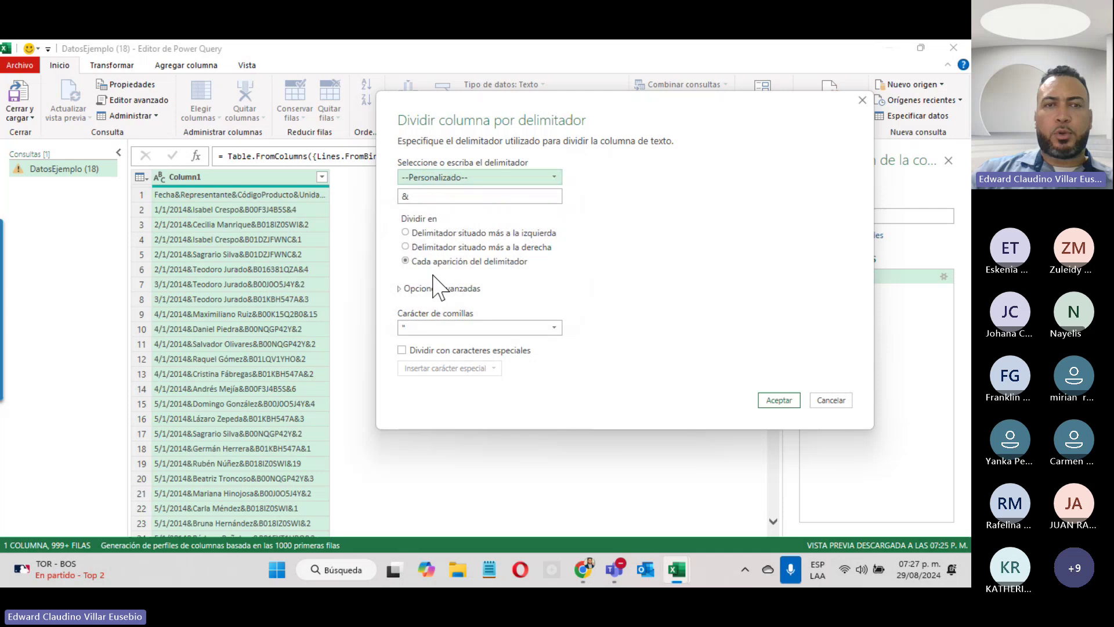
{"action": "double_click", "coordinate": [406, 197]}
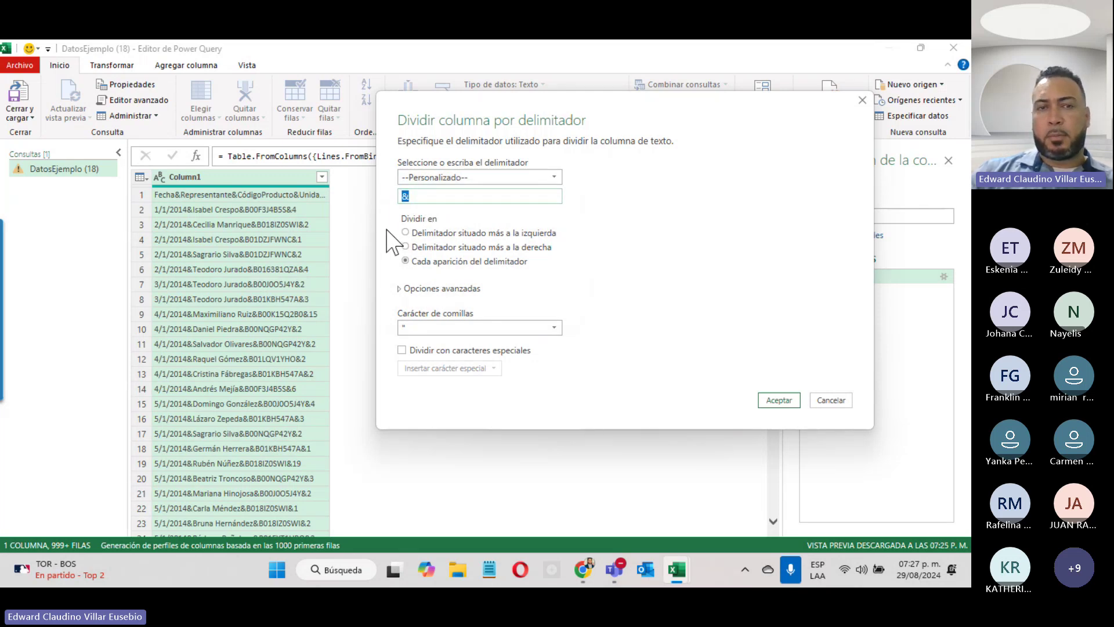
{"action": "type", "text": "fg"}
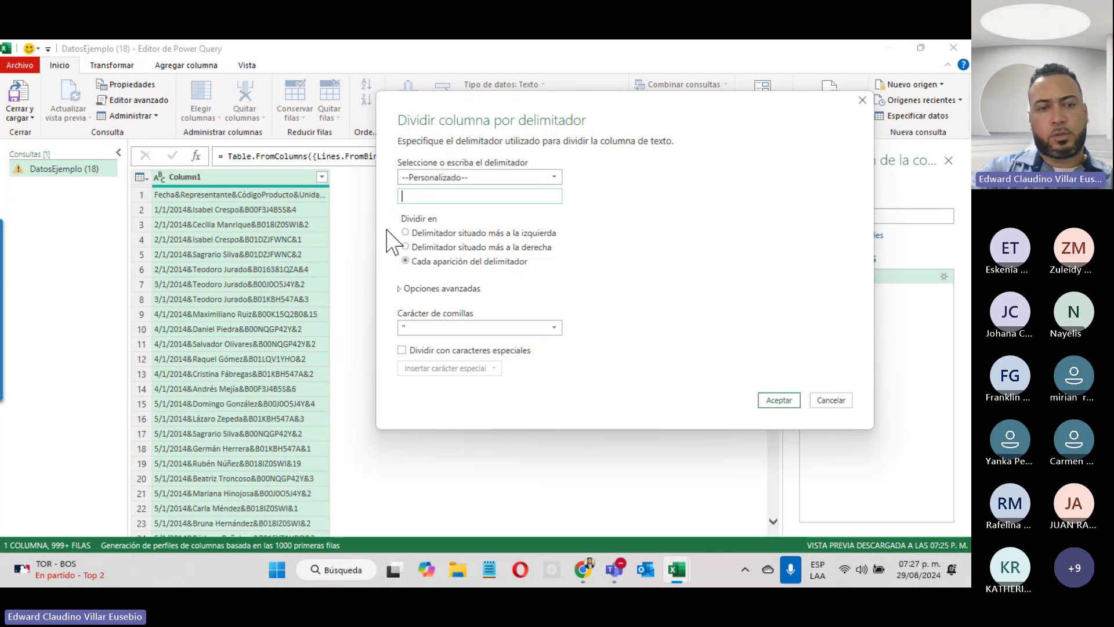
{"action": "type", "text": "&"}
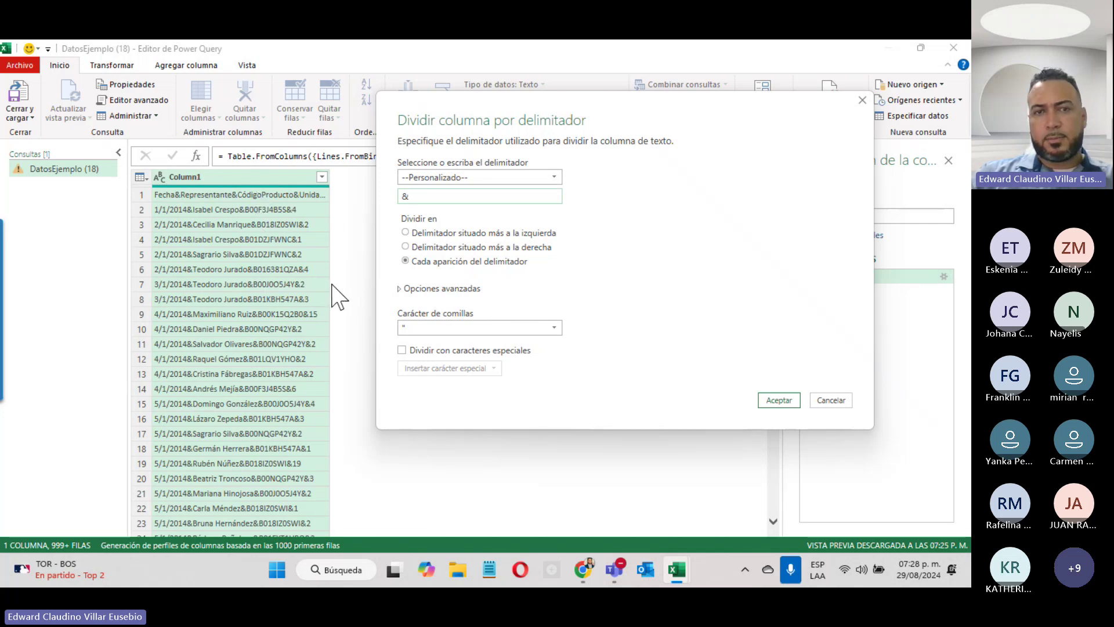
{"action": "left_click", "coordinate": [778, 401]}
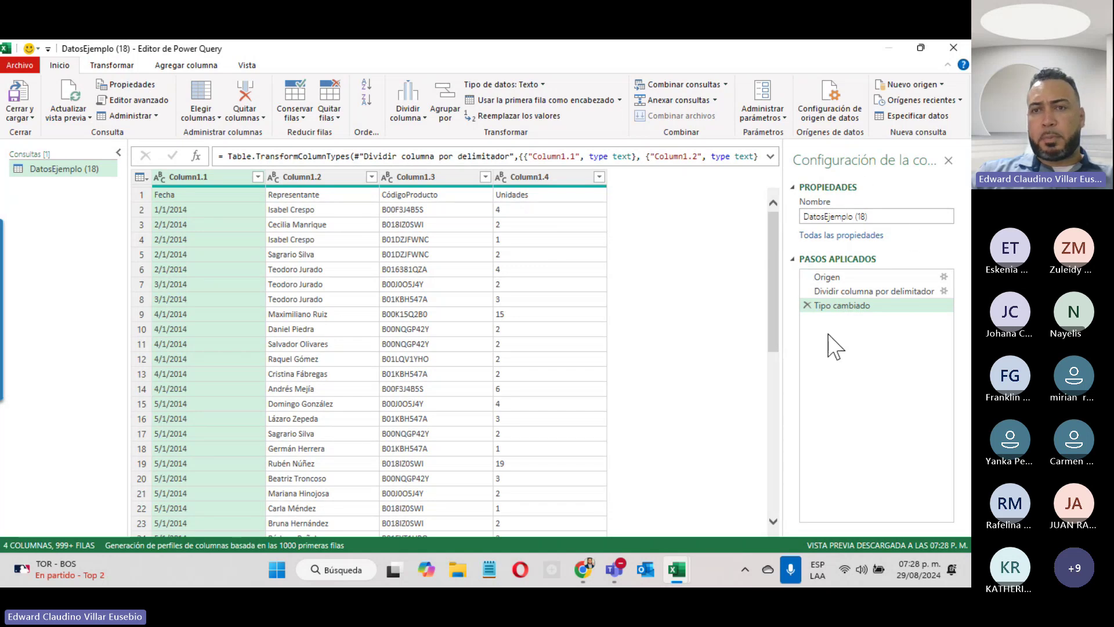
- Compare the data at the applied steps Dividir columna por delimitador and Origen, and return to Tipo cambiado
{"action": "left_click_drag", "start_coordinate": [859, 291], "coordinate": [839, 322]}
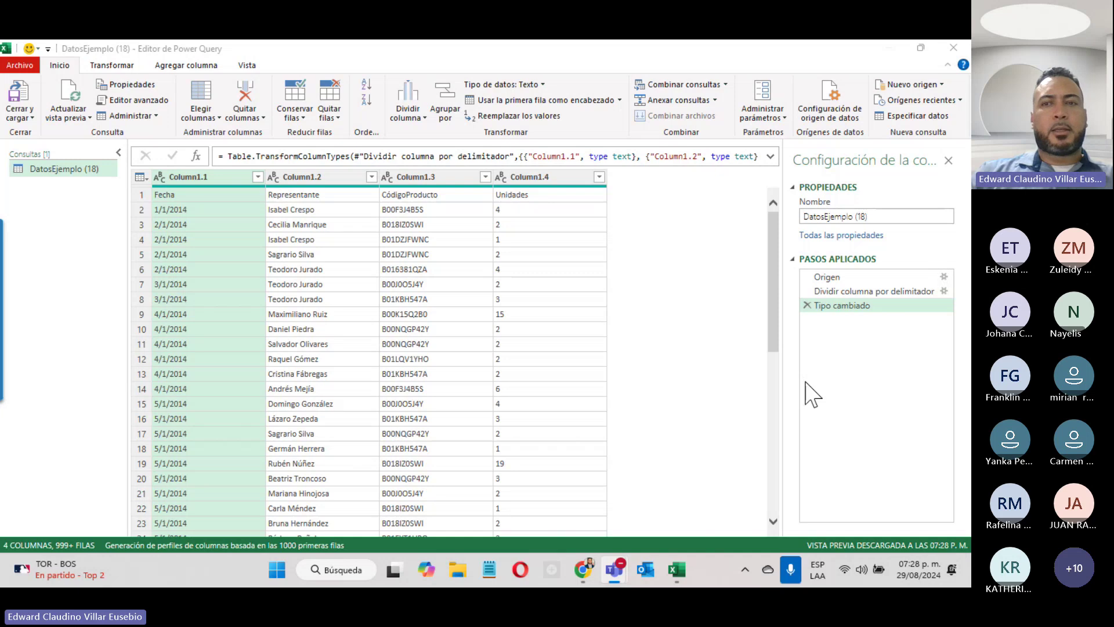
{"action": "left_click", "coordinate": [858, 290]}
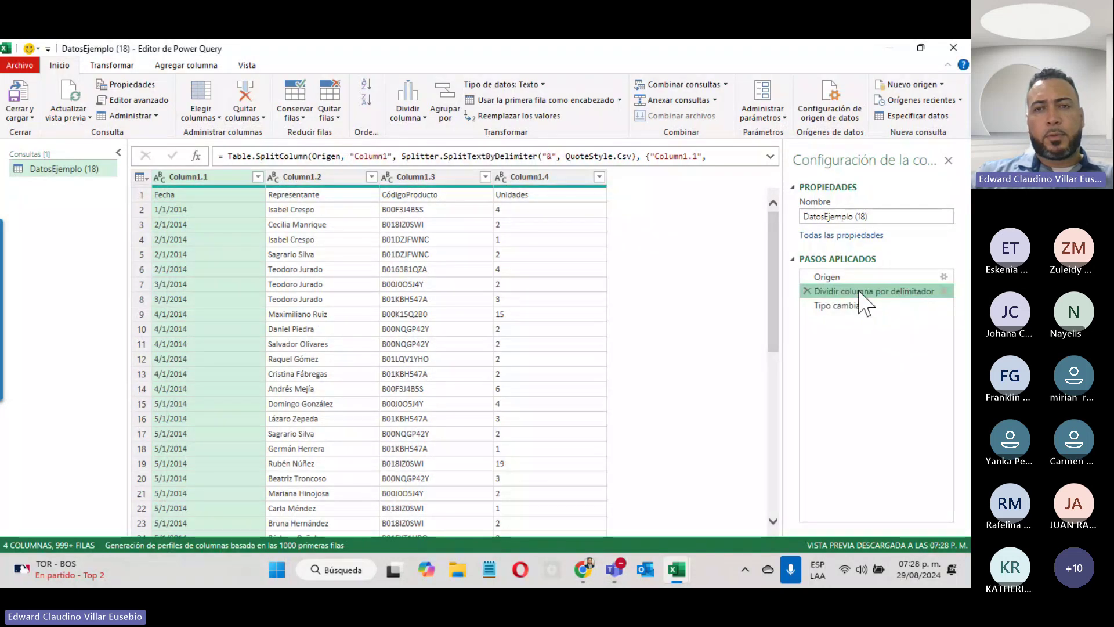
{"action": "left_click", "coordinate": [831, 278]}
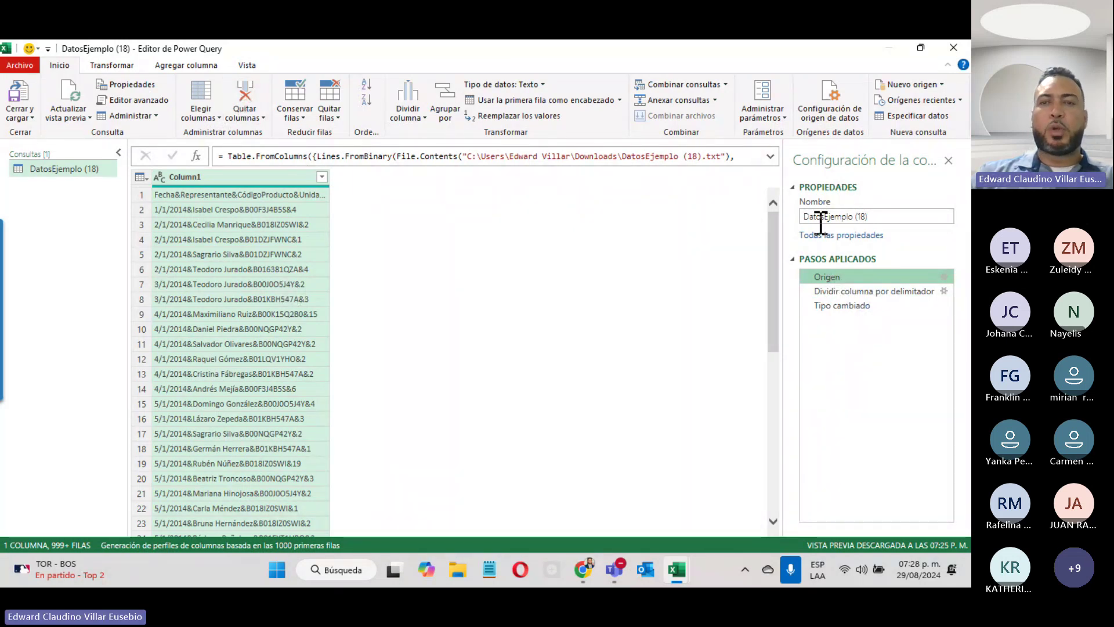
{"action": "left_click", "coordinate": [849, 308]}
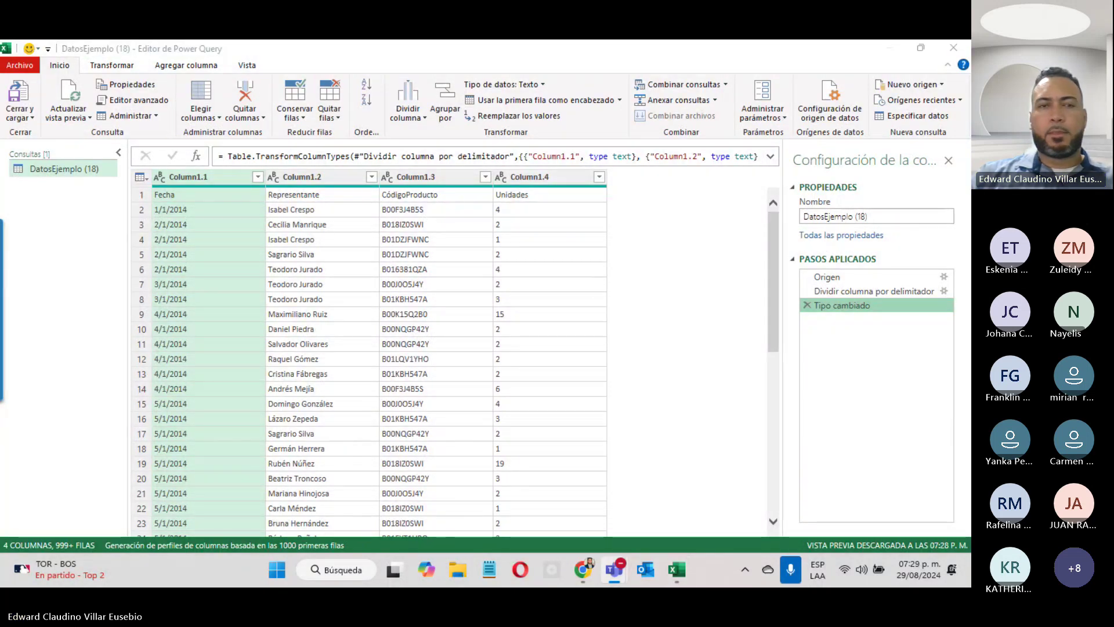
- Use the first row as column headers and compare the data at the applied steps Encabezados promovidos, Tipo cambiado and Tipo cambiado1
{"action": "left_click", "coordinate": [557, 100]}
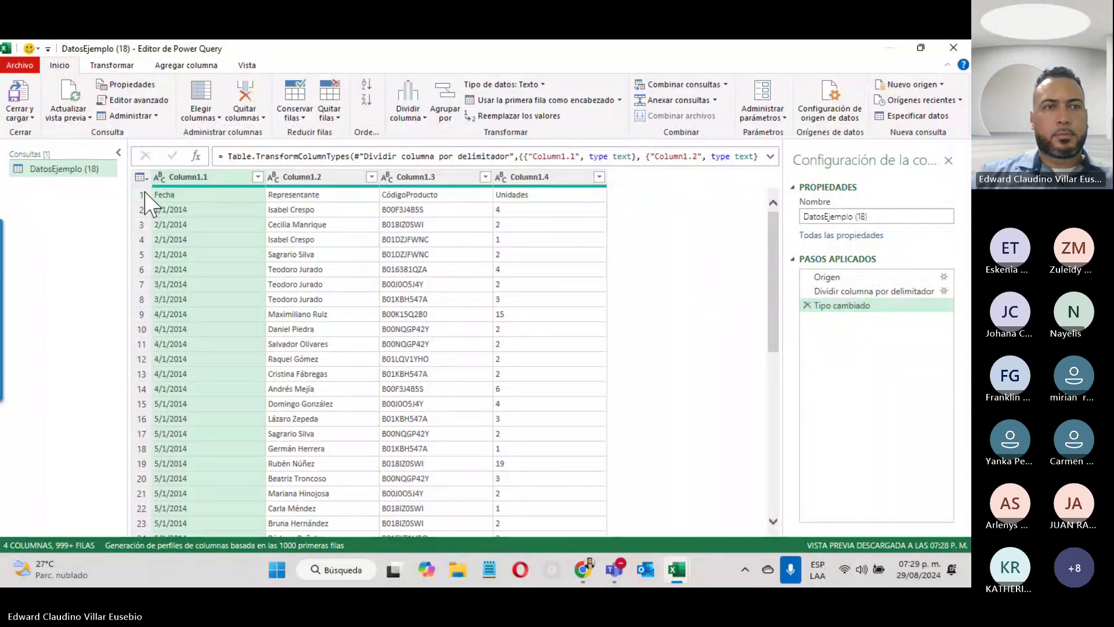
{"action": "left_click", "coordinate": [530, 101]}
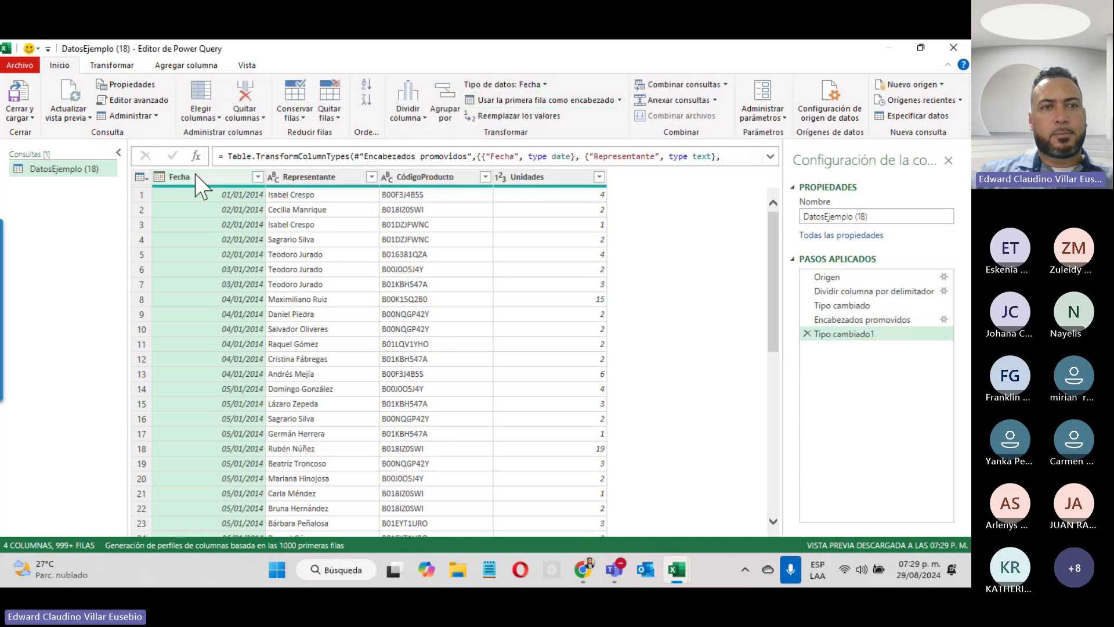
{"action": "left_click", "coordinate": [832, 321]}
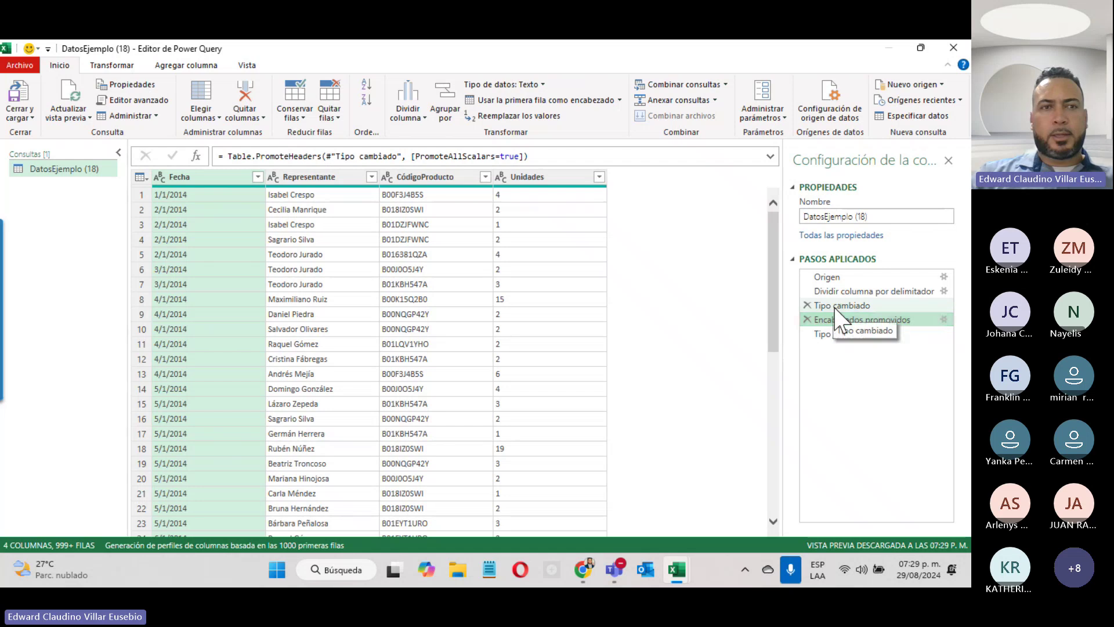
{"action": "left_click", "coordinate": [834, 306]}
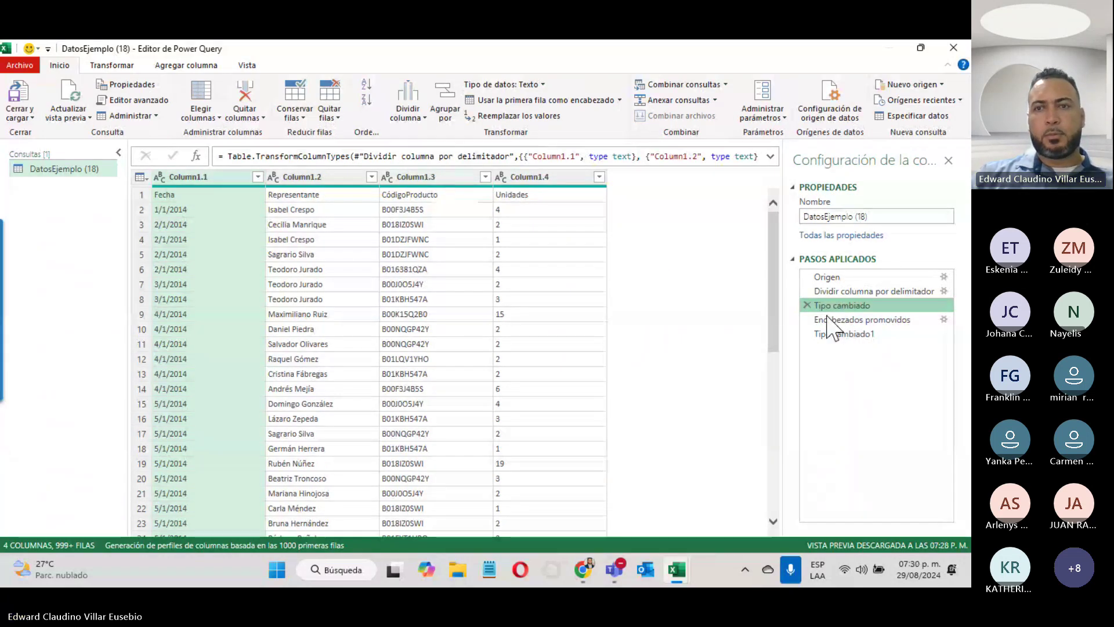
{"action": "left_click", "coordinate": [853, 334]}
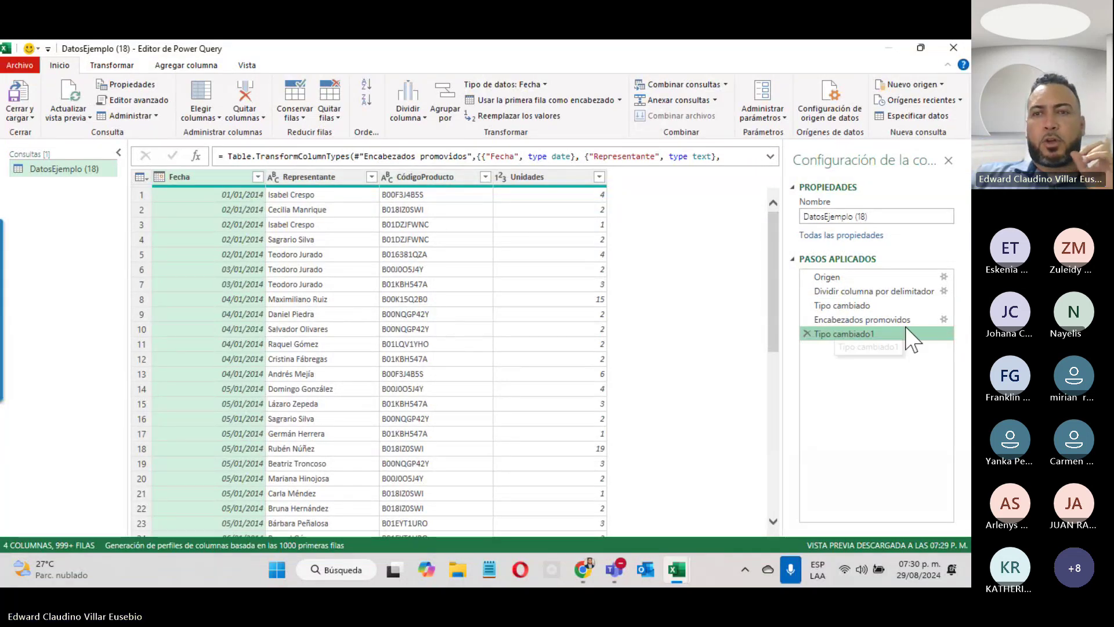
- Examine the data type options for Column1.1 at the applied step Tipo cambiado without changing them, and return to Tipo cambiado1
{"action": "left_click", "coordinate": [861, 307]}
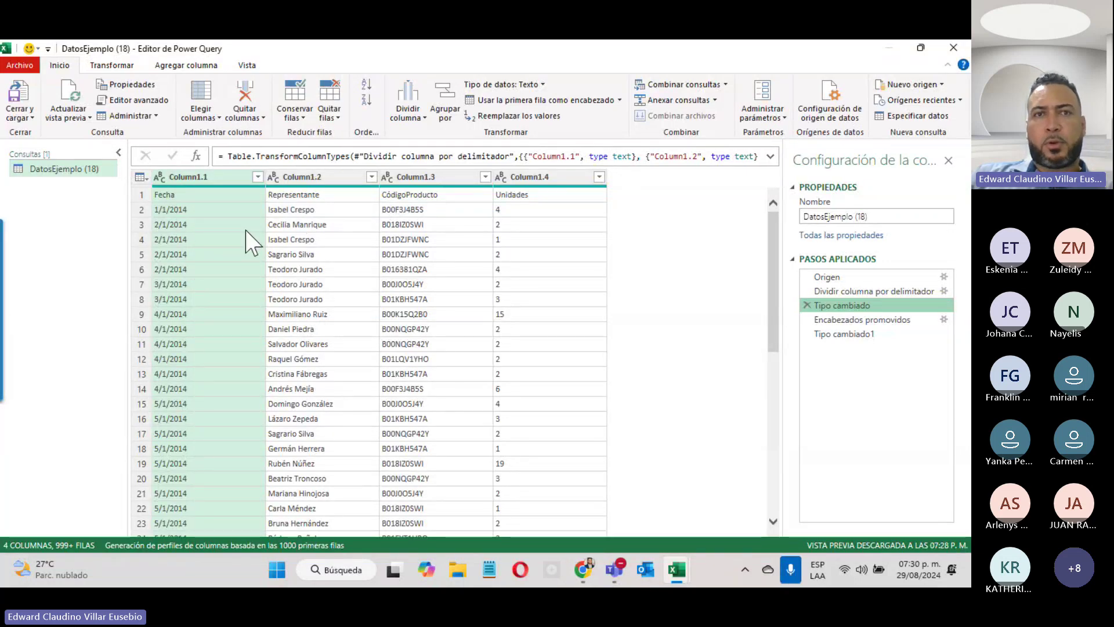
{"action": "left_click", "coordinate": [323, 176]}
{"action": "left_click", "coordinate": [174, 177]}
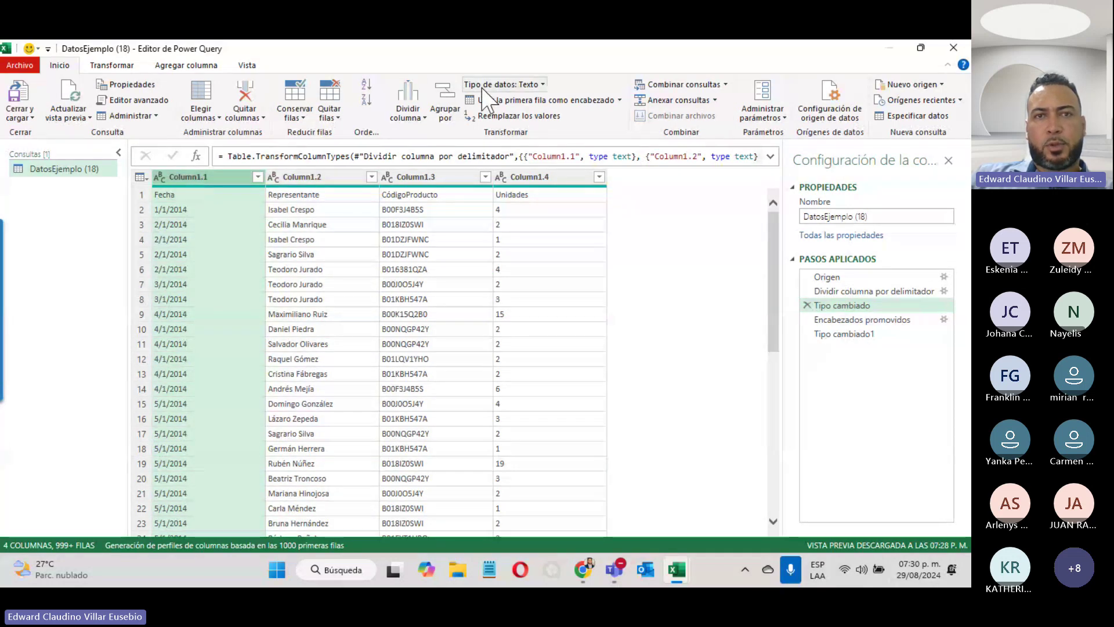
{"action": "left_click", "coordinate": [541, 85]}
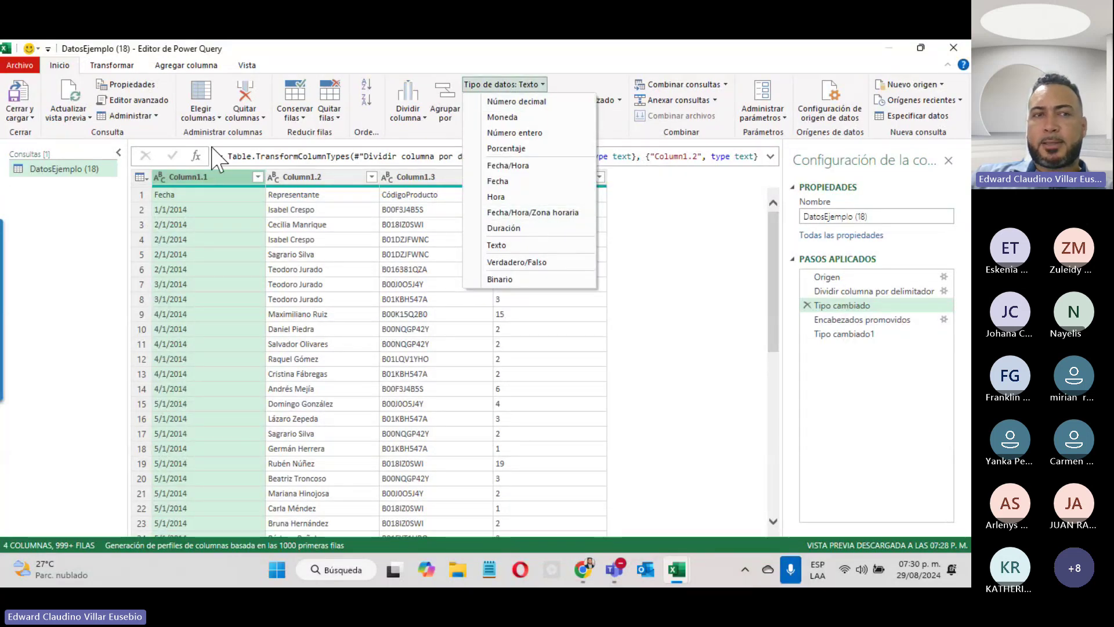
{"action": "left_click", "coordinate": [701, 296]}
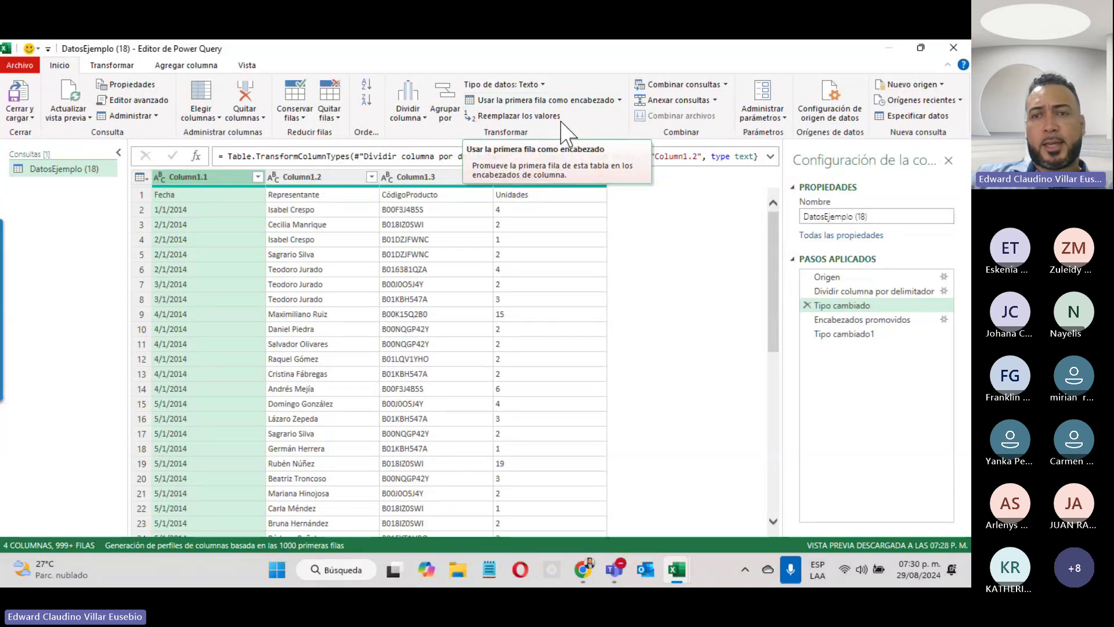
{"action": "left_click", "coordinate": [840, 335]}
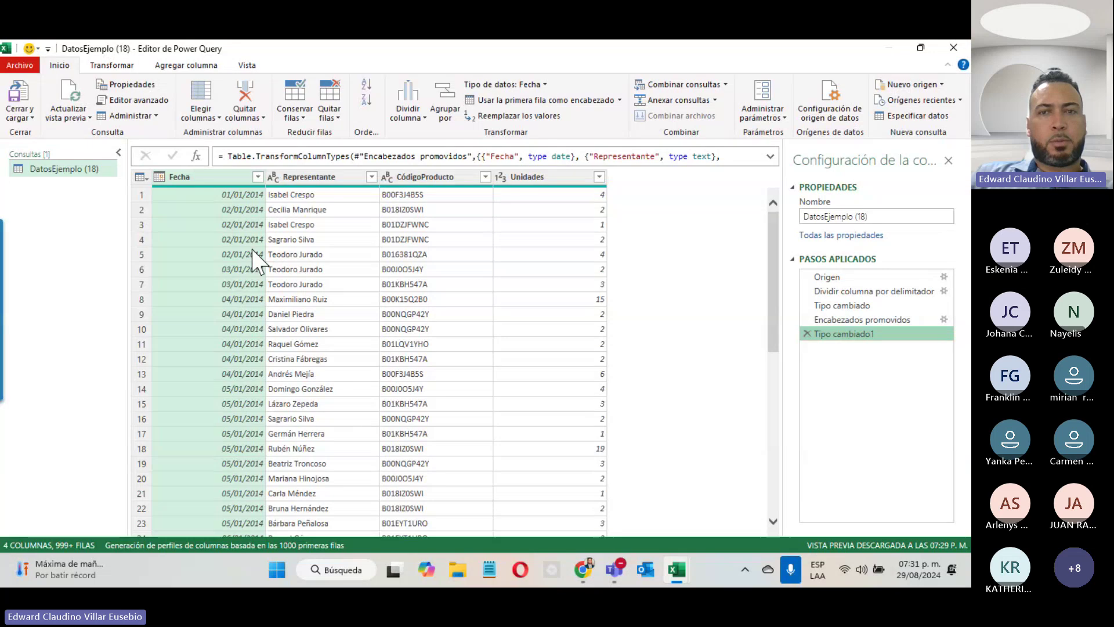
- Close the Power Query editor, loading the query into the workbook, and check the cell number format in row 3 of each loaded column
{"action": "left_click", "coordinate": [22, 95]}
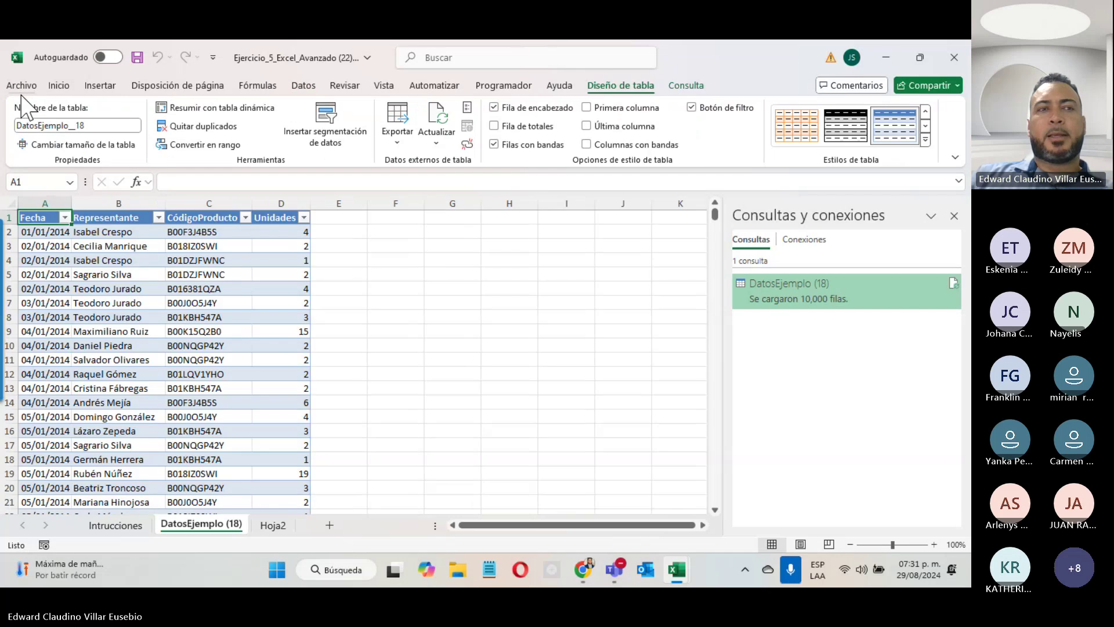
{"action": "left_click", "coordinate": [40, 250]}
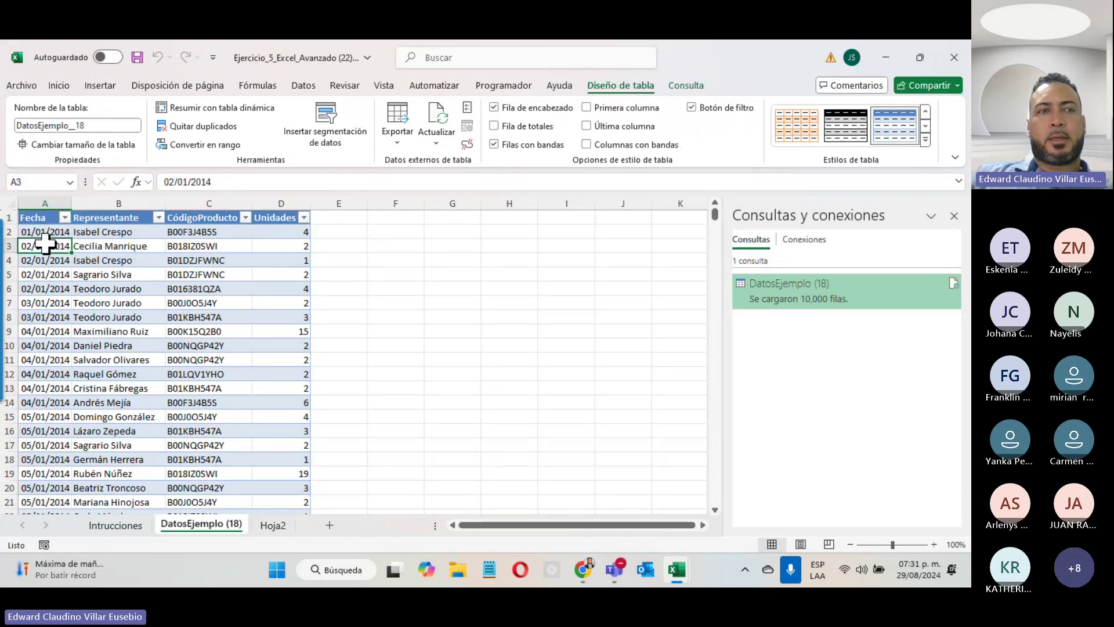
{"action": "left_click", "coordinate": [64, 85]}
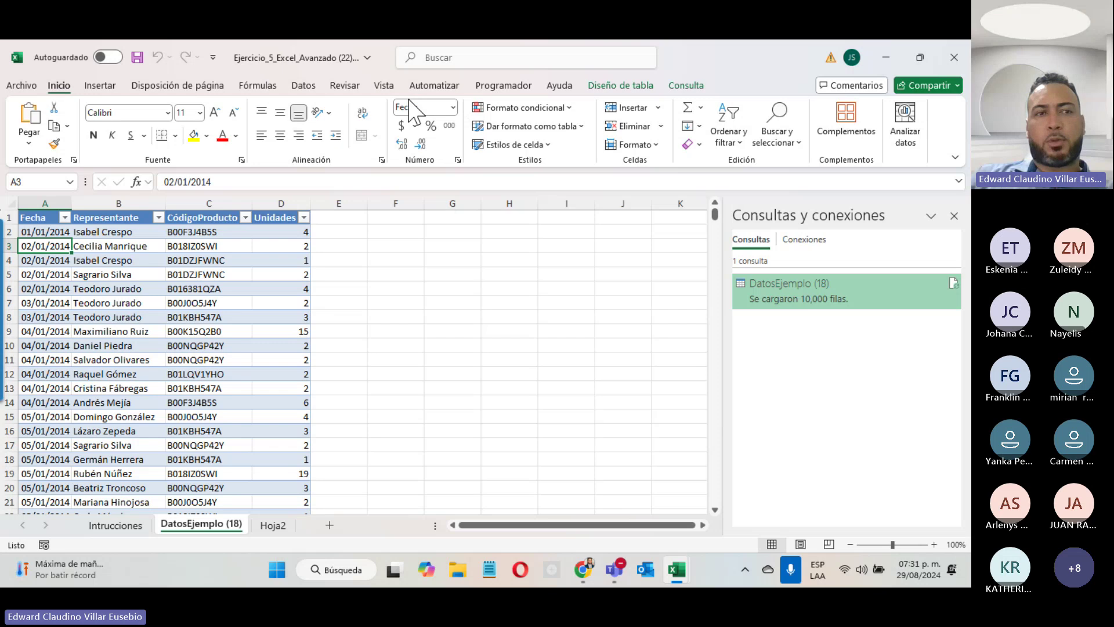
{"action": "left_click", "coordinate": [111, 246]}
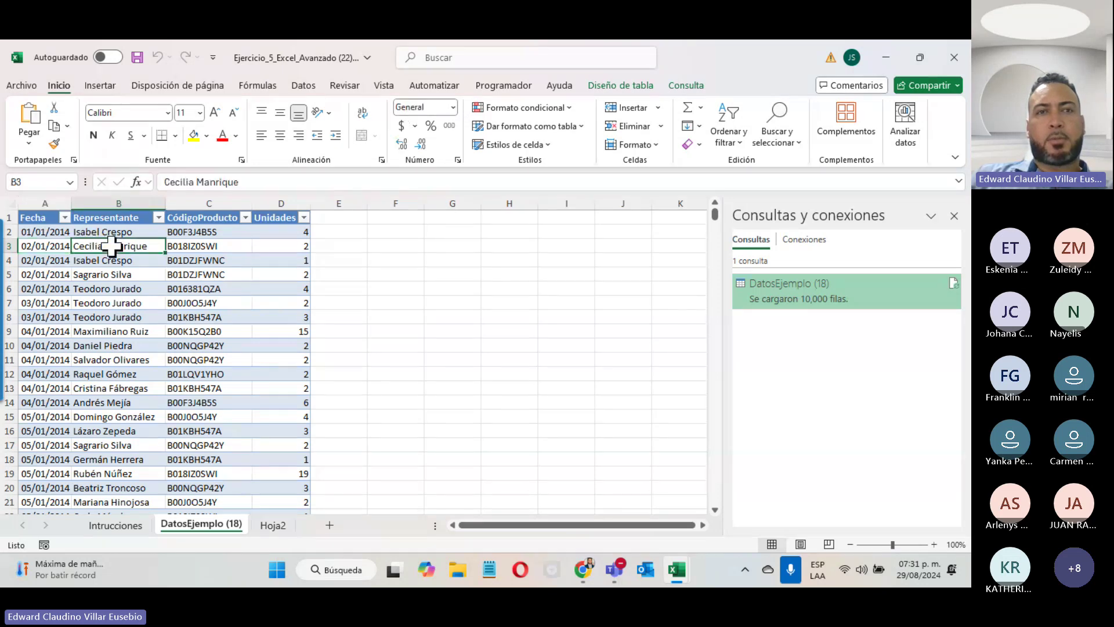
{"action": "left_click", "coordinate": [238, 245]}
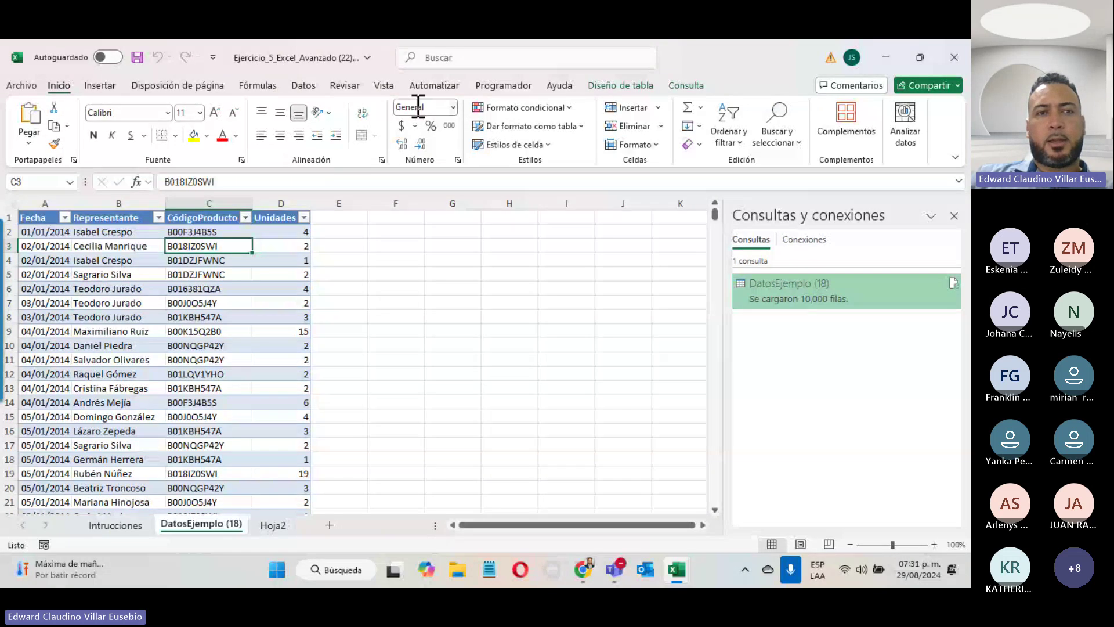
{"action": "left_click", "coordinate": [286, 245]}
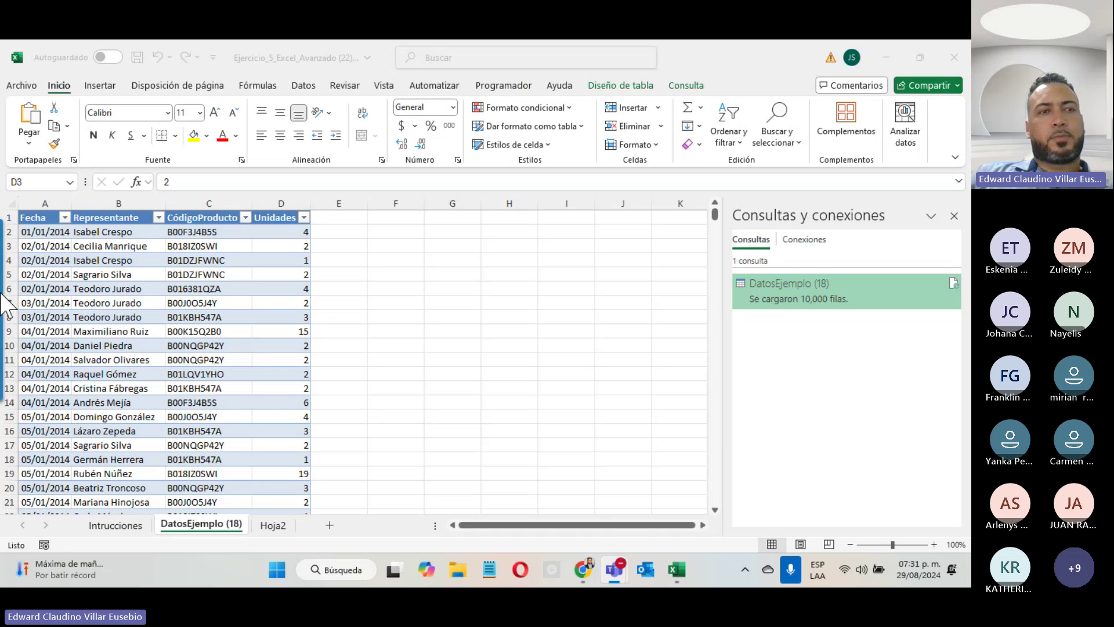
- Examine the rows of the loaded table and its Fecha, Representante, CódigoProducto and Unidades columns one by one
{"action": "scroll", "coordinate": [119, 348], "scroll_direction": "down", "scroll_amount": 4}
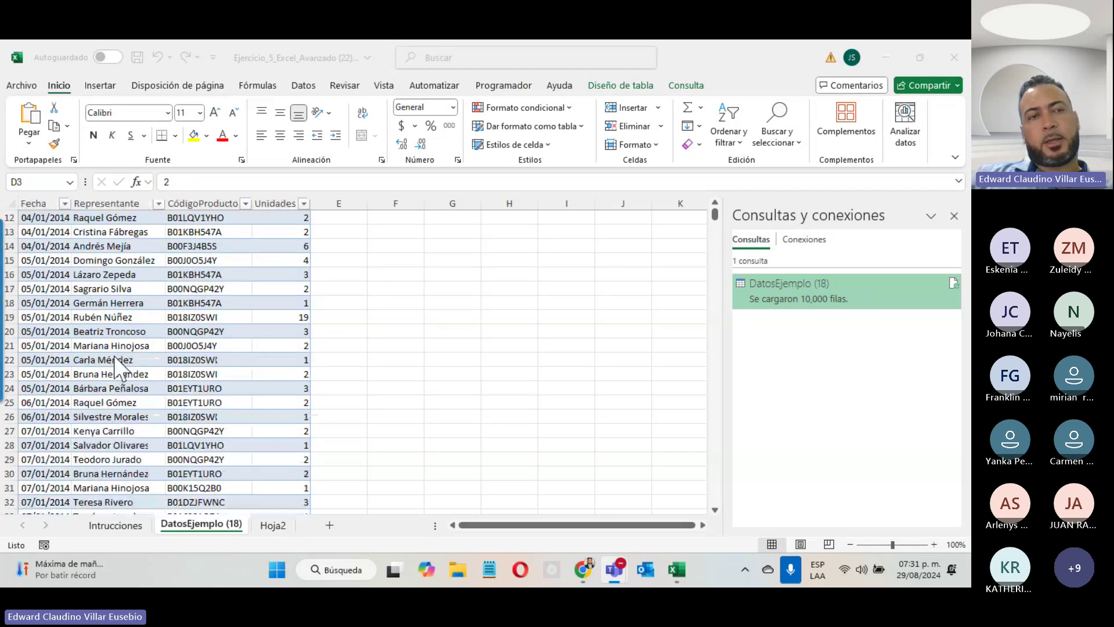
{"action": "scroll", "coordinate": [119, 348], "scroll_direction": "up", "scroll_amount": 4}
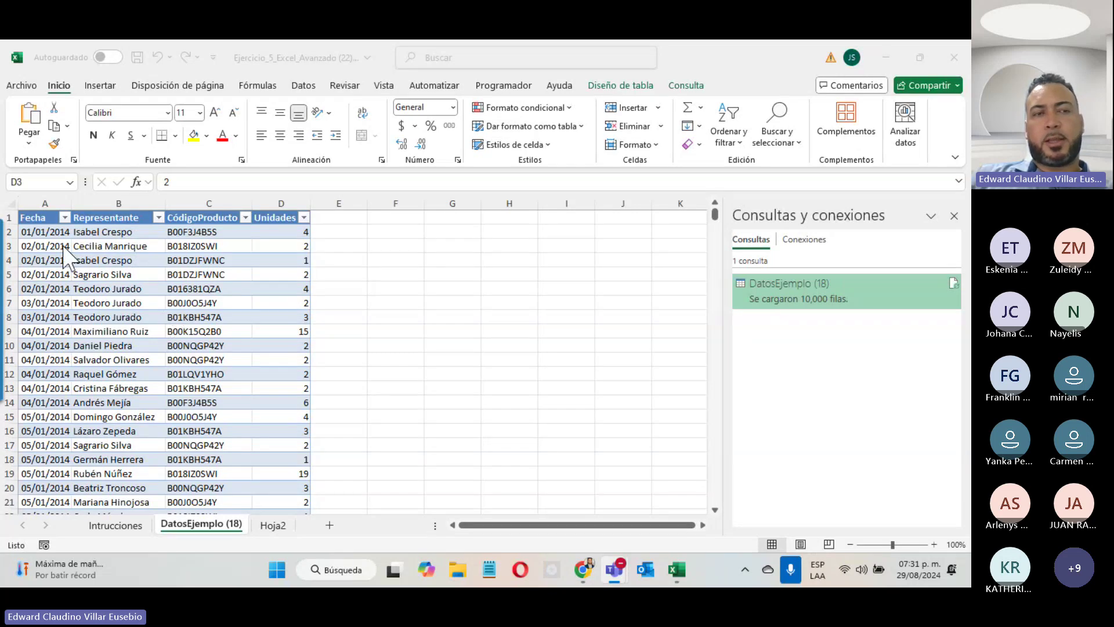
{"action": "left_click", "coordinate": [41, 197]}
{"action": "left_click", "coordinate": [119, 197]}
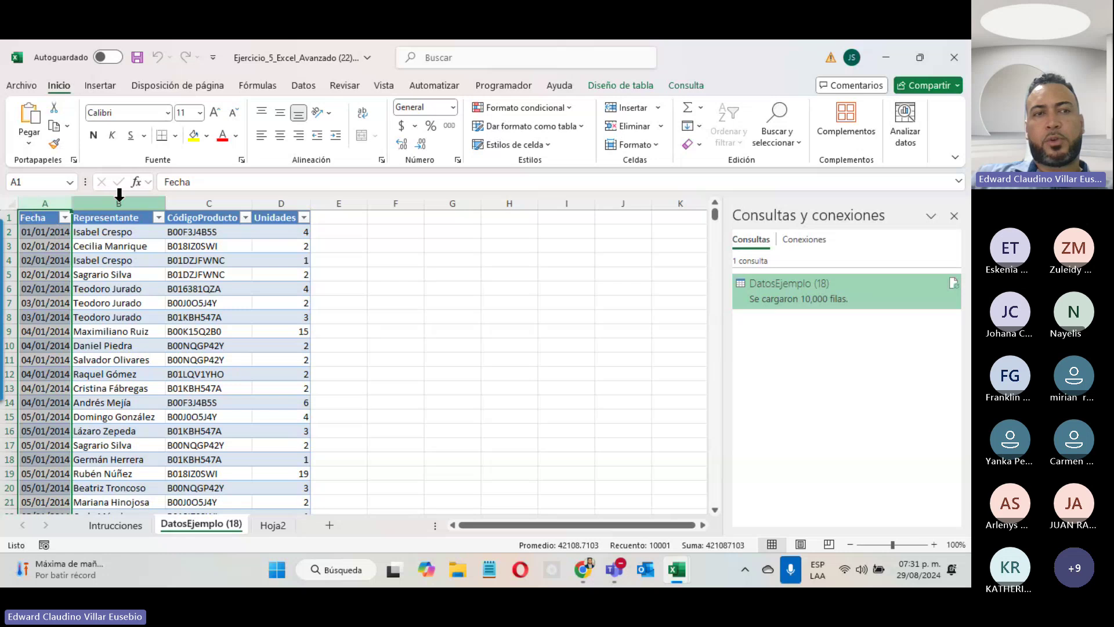
{"action": "left_click", "coordinate": [214, 201]}
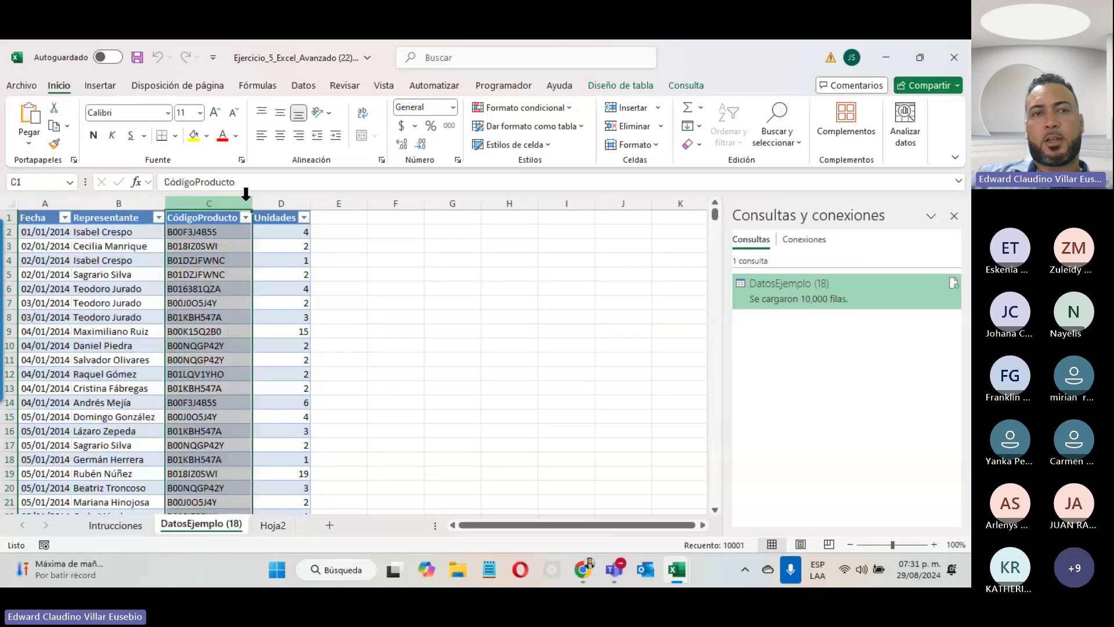
{"action": "left_click", "coordinate": [288, 199]}
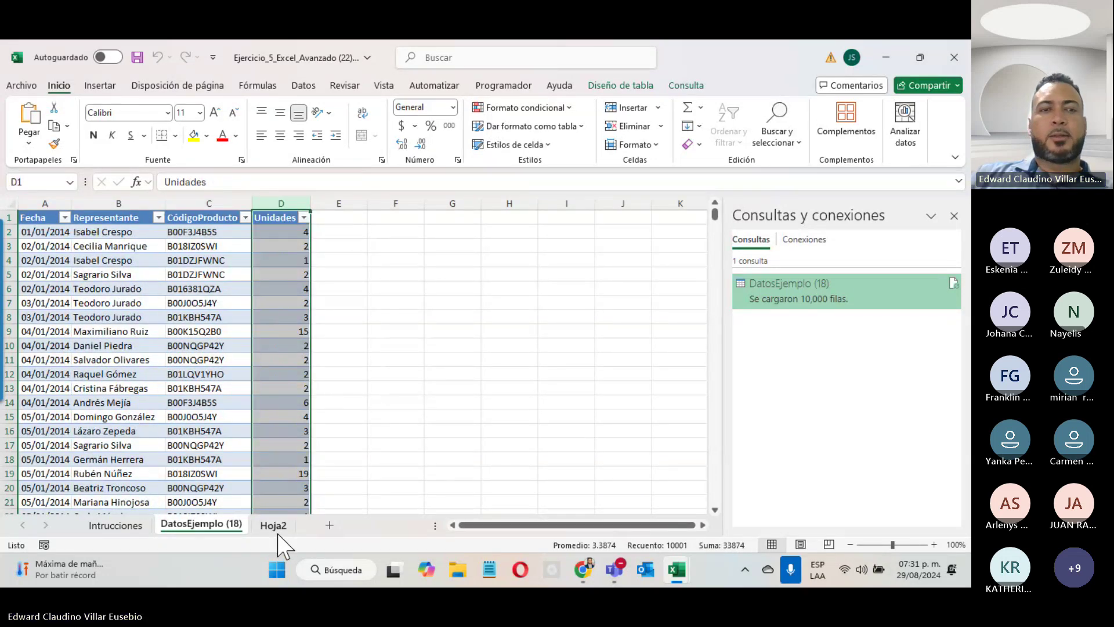
- Starting from Hoja2, import the text file DatosEjemplo (18).txt from the Descargas folder and load it directly without transforming the data
{"action": "left_click", "coordinate": [277, 527]}
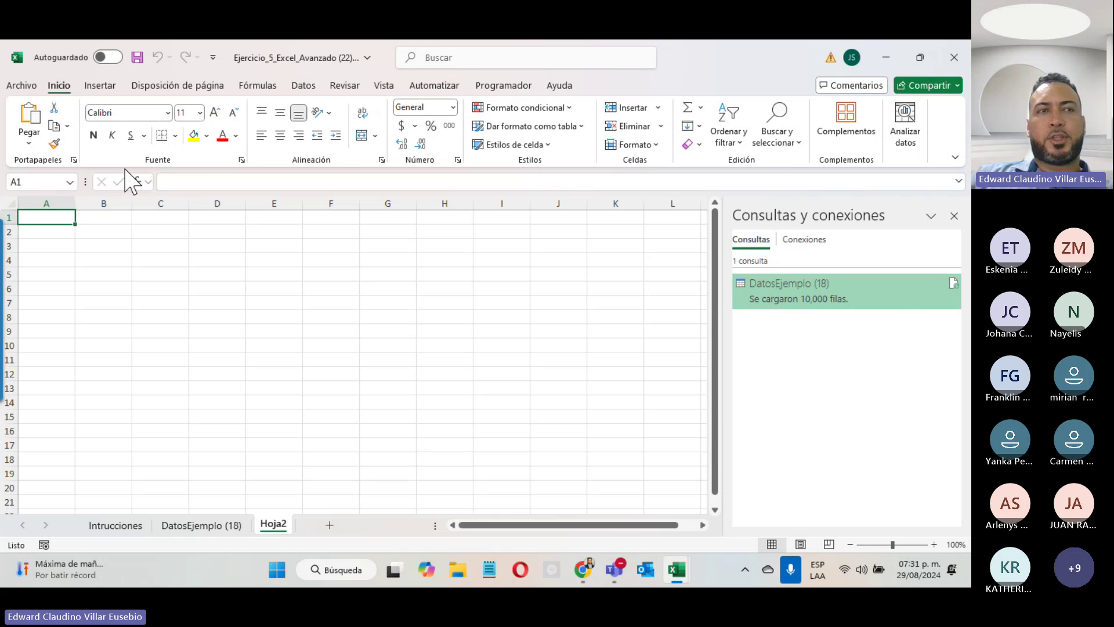
{"action": "left_click", "coordinate": [308, 87]}
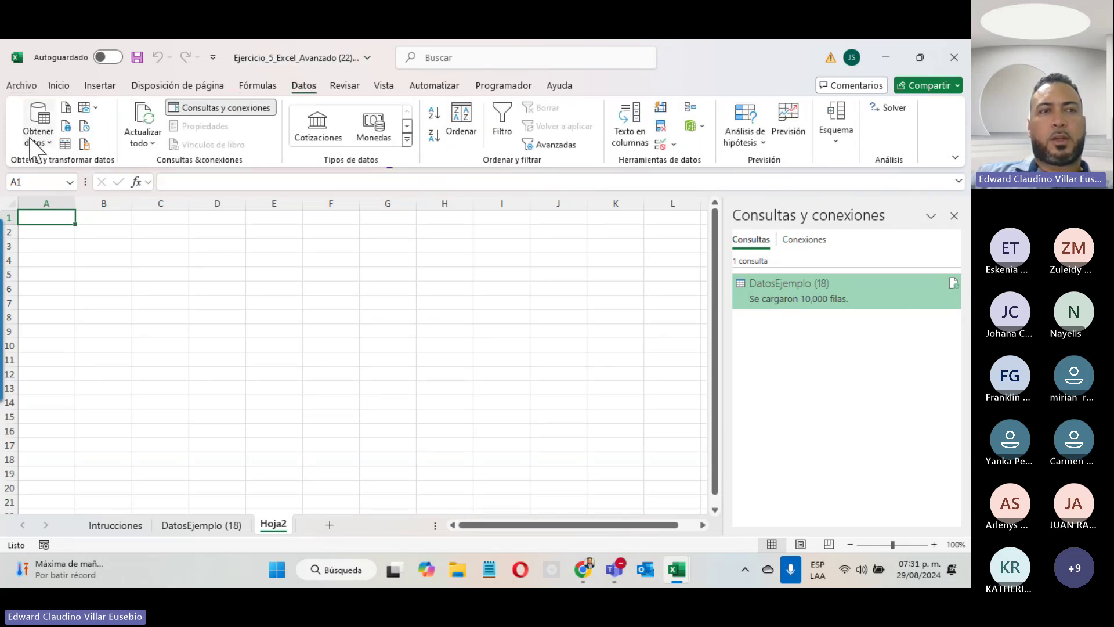
{"action": "left_click", "coordinate": [34, 136]}
{"action": "mouse_move", "coordinate": [87, 167]}
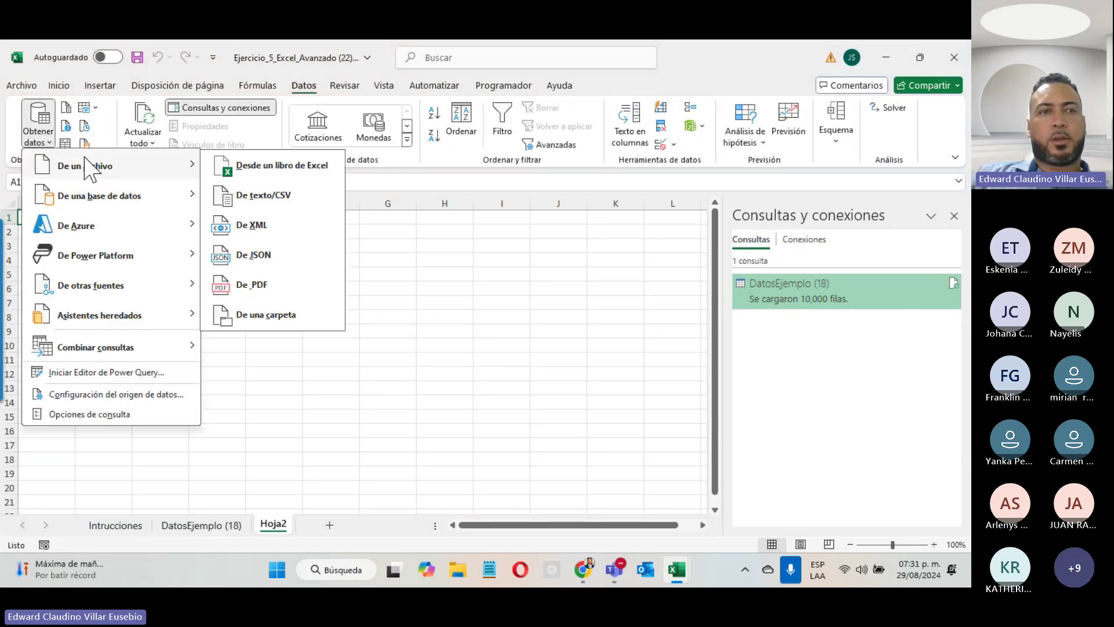
{"action": "left_click", "coordinate": [256, 197]}
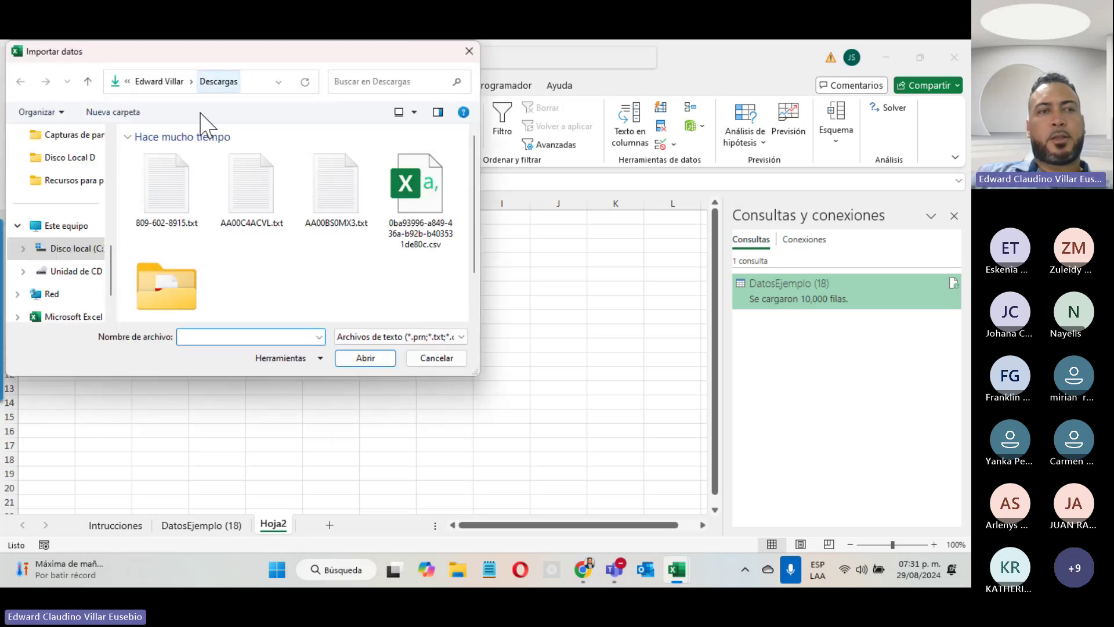
{"action": "left_click", "coordinate": [174, 206]}
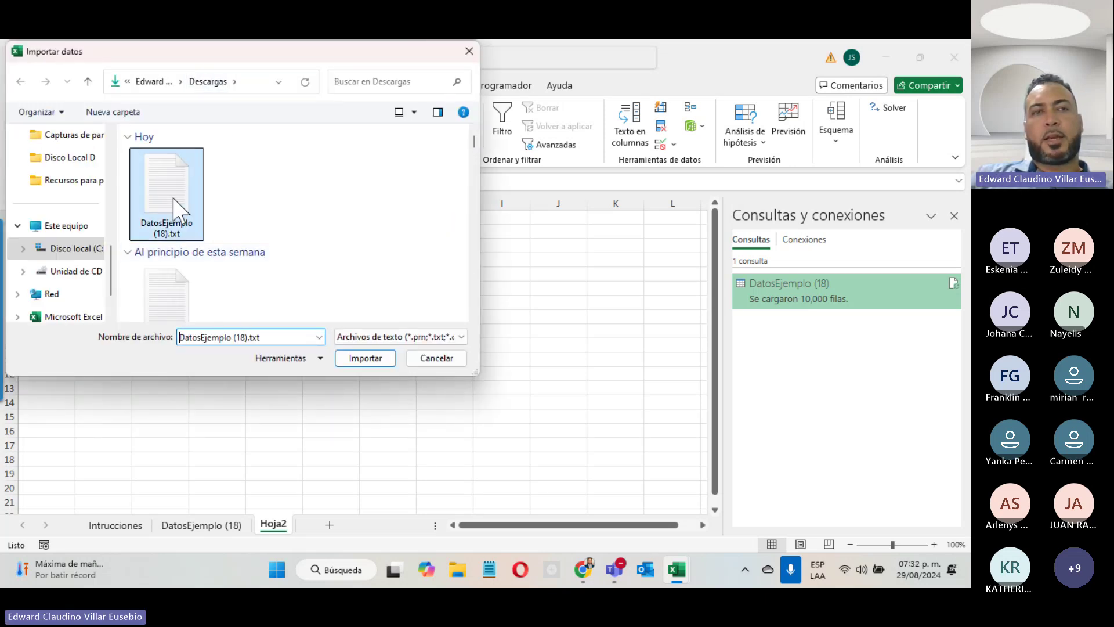
{"action": "left_click", "coordinate": [361, 358]}
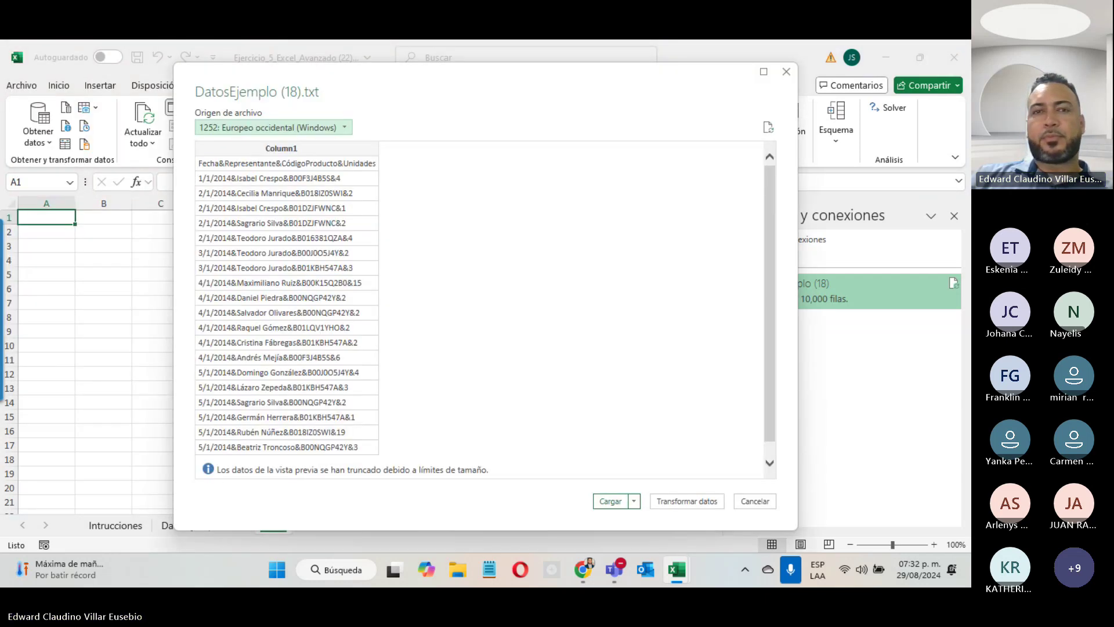
{"action": "left_click", "coordinate": [611, 501]}
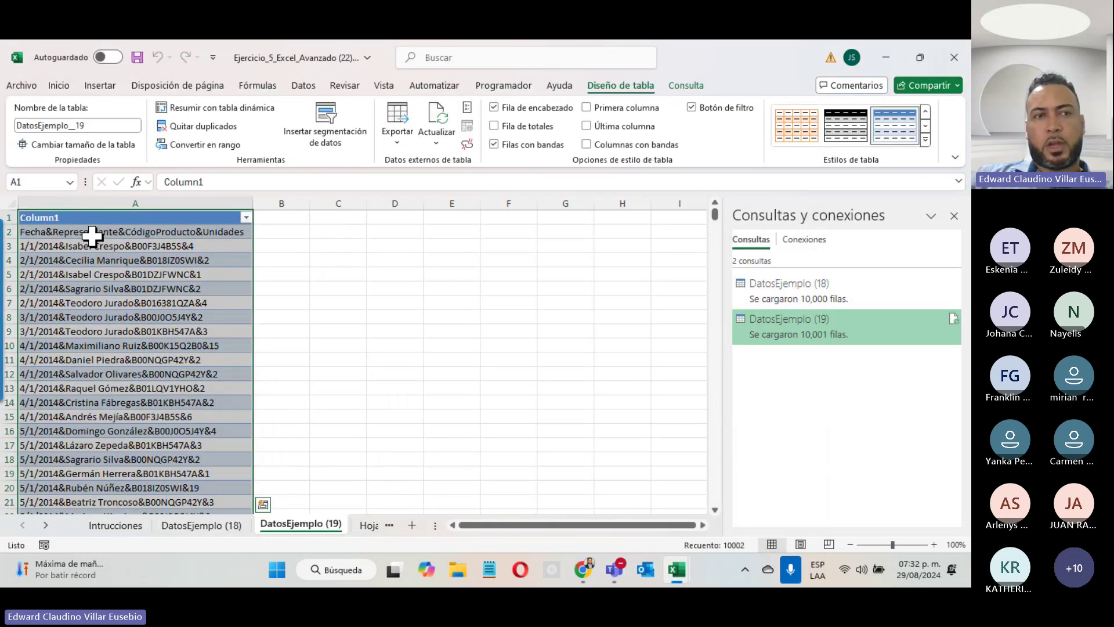
- Examine the unsplit records in Column1 of the directly loaded table, from the first rows down past row 1376
{"action": "left_click", "coordinate": [94, 246]}
{"action": "left_click", "coordinate": [113, 373]}
{"action": "left_click", "coordinate": [112, 417]}
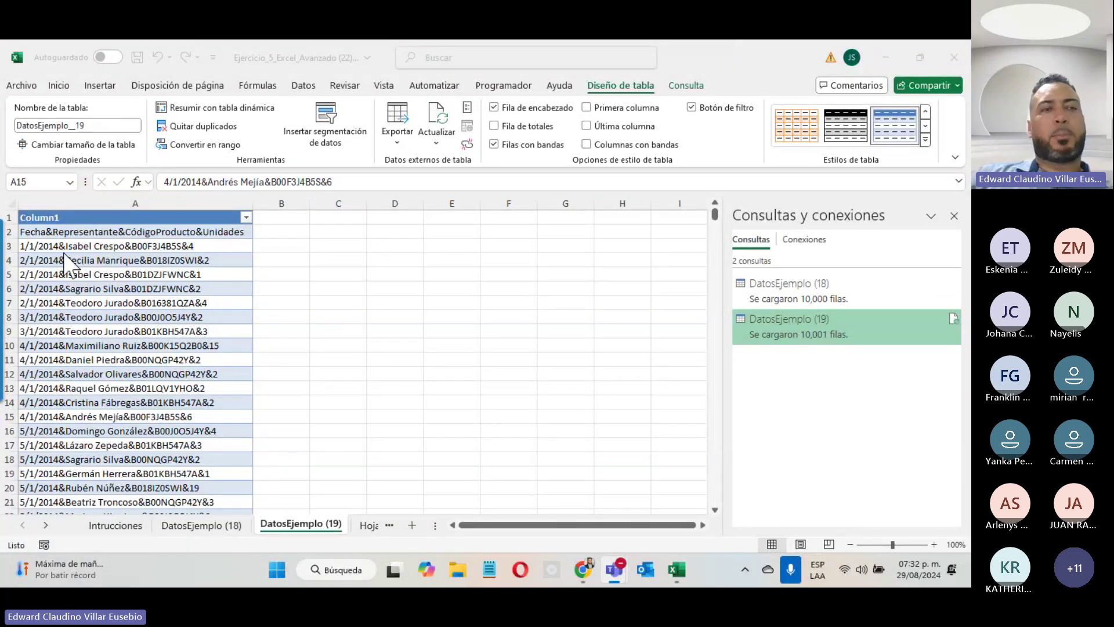
{"action": "scroll", "coordinate": [111, 447], "scroll_direction": "down", "scroll_amount": 7}
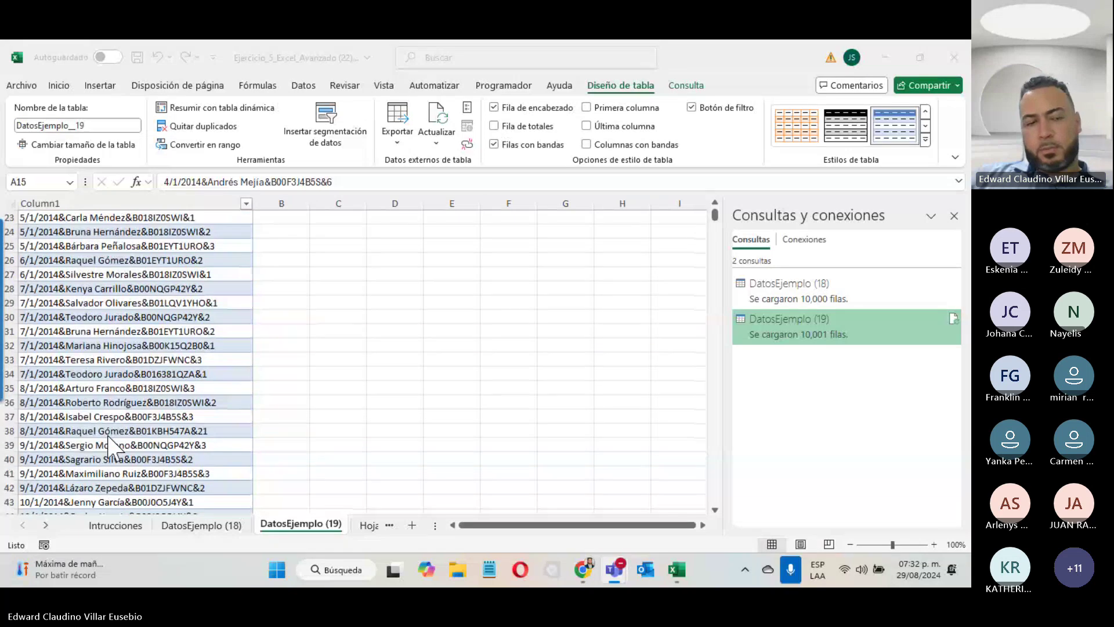
{"action": "scroll", "coordinate": [111, 447], "scroll_direction": "up", "scroll_amount": 7}
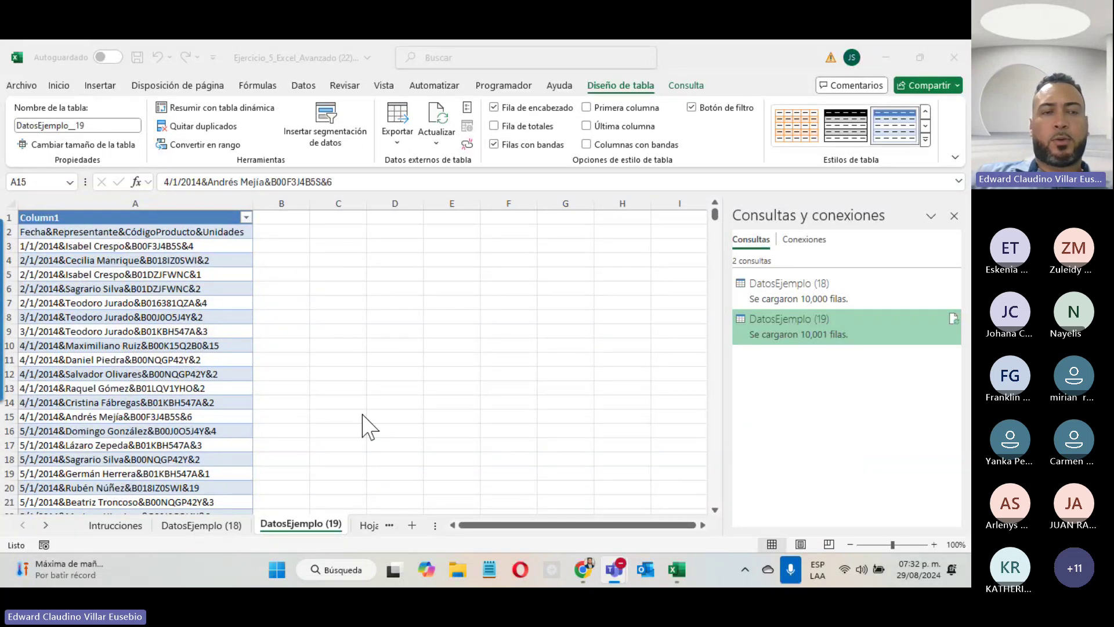
{"action": "scroll", "coordinate": [325, 391], "scroll_direction": "down", "scroll_amount": 20}
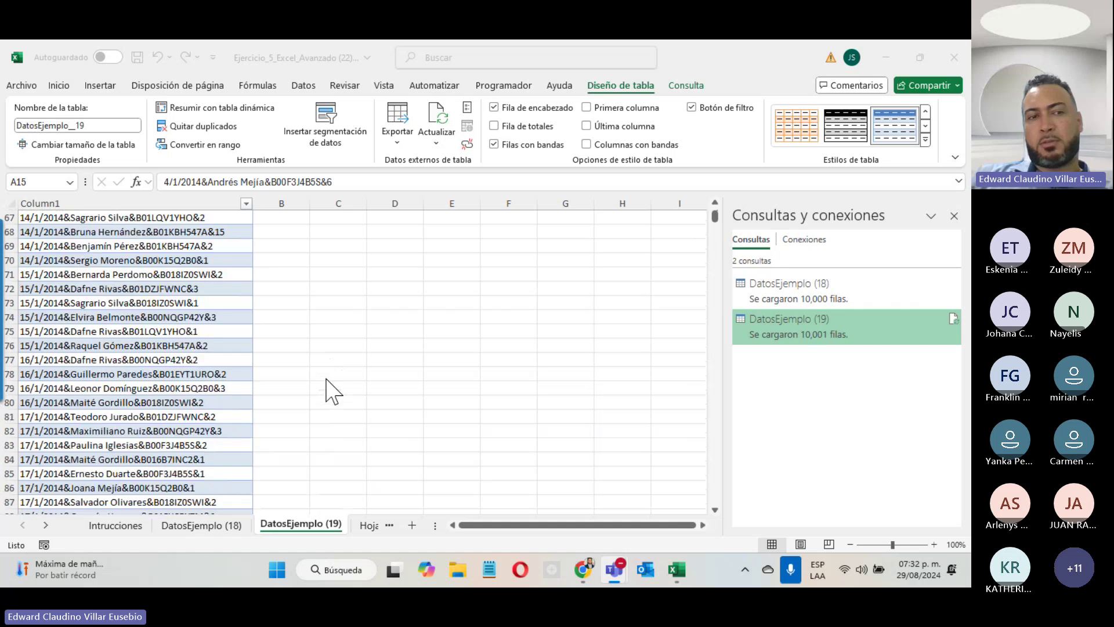
{"action": "scroll", "coordinate": [327, 391], "scroll_direction": "down", "scroll_amount": 20}
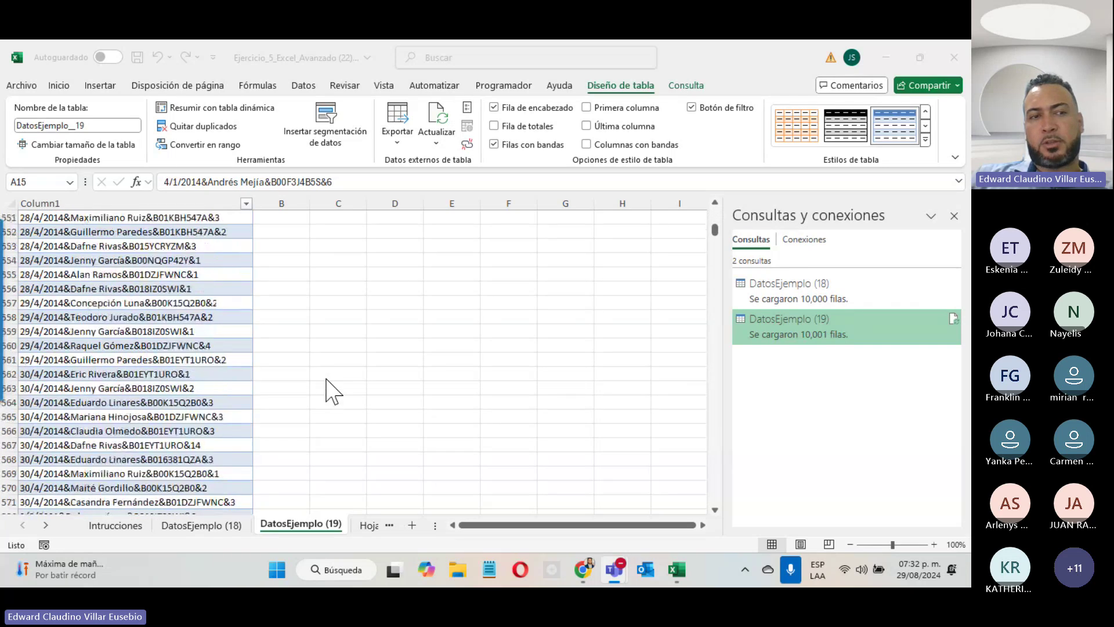
{"action": "scroll", "coordinate": [327, 391], "scroll_direction": "down", "scroll_amount": 20}
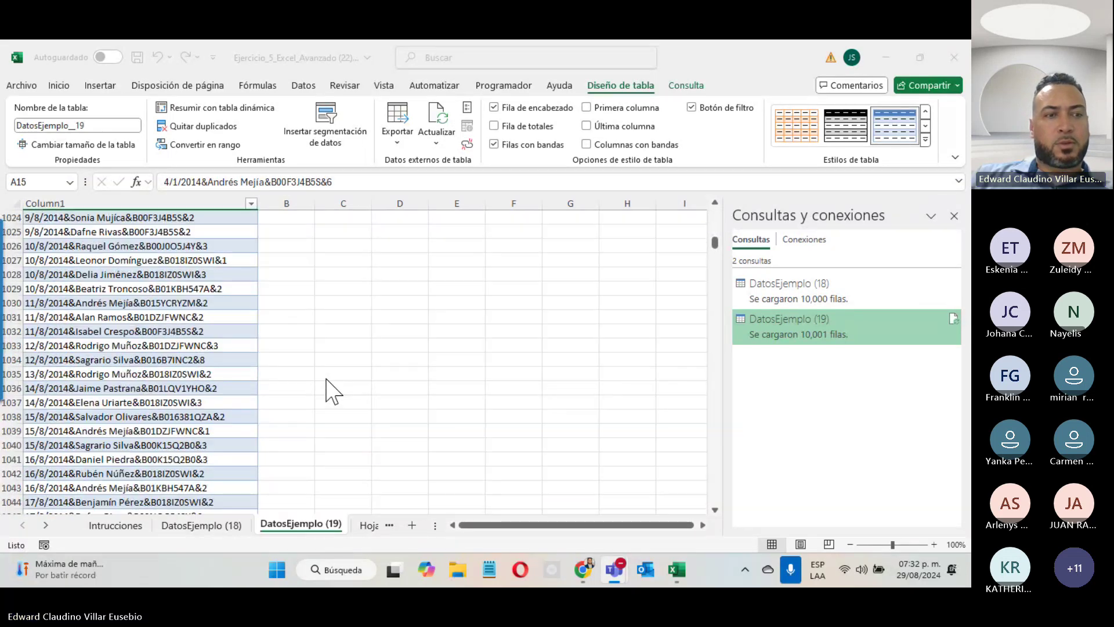
{"action": "scroll", "coordinate": [327, 390], "scroll_direction": "down", "scroll_amount": 20}
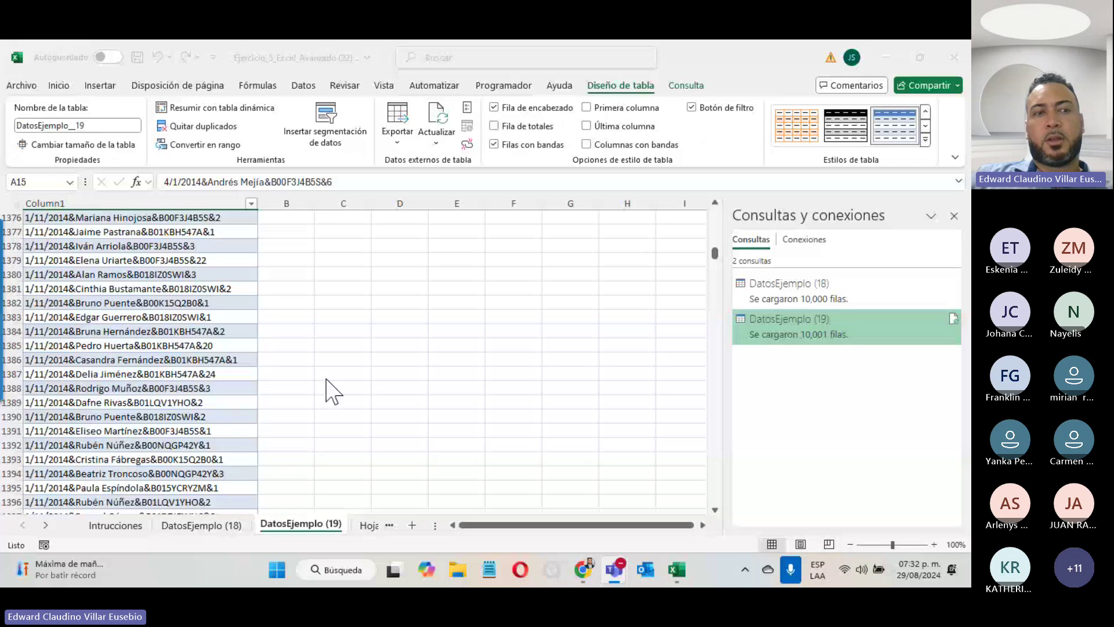
- Compare the unsplit records on sheet DatosEjemplo (19), down past row 2500, with the split columns on sheet DatosEjemplo (18)
{"action": "scroll", "coordinate": [326, 380], "scroll_direction": "down", "scroll_amount": 20}
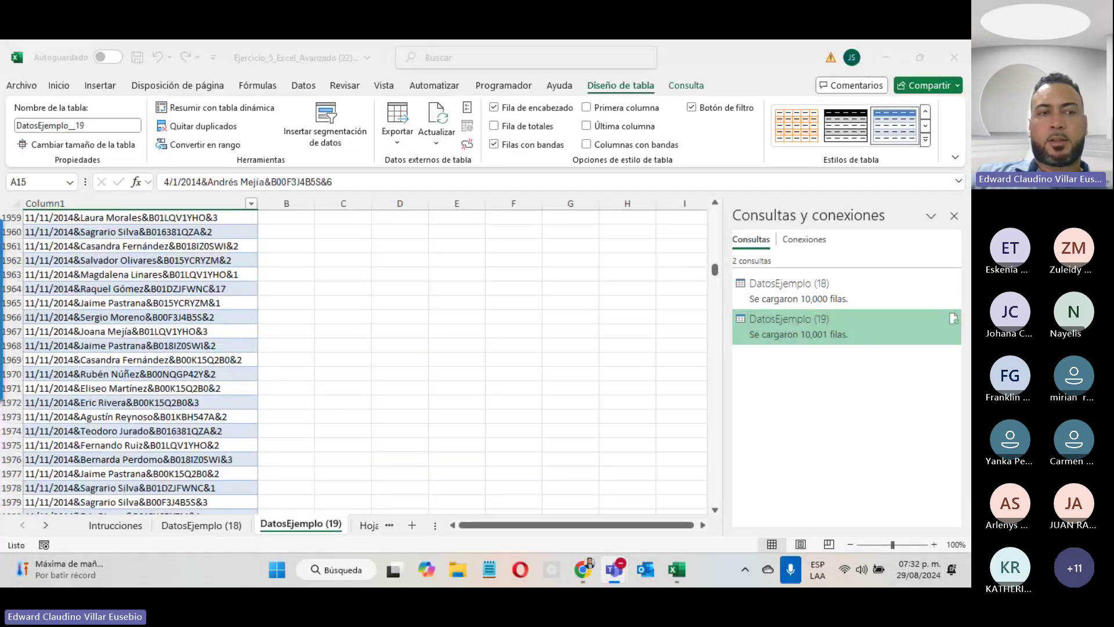
{"action": "scroll", "coordinate": [222, 273], "scroll_direction": "down", "scroll_amount": 20}
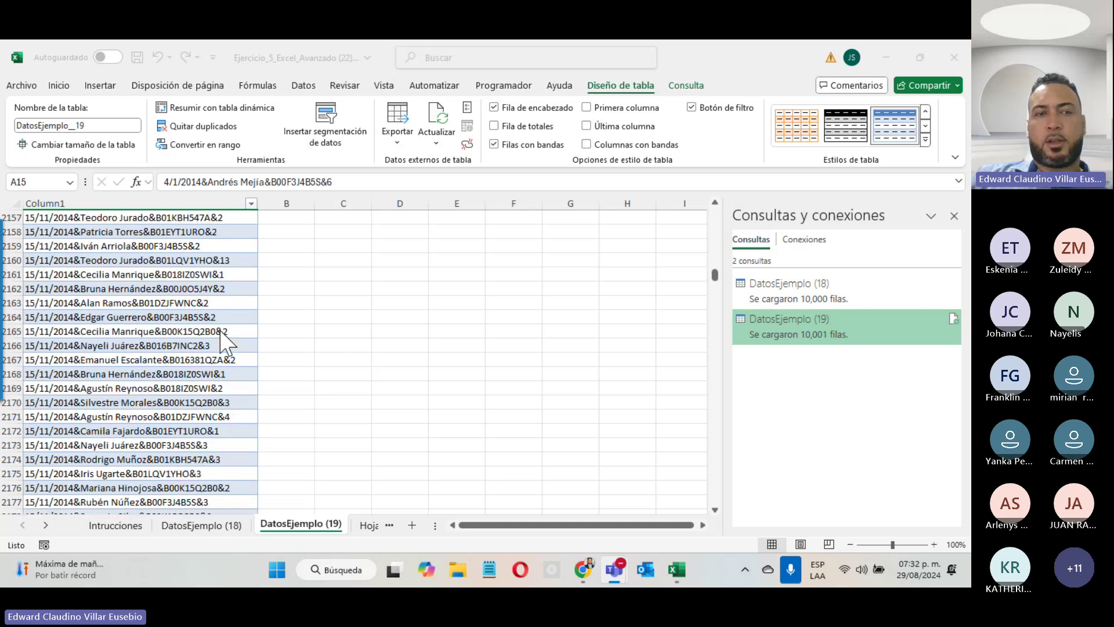
{"action": "scroll", "coordinate": [226, 343], "scroll_direction": "down", "scroll_amount": 20}
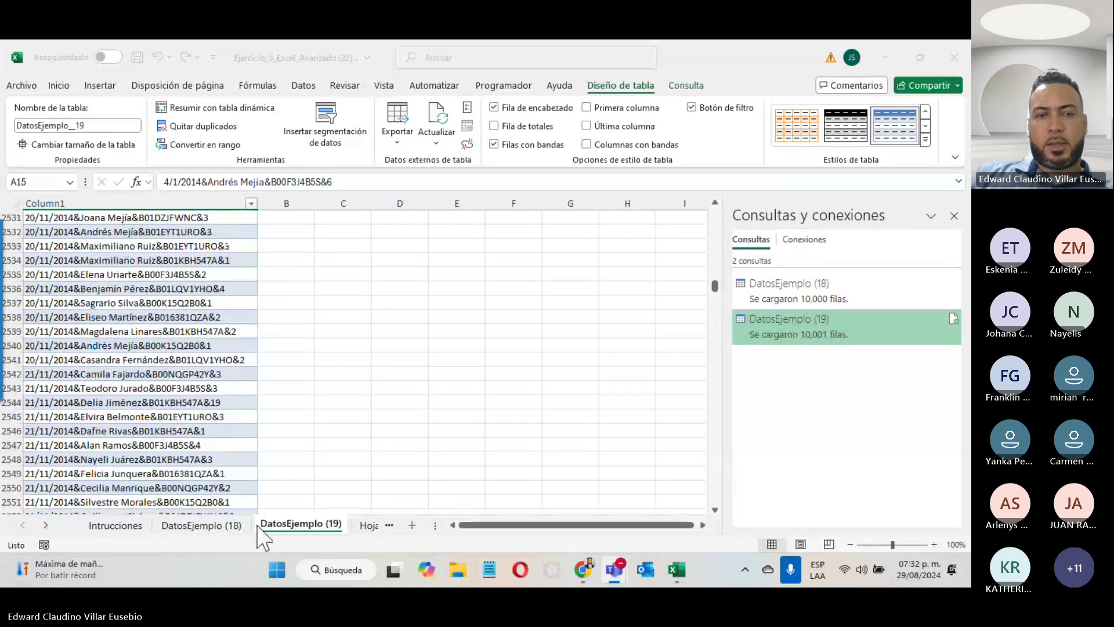
{"action": "left_click", "coordinate": [370, 526]}
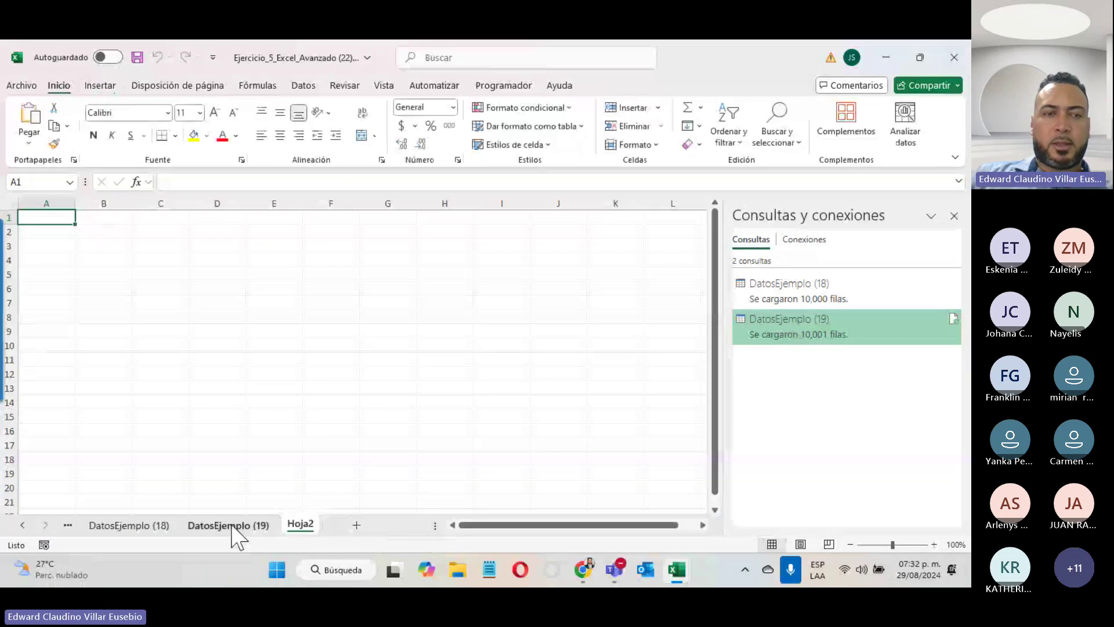
{"action": "left_click", "coordinate": [232, 526]}
{"action": "left_click", "coordinate": [127, 525]}
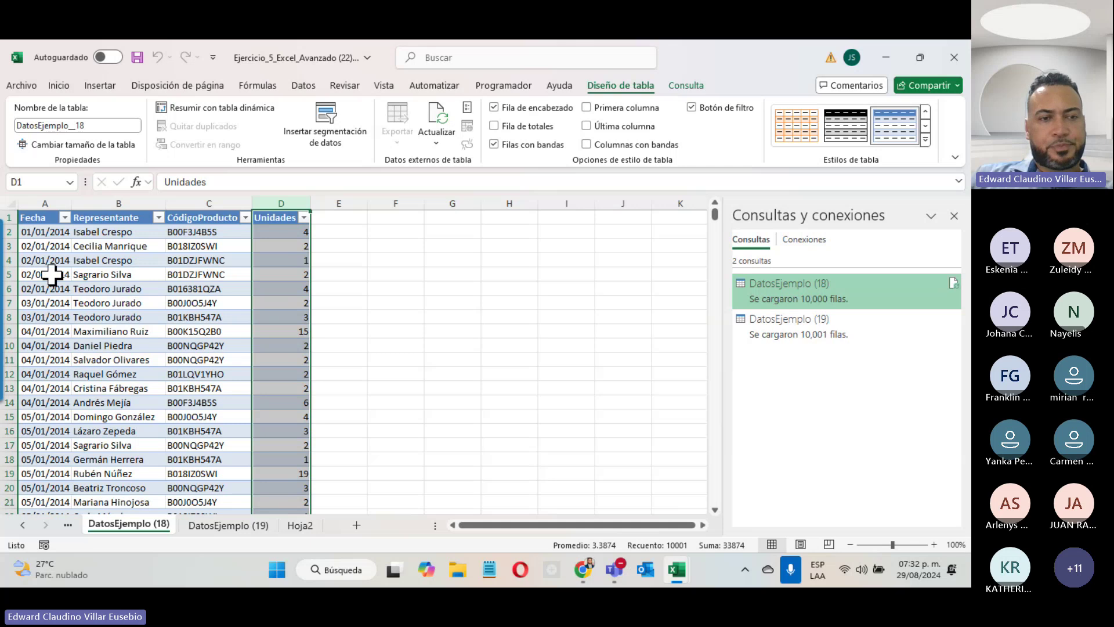
- Switch to the course page in Chrome, download the Actividad 3 Unidad 3 workbook and open it in Excel
{"action": "left_click", "coordinate": [887, 58]}
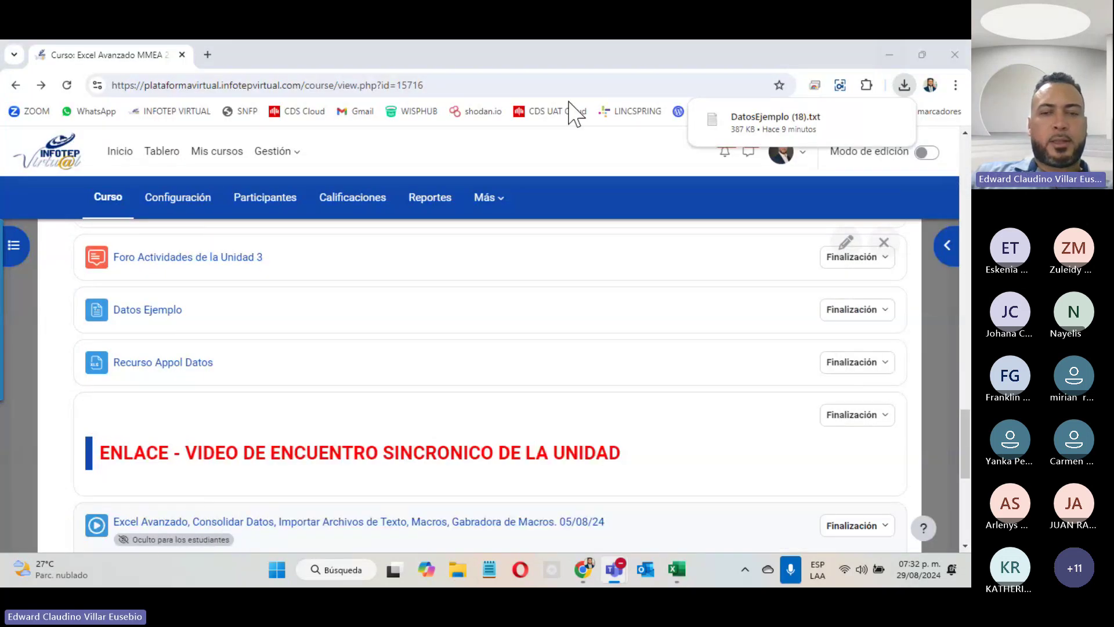
{"action": "mouse_move", "coordinate": [676, 569]}
{"action": "left_click", "coordinate": [746, 482]}
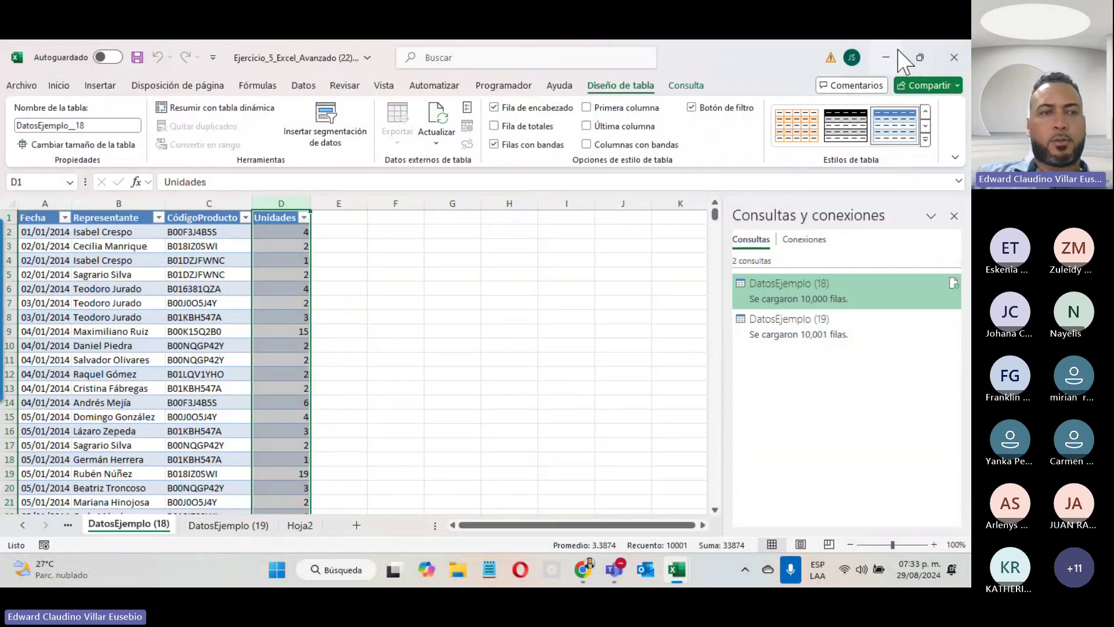
{"action": "left_click", "coordinate": [886, 58]}
{"action": "scroll", "coordinate": [199, 380], "scroll_direction": "up", "scroll_amount": 5}
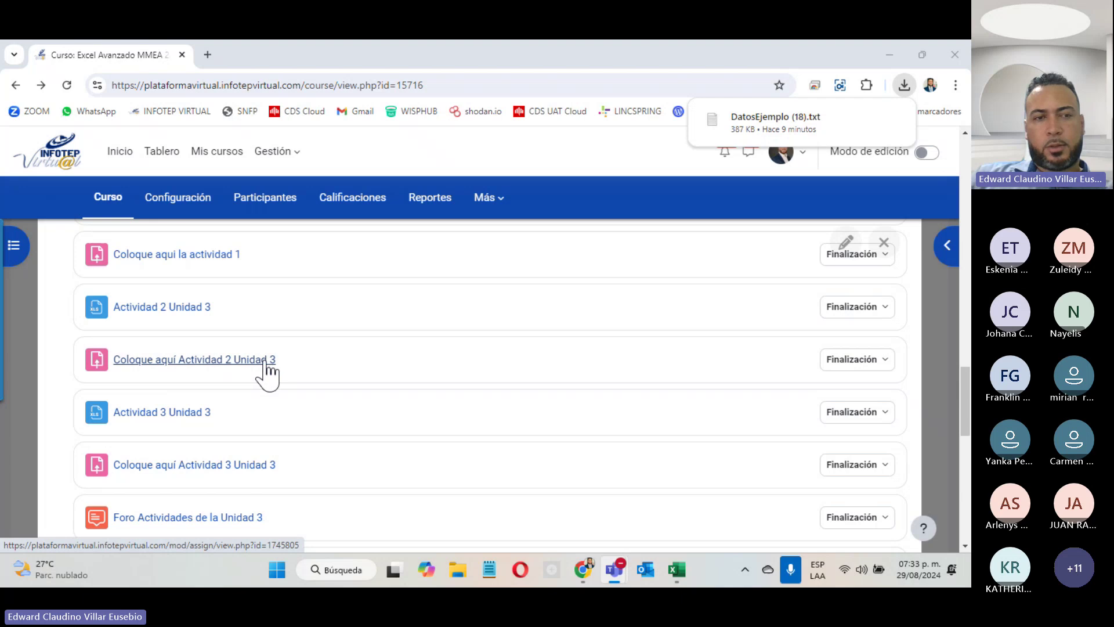
{"action": "left_click", "coordinate": [138, 413]}
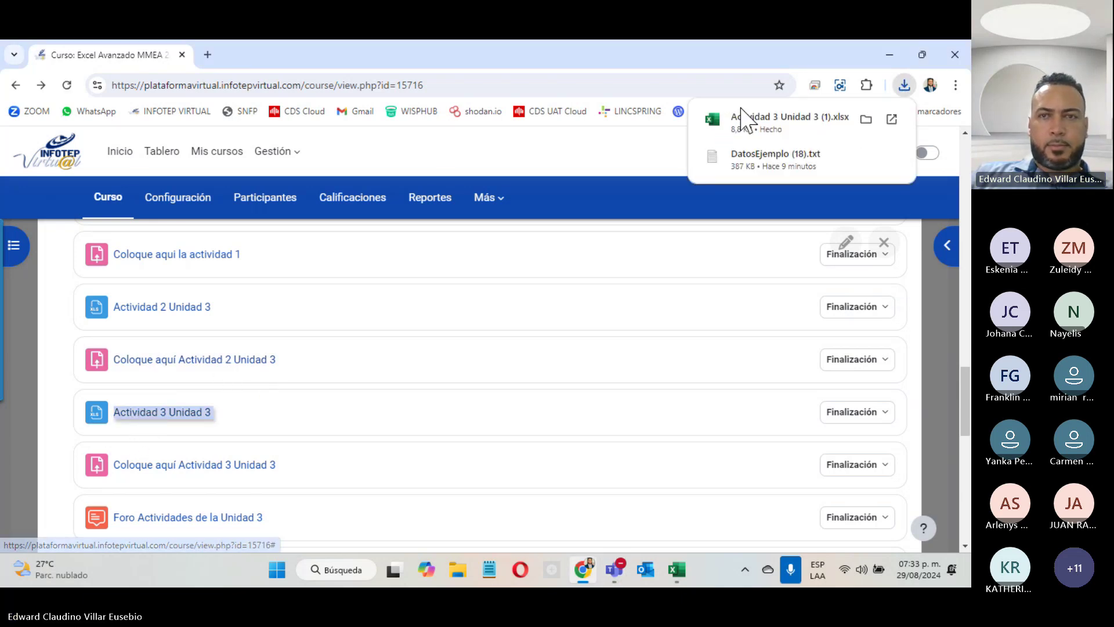
{"action": "left_click", "coordinate": [743, 116]}
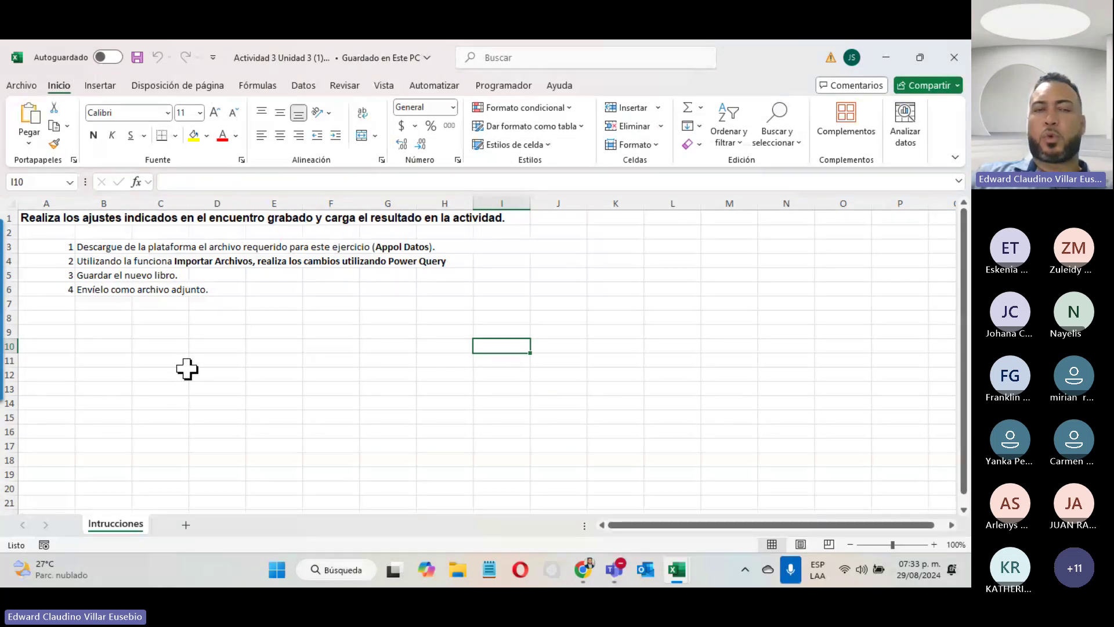
- Return to the course page in Chrome and download the Recurso Appol Datos file
{"action": "left_click", "coordinate": [886, 58]}
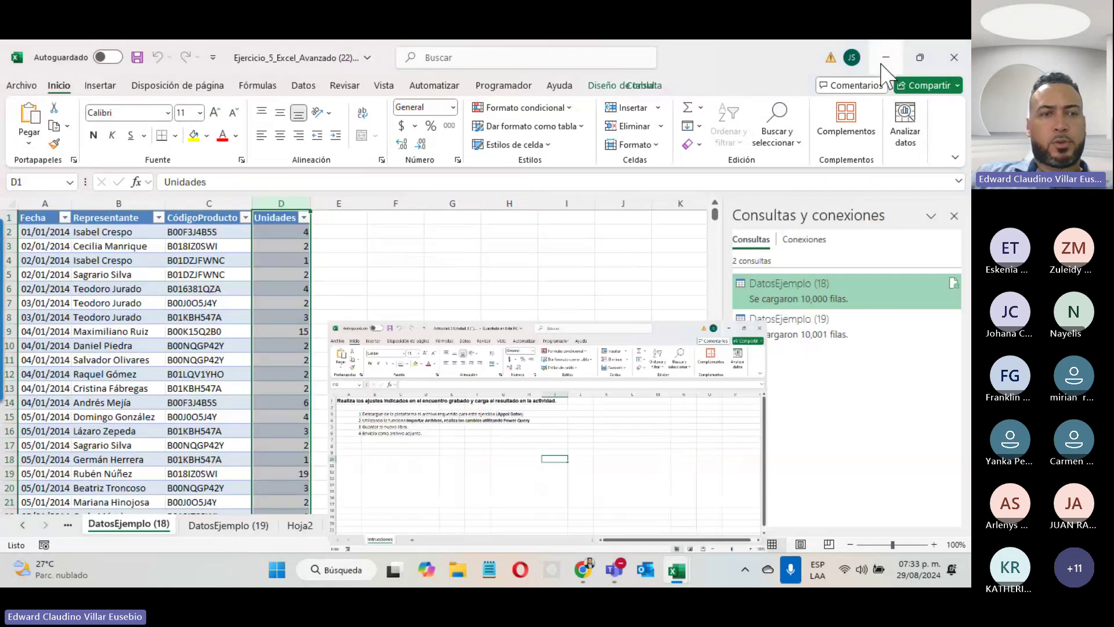
{"action": "left_click", "coordinate": [887, 57]}
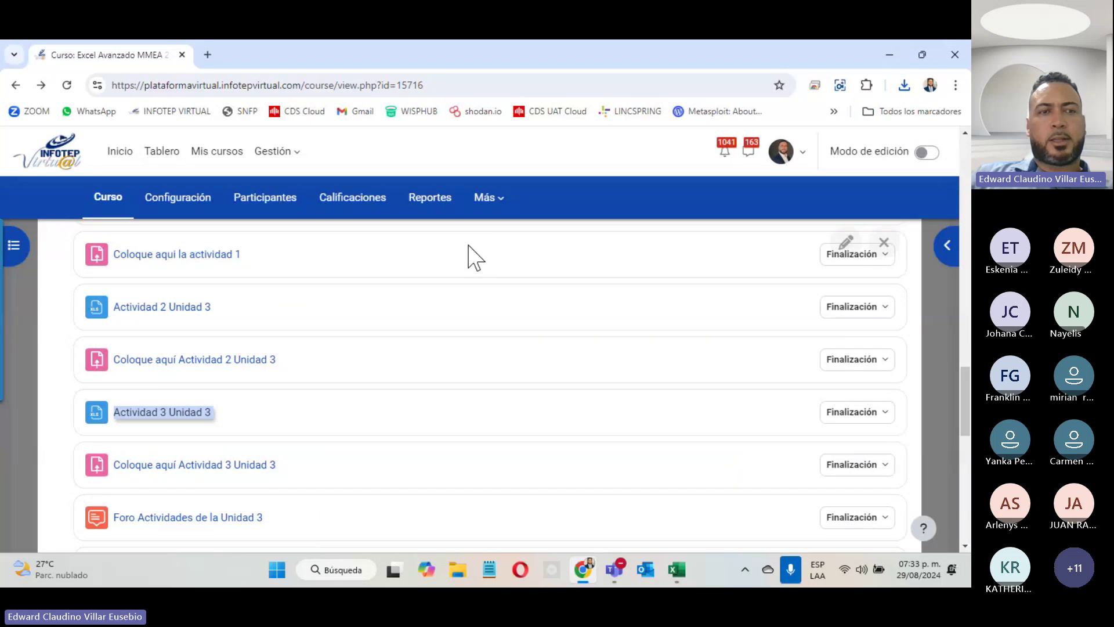
{"action": "scroll", "coordinate": [410, 392], "scroll_direction": "down", "scroll_amount": 4}
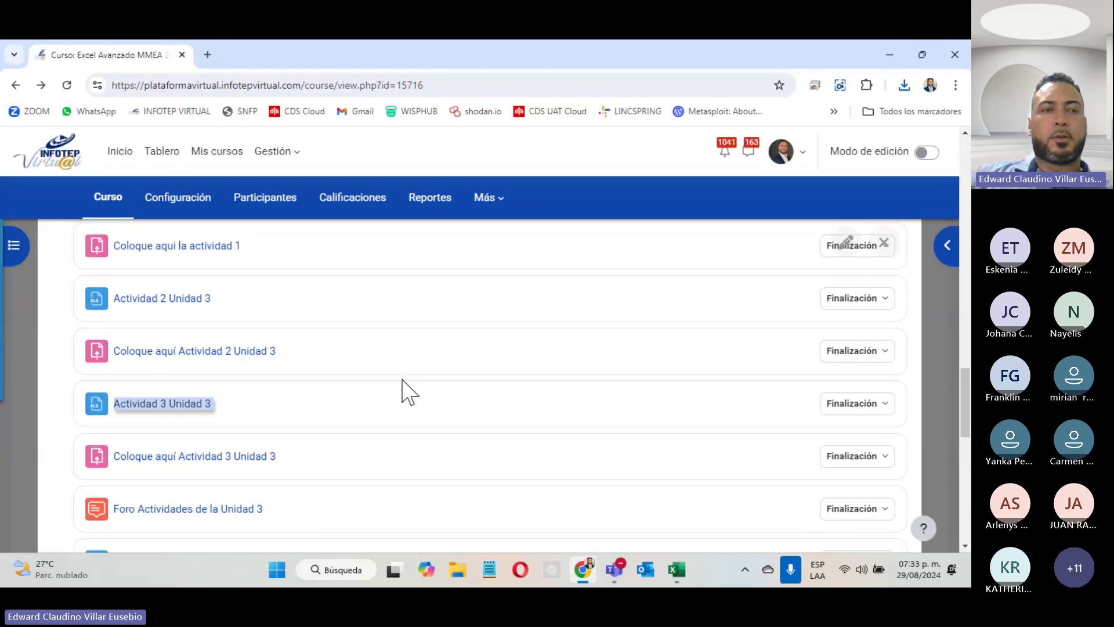
{"action": "left_click", "coordinate": [158, 363]}
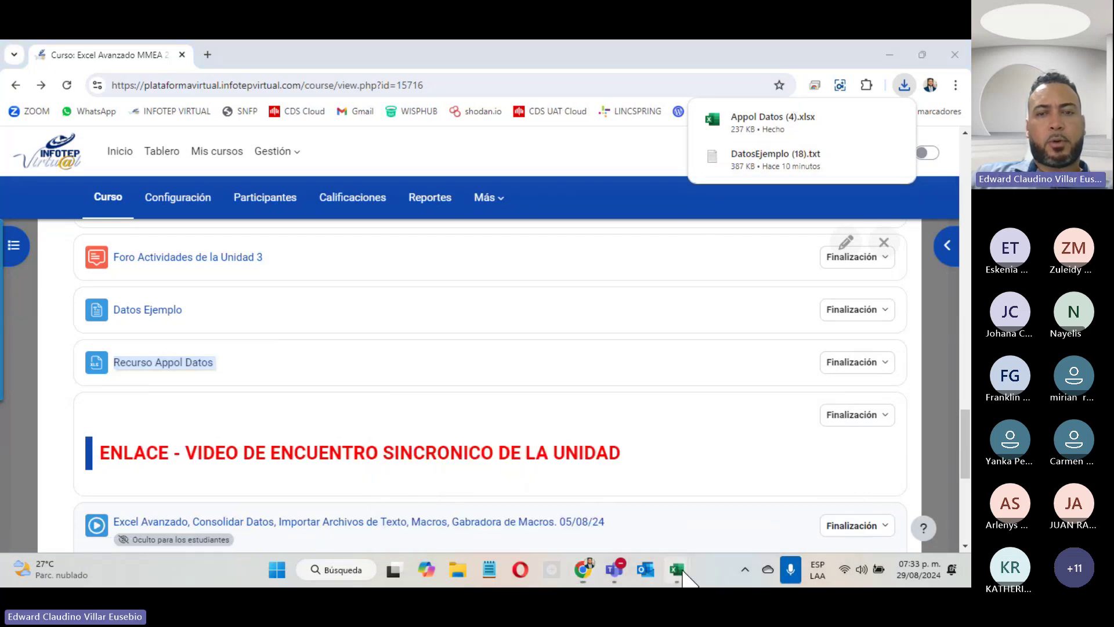
- Switch back to the Actividad 3 Unidad 3 workbook in Excel and add a blank sheet after Intrucciones
{"action": "mouse_move", "coordinate": [676, 572]}
{"action": "left_click", "coordinate": [792, 467]}
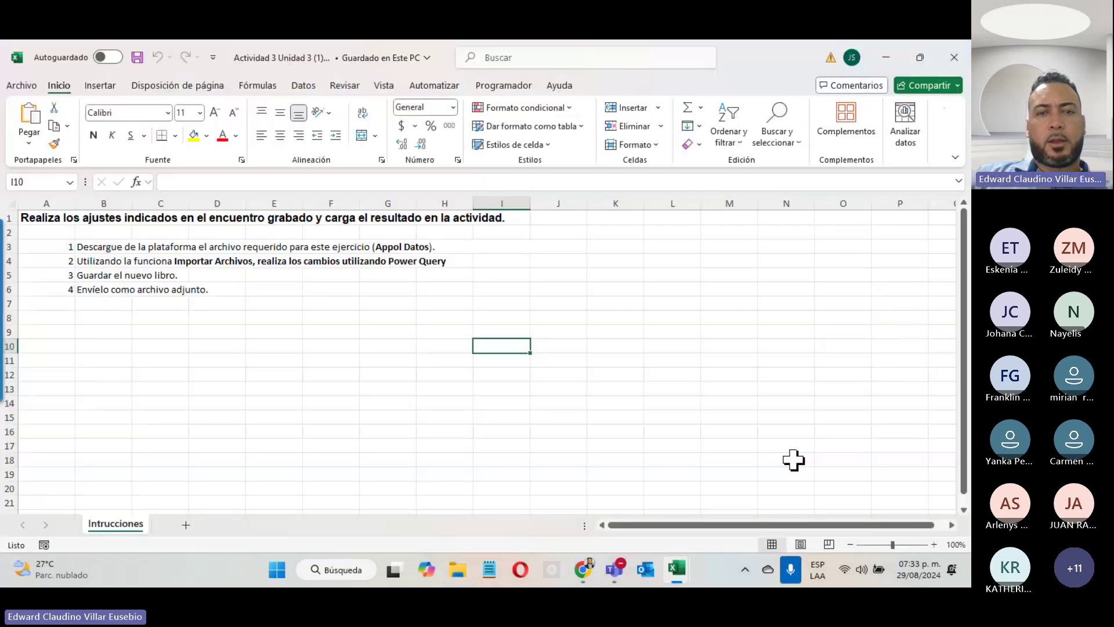
{"action": "left_click", "coordinate": [186, 525]}
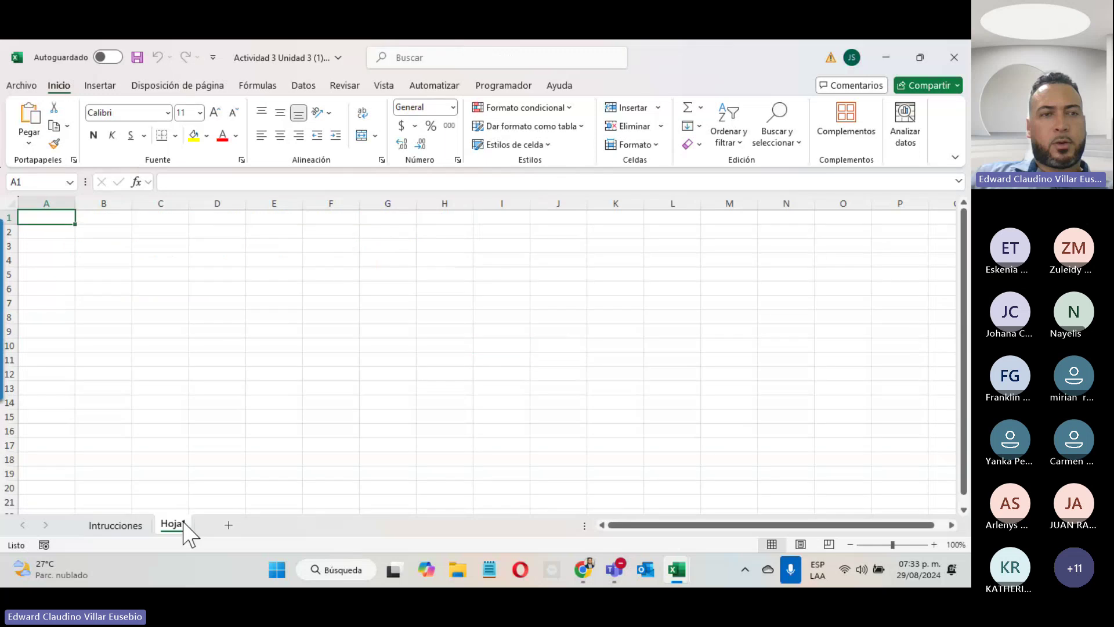
- Import the Excel workbook Appol Datos (4).xlsx from the Descargas folder and load its Tabla Datos item directly into the workbook
{"action": "left_click", "coordinate": [304, 87]}
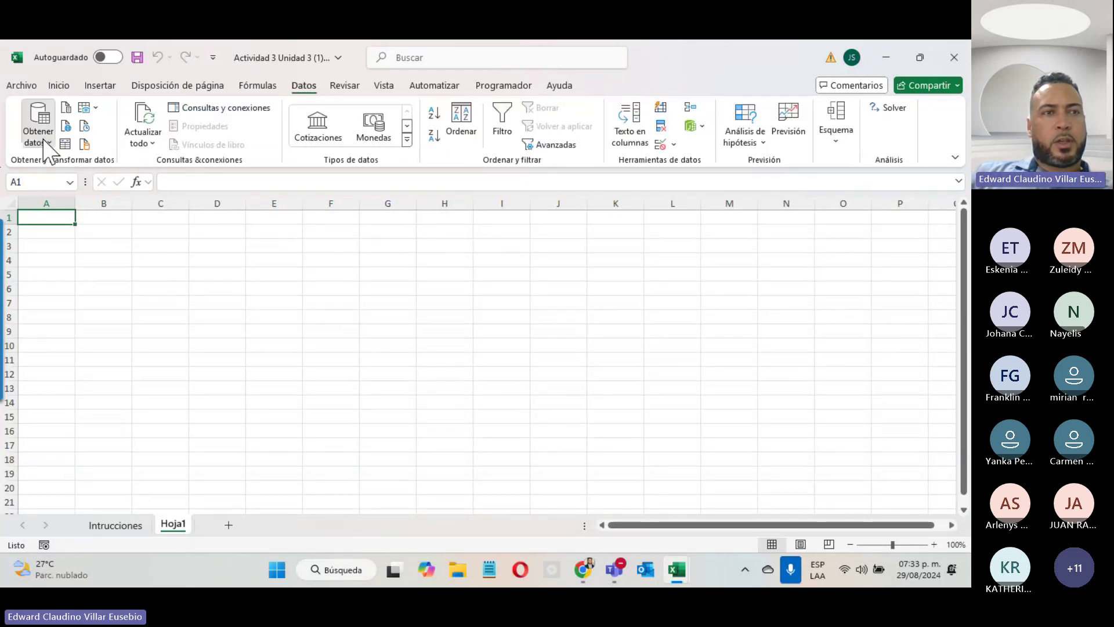
{"action": "left_click", "coordinate": [38, 131]}
{"action": "mouse_move", "coordinate": [116, 169]}
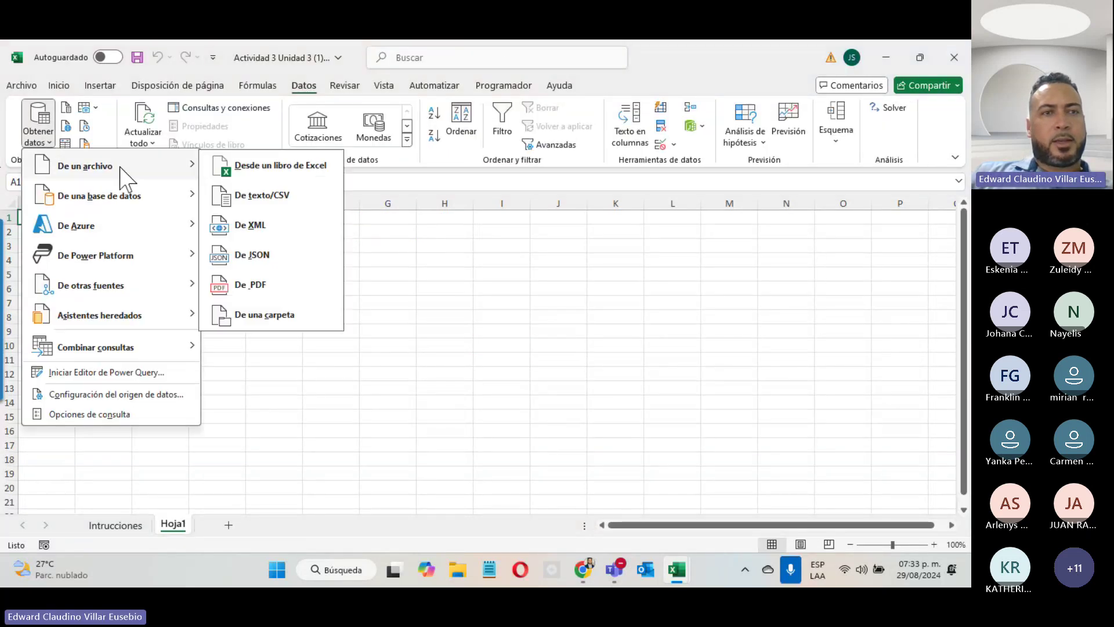
{"action": "left_click", "coordinate": [294, 168]}
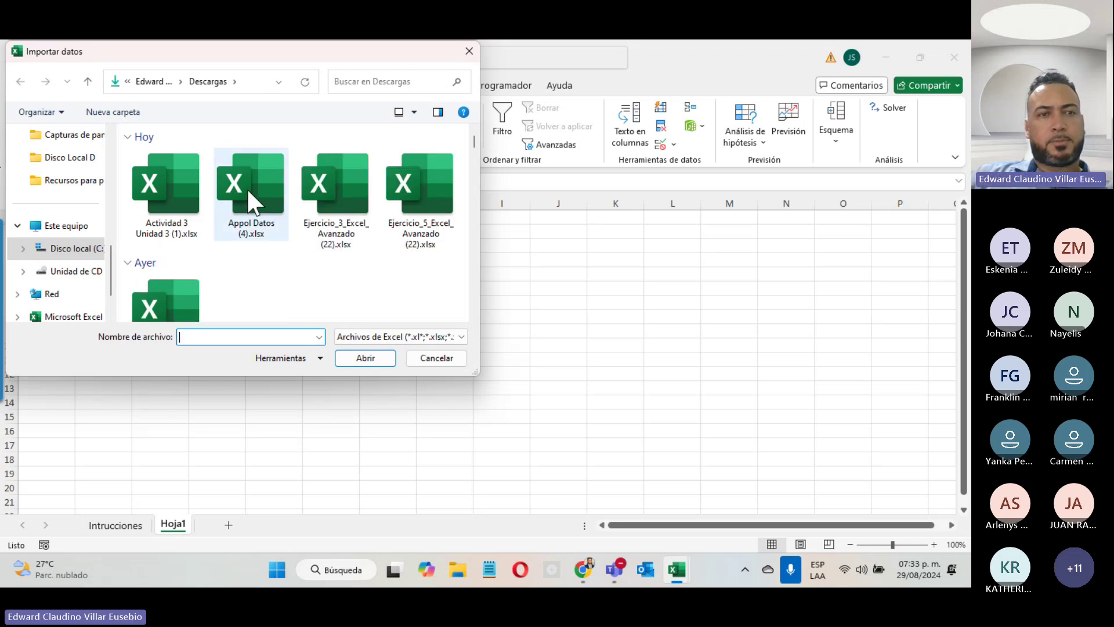
{"action": "double_click", "coordinate": [248, 190]}
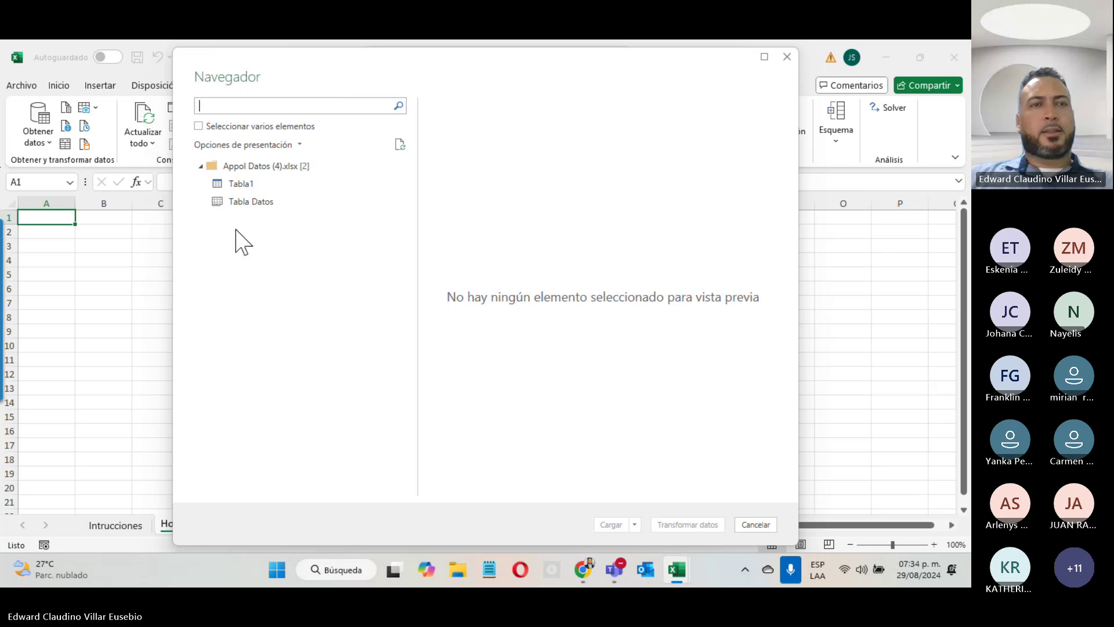
{"action": "left_click", "coordinate": [260, 204]}
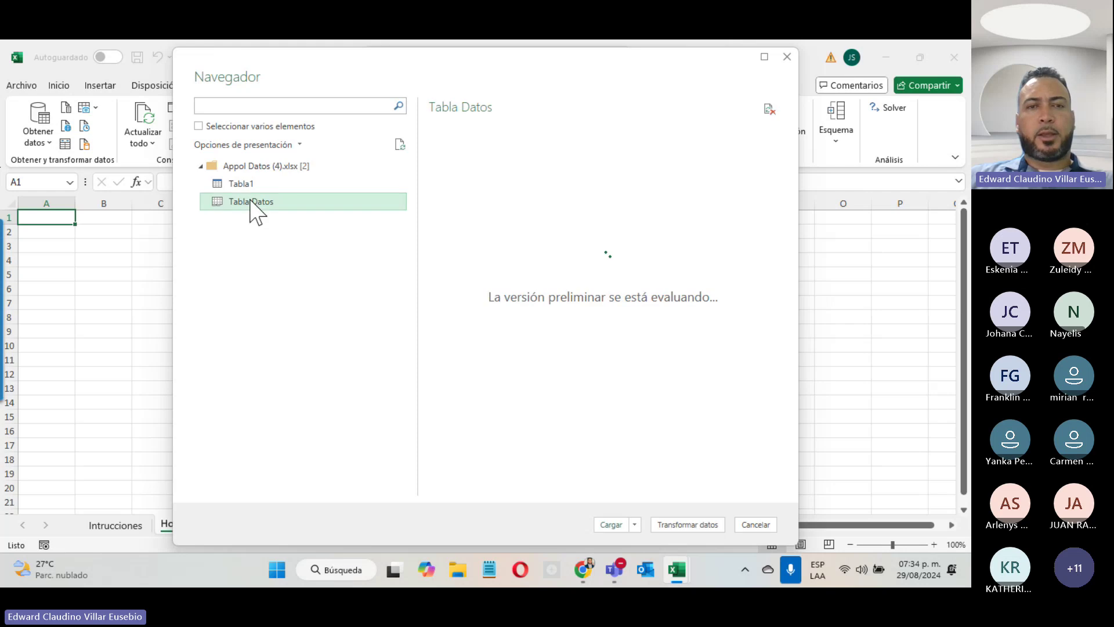
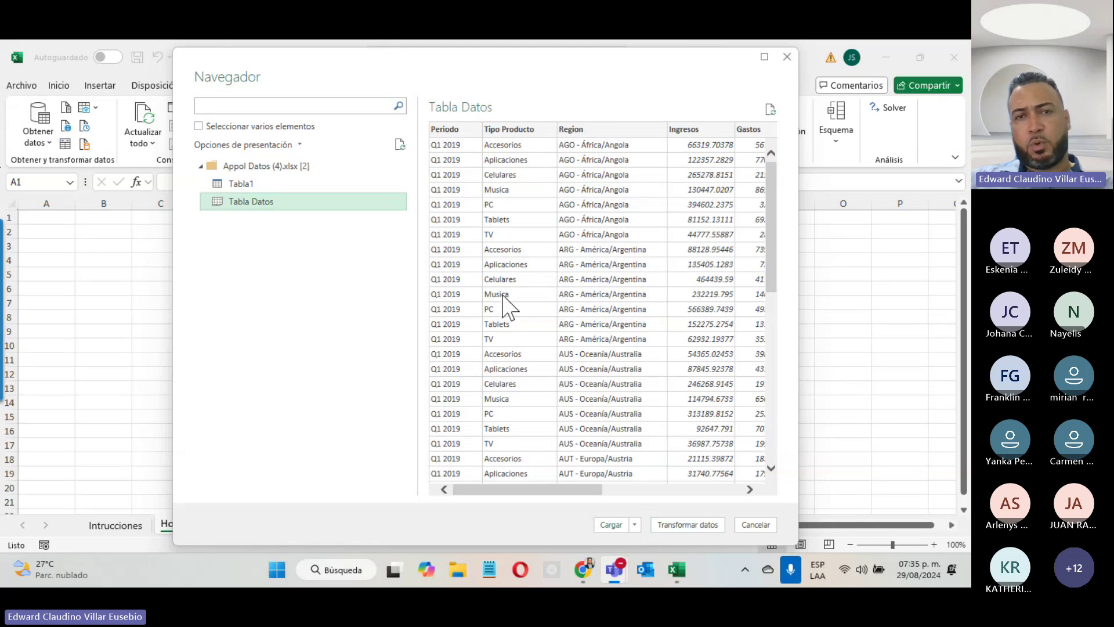
{"action": "left_click_drag", "start_coordinate": [540, 488], "coordinate": [481, 470]}
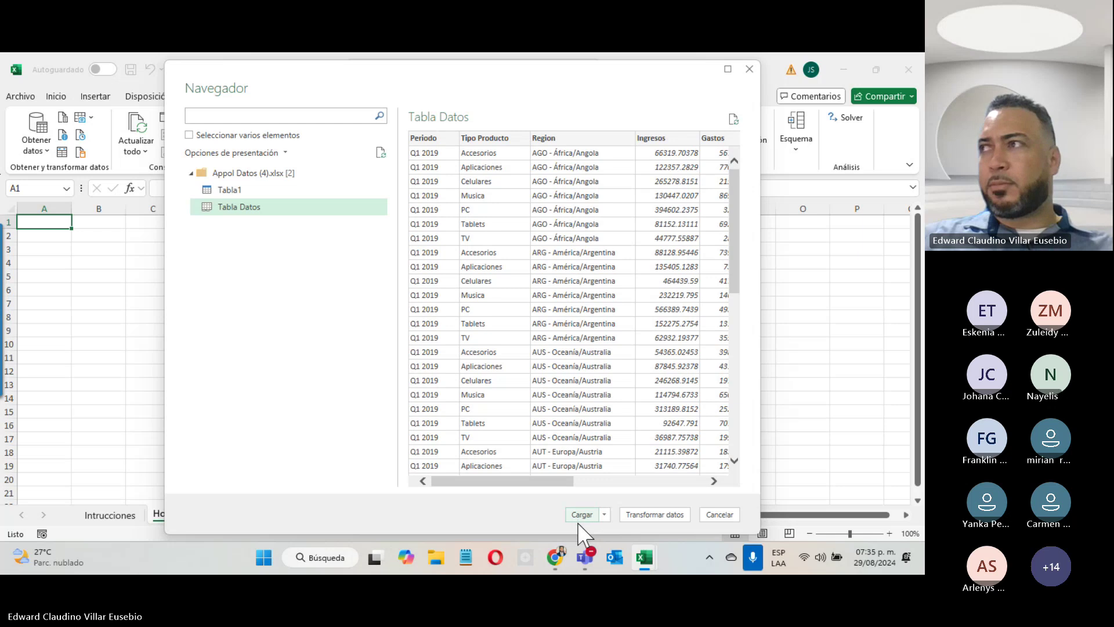
{"action": "mouse_move", "coordinate": [583, 558]}
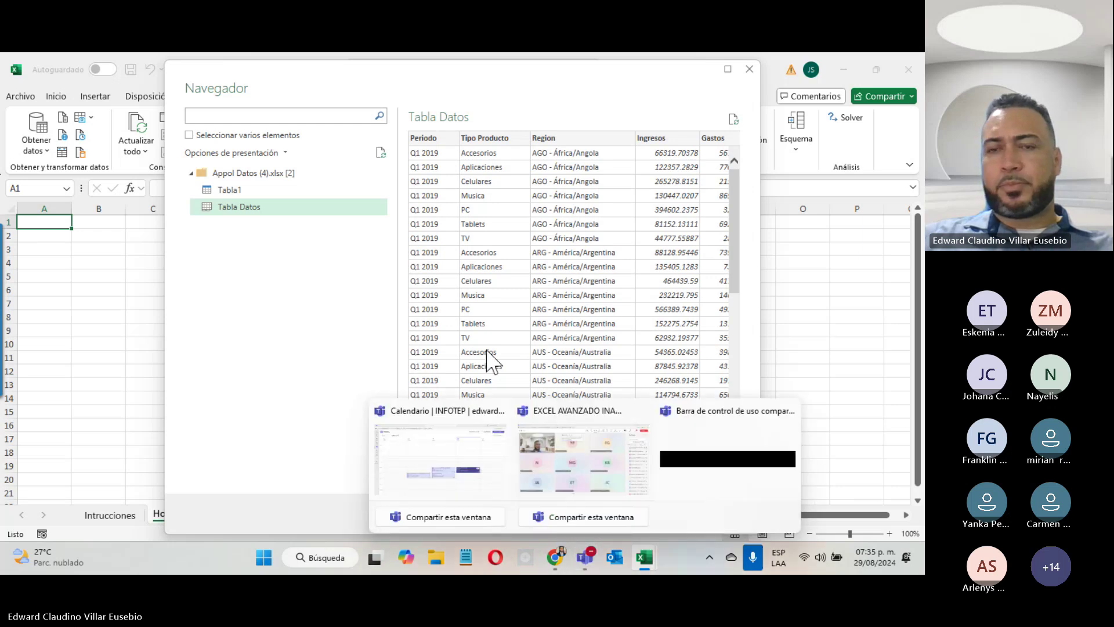
{"action": "left_click", "coordinate": [583, 514]}
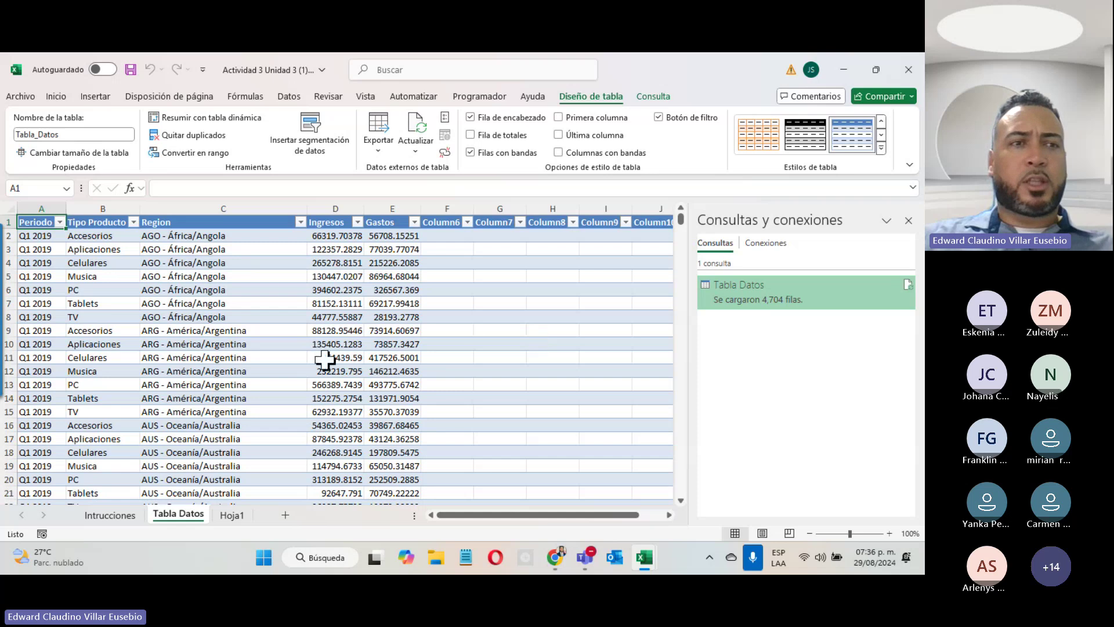
- Open the loaded Tabla Datos query in the Power Query editor
{"action": "left_click", "coordinate": [289, 96]}
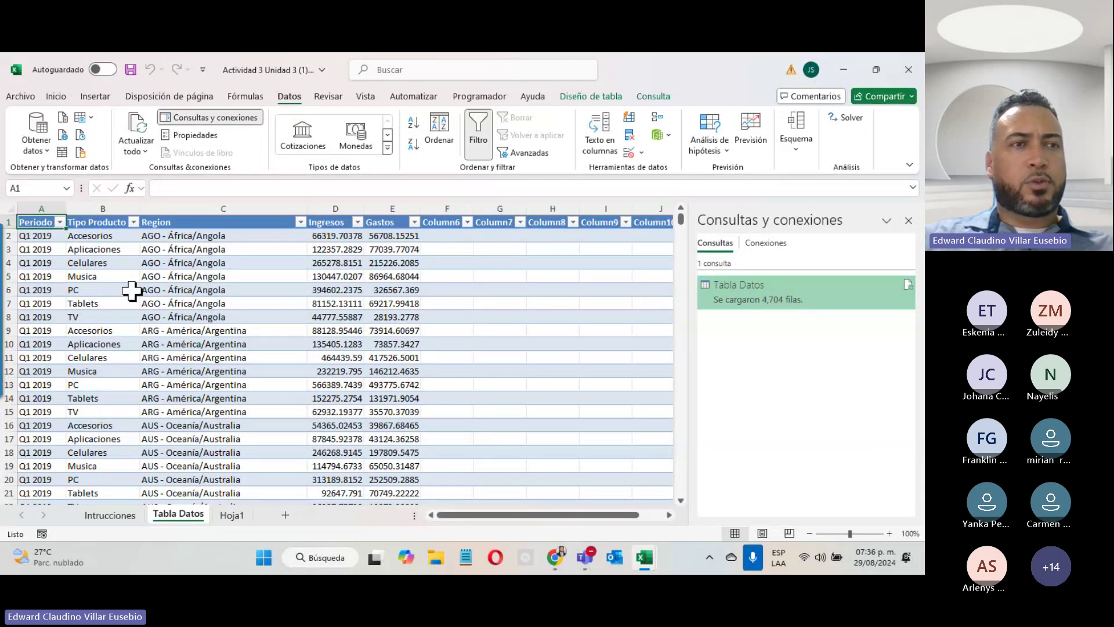
{"action": "left_click", "coordinate": [41, 148]}
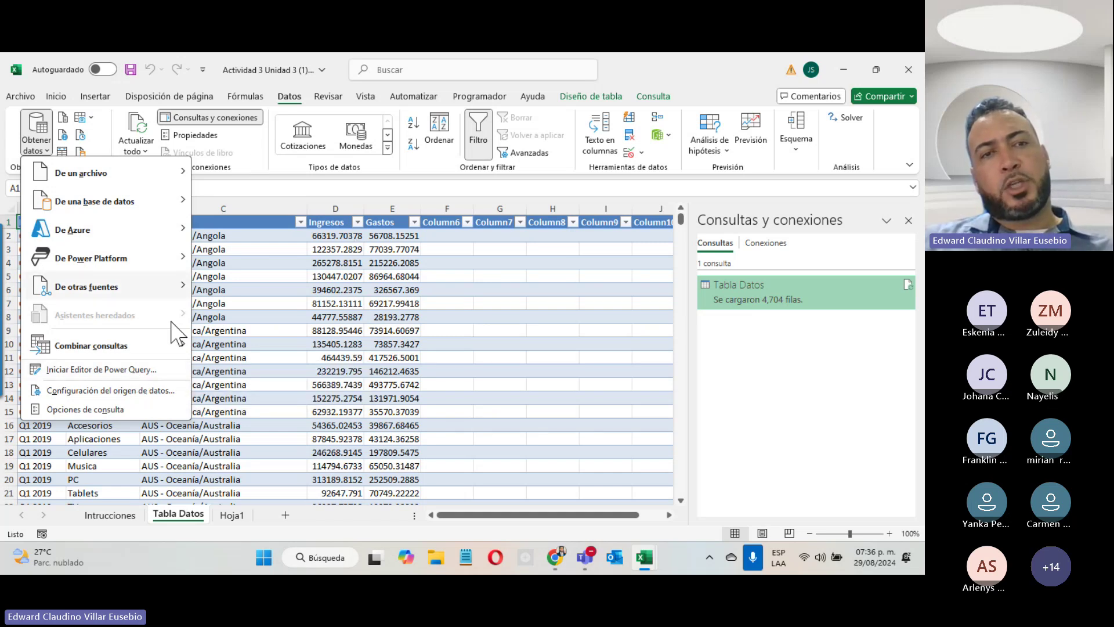
{"action": "mouse_move", "coordinate": [174, 287]}
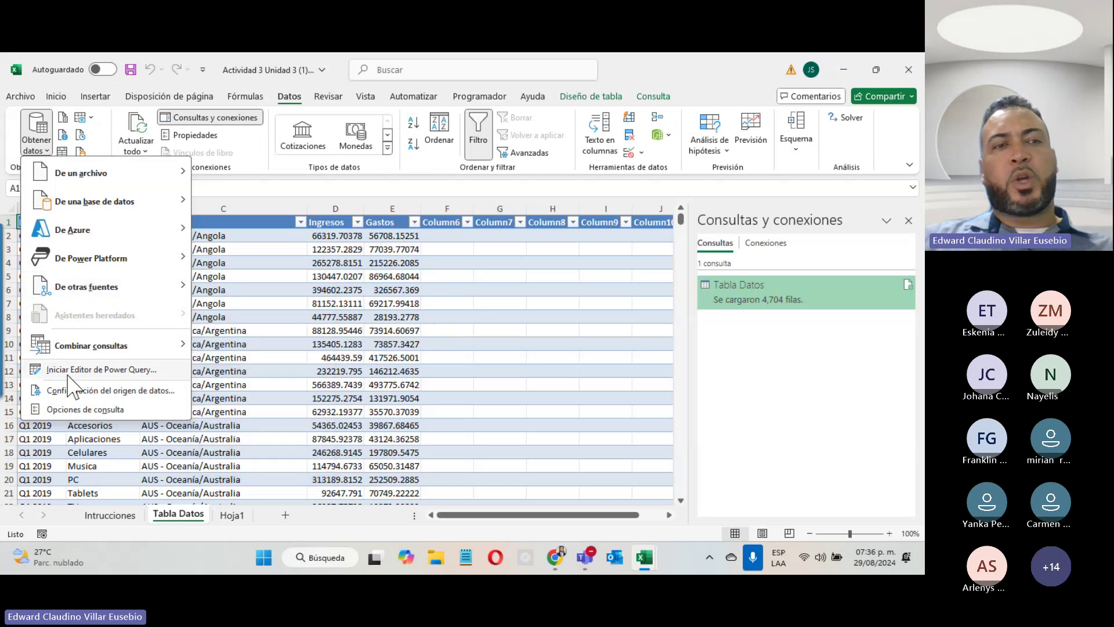
{"action": "left_click", "coordinate": [134, 369]}
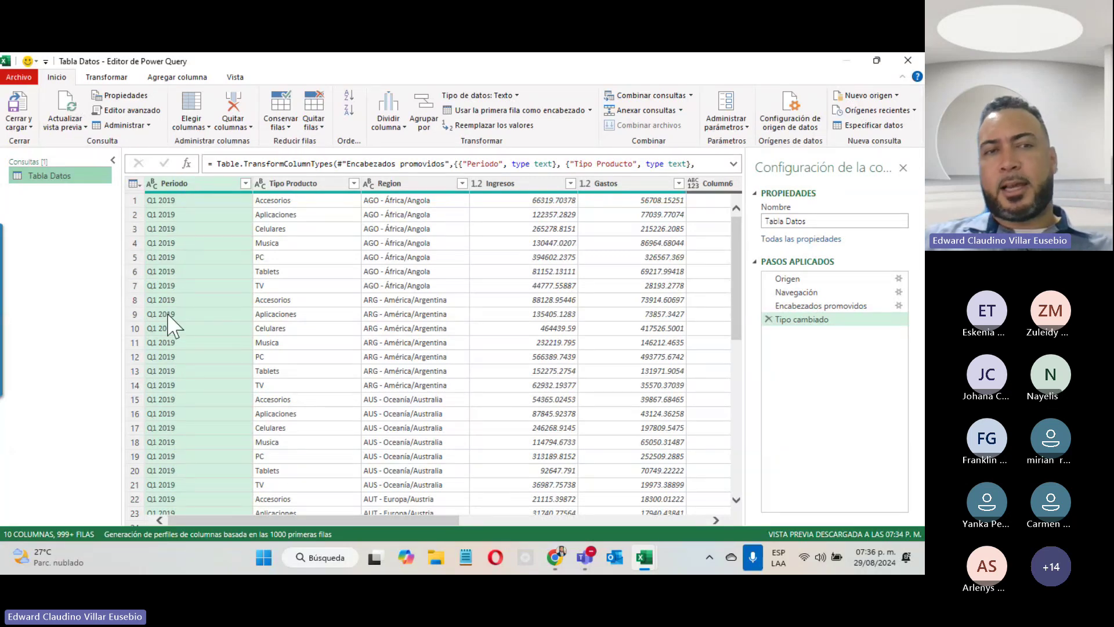
- Add a column extracting the text before a space delimiter from the Periodo column, and check its values at the end of the table
{"action": "left_click", "coordinate": [171, 78]}
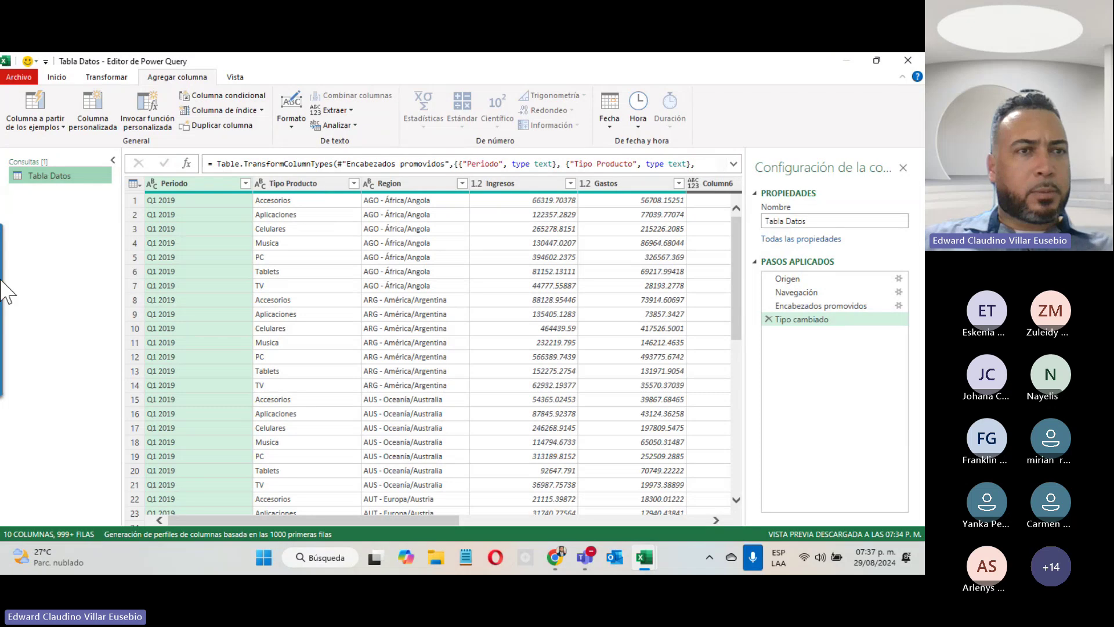
{"action": "left_click", "coordinate": [352, 110]}
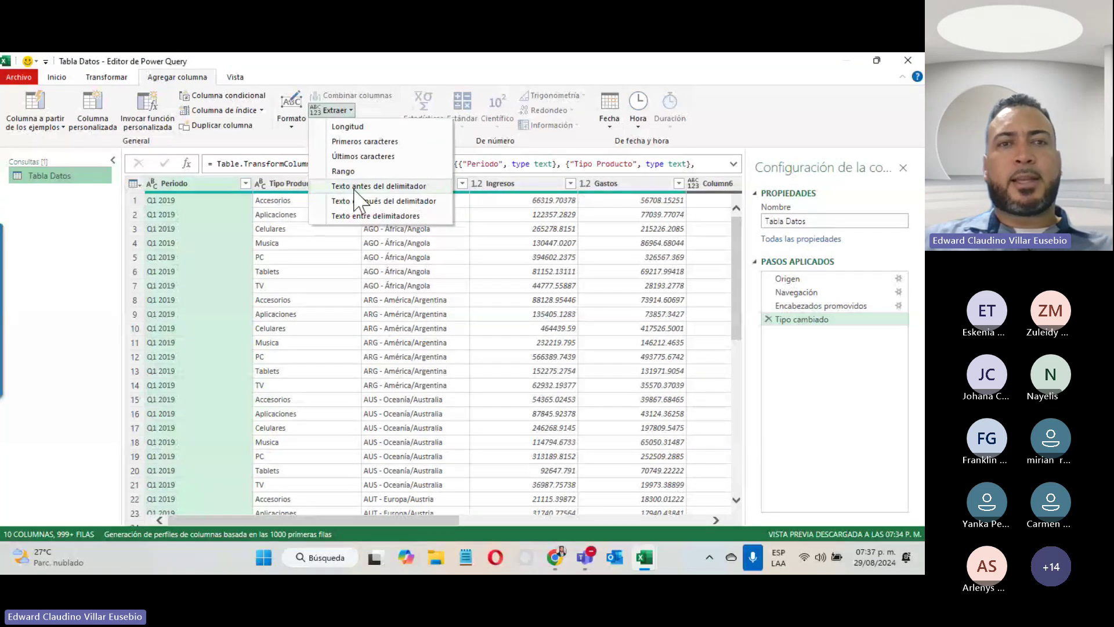
{"action": "left_click", "coordinate": [396, 187]}
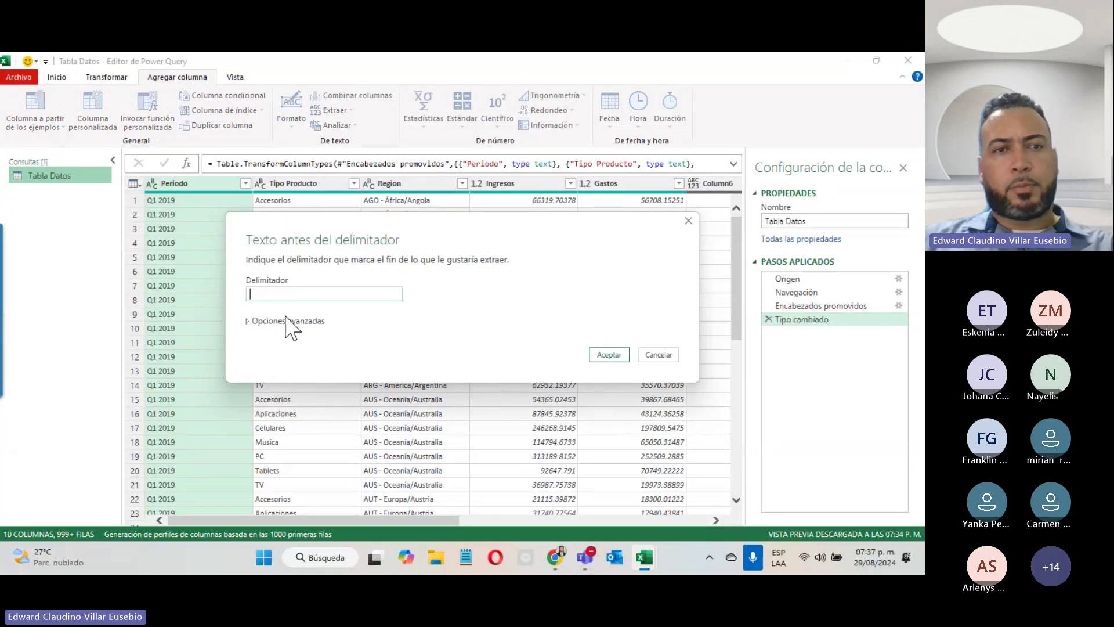
{"action": "left_click", "coordinate": [615, 355]}
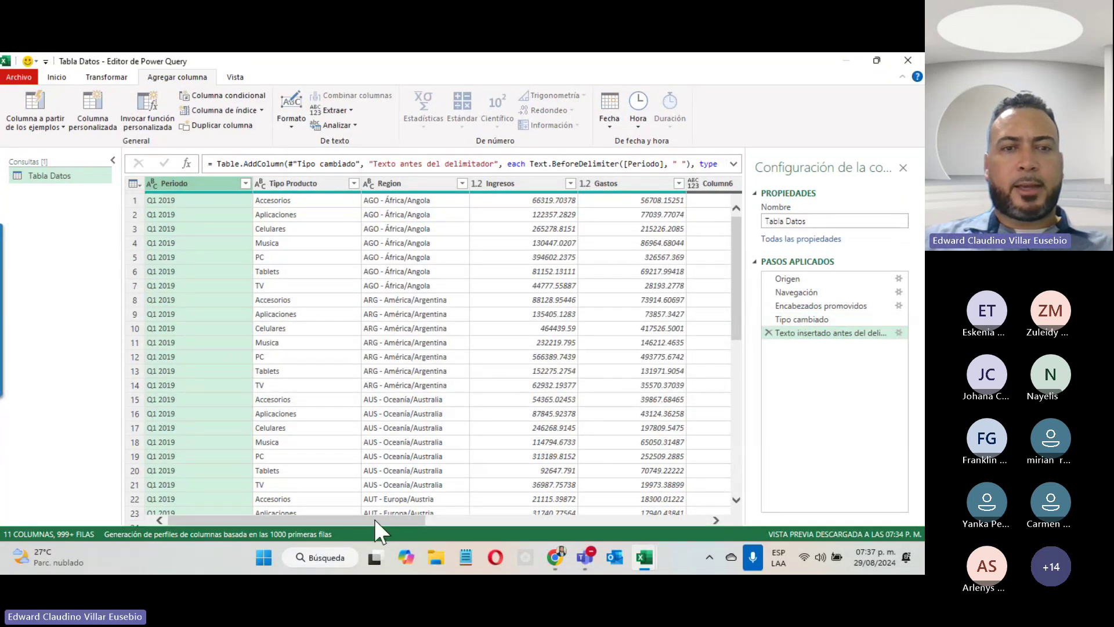
{"action": "left_click_drag", "start_coordinate": [375, 520], "coordinate": [729, 398]}
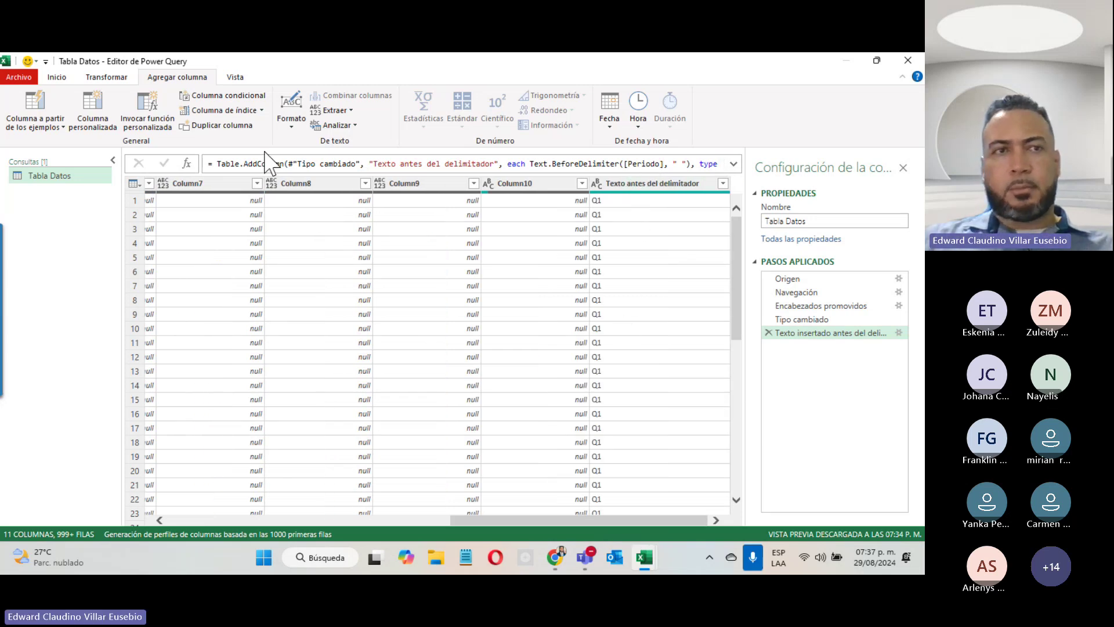
{"action": "left_click", "coordinate": [406, 521]}
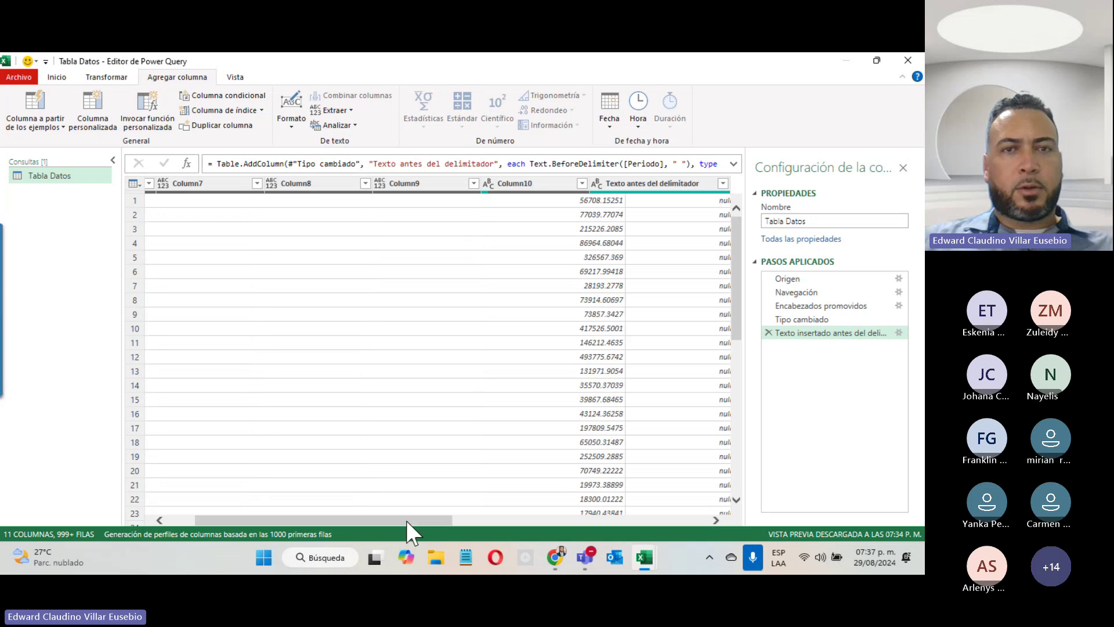
- Remove the empty columns Column6, Column7, Column8, Column9 and Column10 from the Tabla Datos query
{"action": "left_click", "coordinate": [667, 185]}
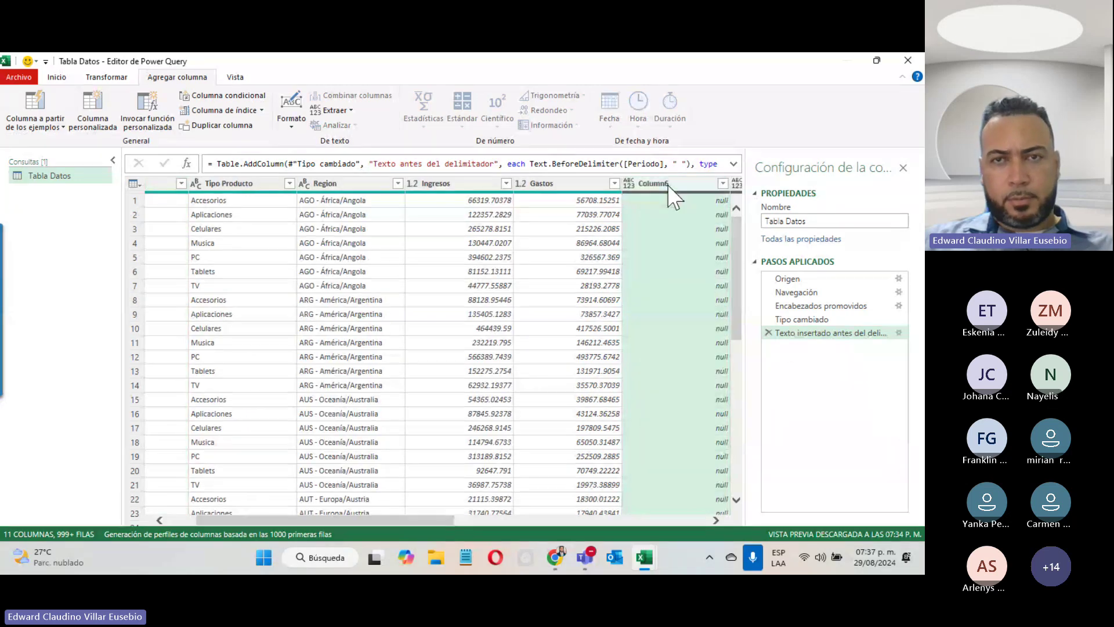
{"action": "right_click", "coordinate": [667, 185]}
{"action": "left_click", "coordinate": [661, 214]}
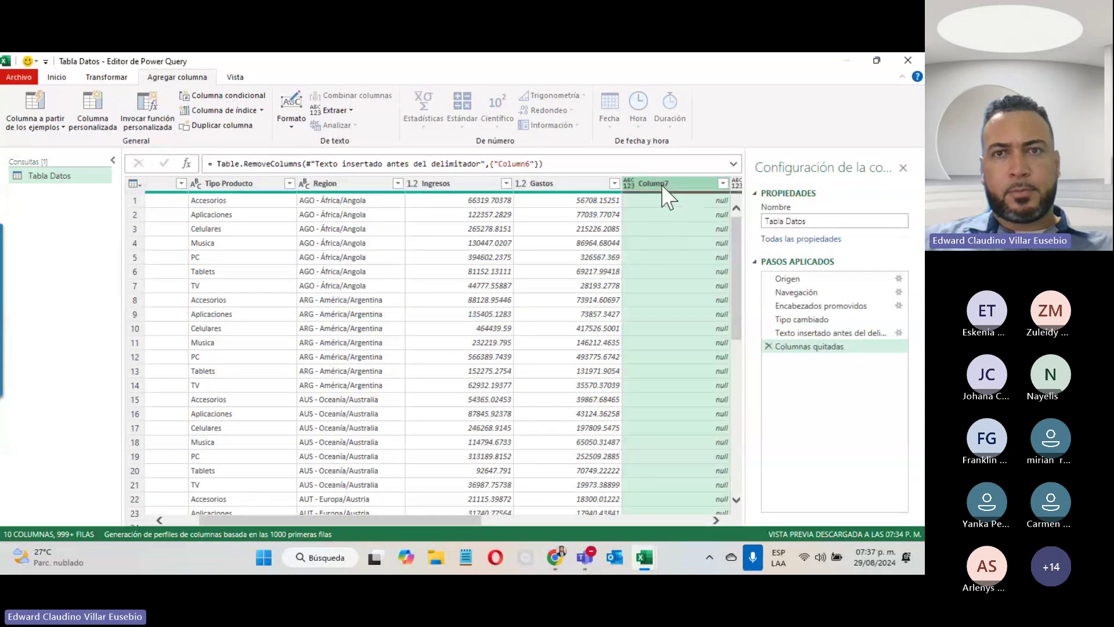
{"action": "right_click", "coordinate": [667, 186]}
{"action": "left_click", "coordinate": [676, 210]}
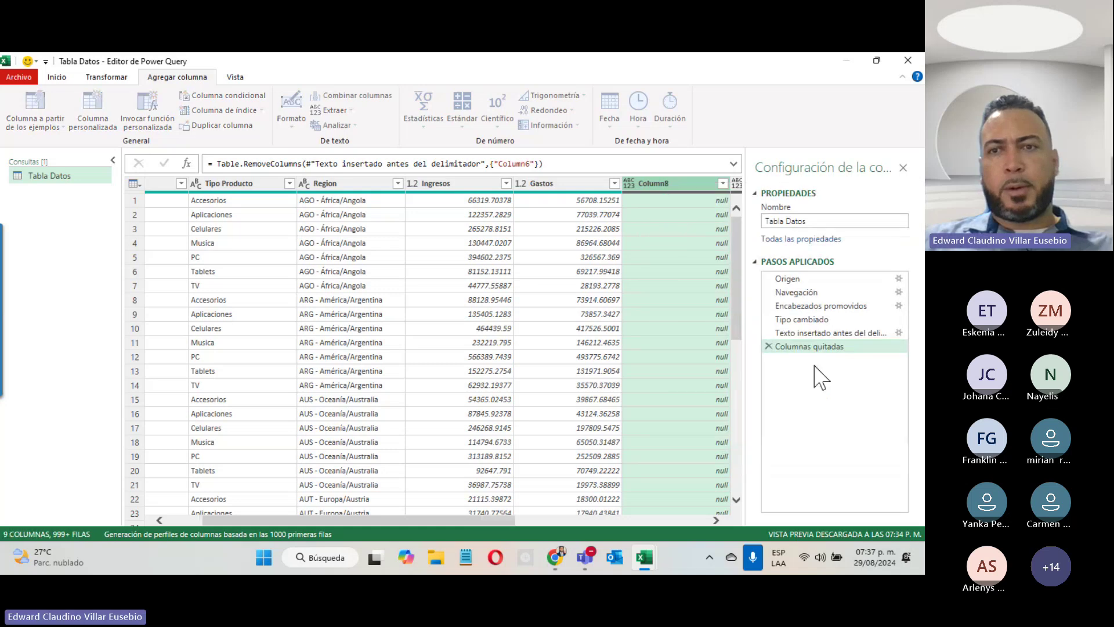
{"action": "right_click", "coordinate": [672, 185]}
{"action": "left_click", "coordinate": [673, 212]}
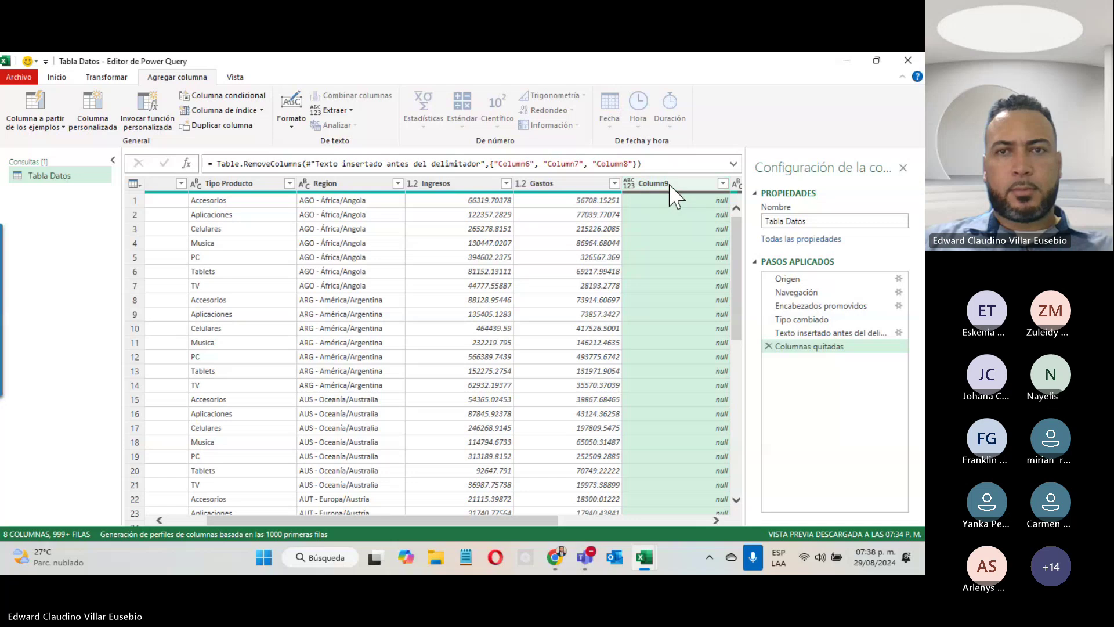
{"action": "right_click", "coordinate": [670, 184]}
{"action": "left_click", "coordinate": [673, 212]}
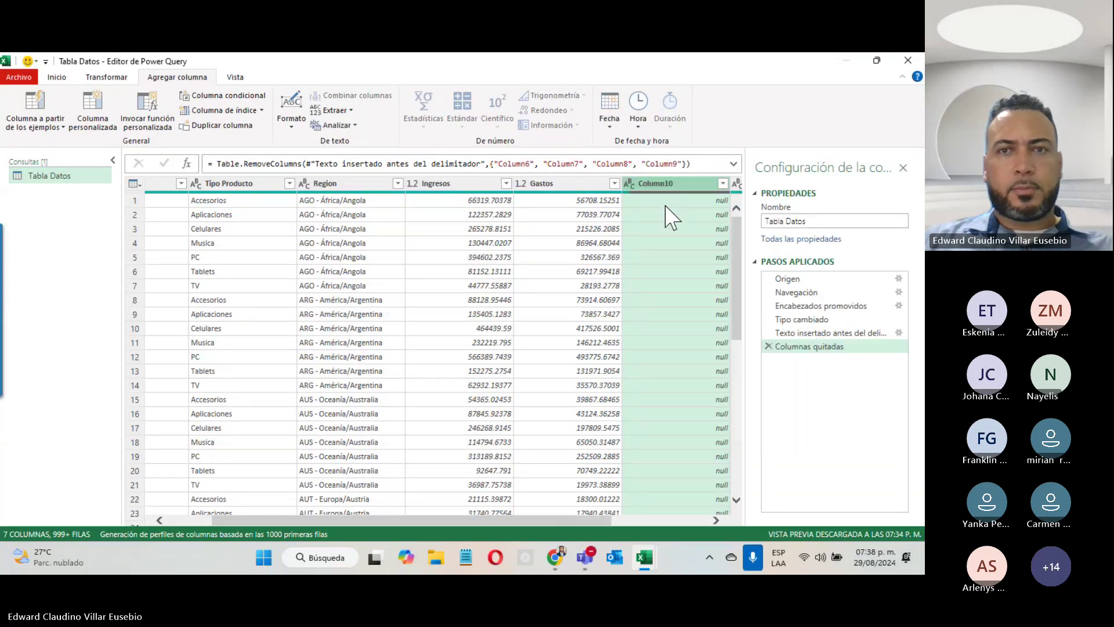
{"action": "right_click", "coordinate": [667, 186]}
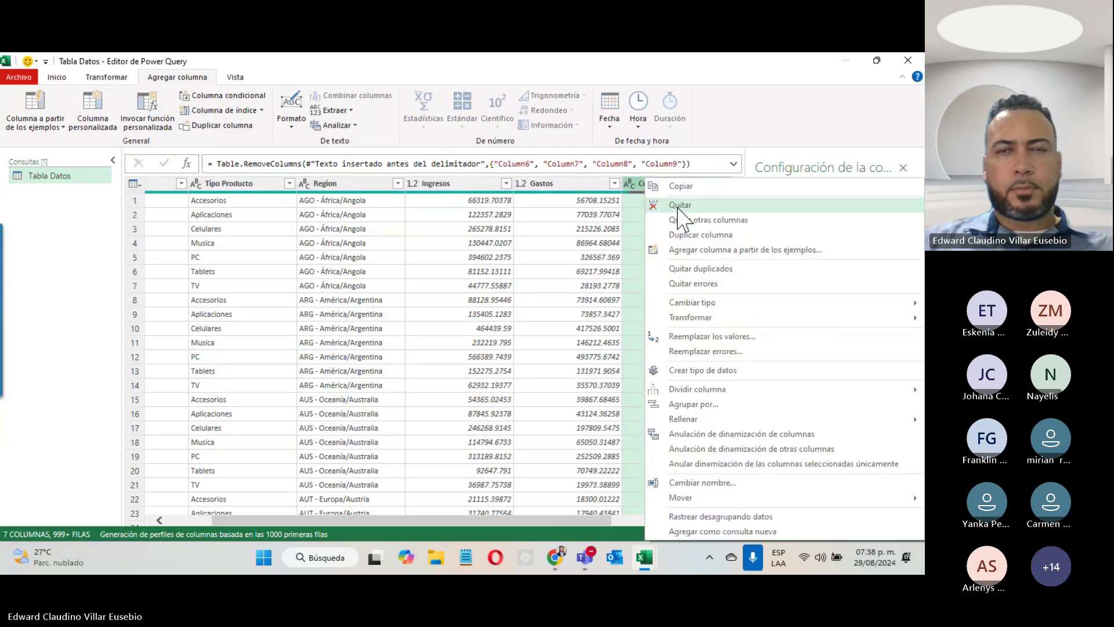
{"action": "left_click", "coordinate": [678, 206]}
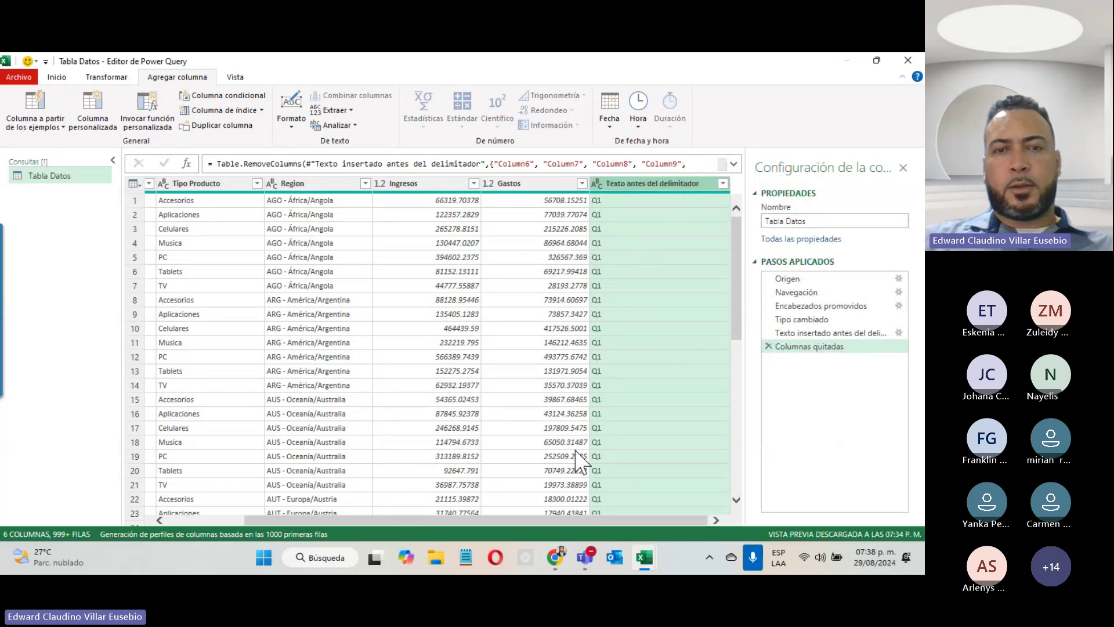
- Add a column extracting the text after a space delimiter from the Periodo column, and check its values at the end of the table
{"action": "left_click_drag", "start_coordinate": [444, 520], "coordinate": [359, 519]}
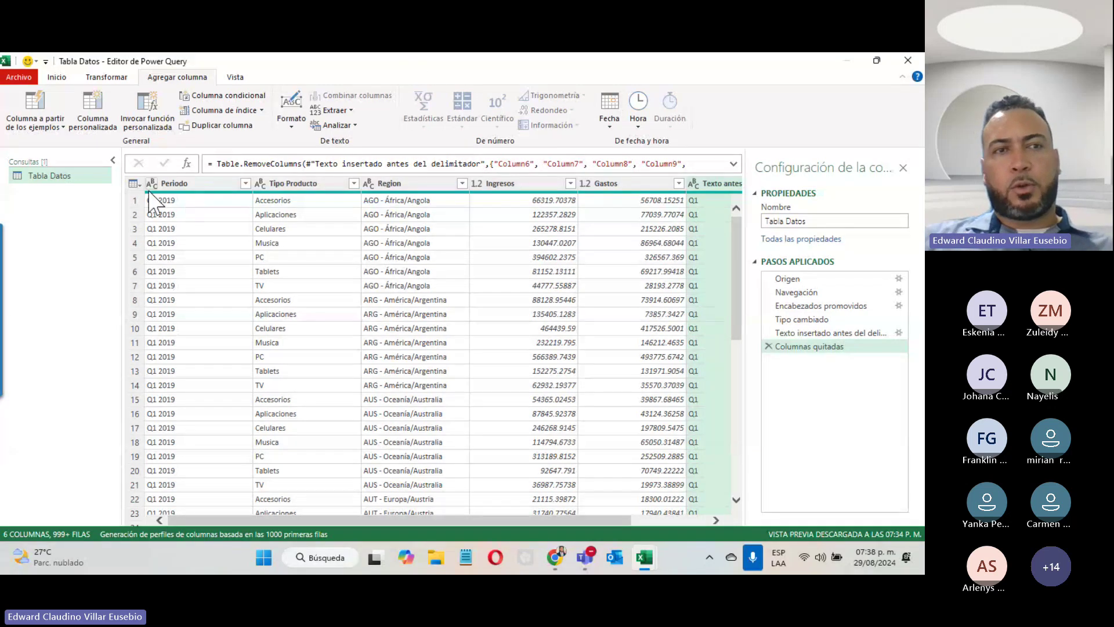
{"action": "right_click", "coordinate": [178, 183]}
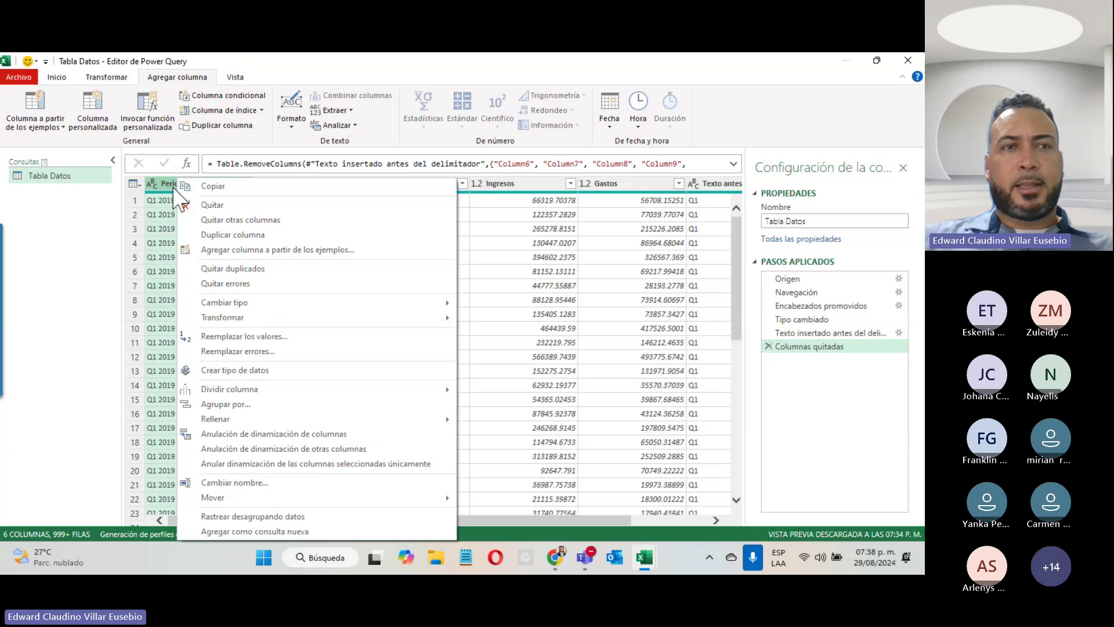
{"action": "left_click", "coordinate": [152, 182]}
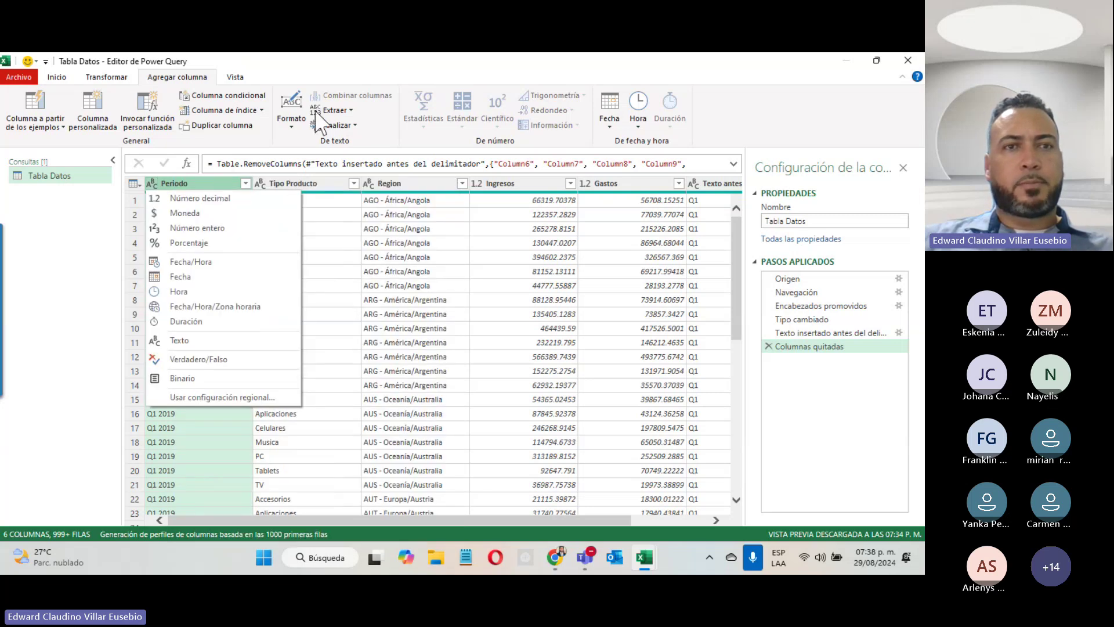
{"action": "left_click", "coordinate": [346, 110]}
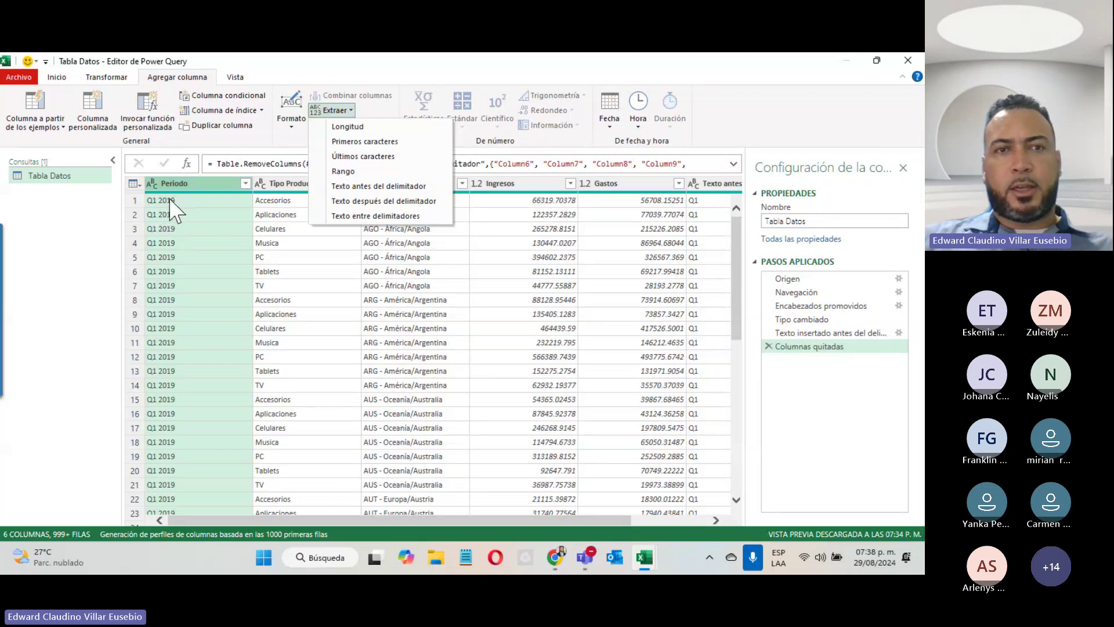
{"action": "left_click", "coordinate": [380, 202]}
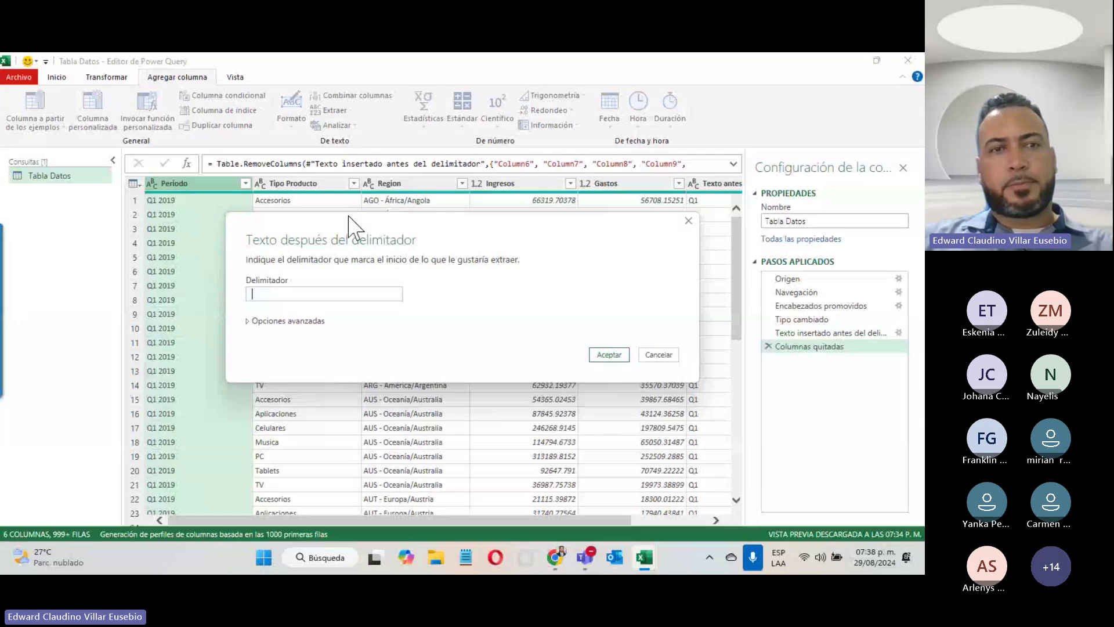
{"action": "left_click", "coordinate": [607, 364]}
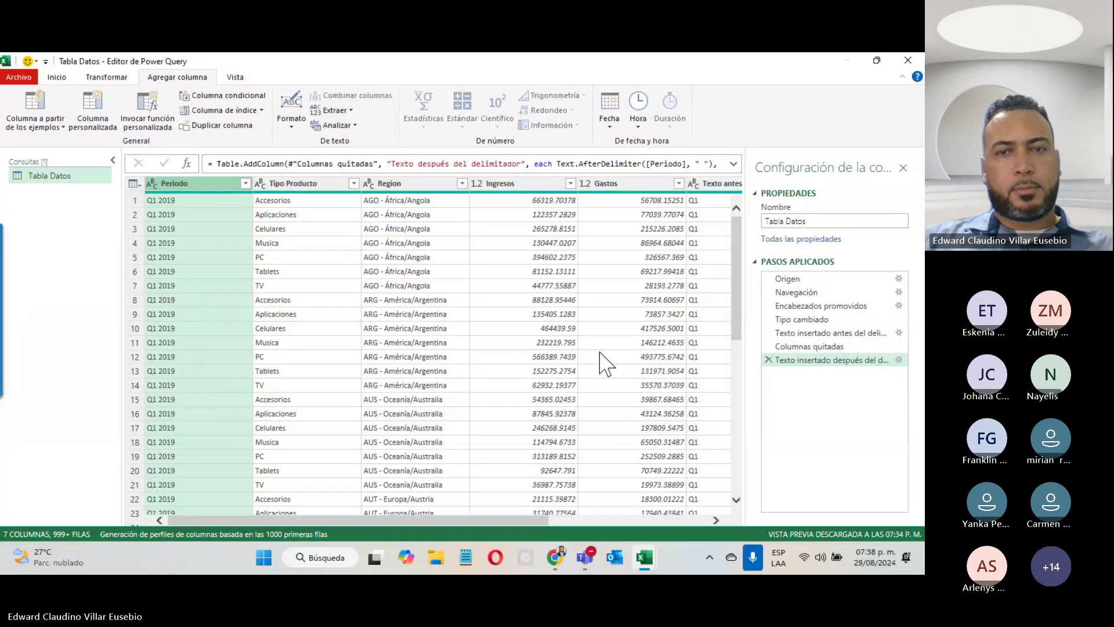
{"action": "left_click_drag", "start_coordinate": [444, 521], "coordinate": [607, 507]}
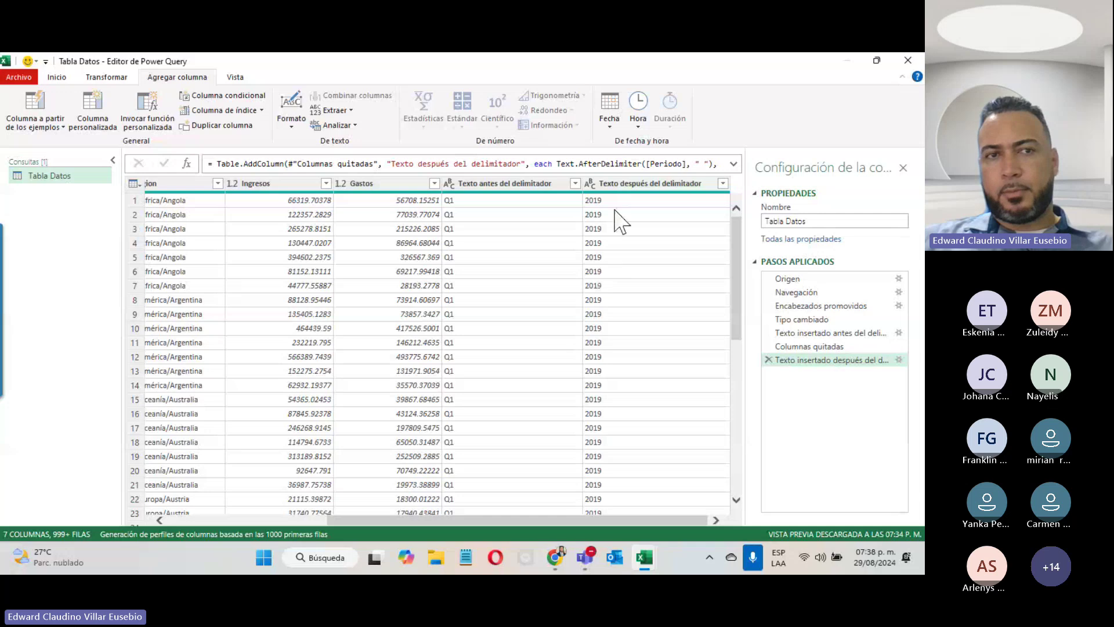
{"action": "left_click_drag", "start_coordinate": [541, 513], "coordinate": [358, 502]}
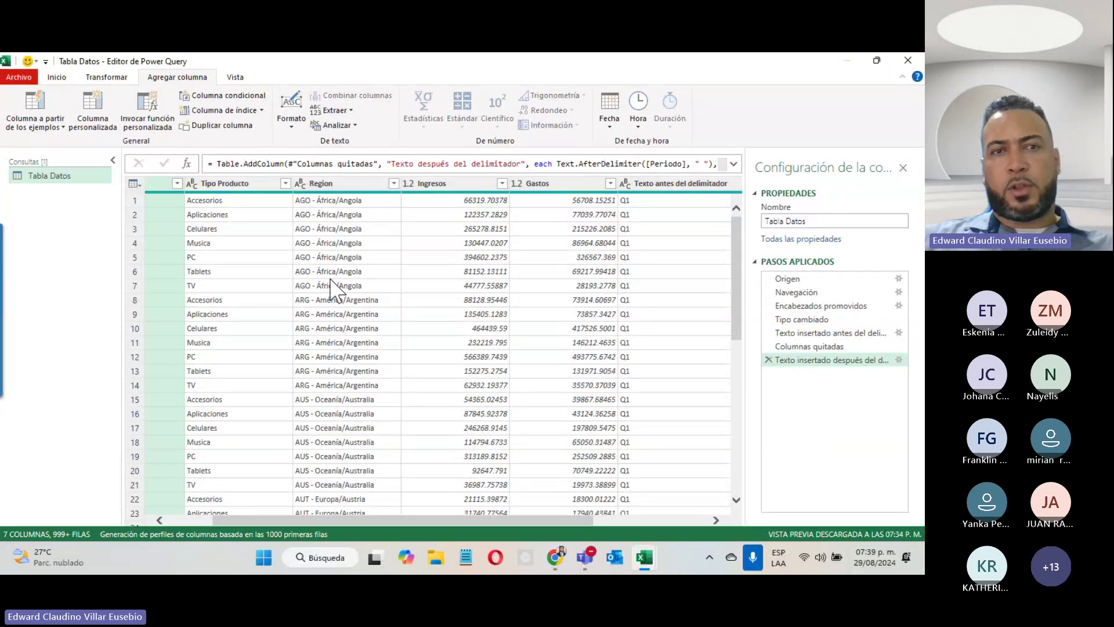
{"action": "left_click", "coordinate": [105, 76]}
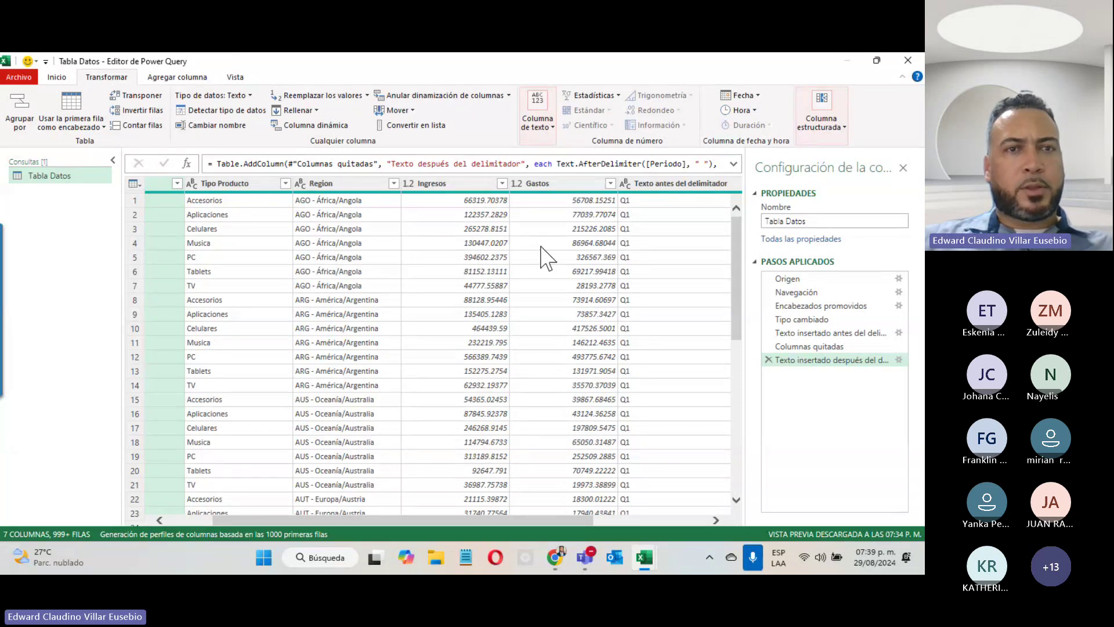
{"action": "left_click", "coordinate": [351, 189]}
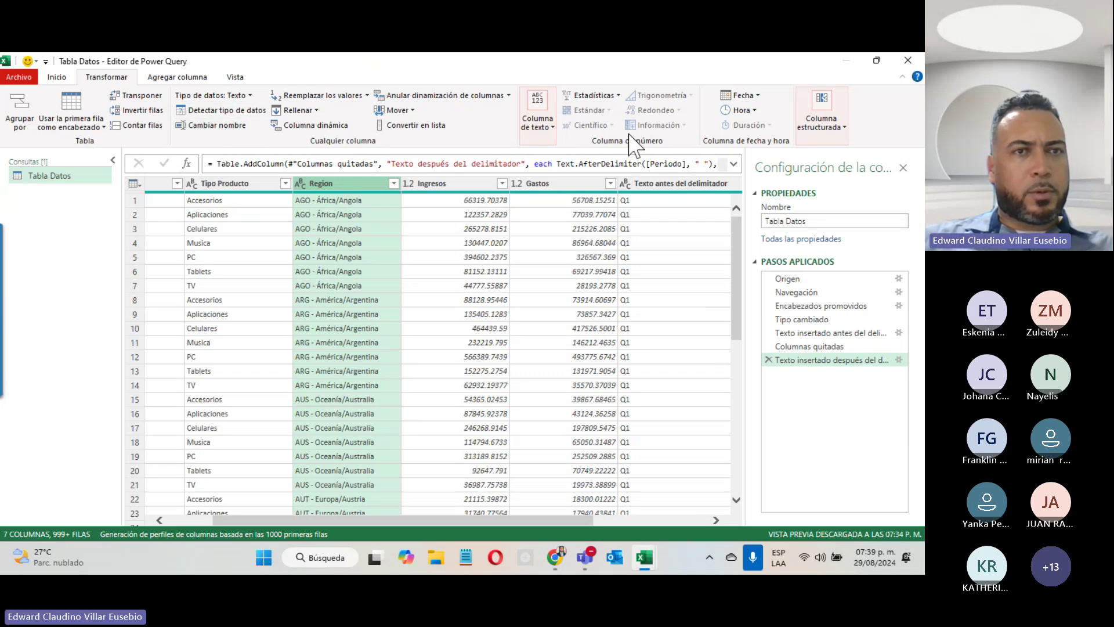
{"action": "left_click", "coordinate": [820, 122]}
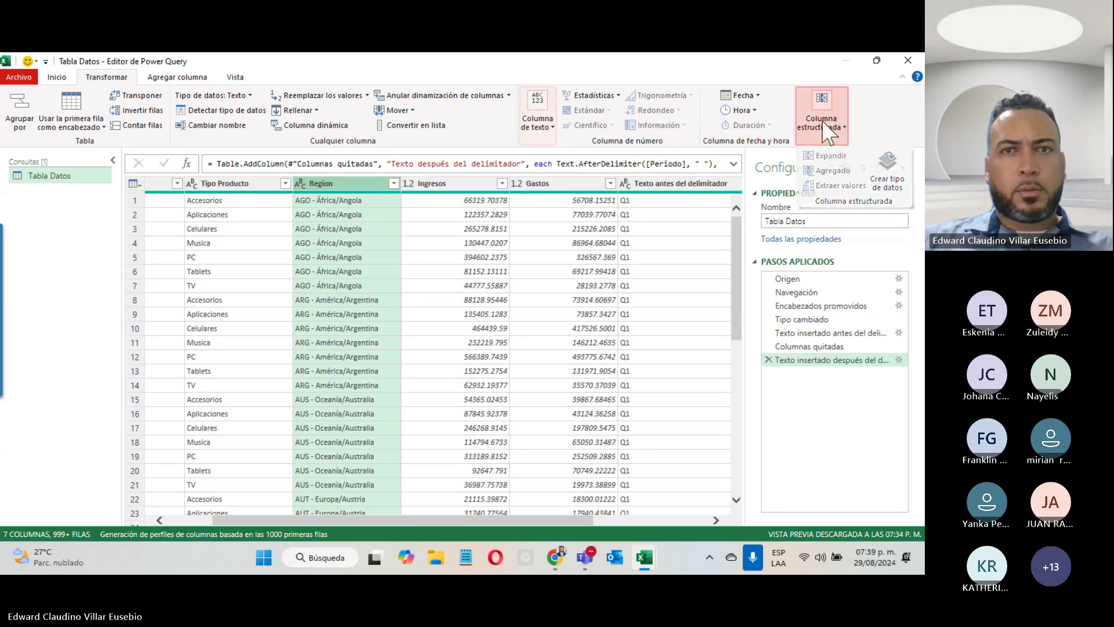
{"action": "left_click", "coordinate": [822, 121]}
{"action": "key", "text": "alt+Tab"}
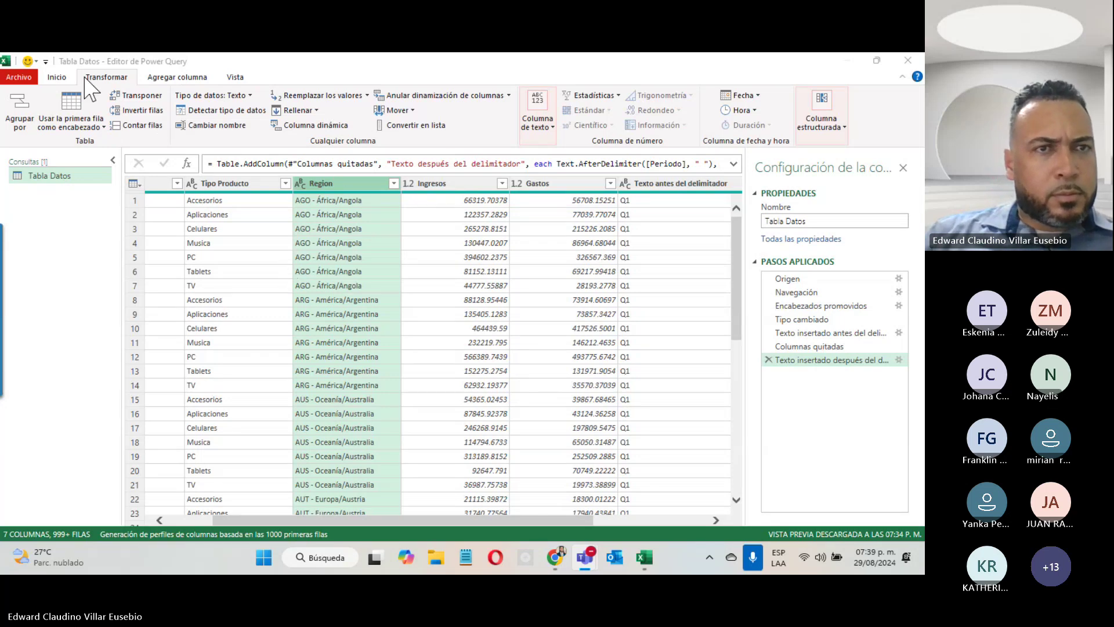
{"action": "right_click", "coordinate": [335, 185]}
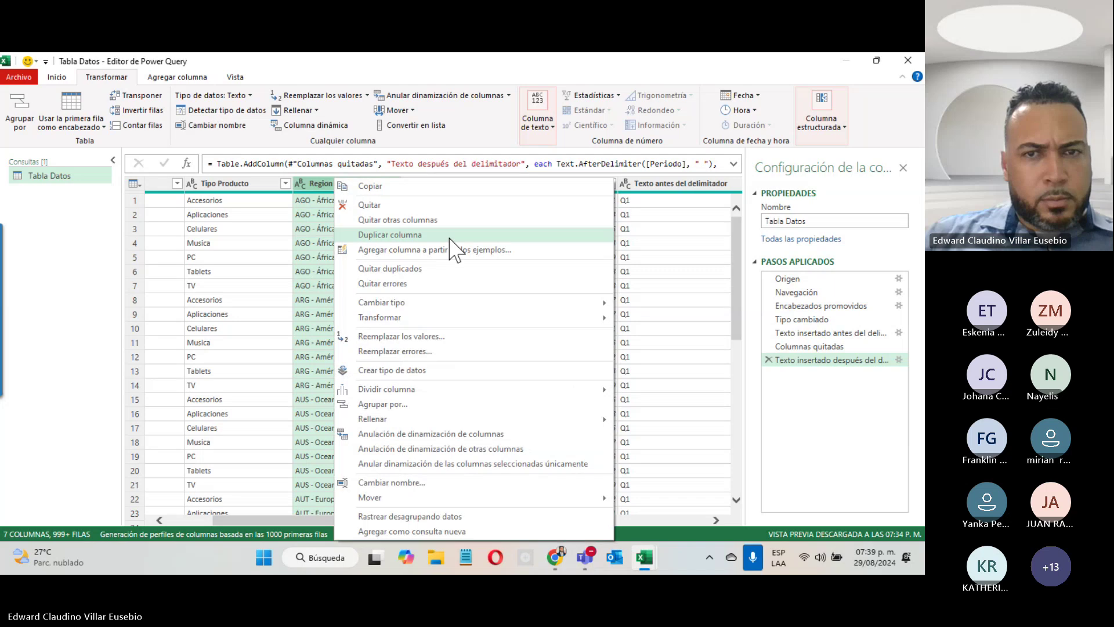
{"action": "mouse_move", "coordinate": [441, 321]}
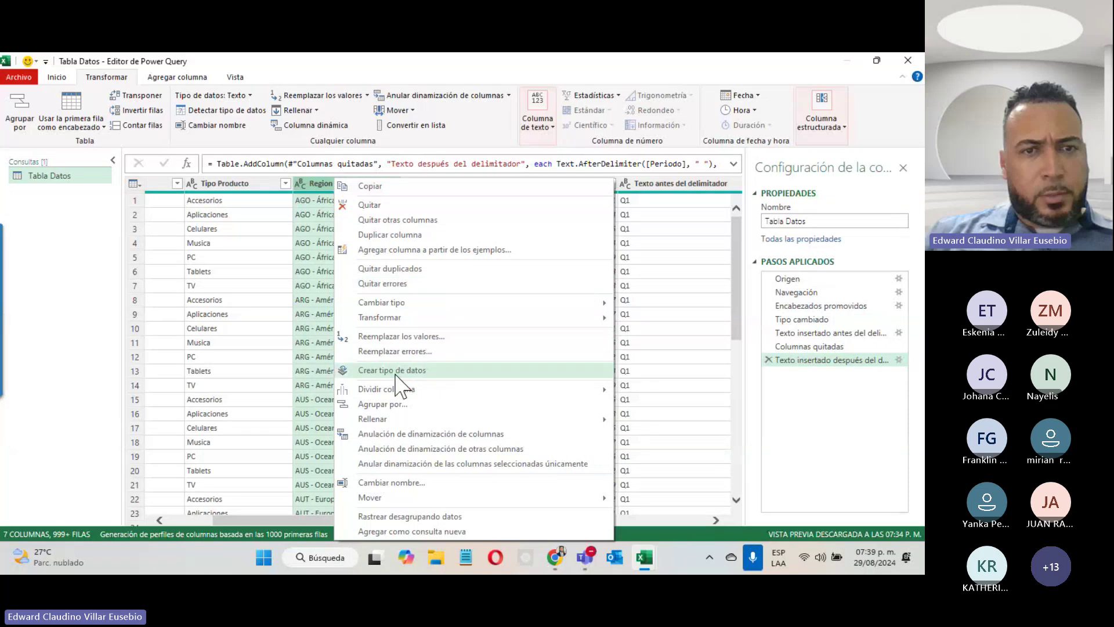
{"action": "mouse_move", "coordinate": [375, 392]}
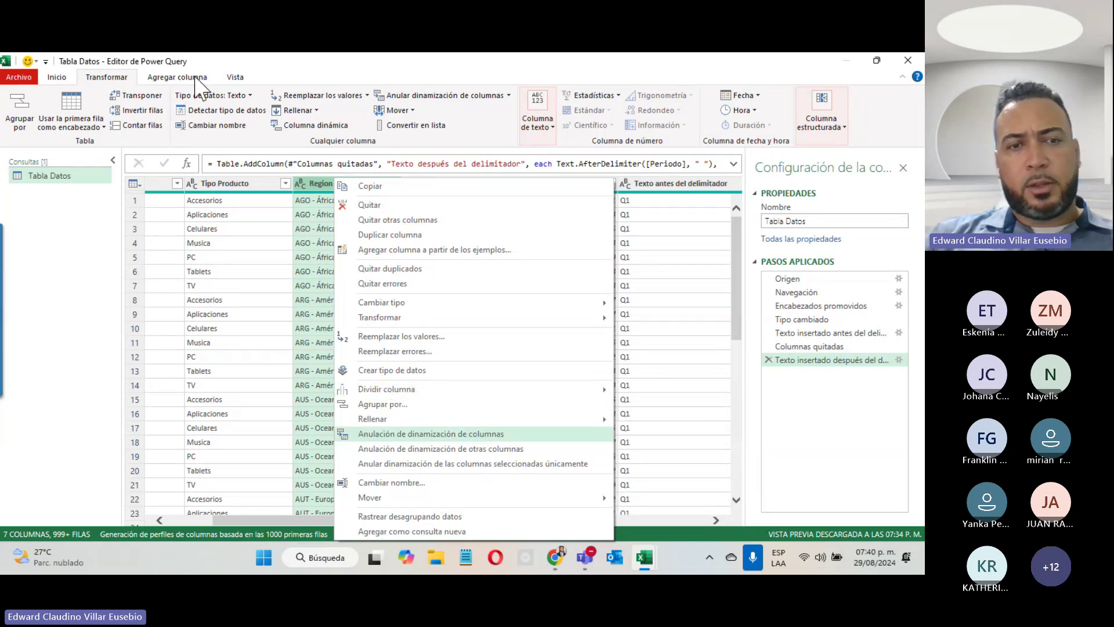
{"action": "left_click", "coordinate": [201, 520]}
{"action": "left_click", "coordinate": [201, 520]}
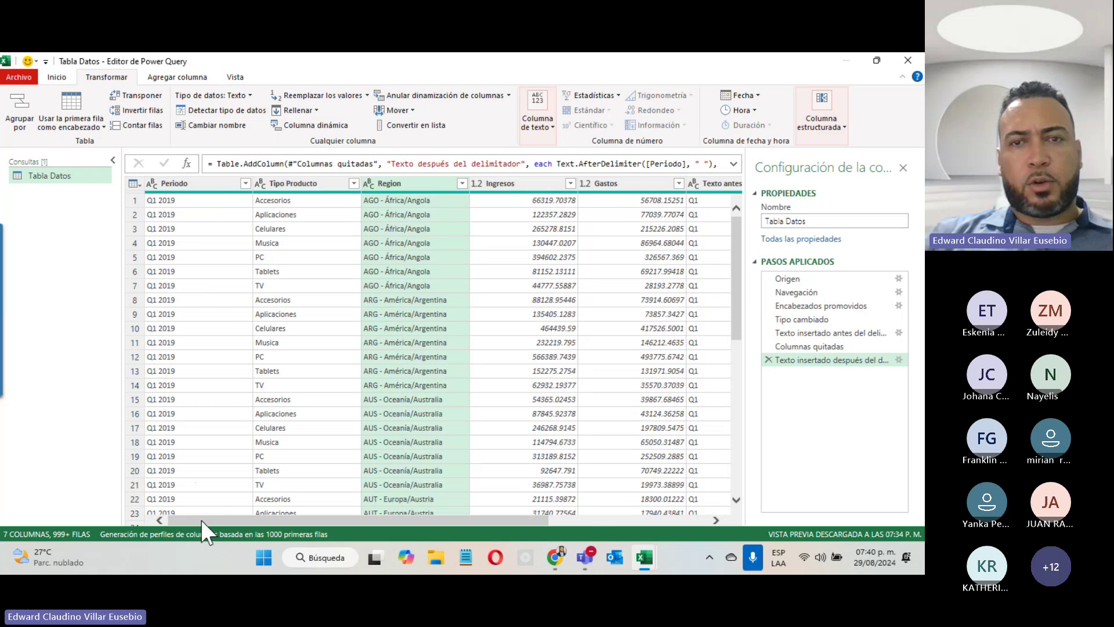
{"action": "left_click_drag", "start_coordinate": [201, 520], "coordinate": [336, 526]}
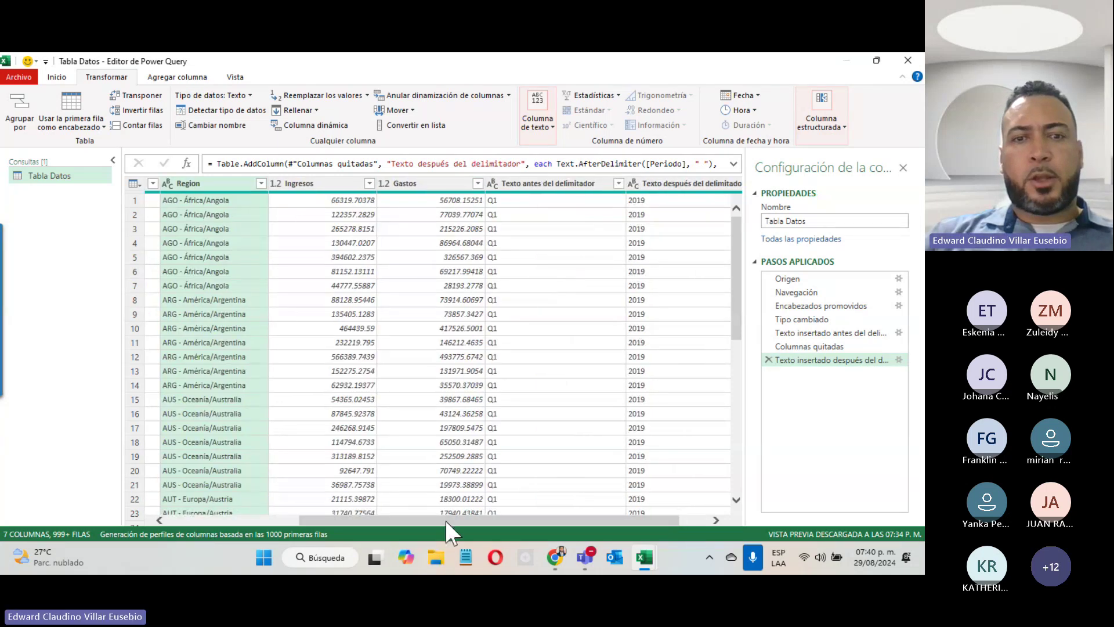
{"action": "left_click_drag", "start_coordinate": [439, 520], "coordinate": [301, 520]}
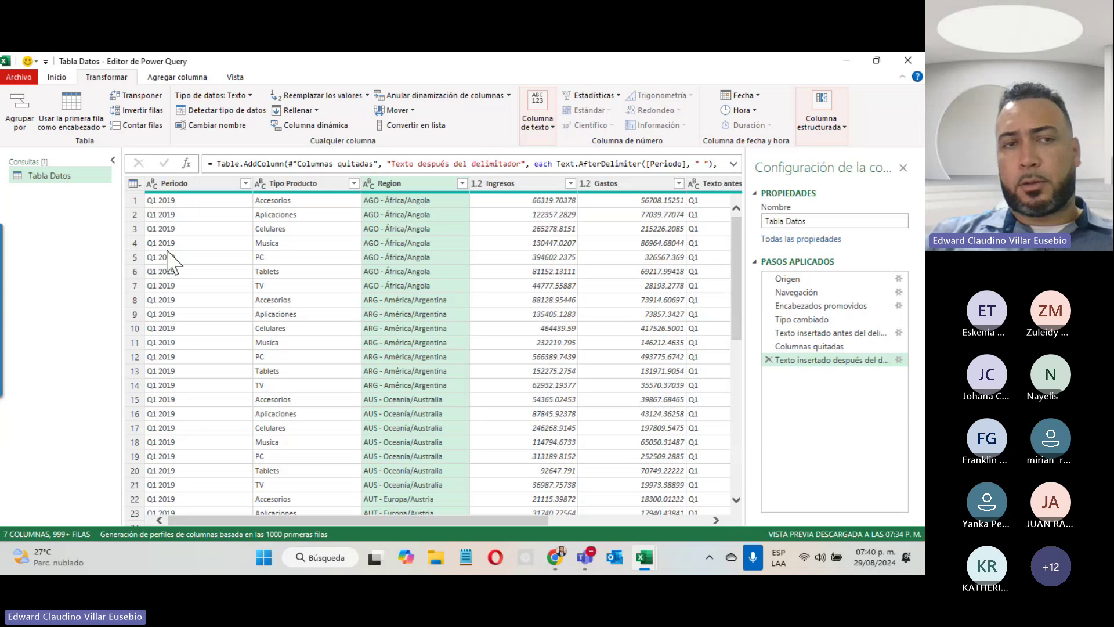
{"action": "right_click", "coordinate": [383, 186]}
{"action": "mouse_move", "coordinate": [450, 390]}
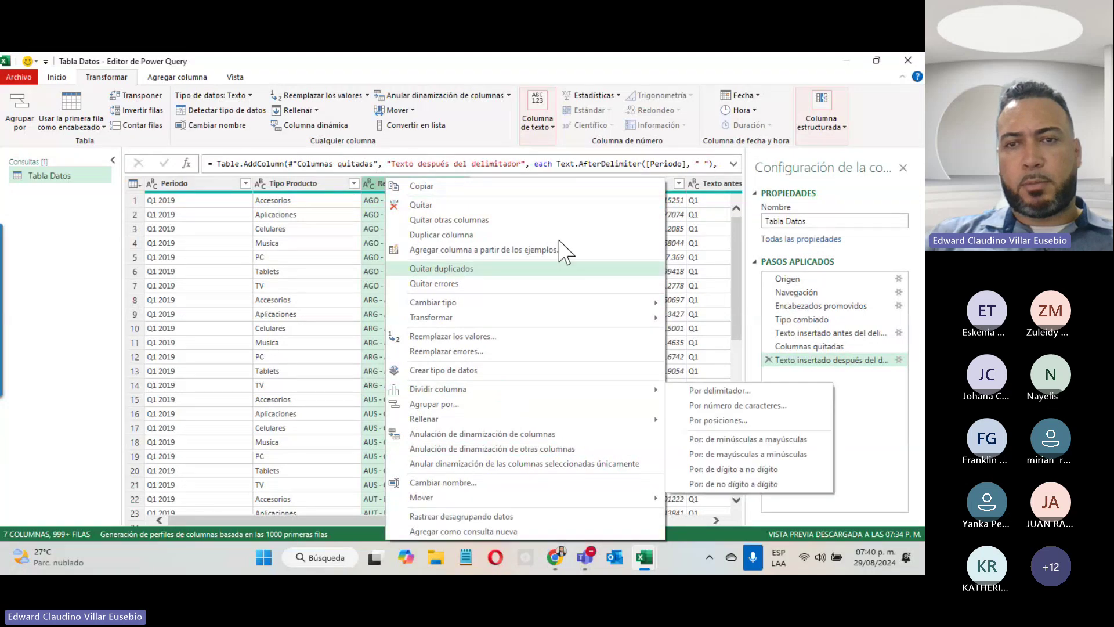
{"action": "left_click", "coordinate": [376, 183]}
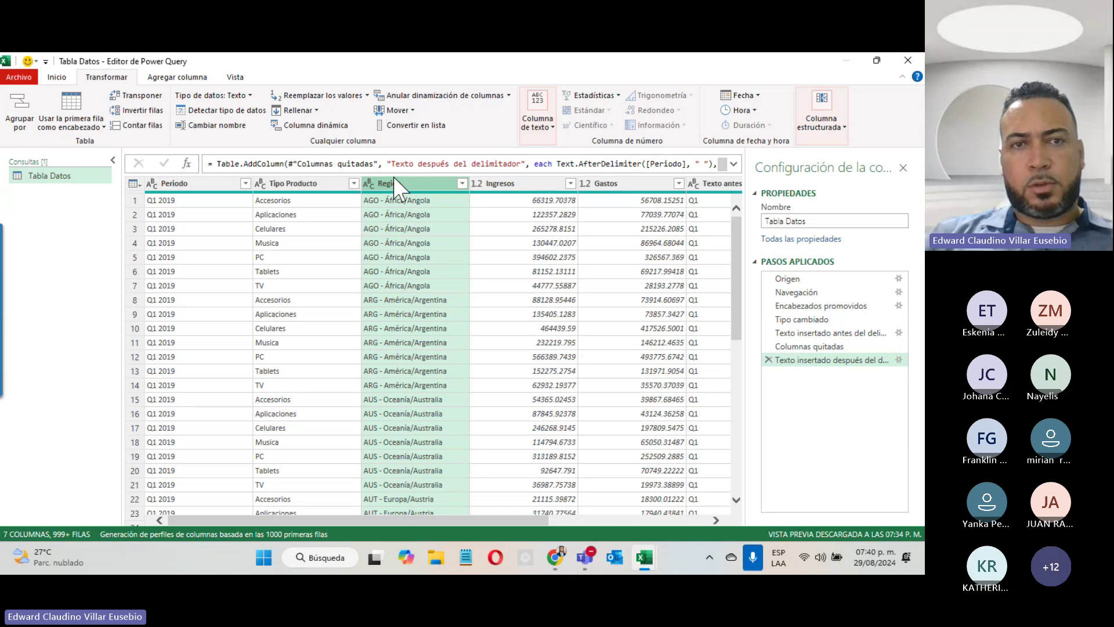
- Split the Region column at each occurrence of the custom delimiter "/"
{"action": "right_click", "coordinate": [412, 180]}
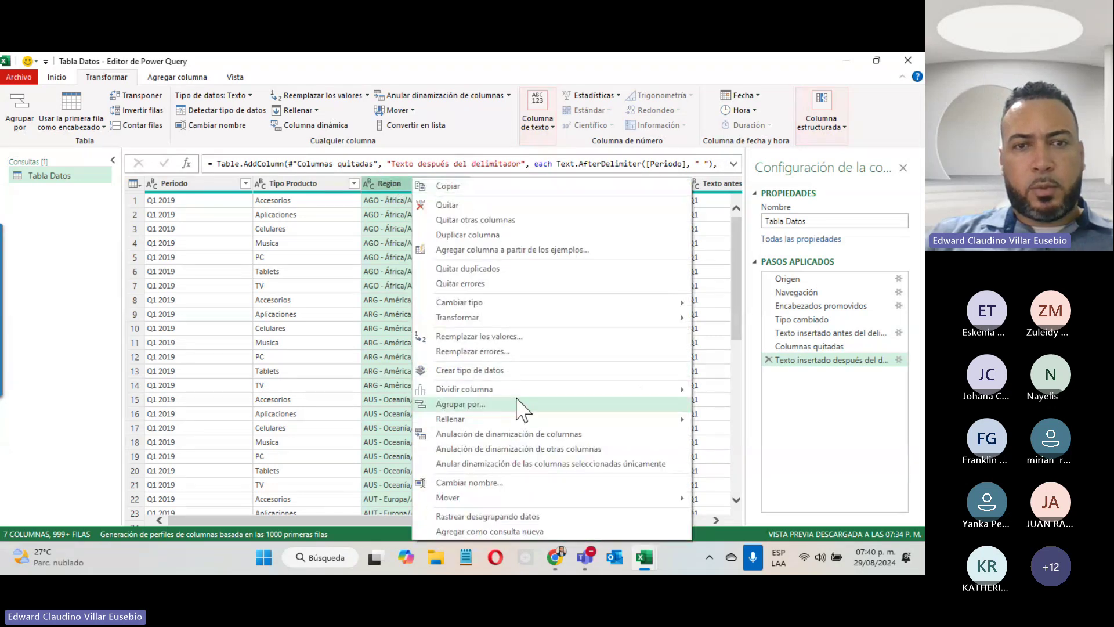
{"action": "mouse_move", "coordinate": [522, 392]}
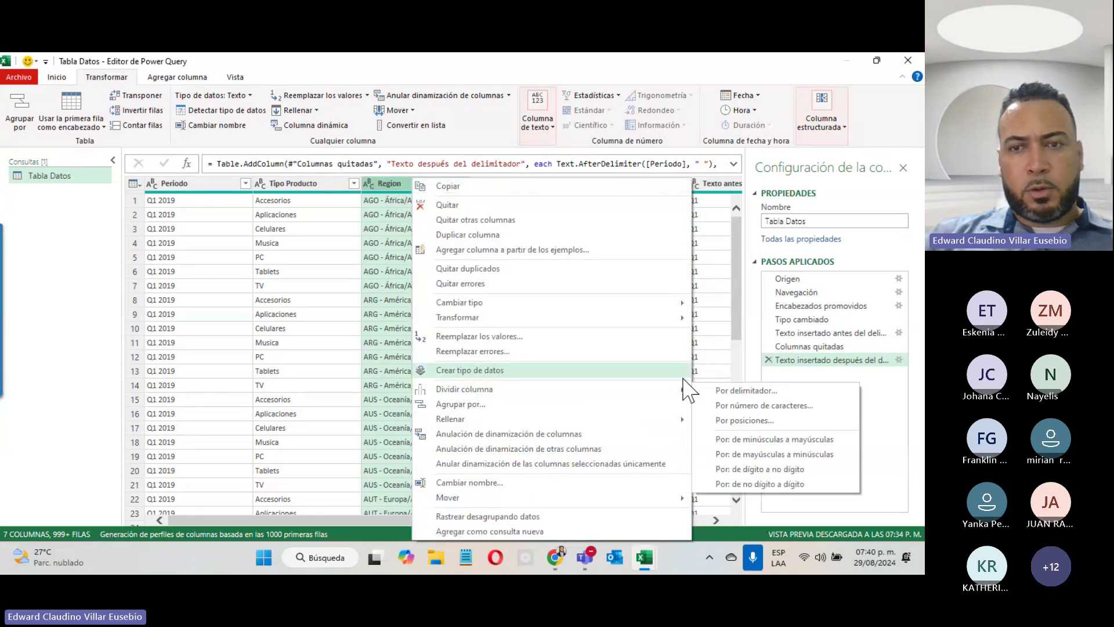
{"action": "left_click", "coordinate": [779, 390]}
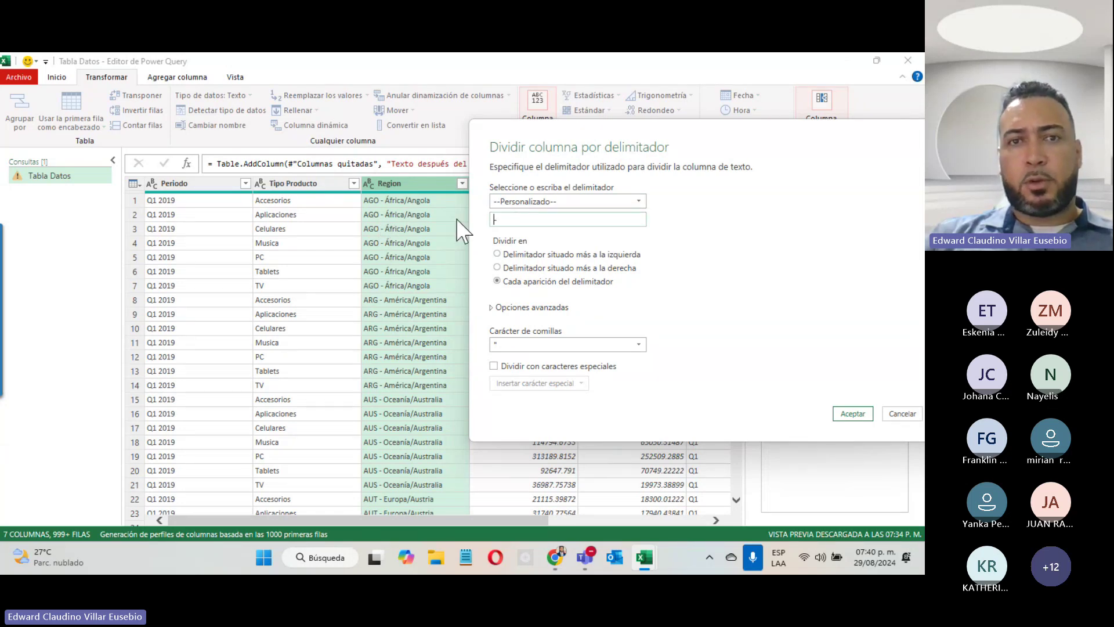
{"action": "double_click", "coordinate": [507, 223]}
{"action": "type", "text": "/"}
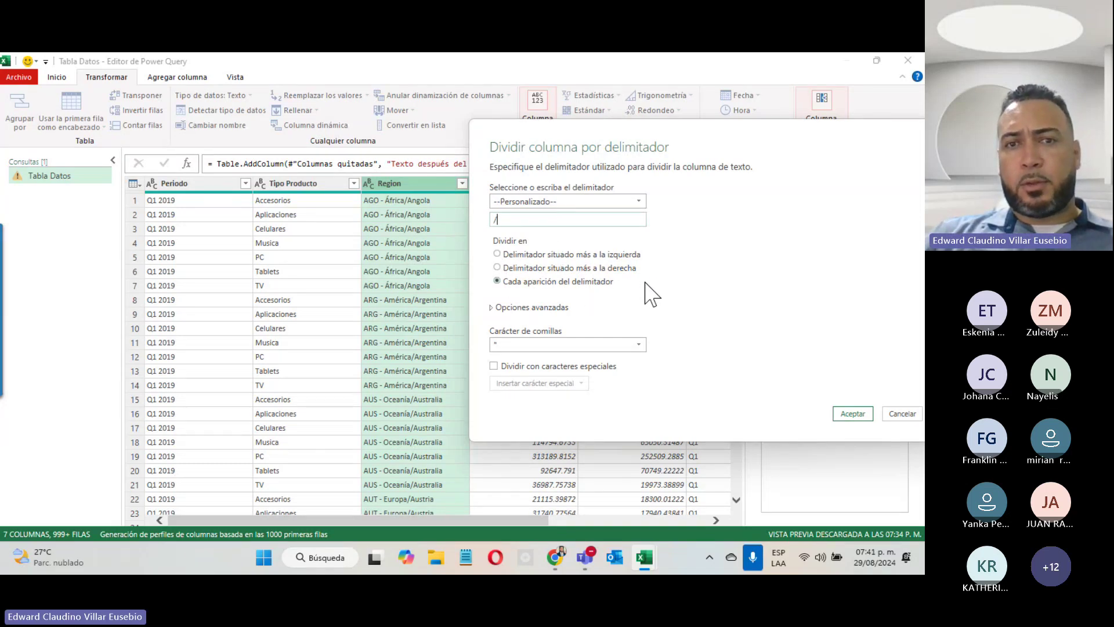
{"action": "left_click", "coordinate": [856, 415]}
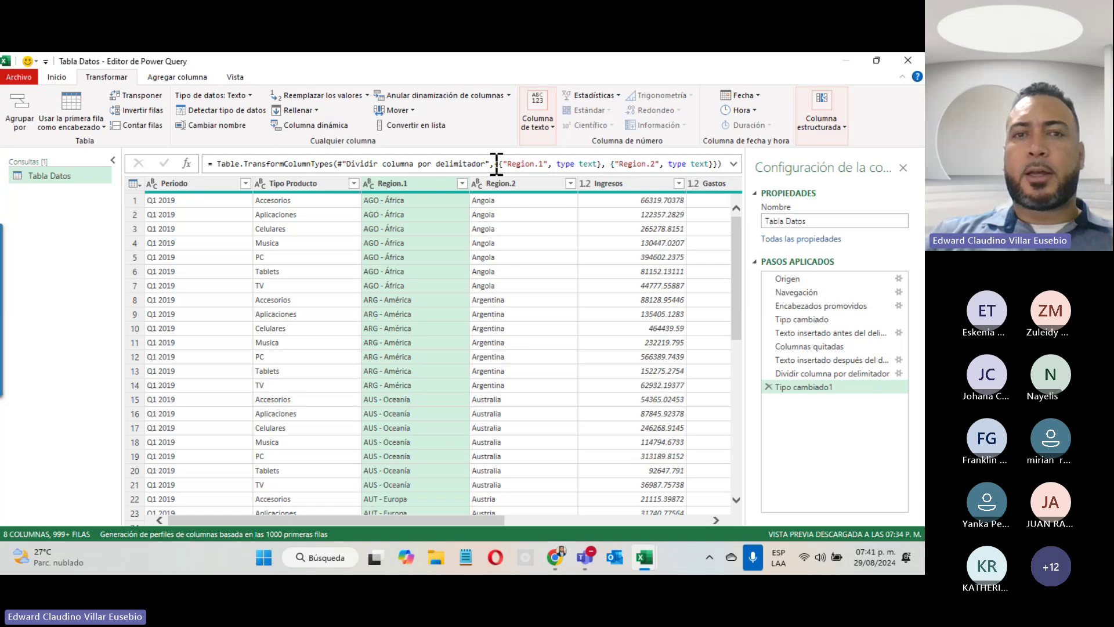
- Remove the Region.1 and Periodo columns from the query
{"action": "right_click", "coordinate": [406, 183]}
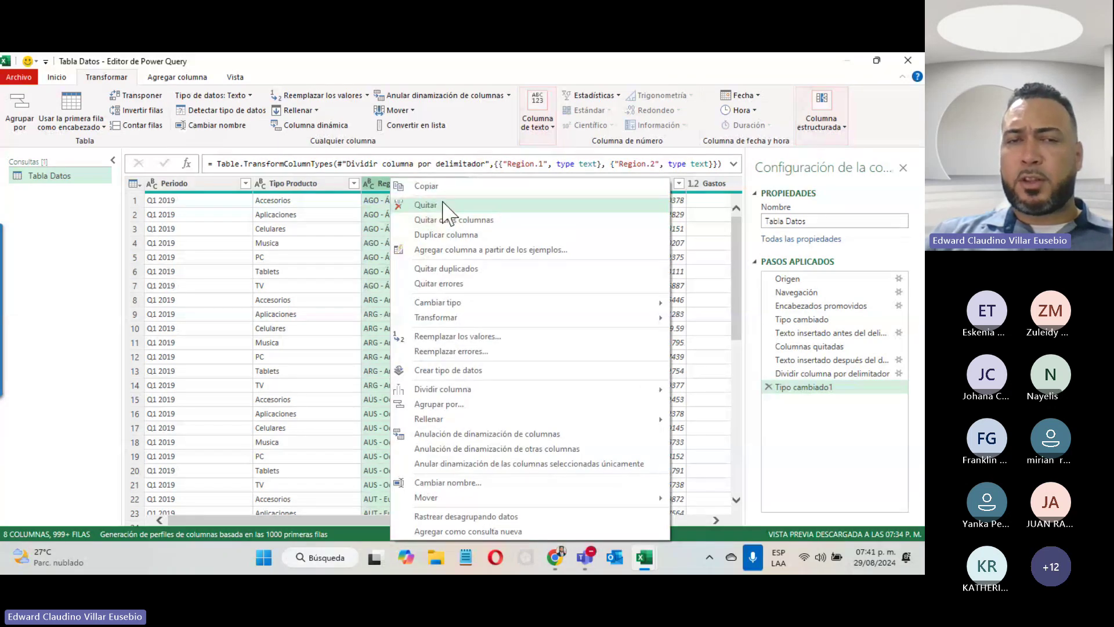
{"action": "left_click", "coordinate": [435, 201]}
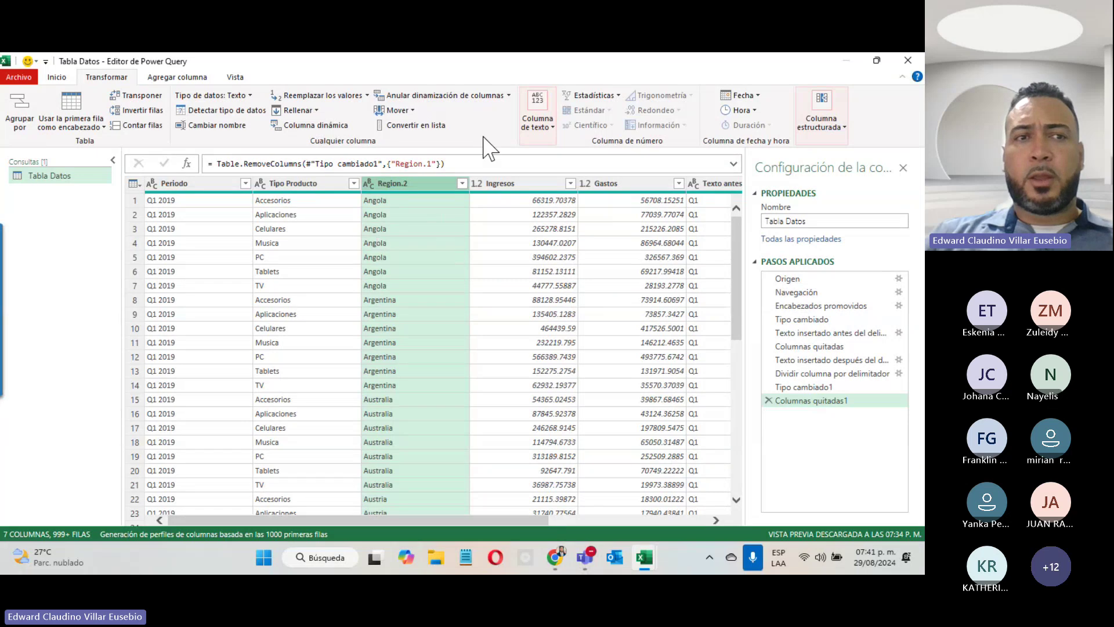
{"action": "right_click", "coordinate": [175, 183]}
{"action": "left_click", "coordinate": [256, 205]}
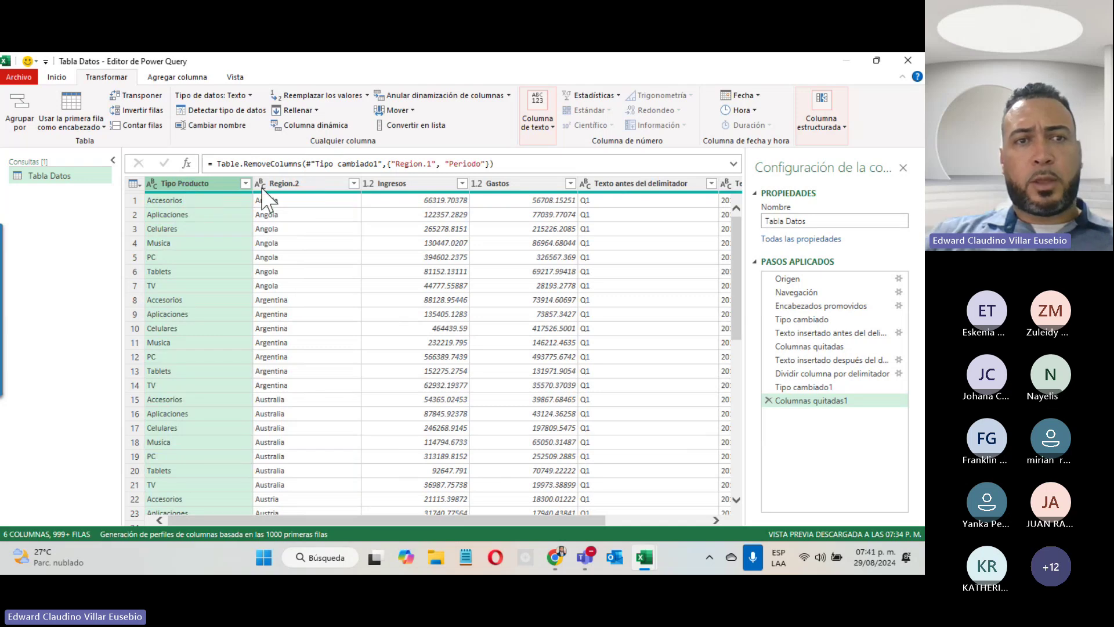
- Rename the Region.2 column as Pais
{"action": "right_click", "coordinate": [285, 184]}
{"action": "double_click", "coordinate": [282, 184]}
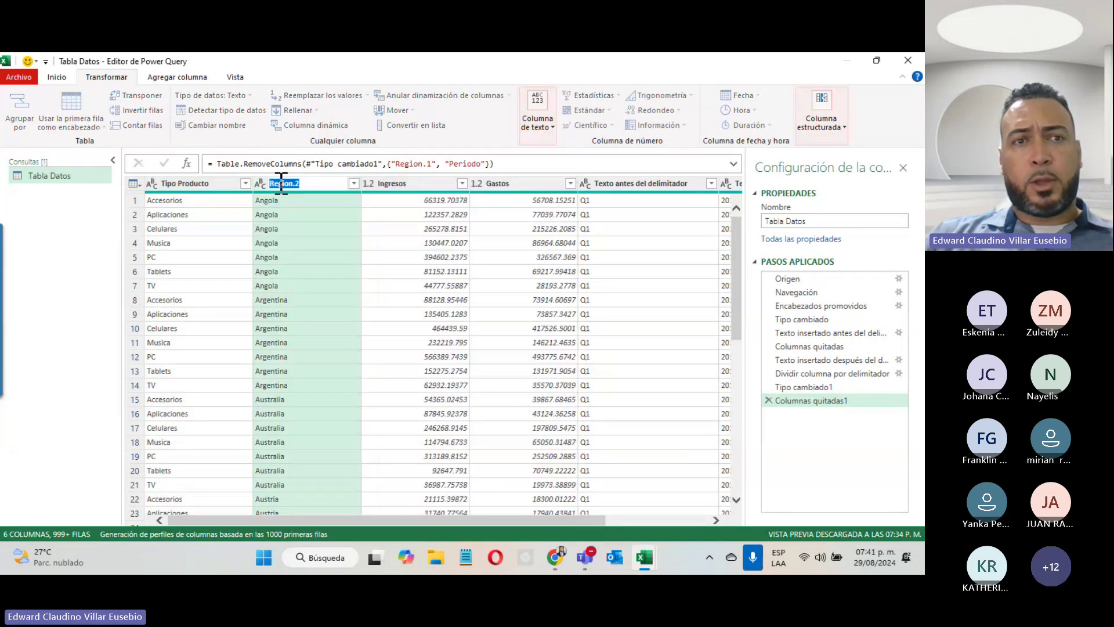
{"action": "type", "text": "Pais"}
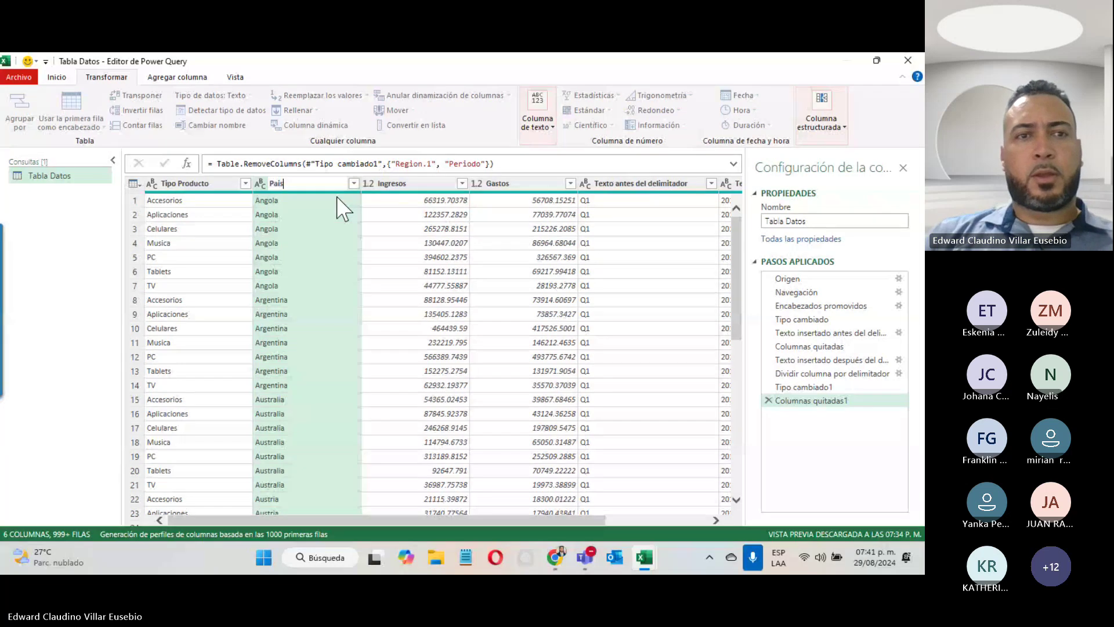
{"action": "key", "text": "Return"}
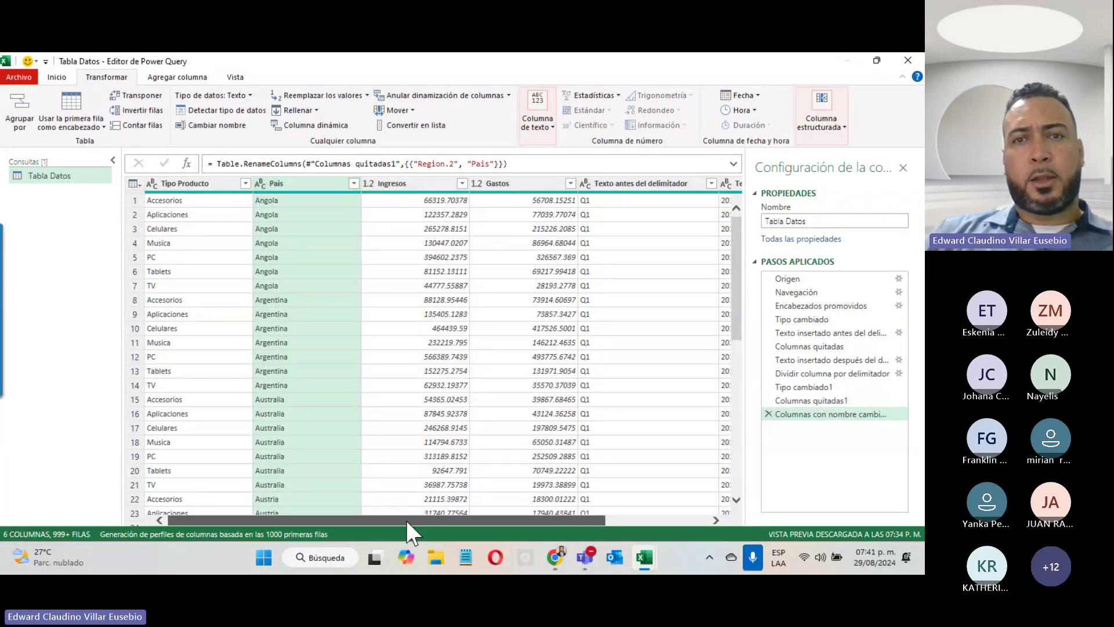
- Rename the Texto antes del delimitador column as Cuatrimestre
{"action": "left_click_drag", "start_coordinate": [406, 520], "coordinate": [528, 500]}
{"action": "double_click", "coordinate": [530, 187]}
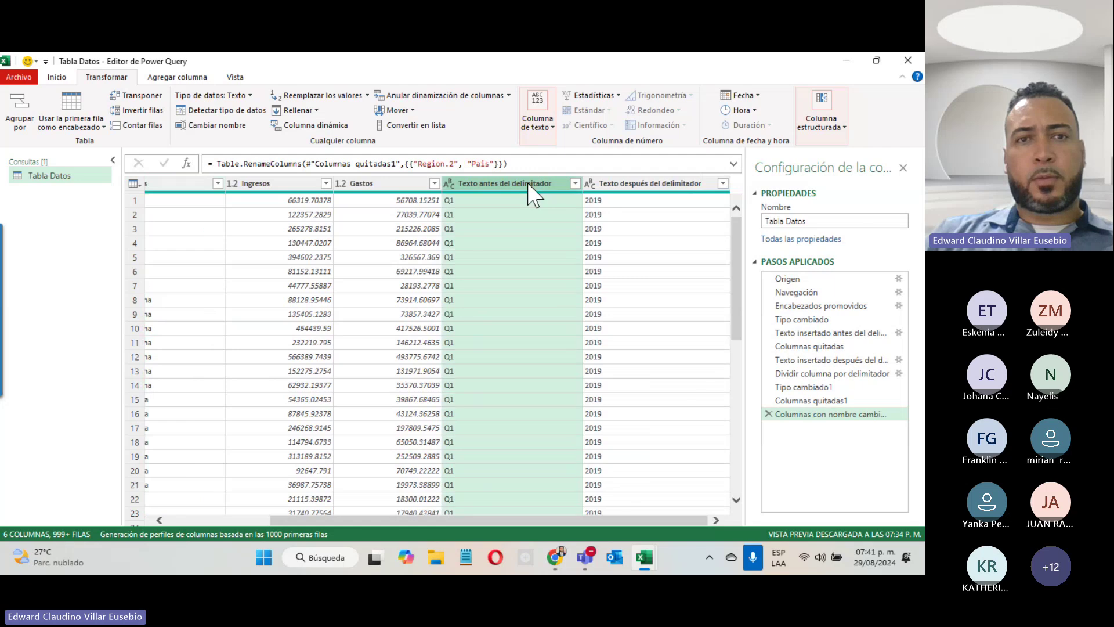
{"action": "type", "text": "Cuatrimestre"}
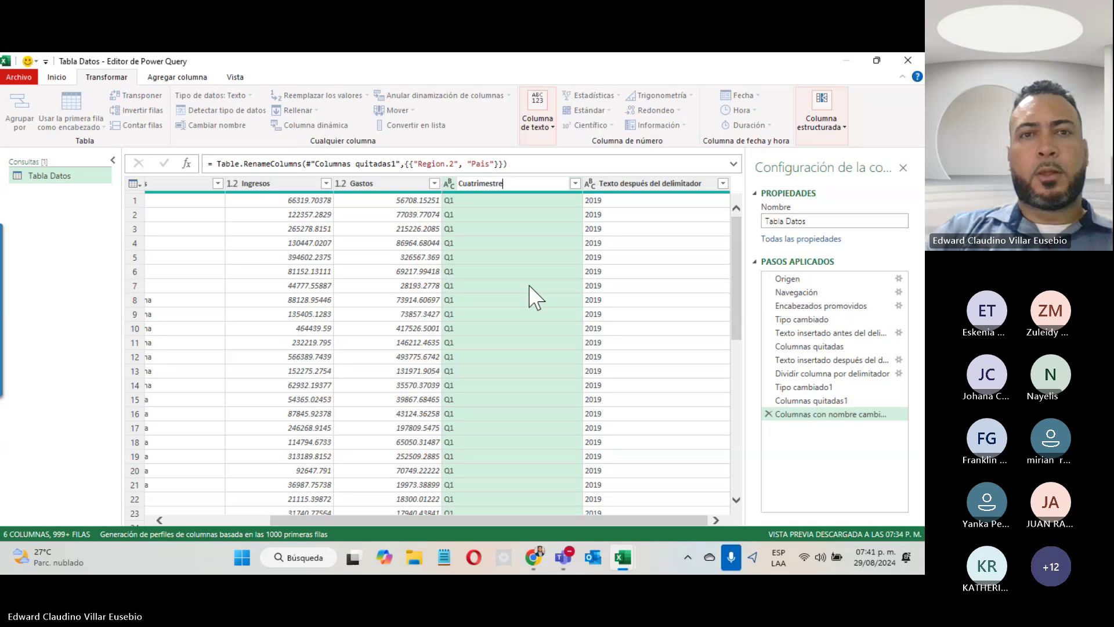
{"action": "key", "text": "Return"}
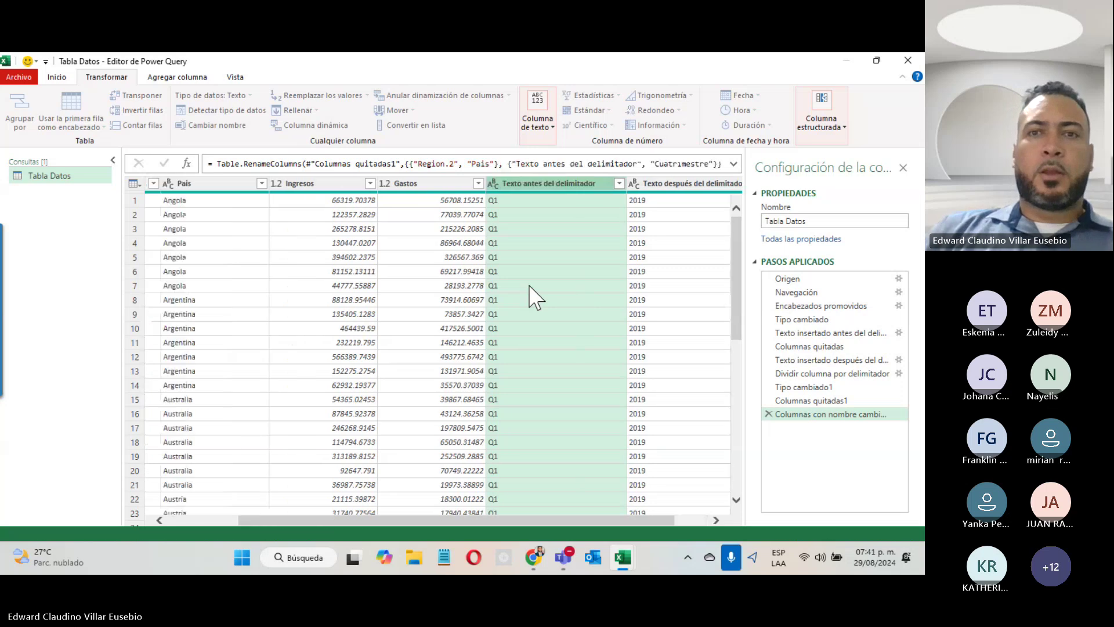
- Rename the Texto después del delimitador column as Año
{"action": "double_click", "coordinate": [663, 185]}
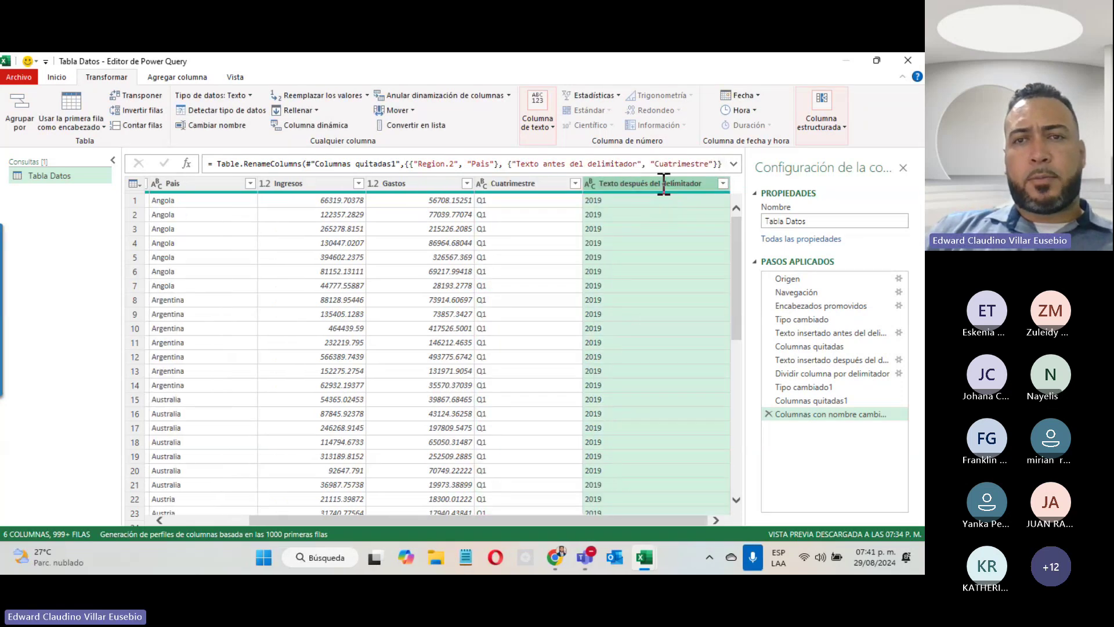
{"action": "type", "text": "aAño"}
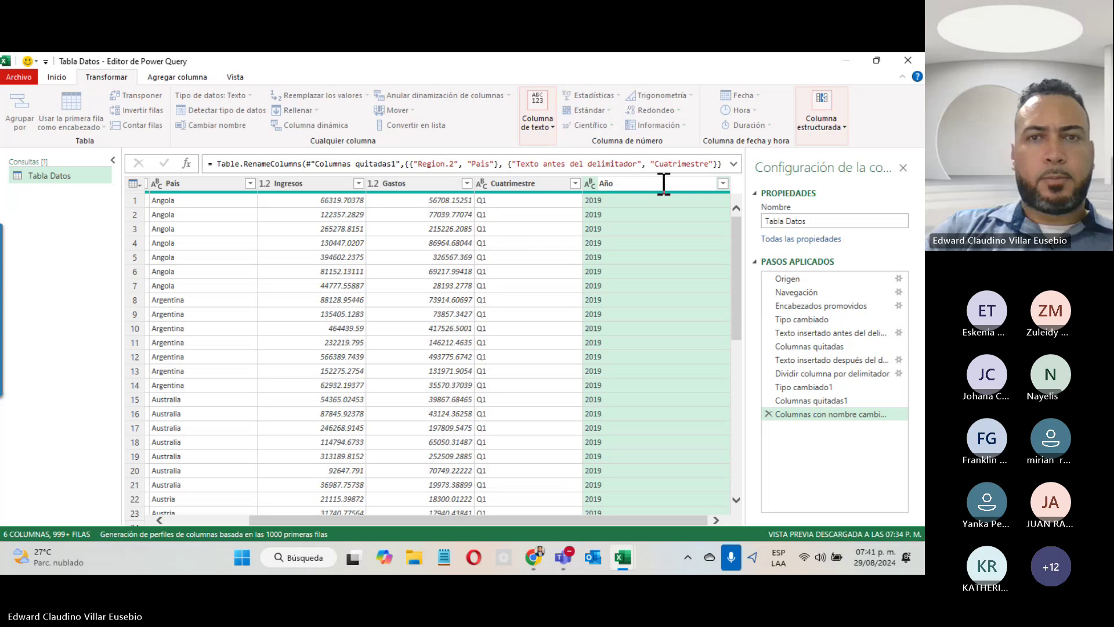
{"action": "key", "text": "Return"}
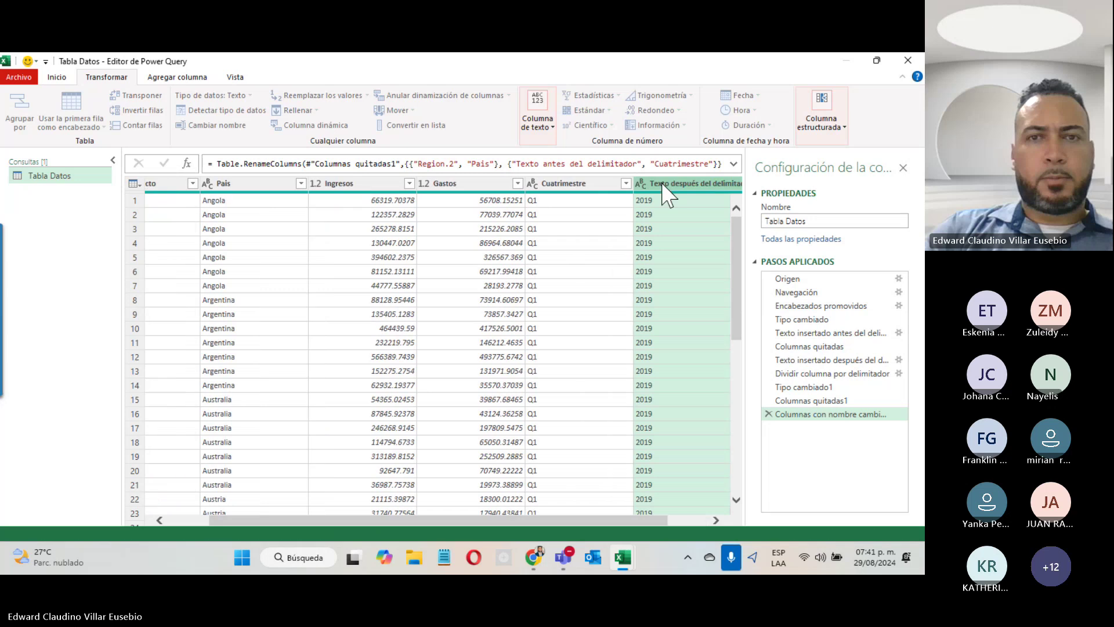
{"action": "left_click_drag", "start_coordinate": [741, 277], "coordinate": [741, 211]}
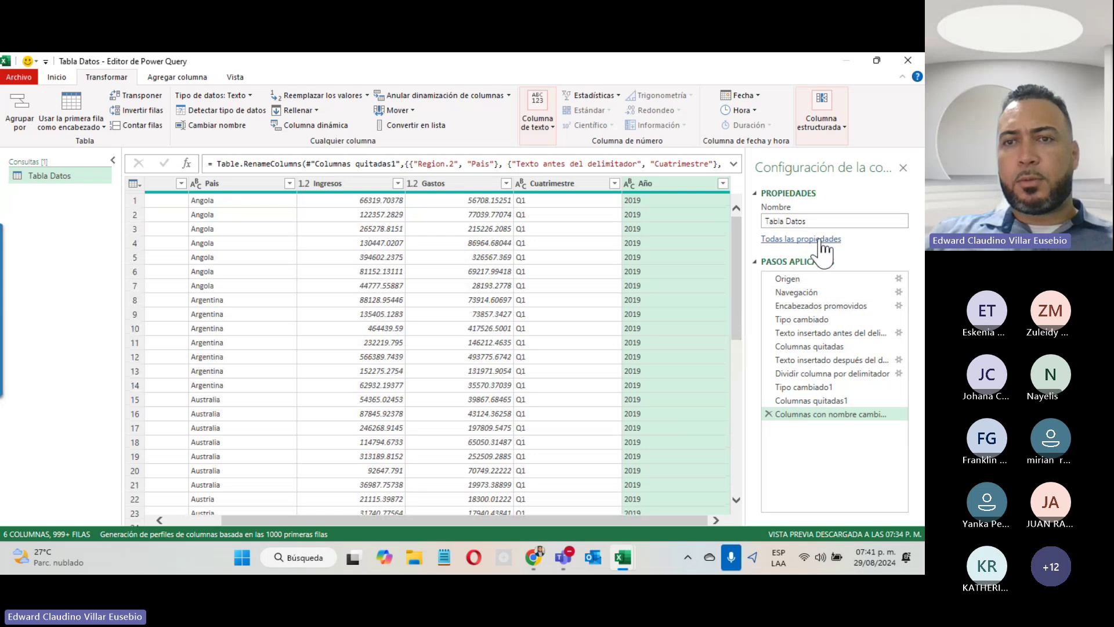
- Review the data at the Origen and Navegación applied steps, including the original empty columns, and return to the final renaming step
{"action": "left_click", "coordinate": [778, 278]}
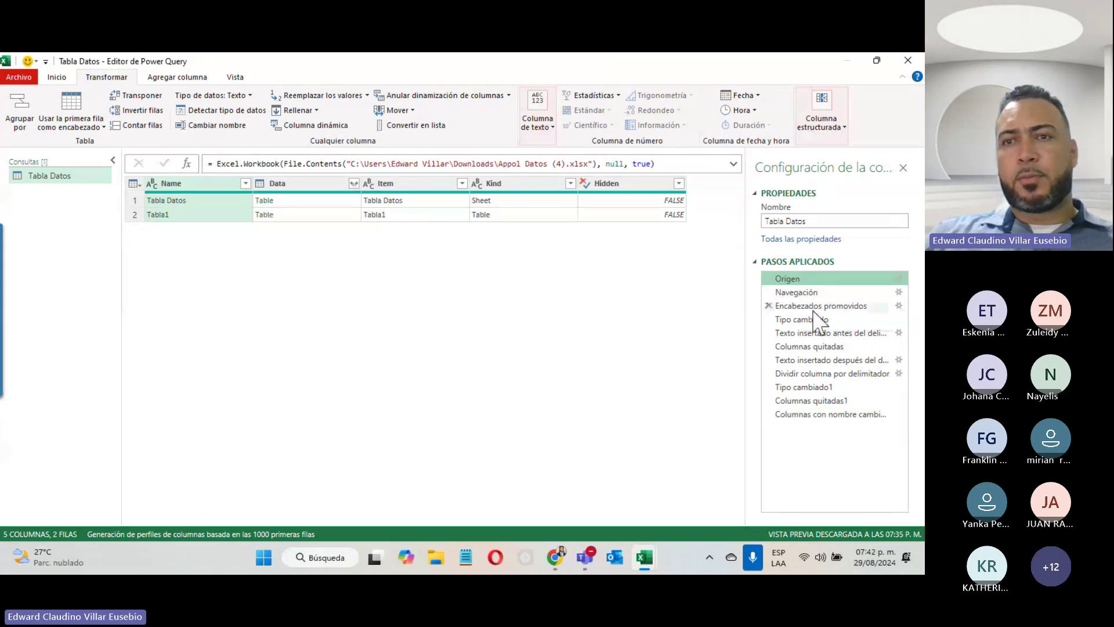
{"action": "left_click", "coordinate": [811, 295]}
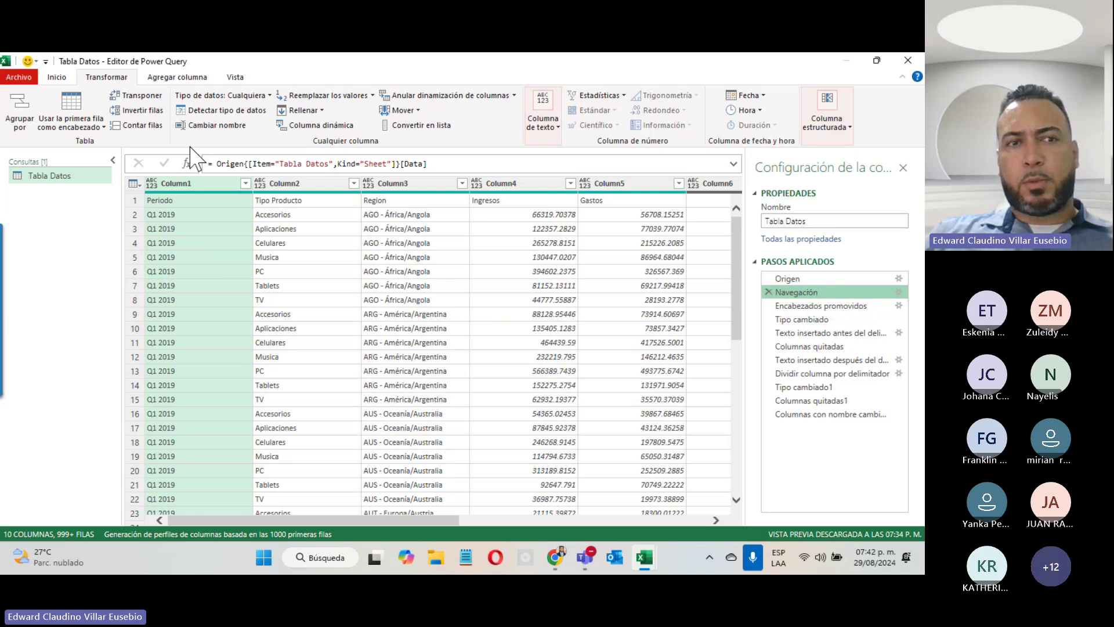
{"action": "left_click", "coordinate": [671, 516]}
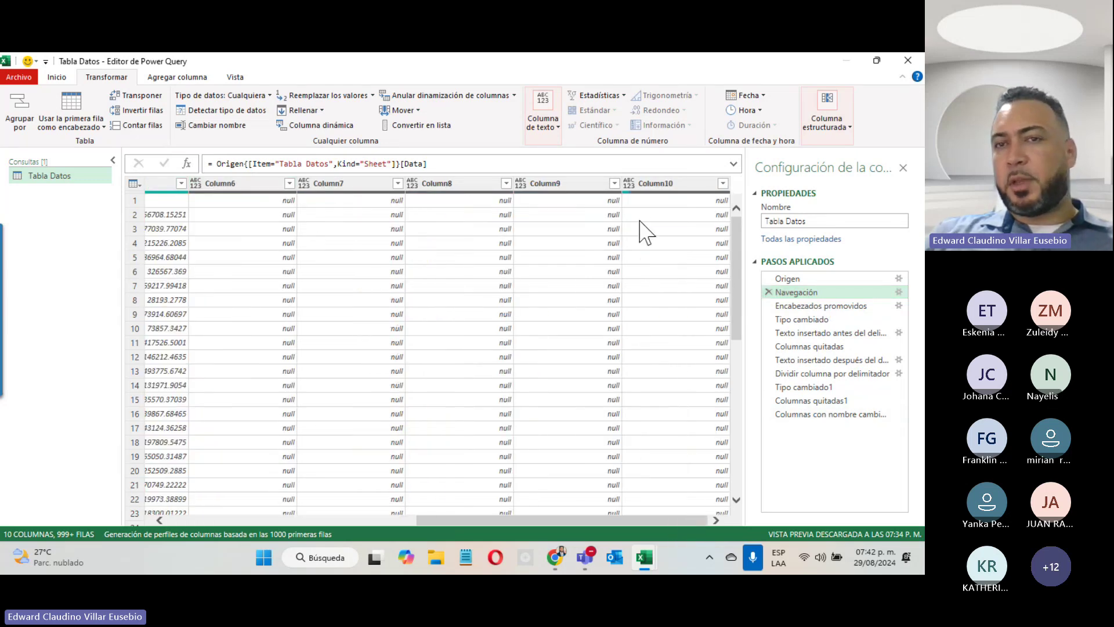
{"action": "left_click", "coordinate": [791, 414]}
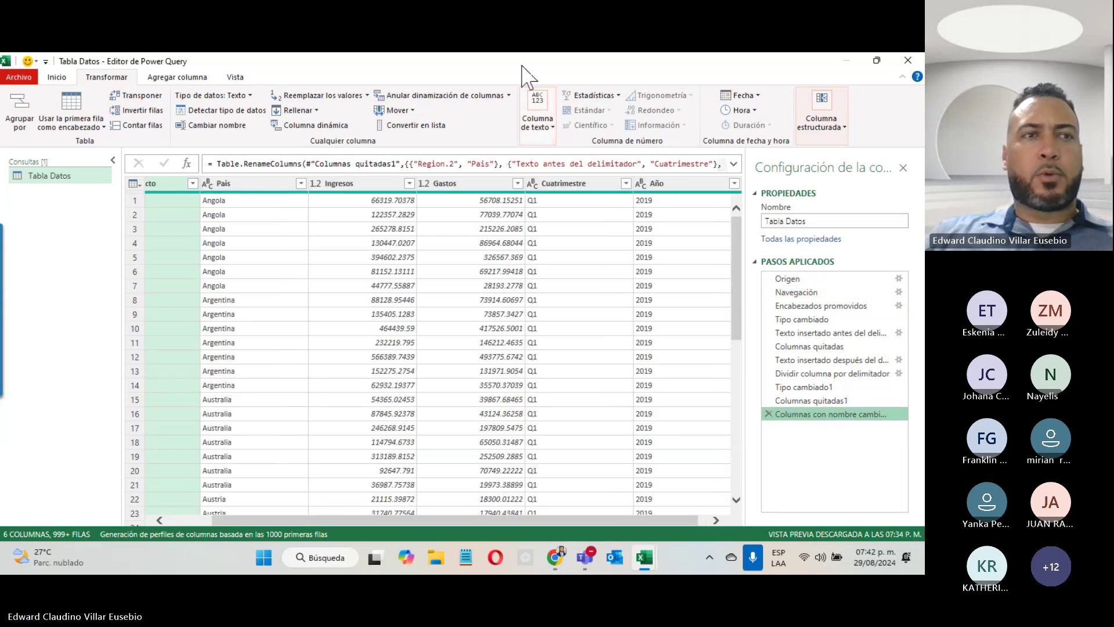
- Close the query editor and load the transformed Tabla Datos query into the workbook
{"action": "left_click", "coordinate": [58, 77]}
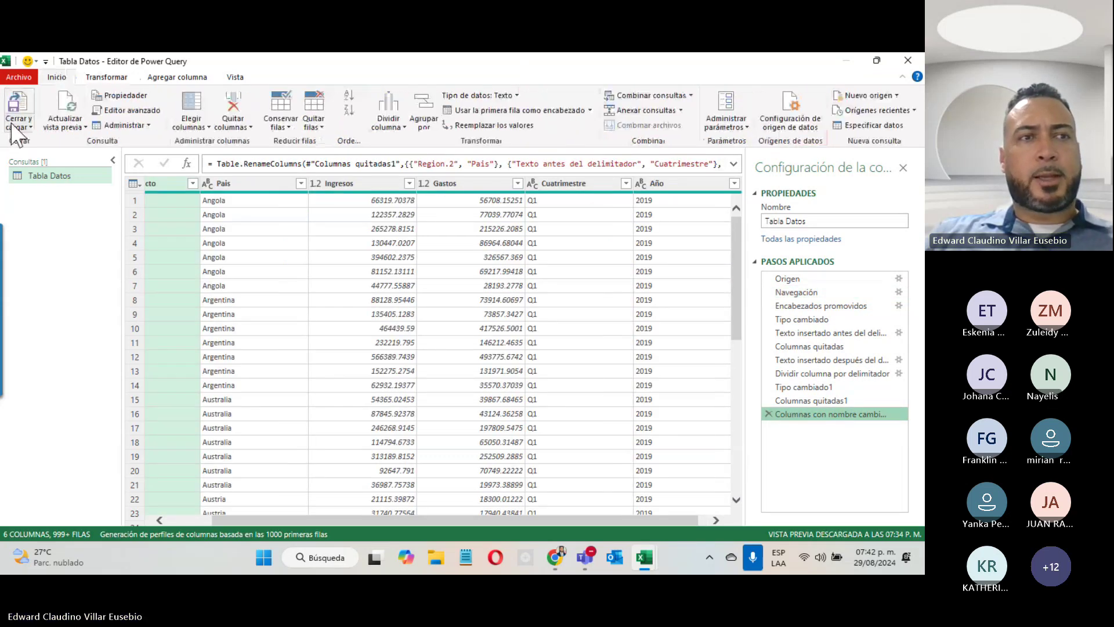
{"action": "left_click", "coordinate": [17, 105]}
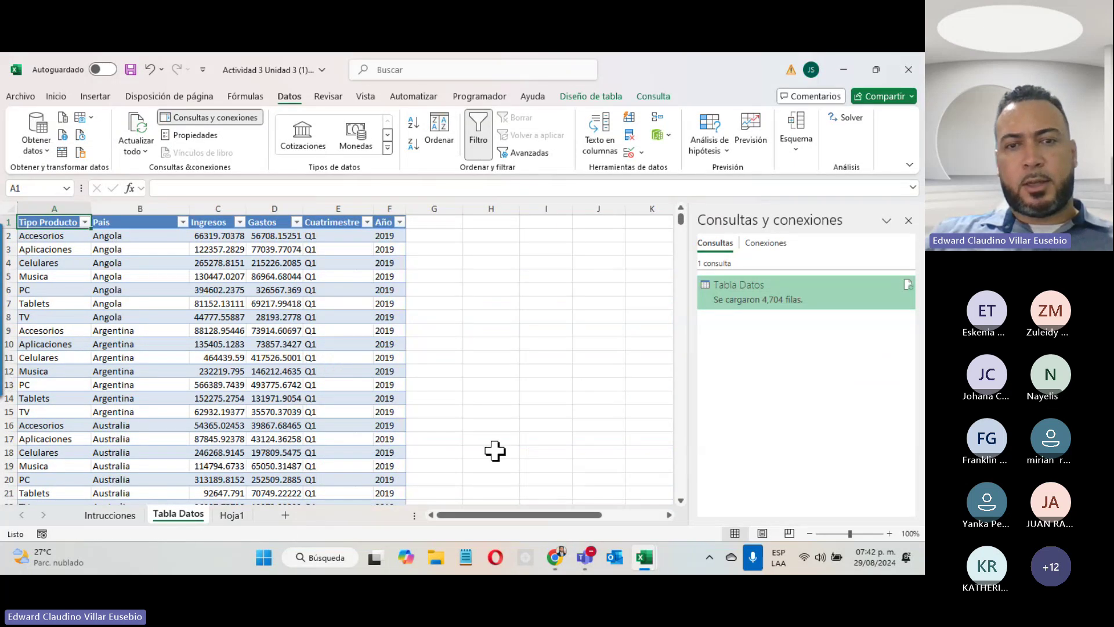
{"action": "left_click_drag", "start_coordinate": [487, 516], "coordinate": [396, 512]}
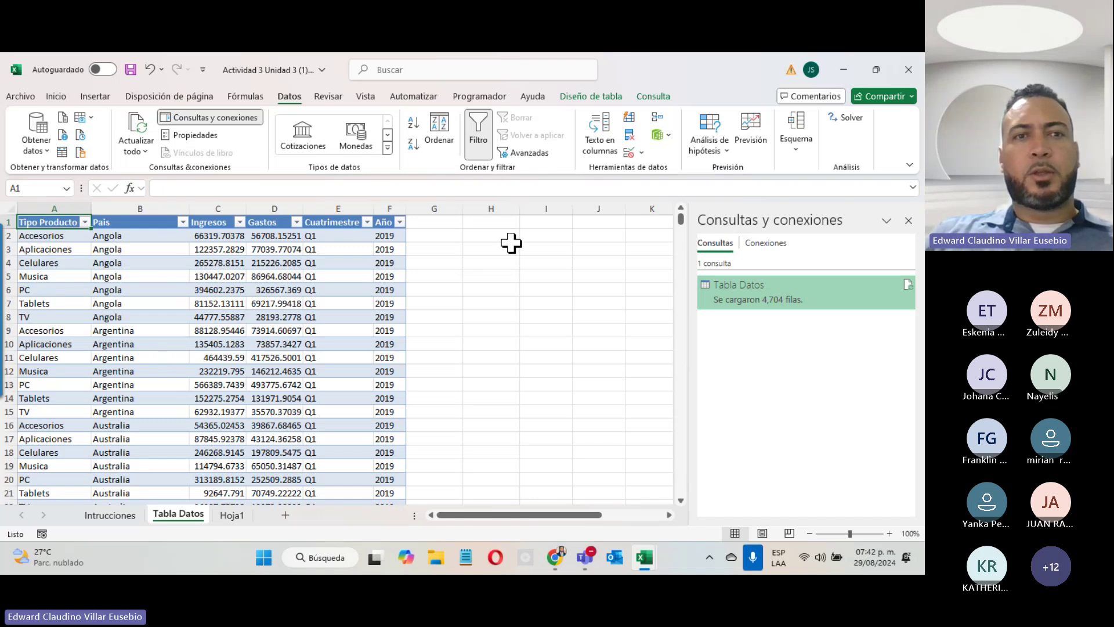
- Open the filter list of the Cuatrimestre column in the loaded table
{"action": "left_click", "coordinate": [367, 222]}
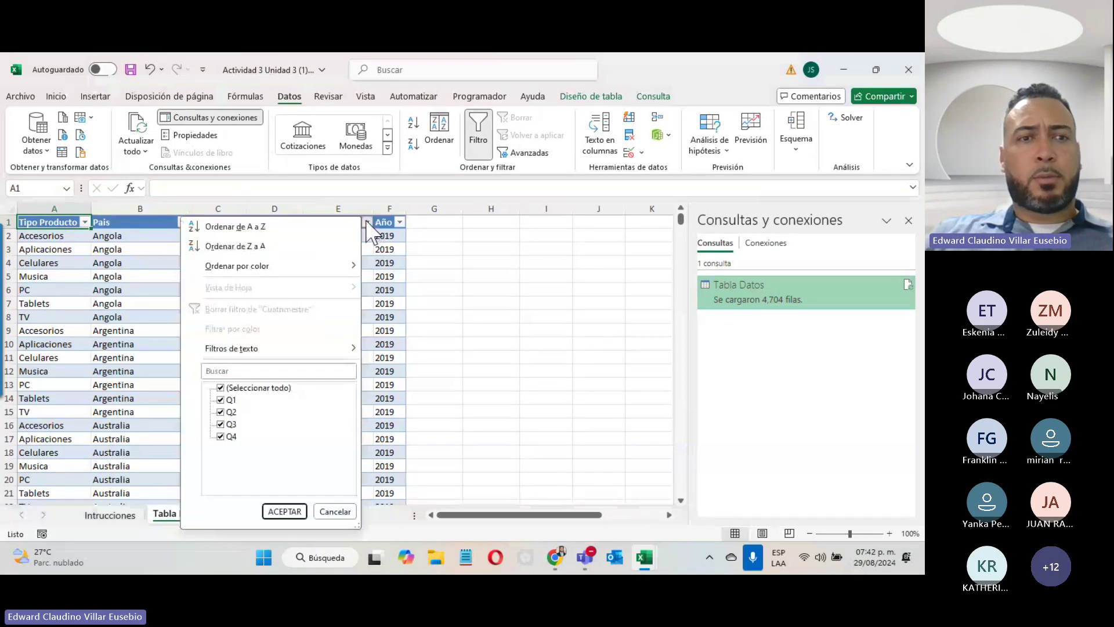
- Filter the Cuatrimestre column of the data table to show only Q3
{"action": "left_click", "coordinate": [220, 388]}
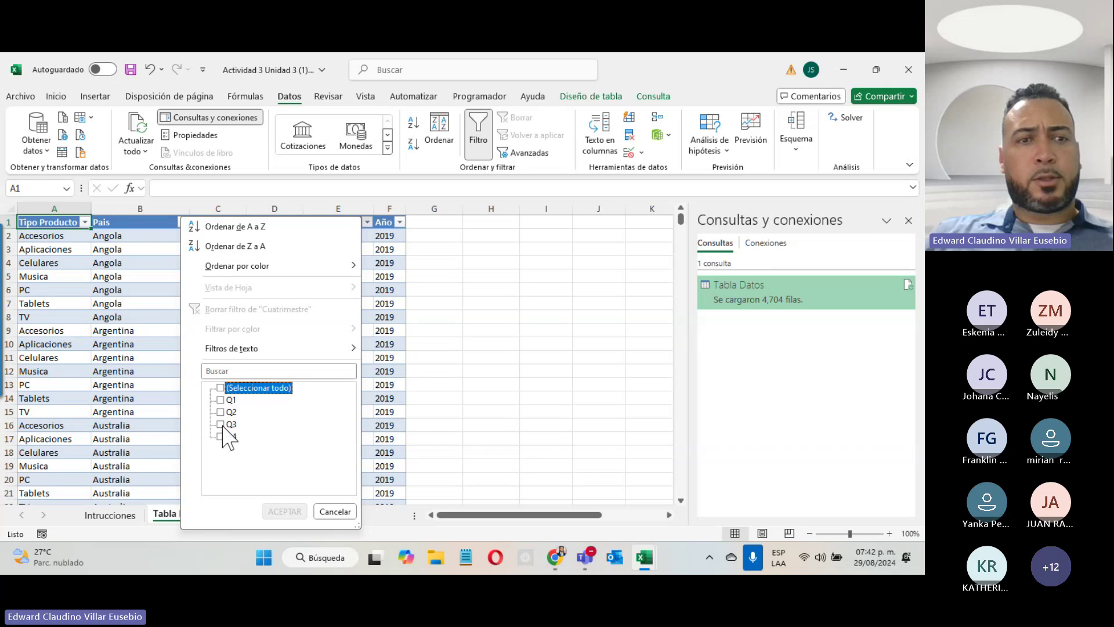
{"action": "left_click", "coordinate": [221, 424]}
{"action": "left_click", "coordinate": [284, 512]}
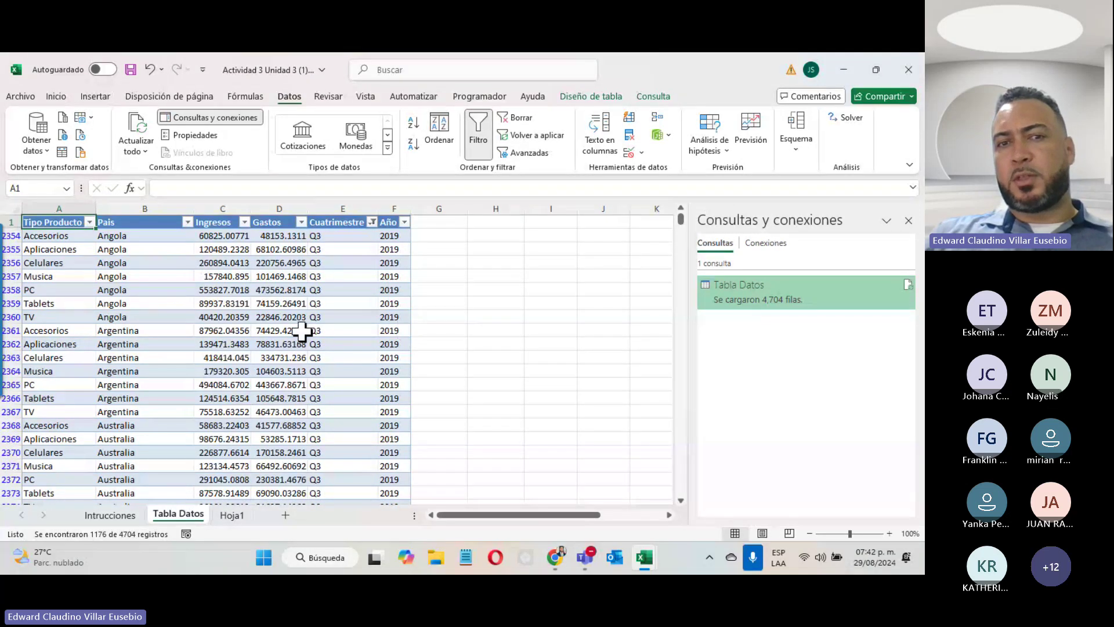
- Filter the Año column to show only 2021 by excluding 2019 and 2020
{"action": "left_click", "coordinate": [405, 221]}
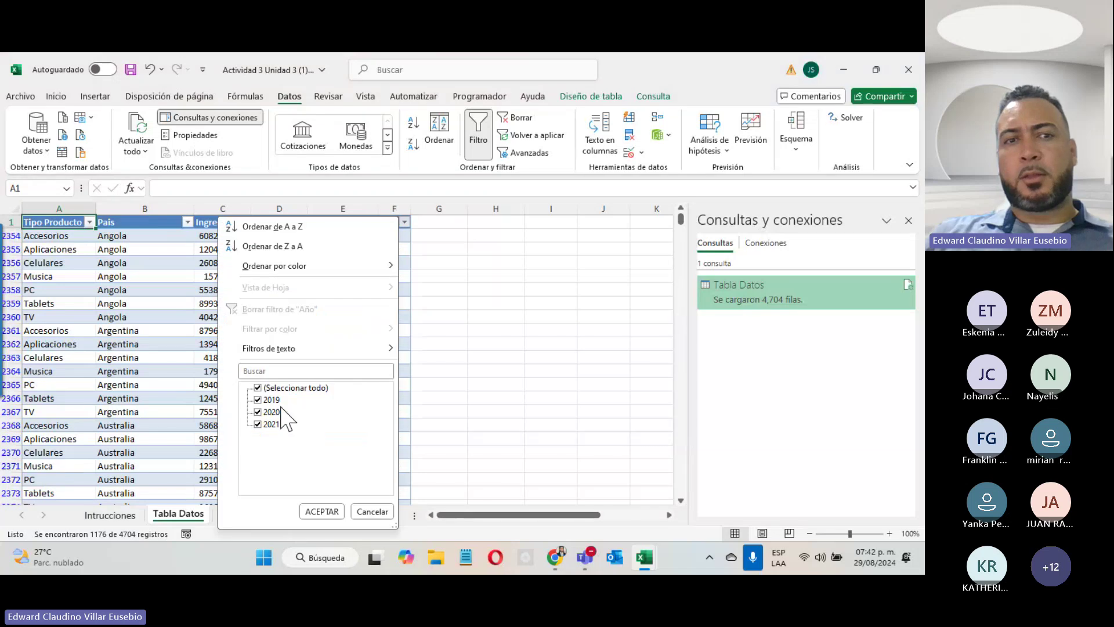
{"action": "left_click", "coordinate": [259, 399]}
{"action": "left_click", "coordinate": [258, 412]}
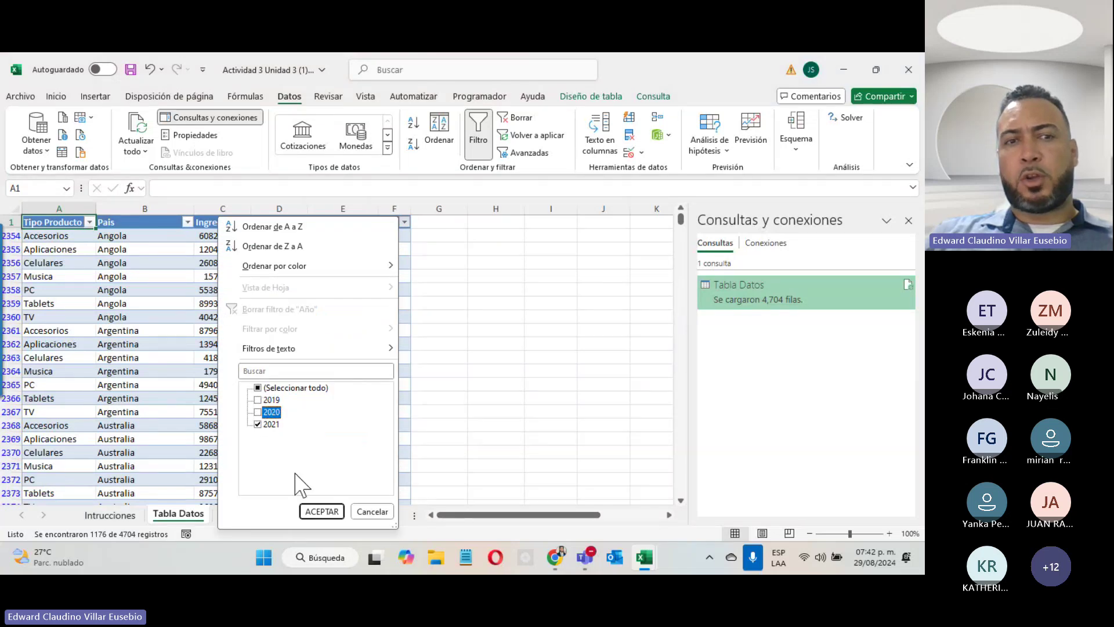
{"action": "left_click", "coordinate": [321, 511]}
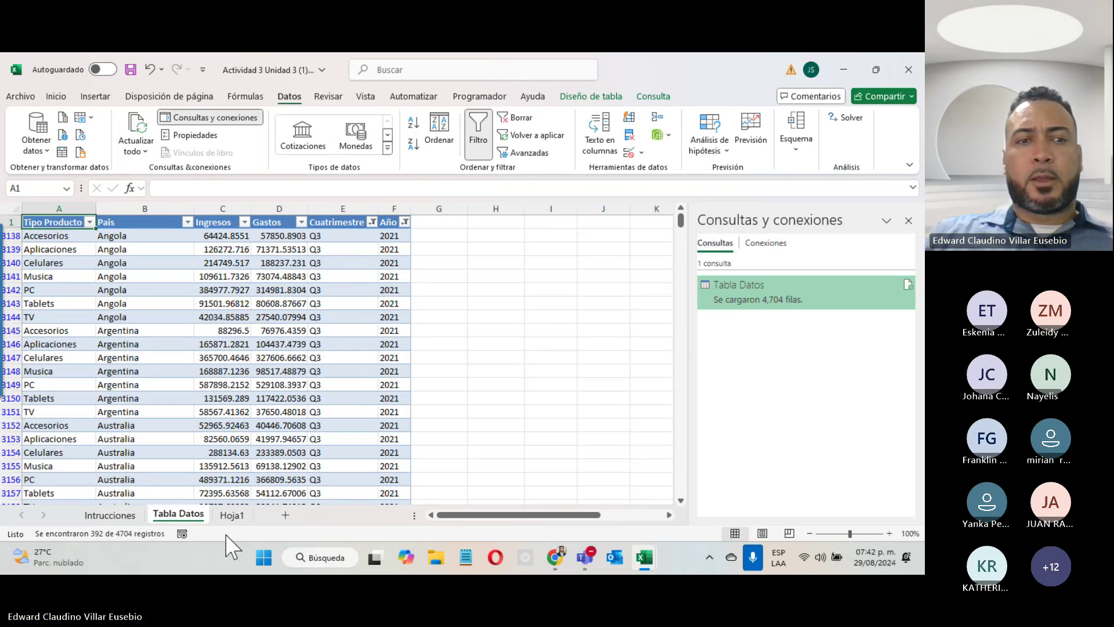
- Check the Hoja1 sheet, and inspect the filtered Cuatrimestre and Año cells in Tabla Datos
{"action": "left_click", "coordinate": [231, 515]}
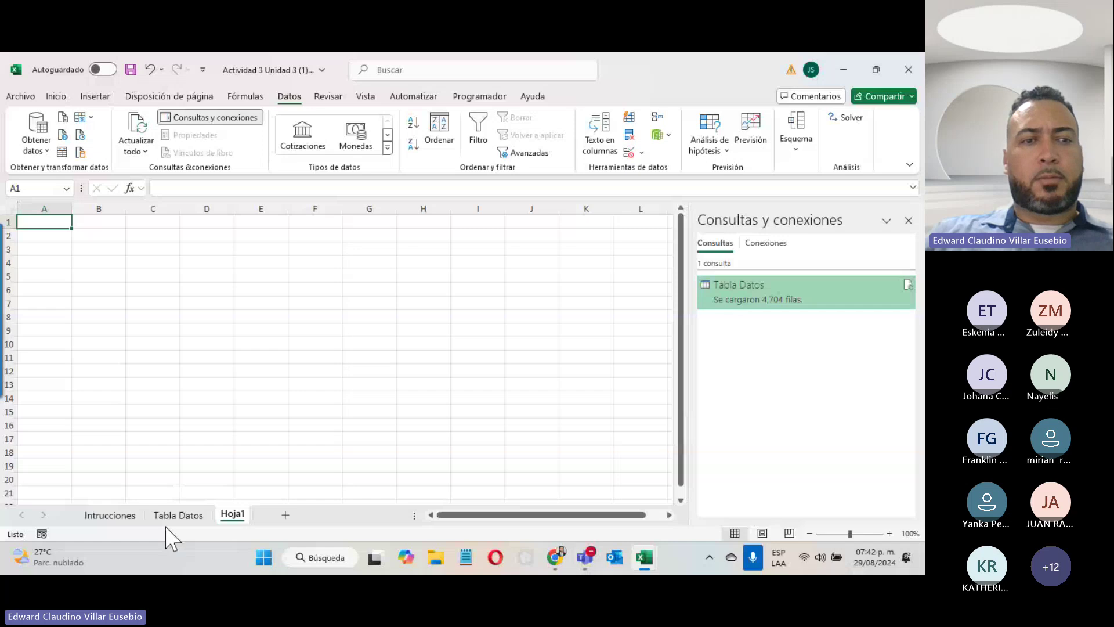
{"action": "left_click", "coordinate": [175, 515]}
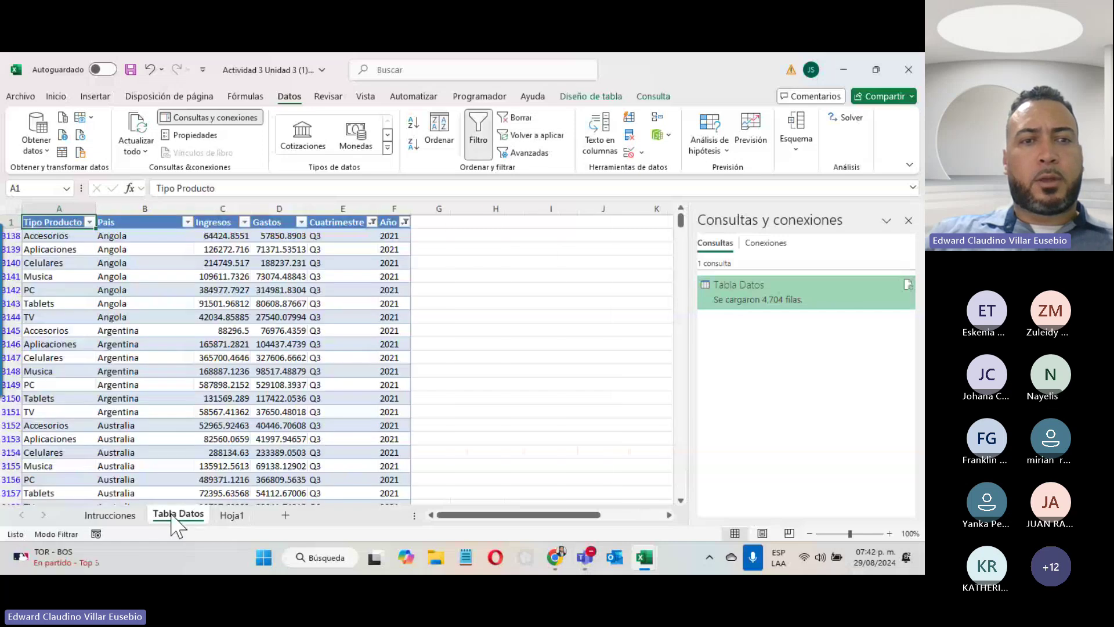
{"action": "left_click", "coordinate": [32, 235]}
{"action": "left_click", "coordinate": [371, 235]}
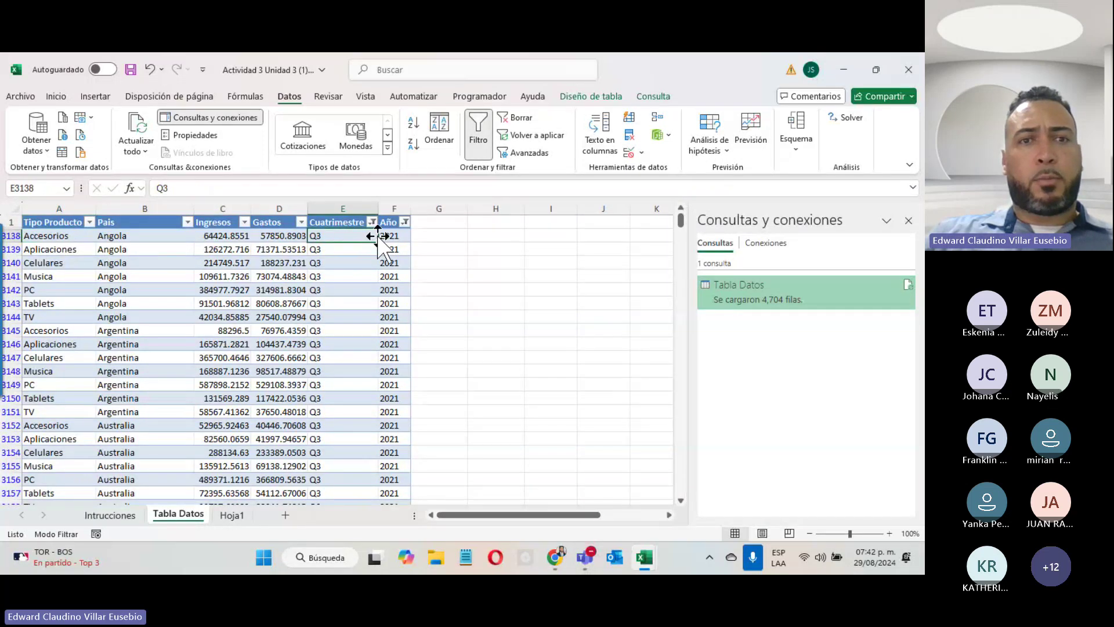
{"action": "left_click", "coordinate": [394, 235]}
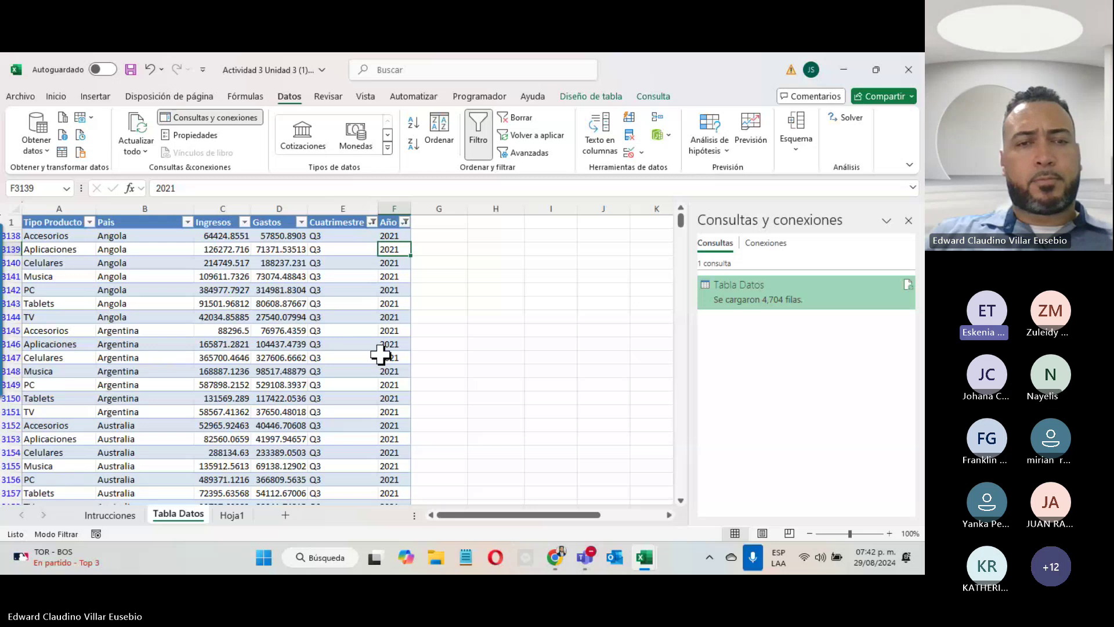
{"action": "left_click", "coordinate": [393, 318]}
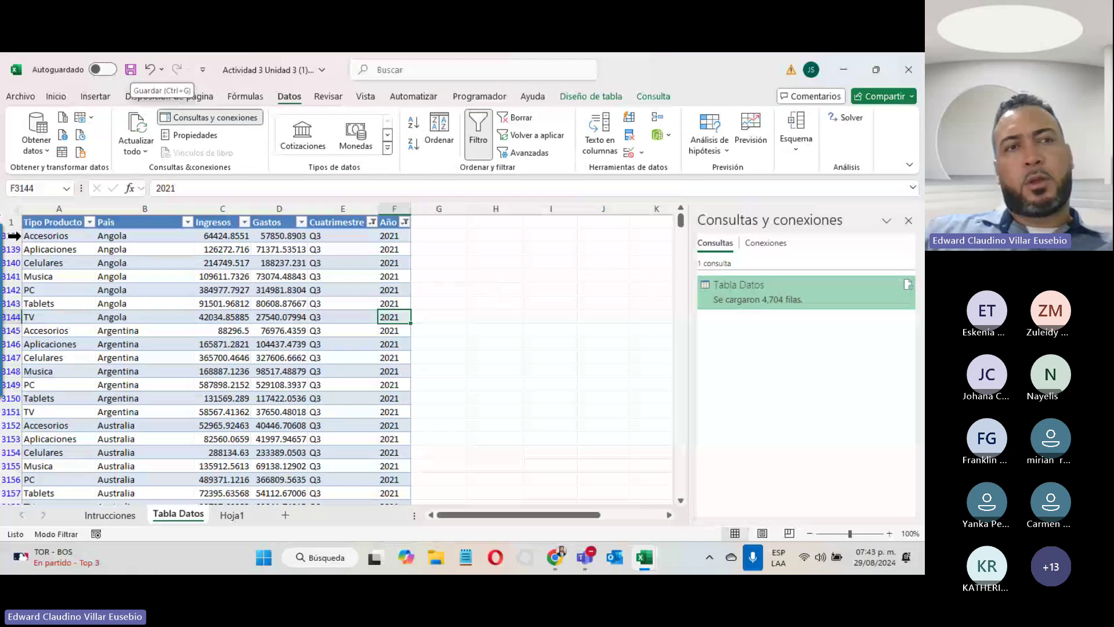
- Switch to the course page in Chrome, view Foro Actividades de la Unidad 3 in a new tab, and close that tab
{"action": "left_click", "coordinate": [843, 69]}
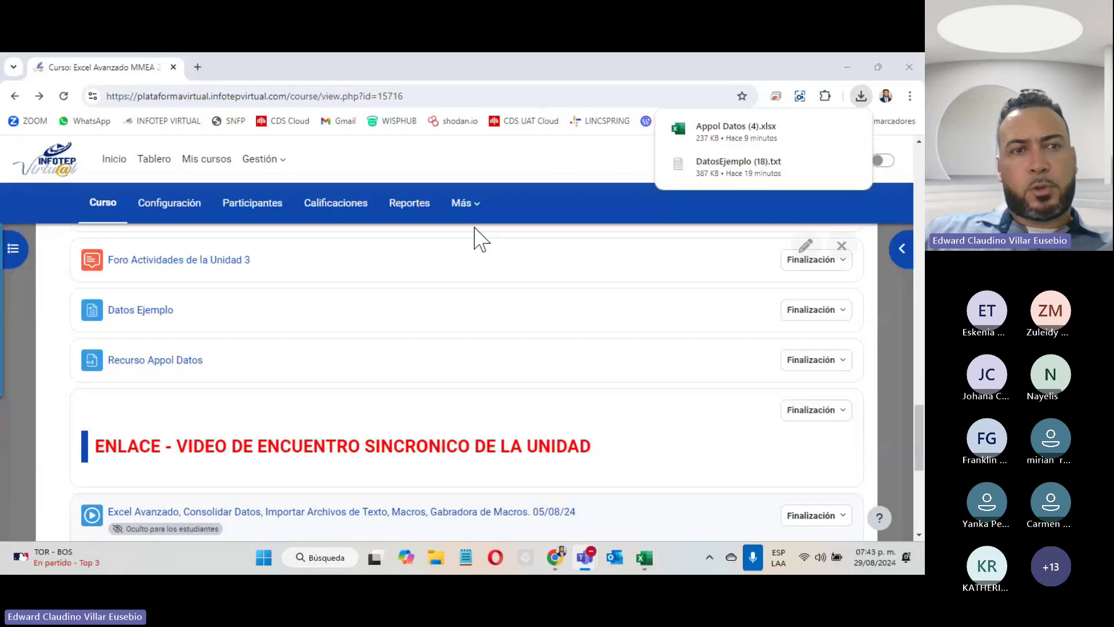
{"action": "scroll", "coordinate": [205, 354], "scroll_direction": "up", "scroll_amount": 4}
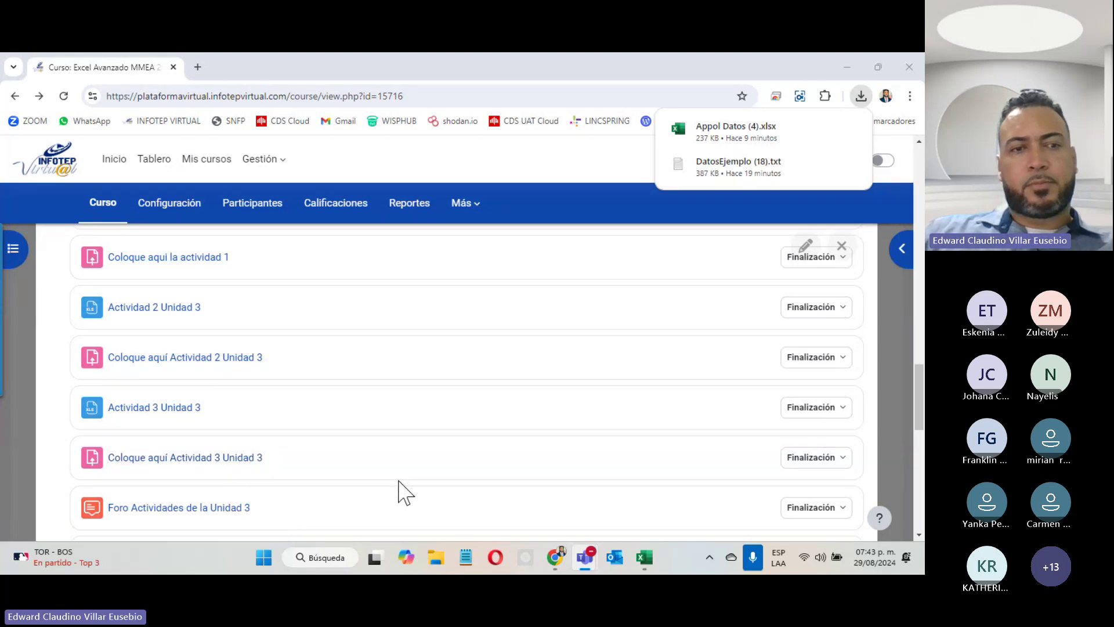
{"action": "scroll", "coordinate": [400, 482], "scroll_direction": "down", "scroll_amount": 1}
{"action": "scroll", "coordinate": [409, 489], "scroll_direction": "down", "scroll_amount": 4}
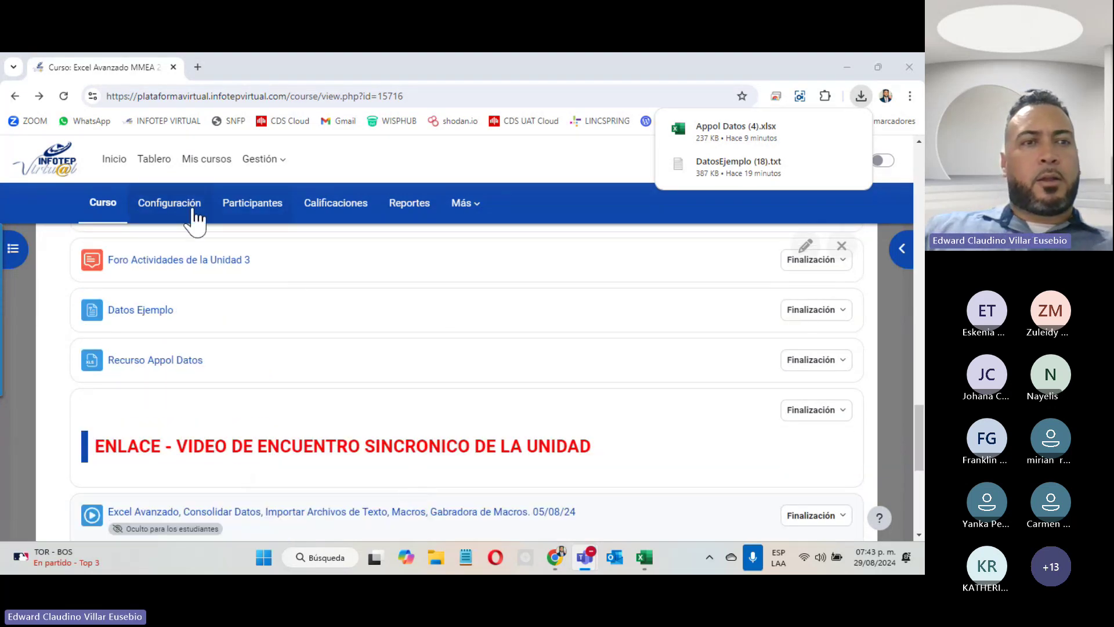
{"action": "right_click", "coordinate": [154, 267]}
{"action": "left_click", "coordinate": [216, 274]}
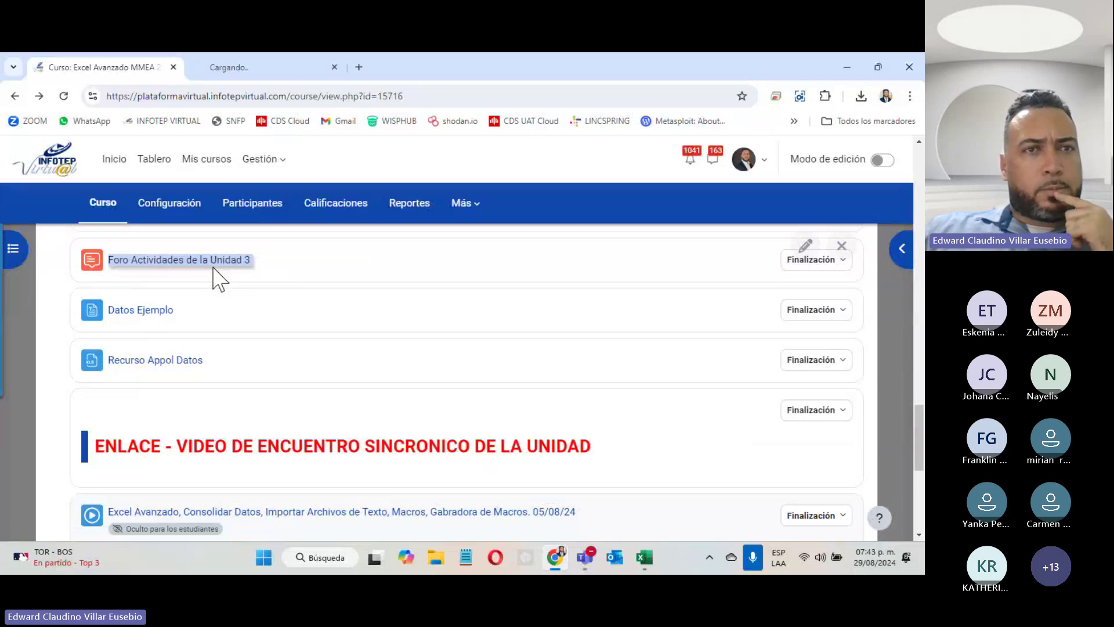
{"action": "left_click", "coordinate": [254, 59]}
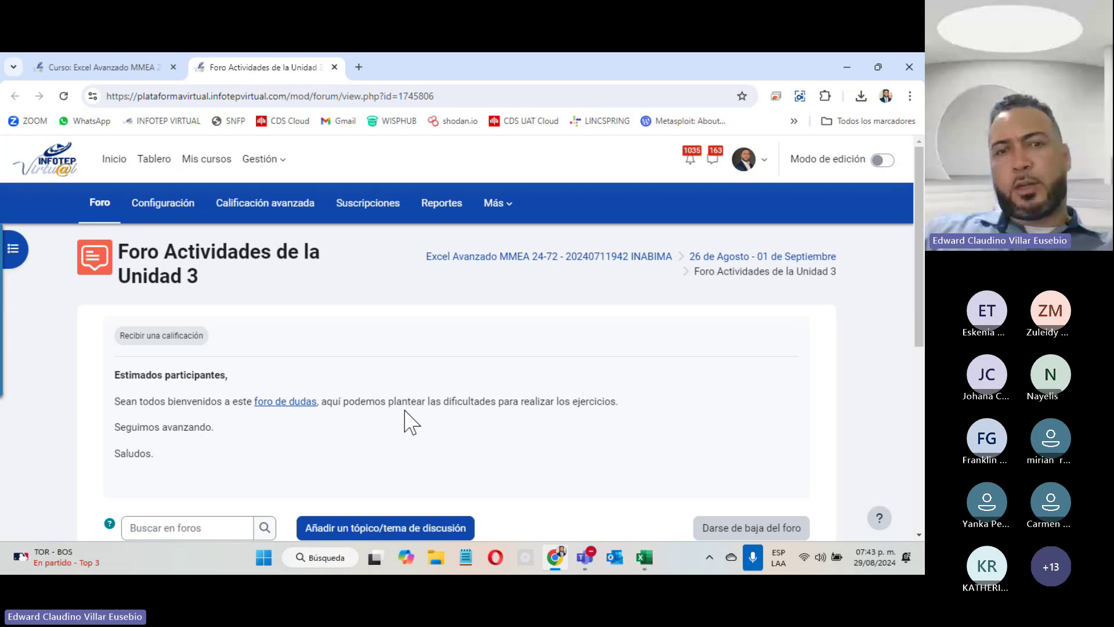
{"action": "scroll", "coordinate": [411, 422], "scroll_direction": "down", "scroll_amount": 4}
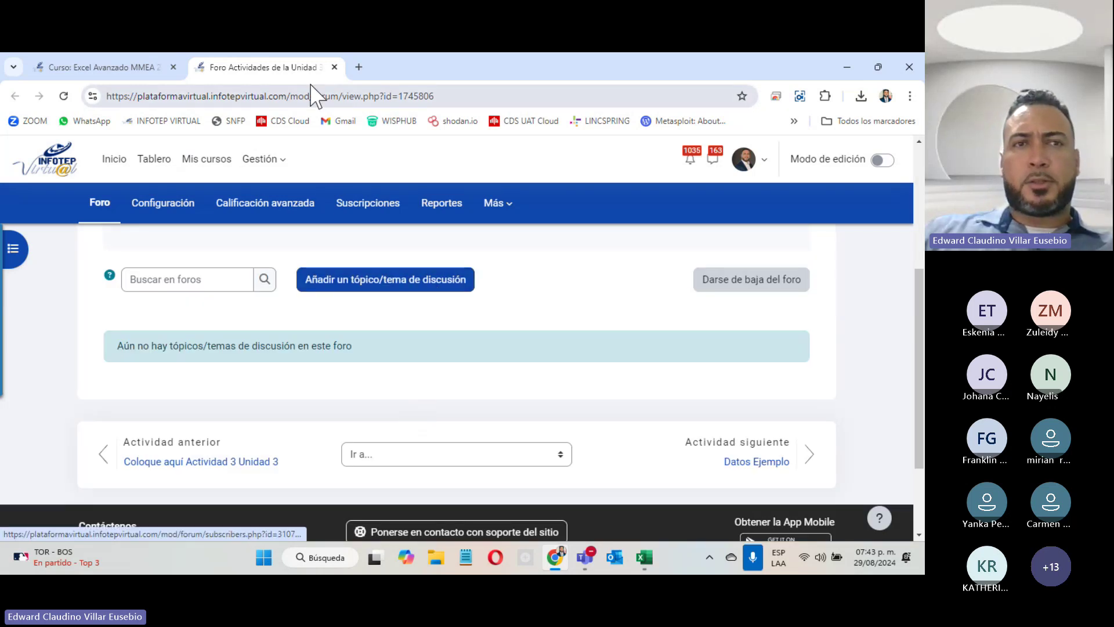
{"action": "left_click", "coordinate": [335, 67]}
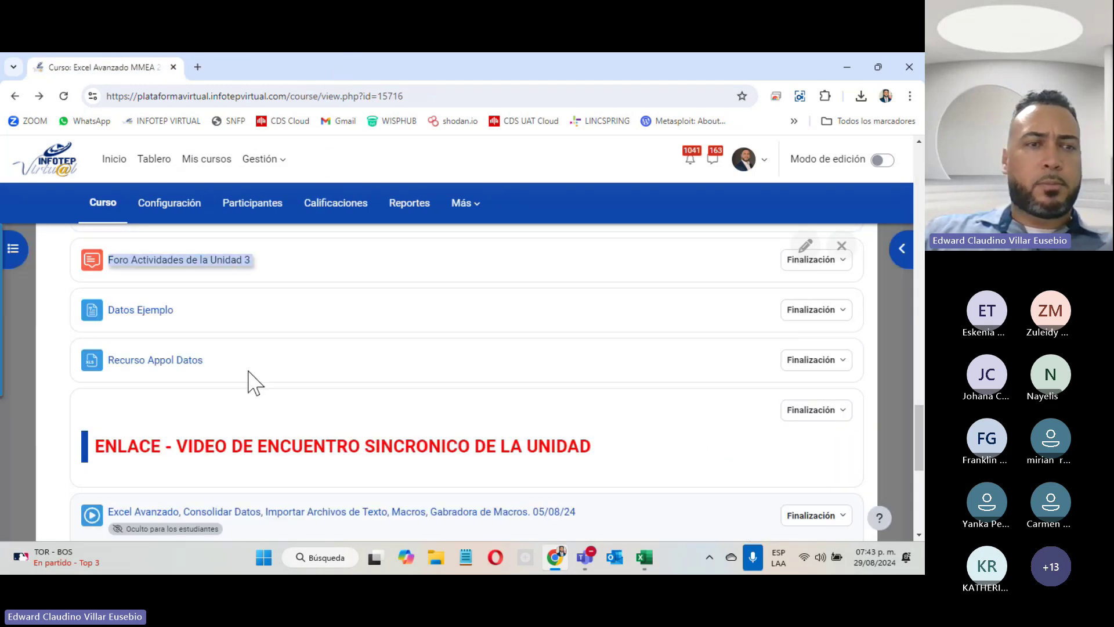
- Open the fourth course section, 26 de Agosto - 01 de Septiembre, containing the Unidad 4 material on macros
{"action": "scroll", "coordinate": [253, 371], "scroll_direction": "down", "scroll_amount": 3}
{"action": "scroll", "coordinate": [259, 377], "scroll_direction": "up", "scroll_amount": 3}
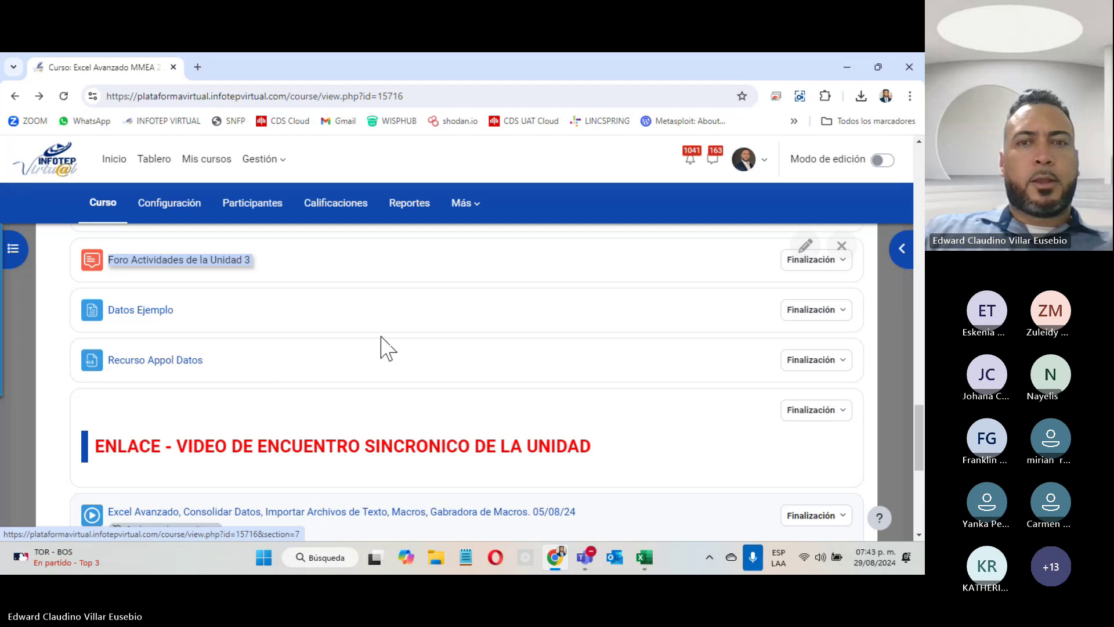
{"action": "scroll", "coordinate": [381, 348], "scroll_direction": "up", "scroll_amount": 5}
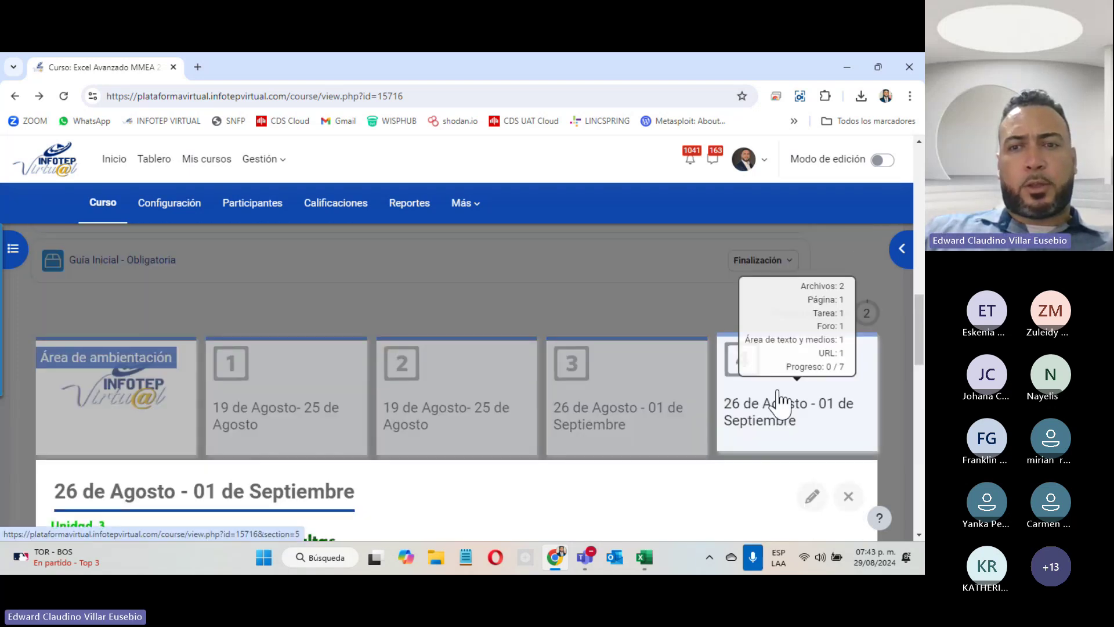
{"action": "left_click", "coordinate": [781, 400]}
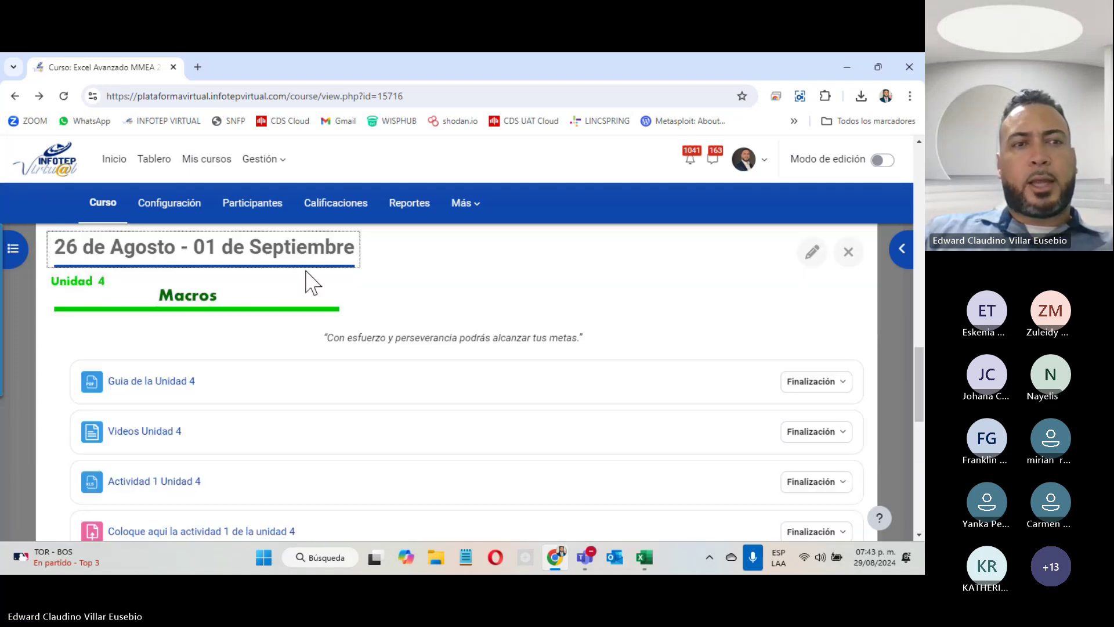
- Open the Guia de la Unidad 4 PDF in its own tab and close its preview on the course page
{"action": "left_click", "coordinate": [152, 383]}
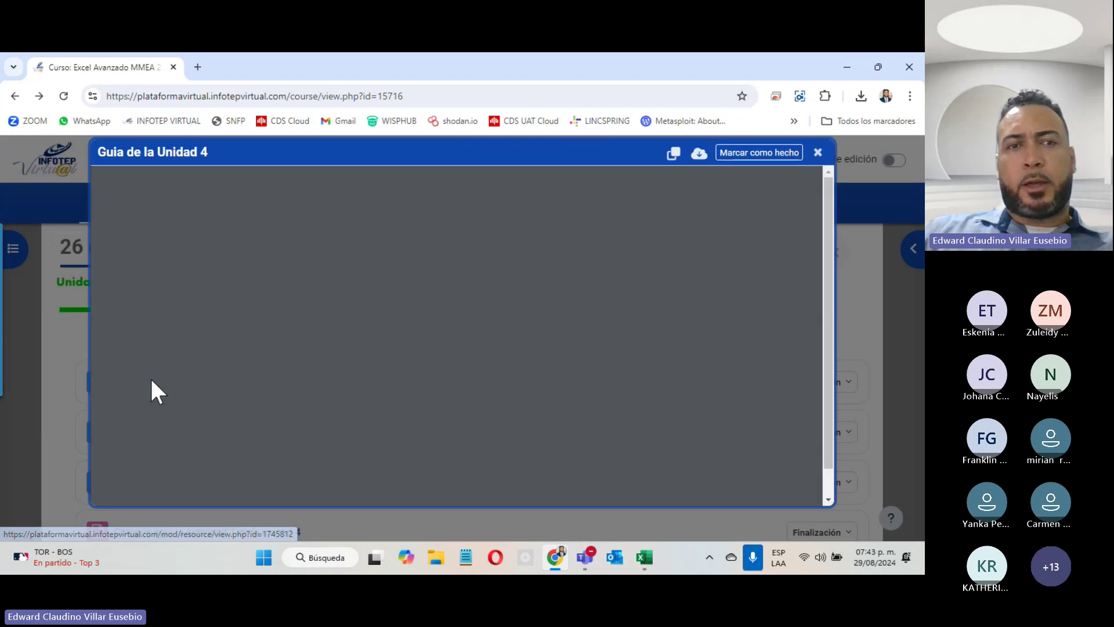
{"action": "left_click", "coordinate": [669, 153]}
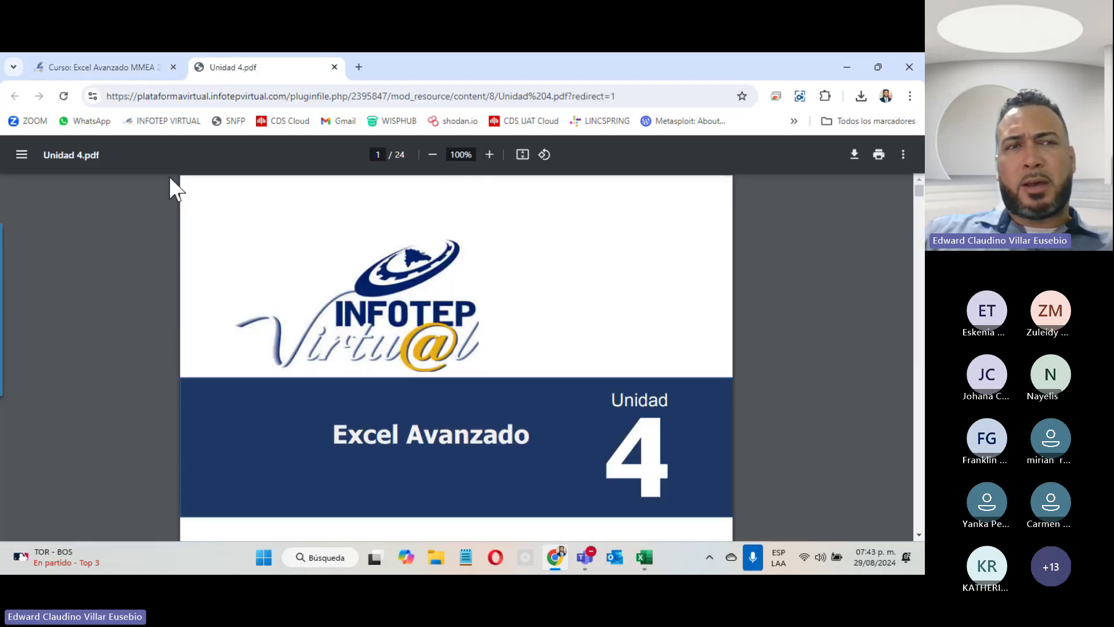
{"action": "left_click", "coordinate": [112, 70]}
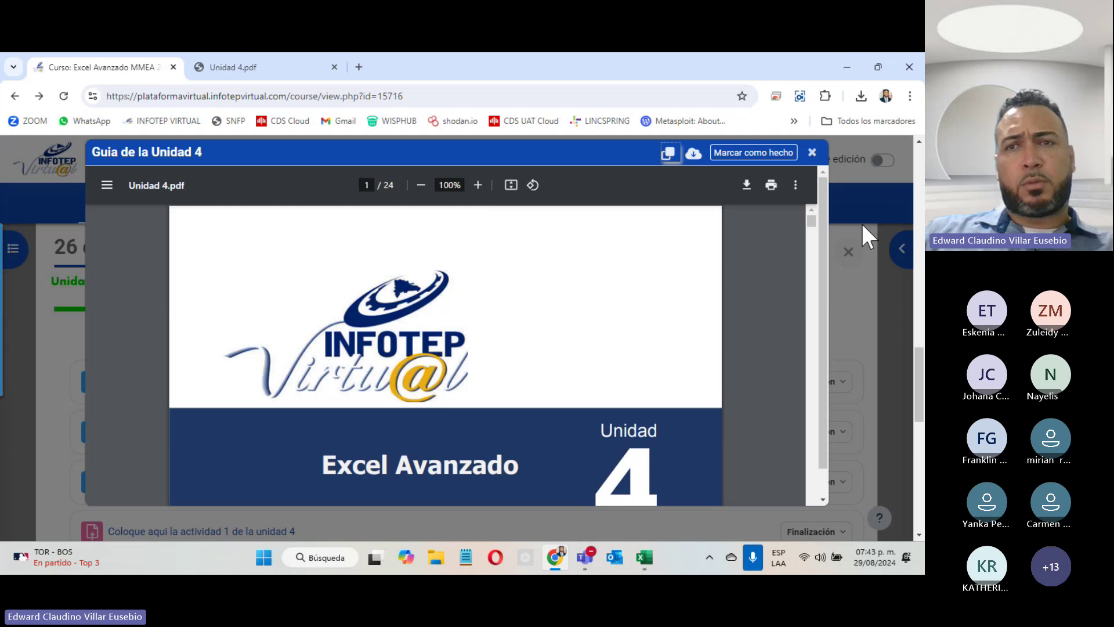
{"action": "left_click", "coordinate": [812, 152]}
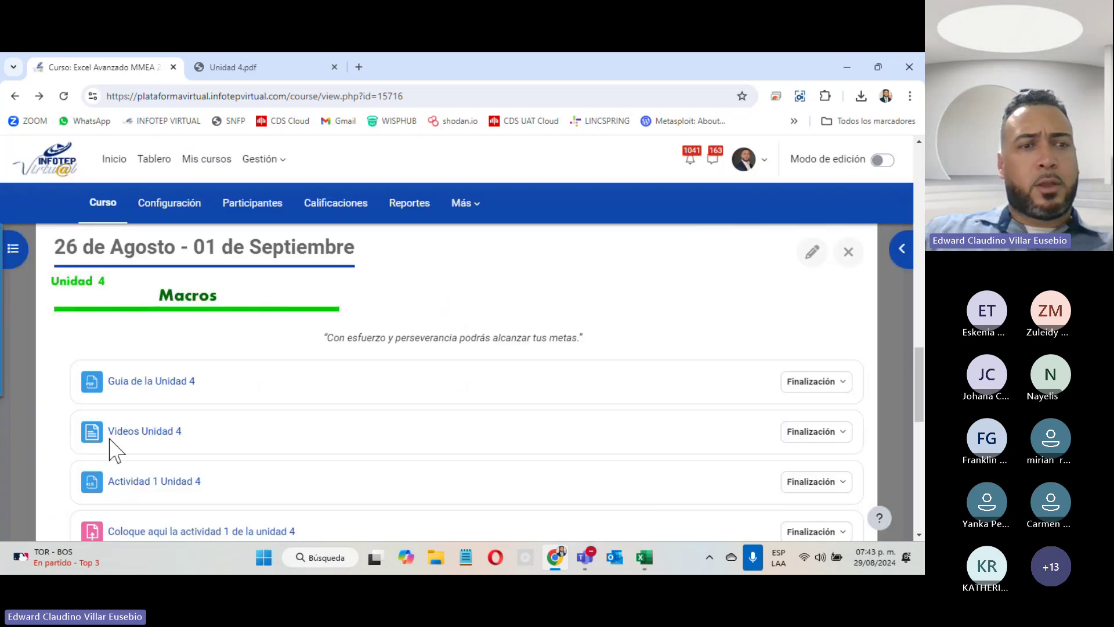
- Open Videos Unidad 4 in a new tab and look through its videos down to Macros Grabados
{"action": "right_click", "coordinate": [137, 430]}
{"action": "left_click", "coordinate": [224, 264]}
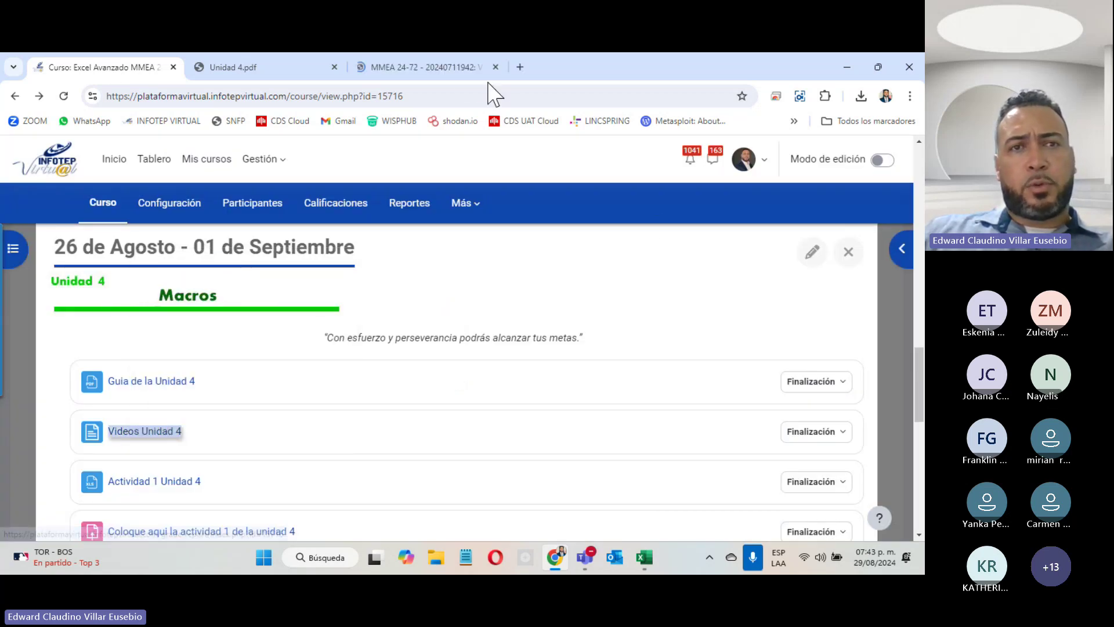
{"action": "left_click", "coordinate": [434, 78]}
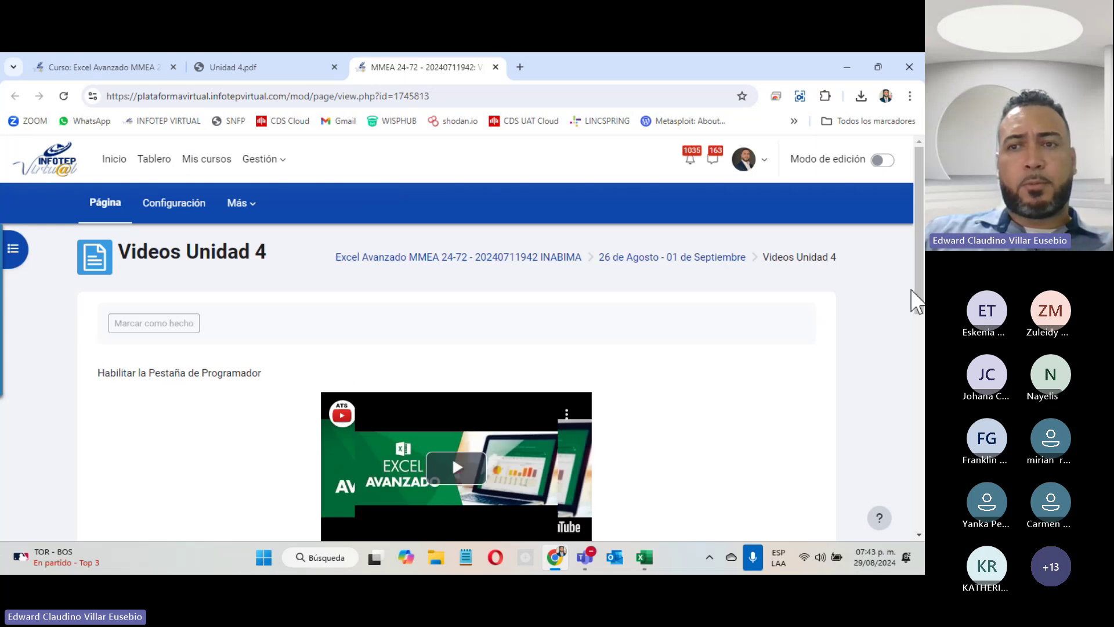
{"action": "left_click_drag", "start_coordinate": [917, 294], "coordinate": [909, 377]}
{"action": "scroll", "coordinate": [244, 252], "scroll_direction": "down", "scroll_amount": 1}
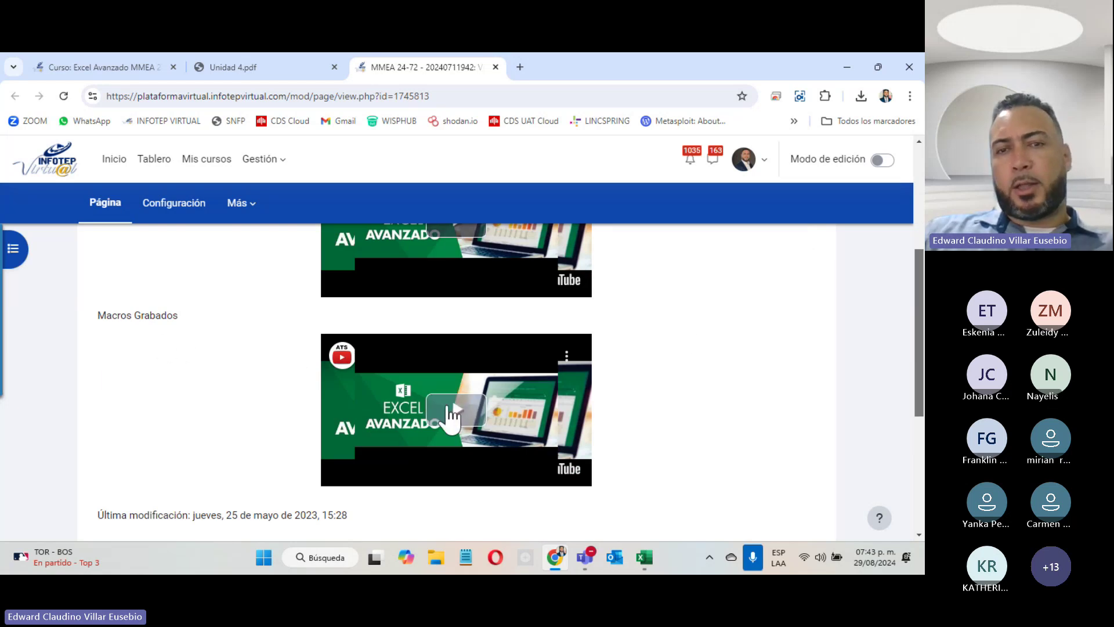
- Return to the course page and download the Actividad 1 Unidad 4 file
{"action": "left_click", "coordinate": [284, 71]}
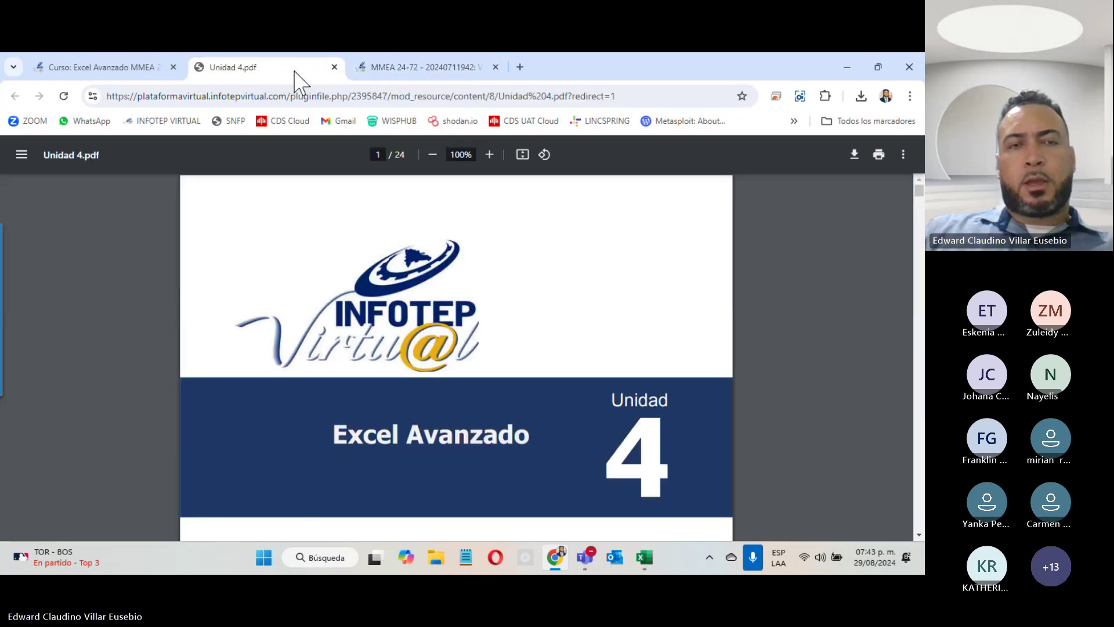
{"action": "left_click", "coordinate": [123, 70]}
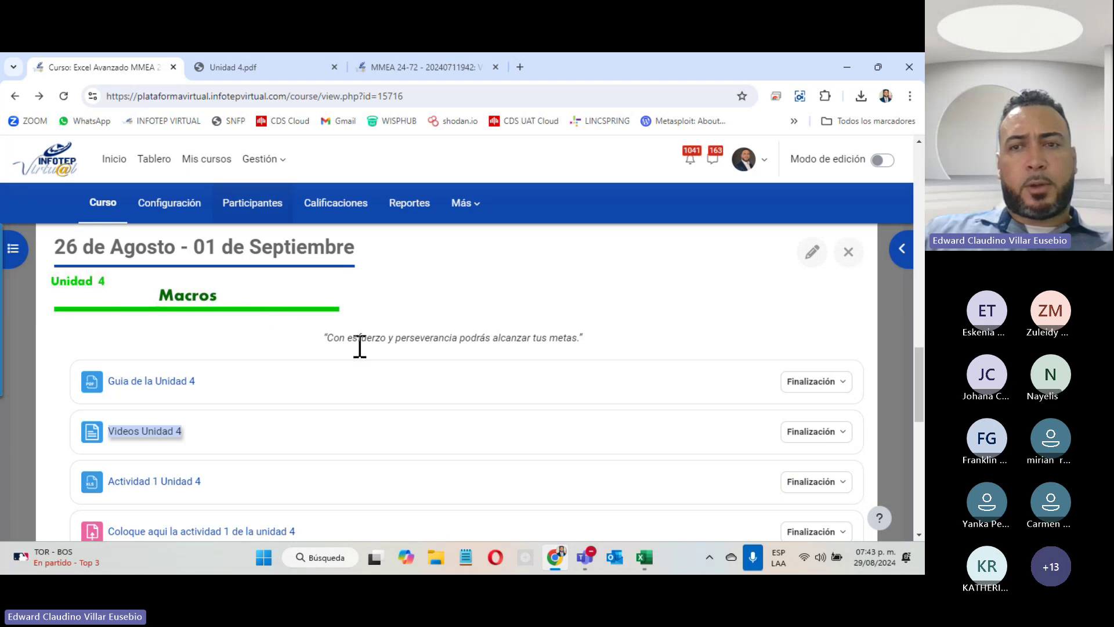
{"action": "scroll", "coordinate": [911, 392], "scroll_direction": "down", "scroll_amount": 1}
{"action": "scroll", "coordinate": [910, 392], "scroll_direction": "down", "scroll_amount": 1}
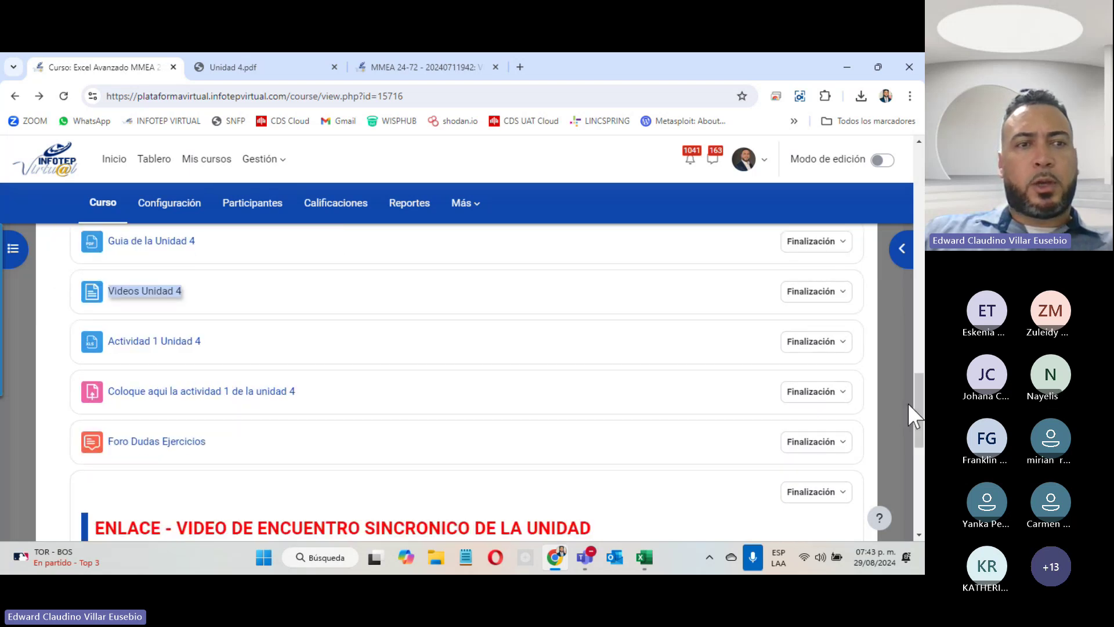
{"action": "left_click", "coordinate": [150, 343]}
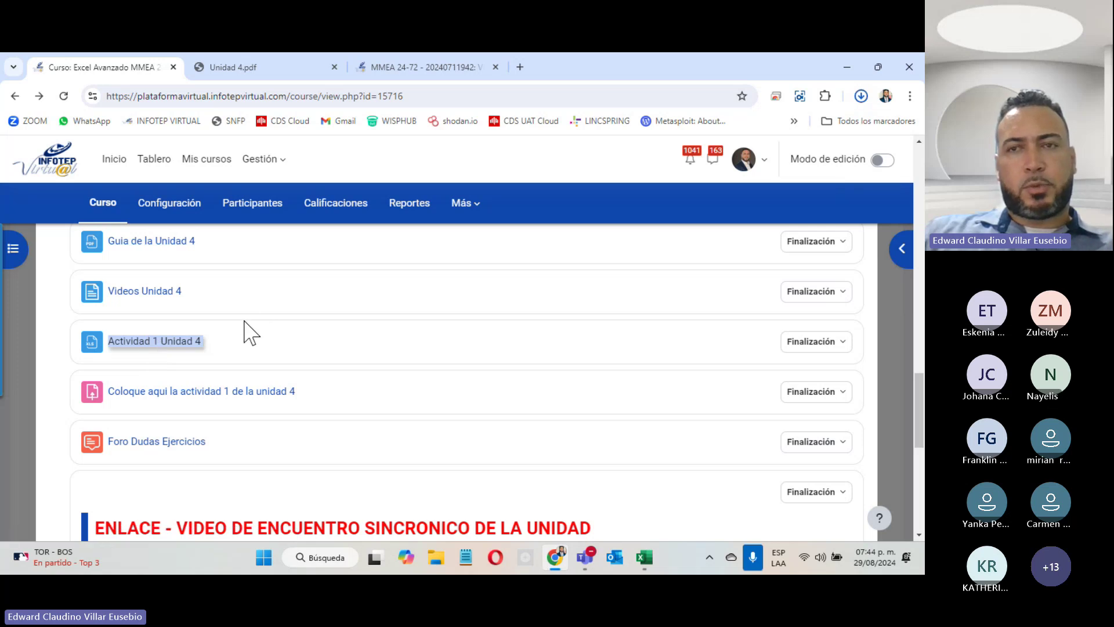
- In Unidad 4.pdf, enlarge the text to 150% and read section 4.1 ¿Qué es una Macro de Excel?
{"action": "left_click", "coordinate": [275, 68]}
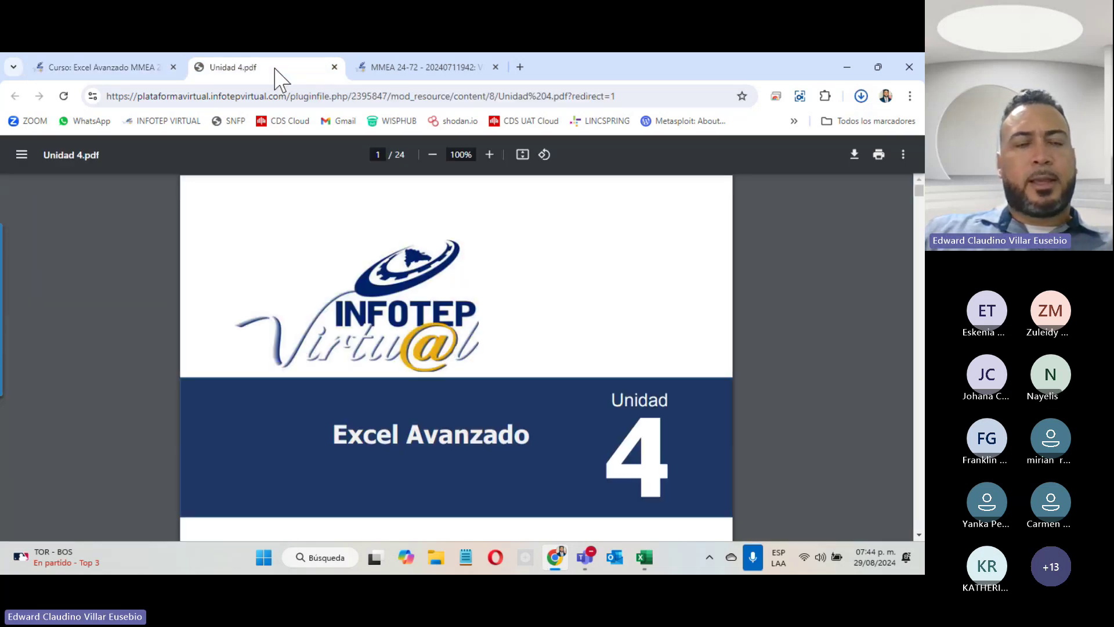
{"action": "left_click", "coordinate": [489, 156]}
{"action": "scroll", "coordinate": [522, 268], "scroll_direction": "down", "scroll_amount": 15}
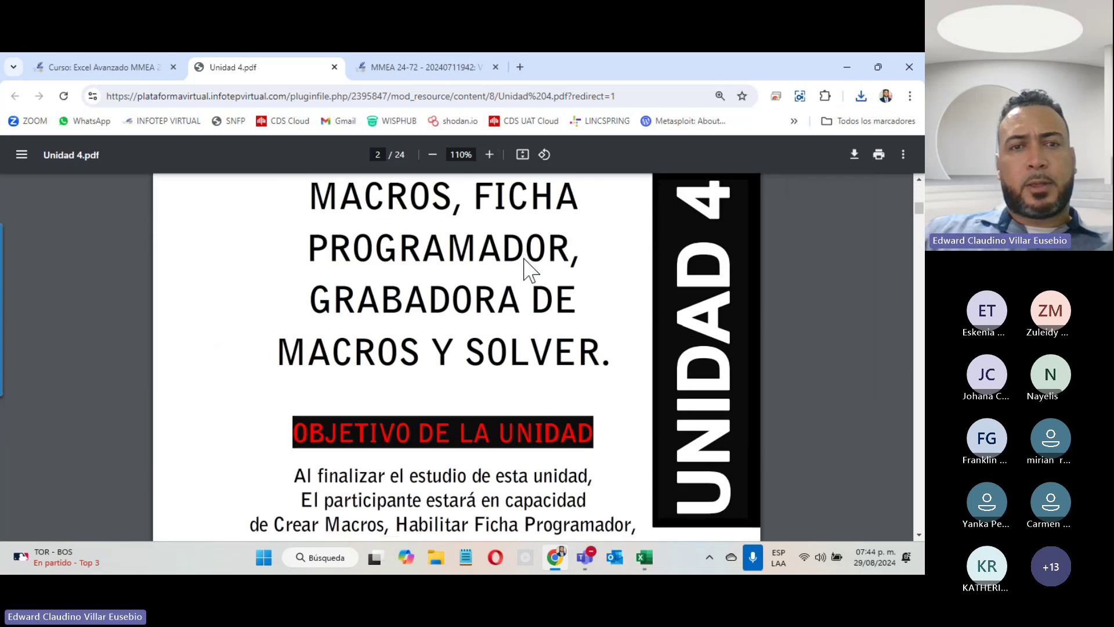
{"action": "scroll", "coordinate": [528, 268], "scroll_direction": "down", "scroll_amount": 10}
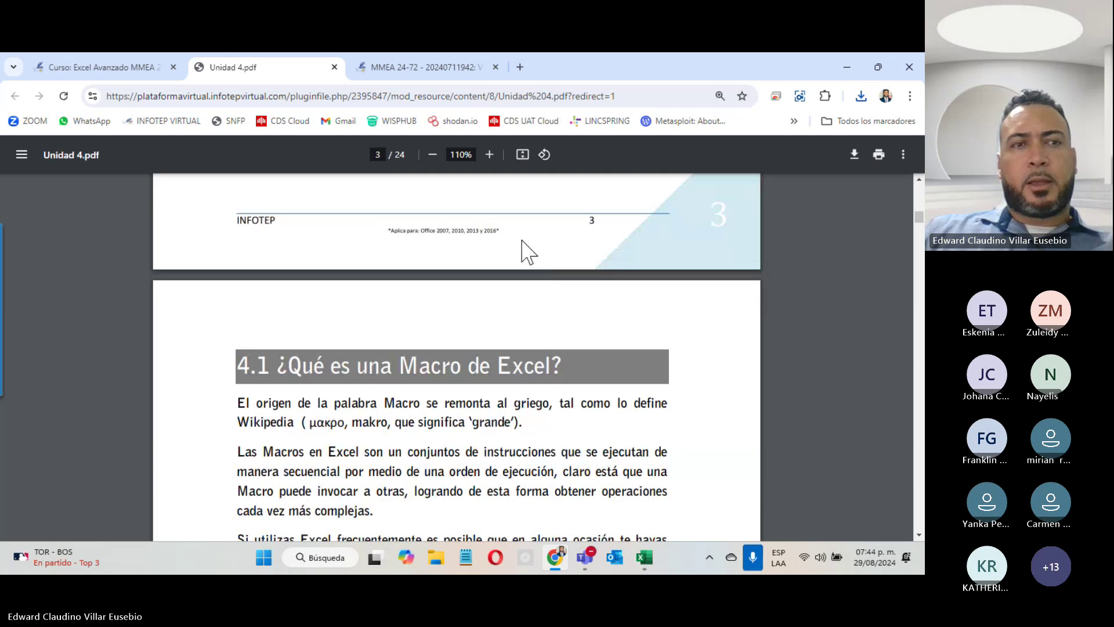
{"action": "scroll", "coordinate": [644, 343], "scroll_direction": "up", "scroll_amount": 2, "text": "ctrl"}
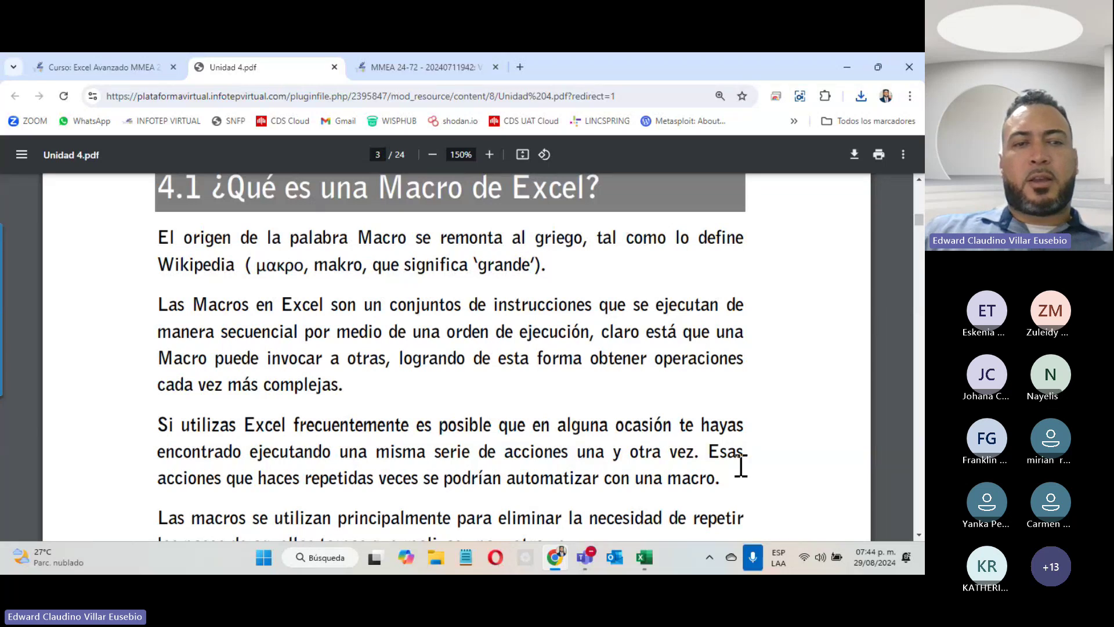
- Read how macros are written in section 4.1 and highlight the phrase "Visual Basic for Applications (VBA)"
{"action": "scroll", "coordinate": [740, 465], "scroll_direction": "down", "scroll_amount": 4}
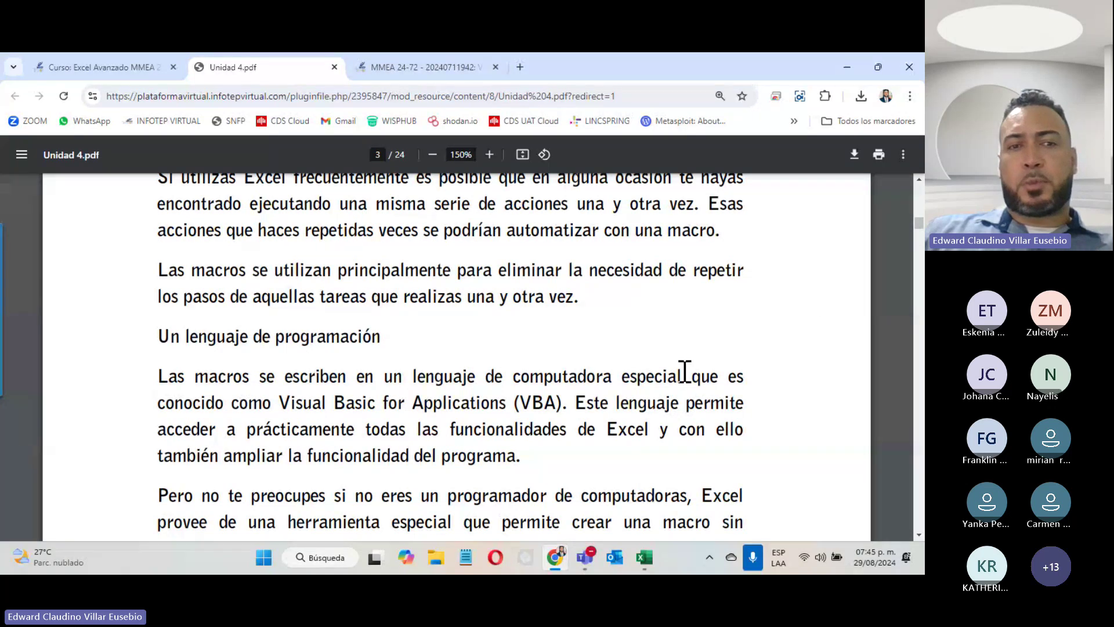
{"action": "left_click_drag", "start_coordinate": [270, 404], "coordinate": [562, 401]}
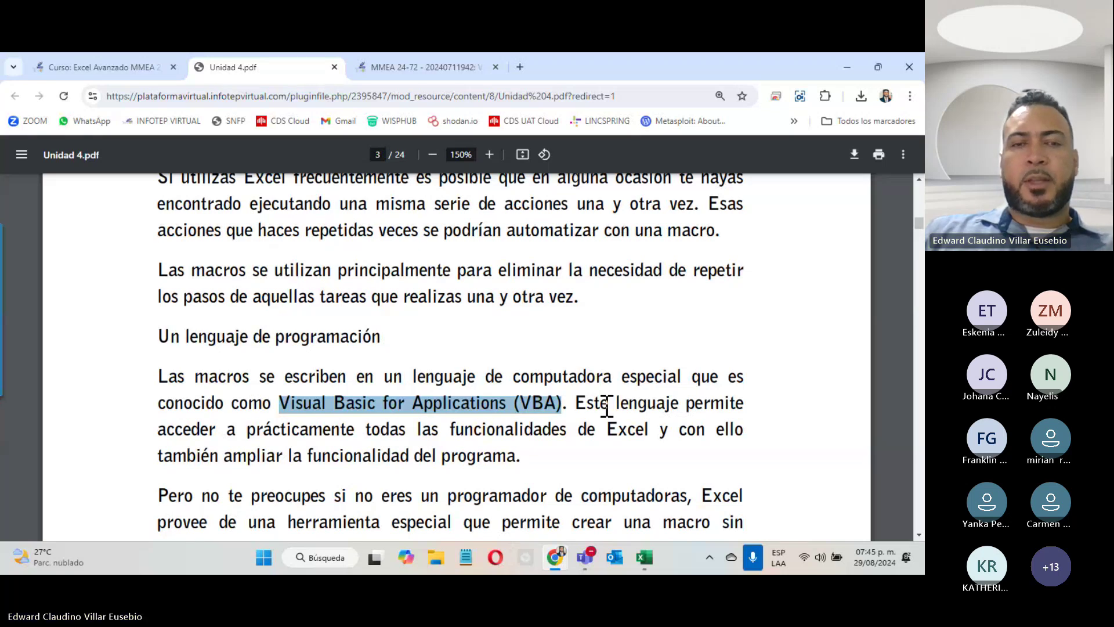
{"action": "left_click_drag", "start_coordinate": [281, 399], "coordinate": [564, 402]}
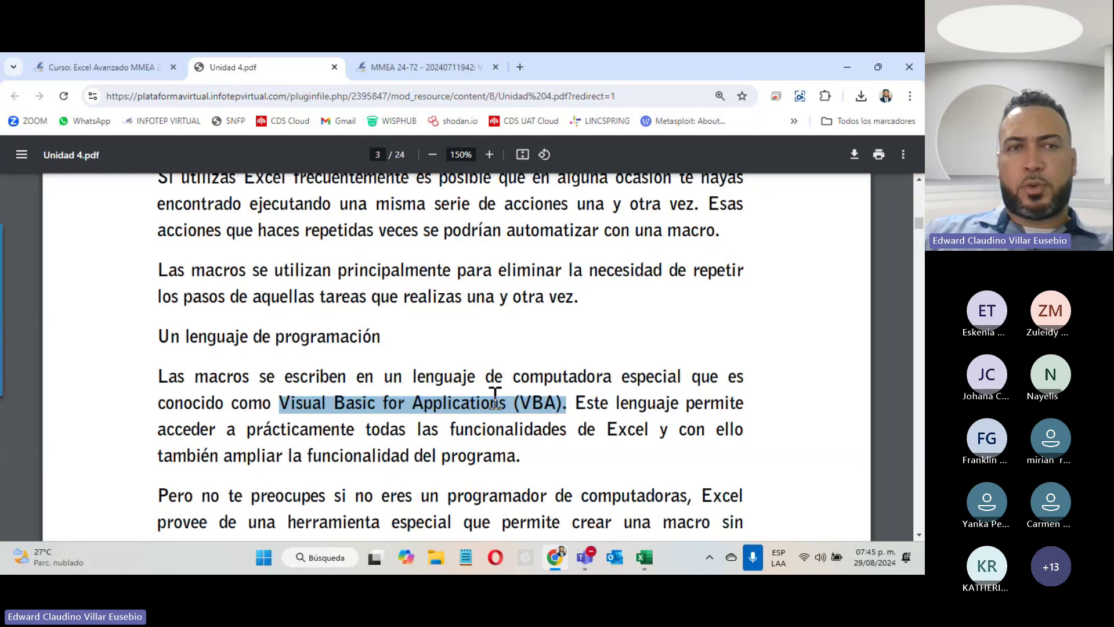
{"action": "scroll", "coordinate": [495, 398], "scroll_direction": "down", "scroll_amount": 15}
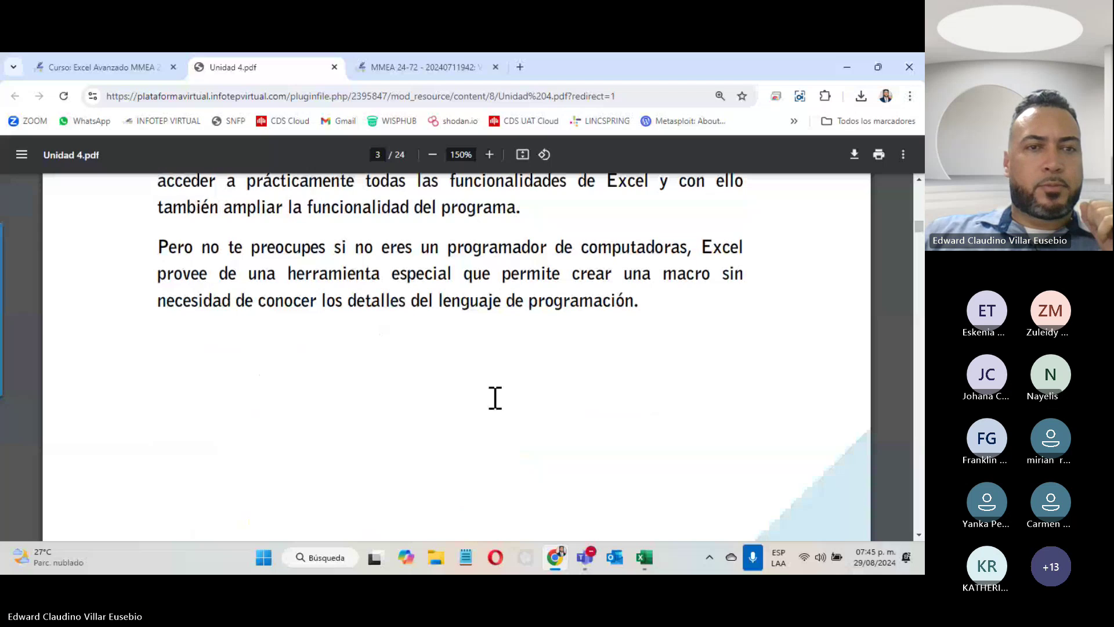
{"action": "scroll", "coordinate": [495, 397], "scroll_direction": "up", "scroll_amount": 4}
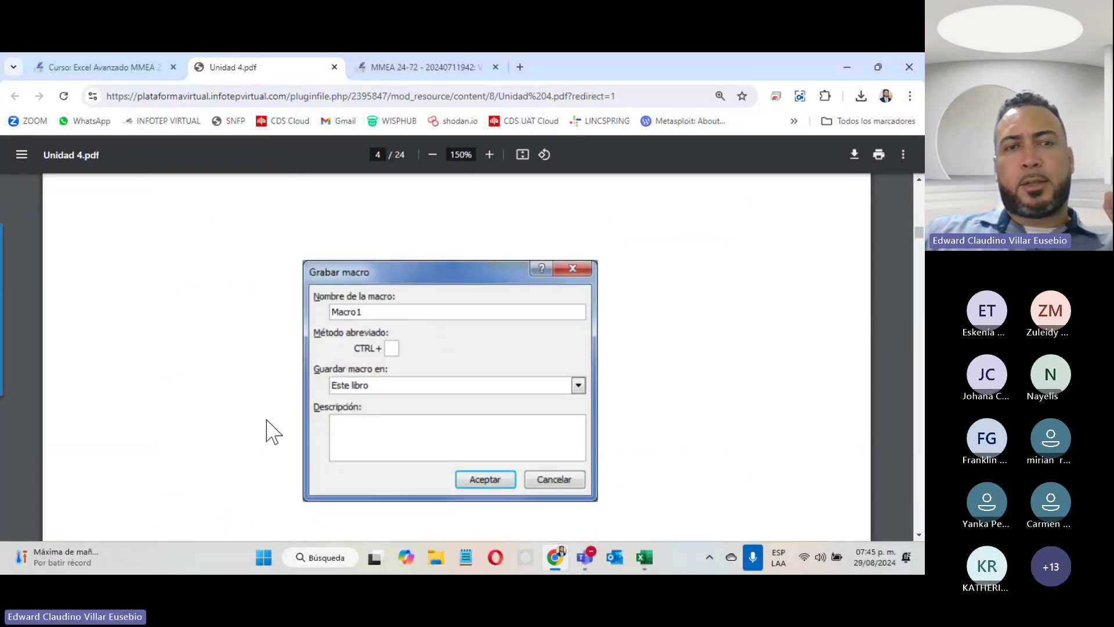
- Review the guide's numbered instructions from customizing quick access and activating Desarrollador through to enabling all macros
{"action": "scroll", "coordinate": [312, 330], "scroll_direction": "down", "scroll_amount": 8}
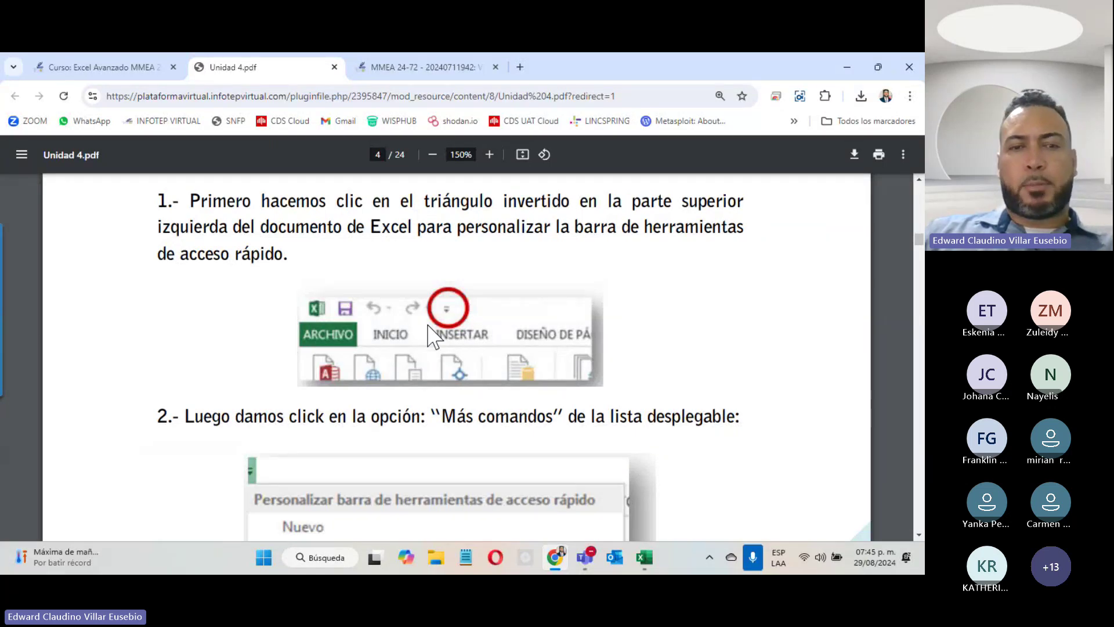
{"action": "scroll", "coordinate": [473, 316], "scroll_direction": "down", "scroll_amount": 15}
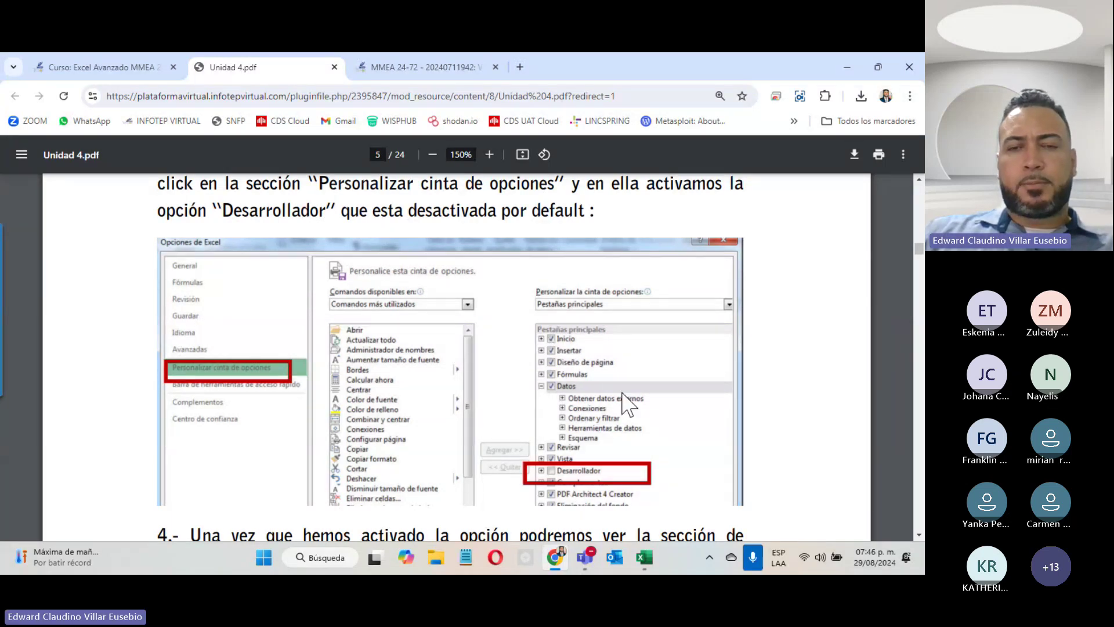
{"action": "scroll", "coordinate": [618, 401], "scroll_direction": "down", "scroll_amount": 4}
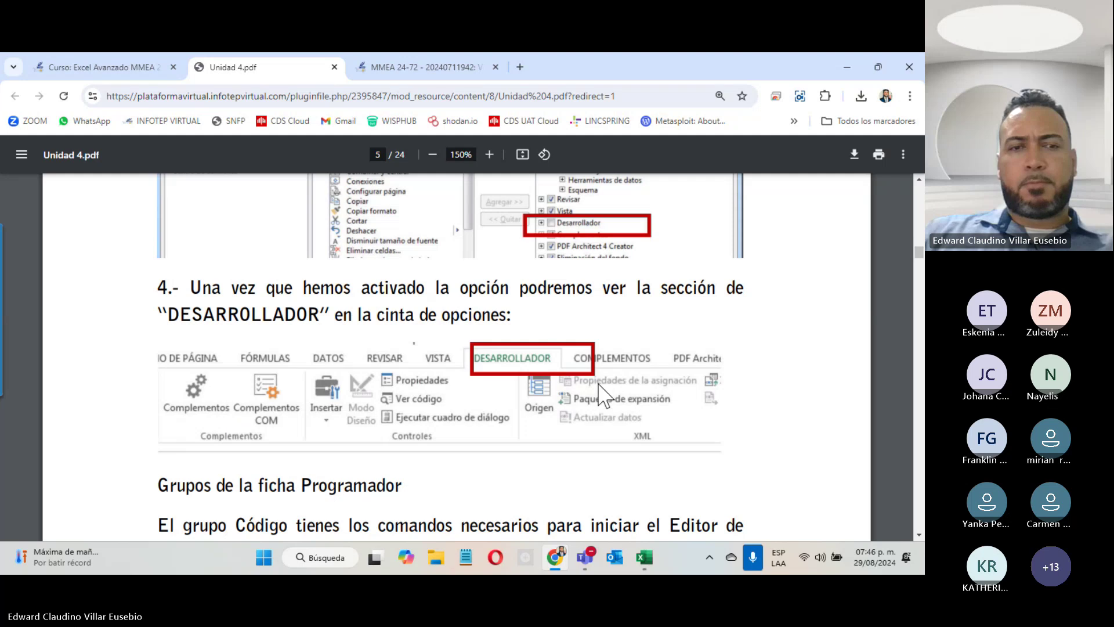
{"action": "scroll", "coordinate": [618, 402], "scroll_direction": "down", "scroll_amount": 10}
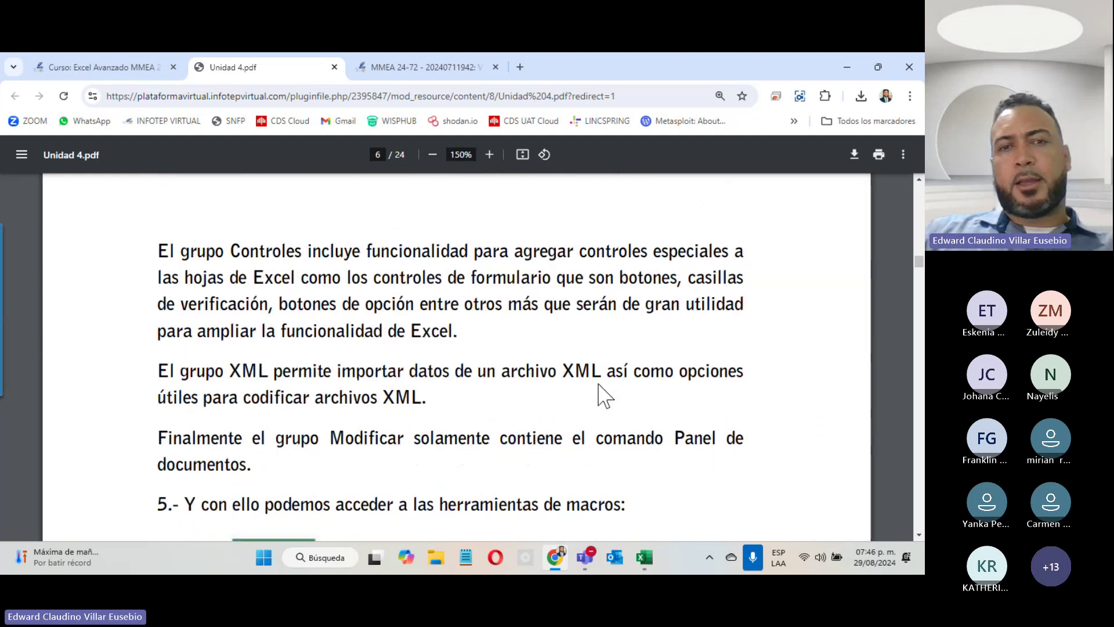
{"action": "scroll", "coordinate": [604, 396], "scroll_direction": "down", "scroll_amount": 8}
{"action": "scroll", "coordinate": [604, 396], "scroll_direction": "down", "scroll_amount": 8}
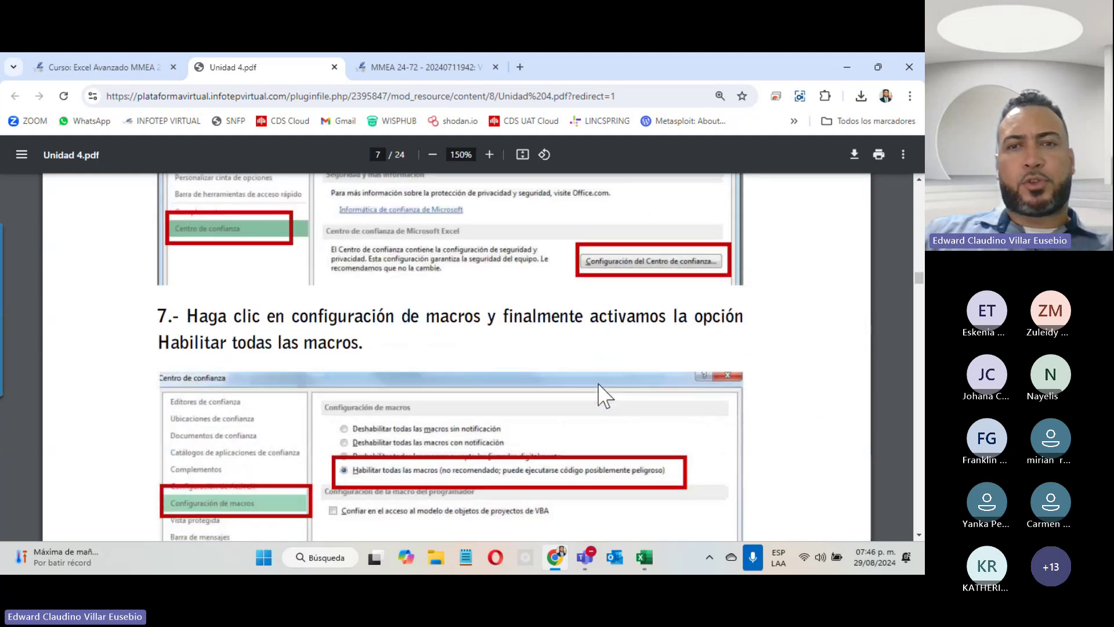
- Close Unidad 4.pdf and the Videos Unidad 4 page, and open the downloaded Ejercicio_6_Excel_Avanzado (50).xls
{"action": "left_click", "coordinate": [334, 67]}
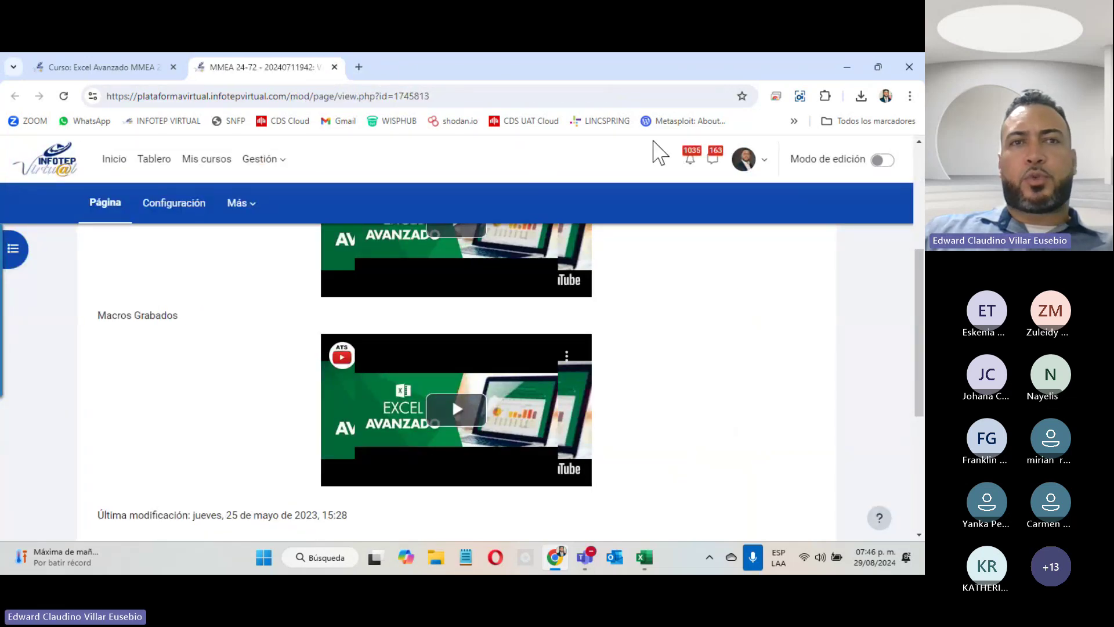
{"action": "left_click", "coordinate": [334, 67]}
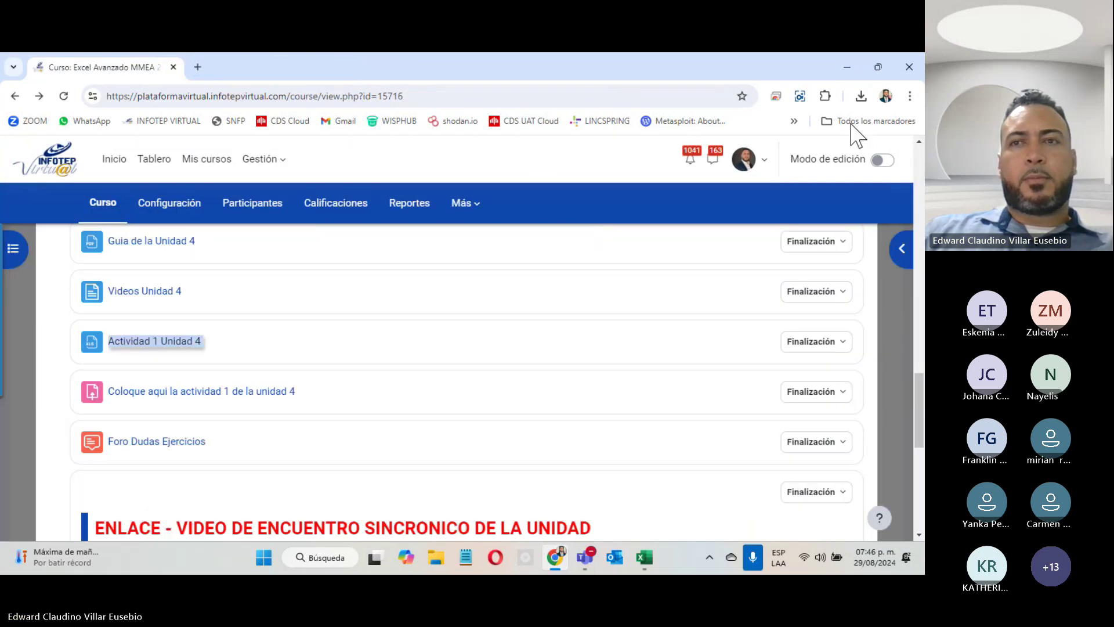
{"action": "left_click", "coordinate": [862, 97]}
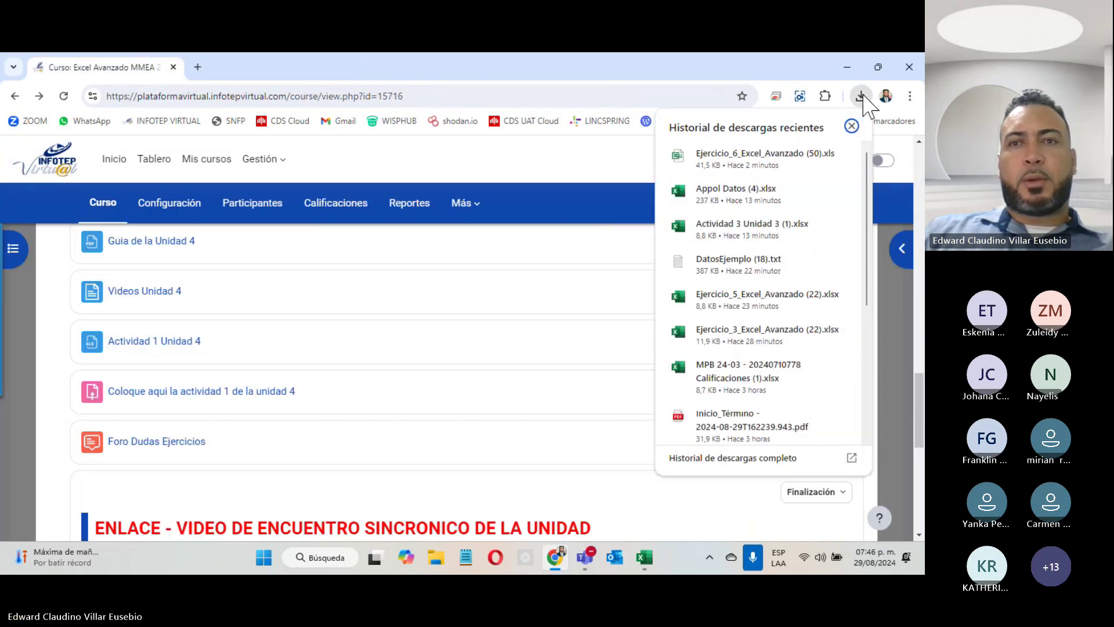
{"action": "left_click", "coordinate": [772, 163]}
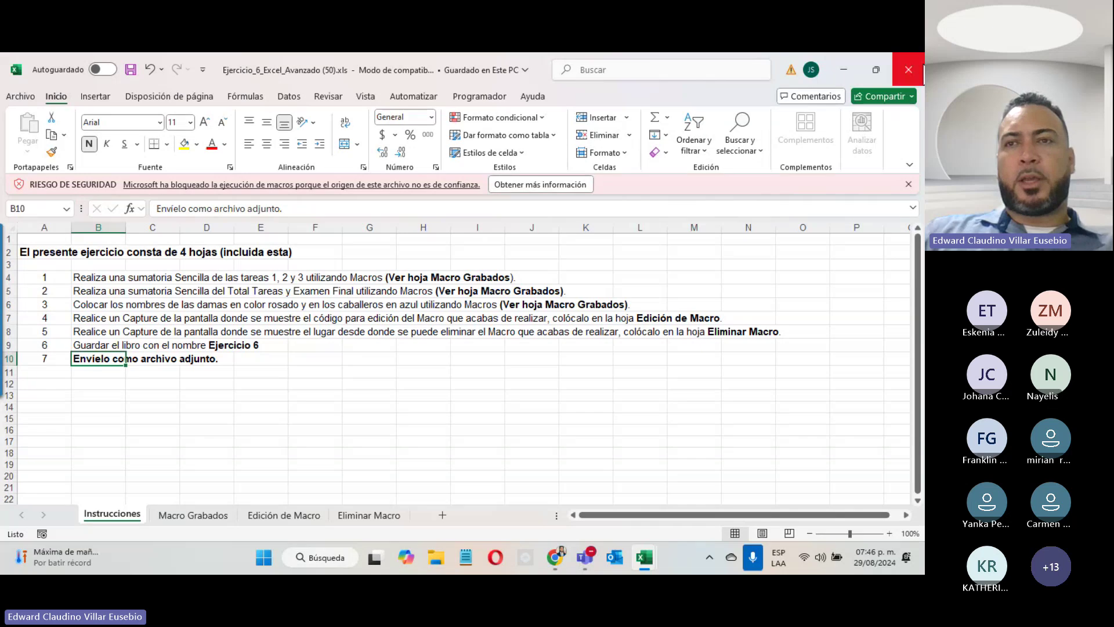
- Close the workbook and open the properties of Ejercicio_6_Excel_Avanzado (50).xls in the Descargas folder of File Explorer
{"action": "left_click", "coordinate": [904, 69]}
{"action": "left_click", "coordinate": [437, 560]}
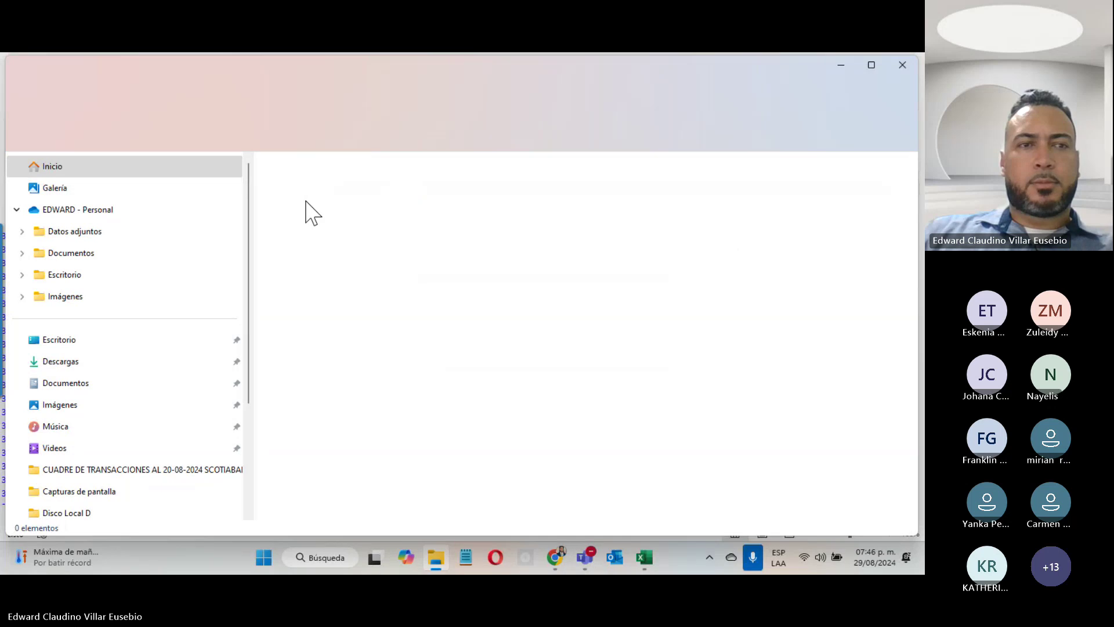
{"action": "left_click", "coordinate": [95, 362]}
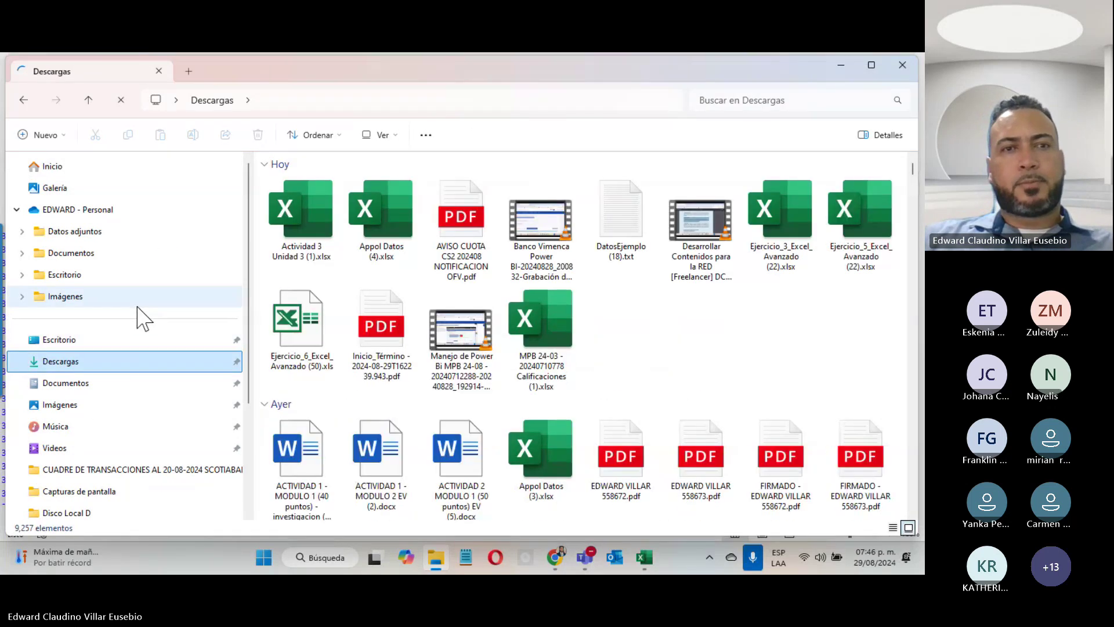
{"action": "left_click", "coordinate": [323, 316]}
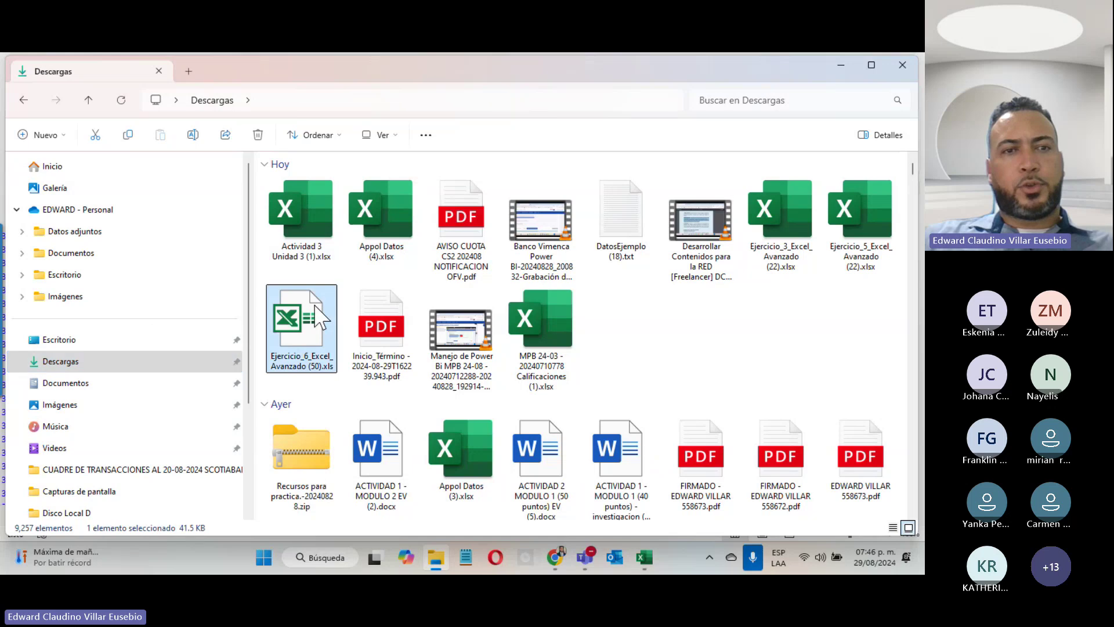
{"action": "right_click", "coordinate": [323, 316]}
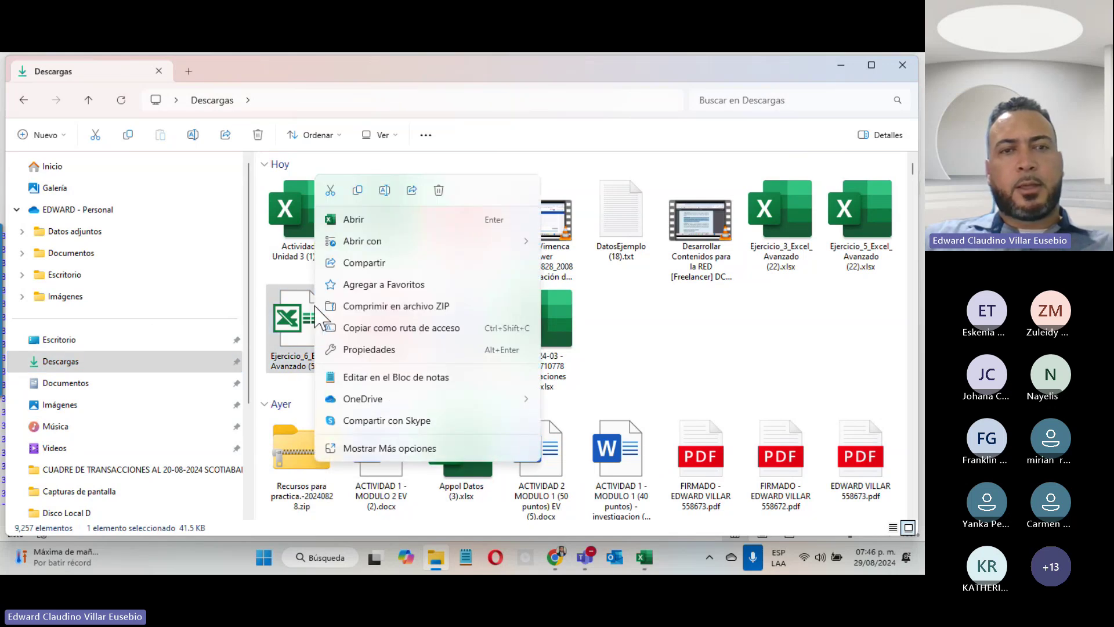
{"action": "left_click", "coordinate": [366, 350]}
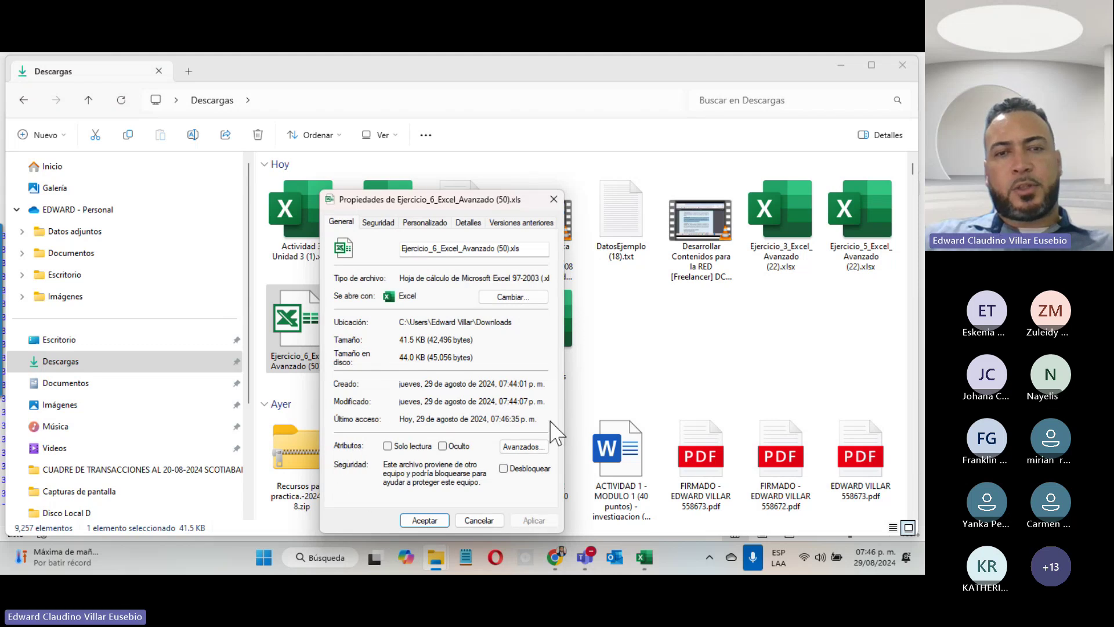
- Unblock the exercise file, accept its properties, and reopen the workbook in Excel
{"action": "left_click", "coordinate": [503, 469]}
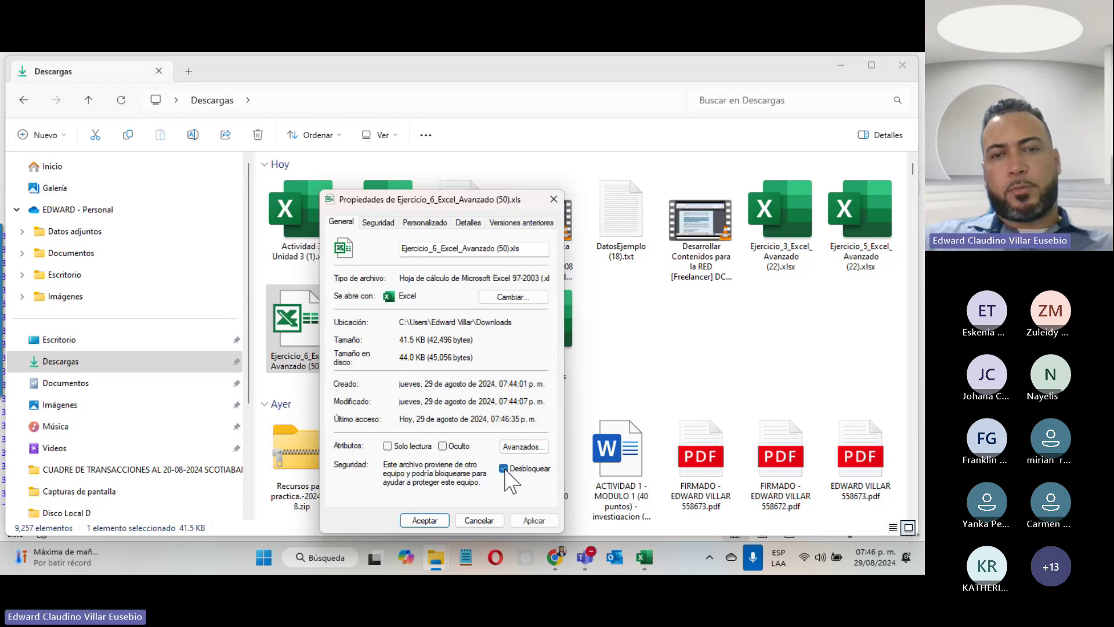
{"action": "left_click", "coordinate": [535, 520]}
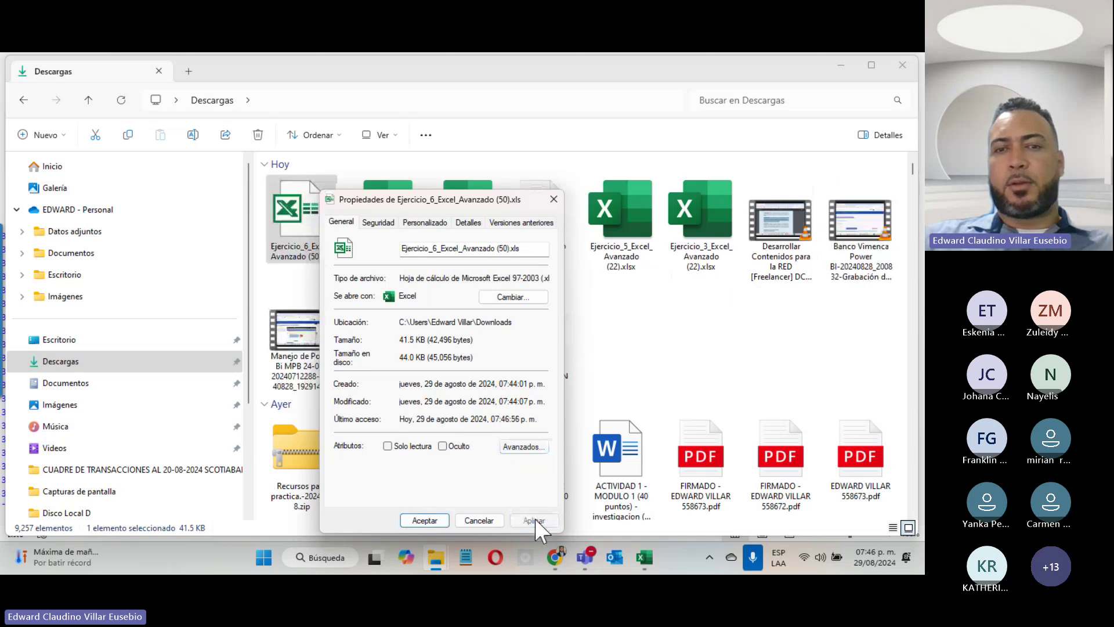
{"action": "left_click", "coordinate": [425, 520]}
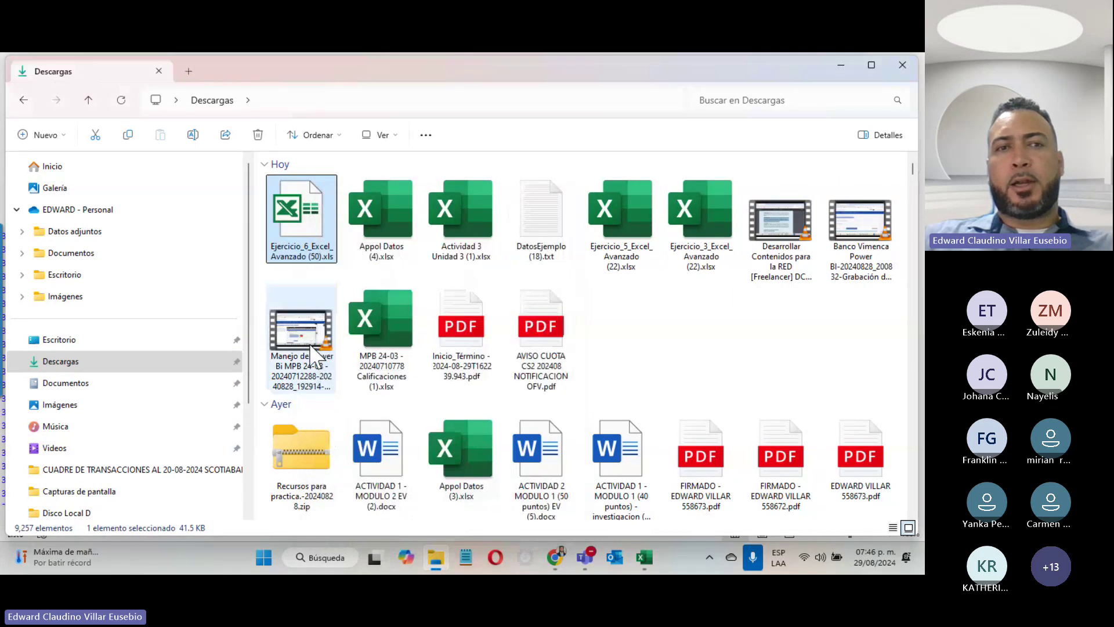
{"action": "key", "text": "alt+Tab"}
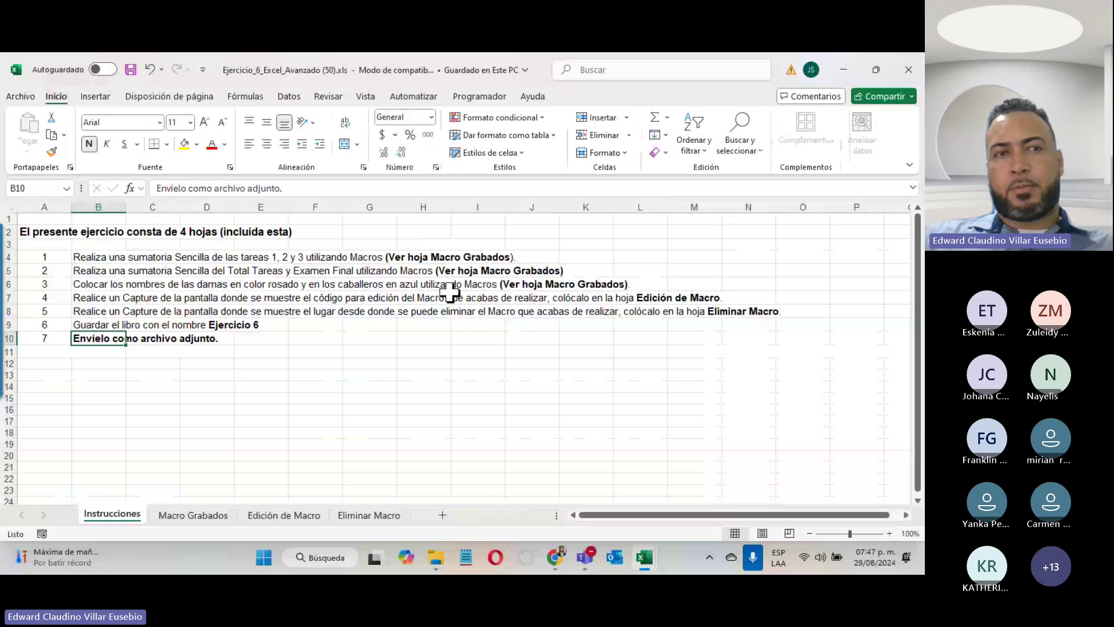
- Check the exercise file's properties in Descargas again, dismiss them without changes, and return to the workbook in Excel
{"action": "left_click", "coordinate": [436, 557]}
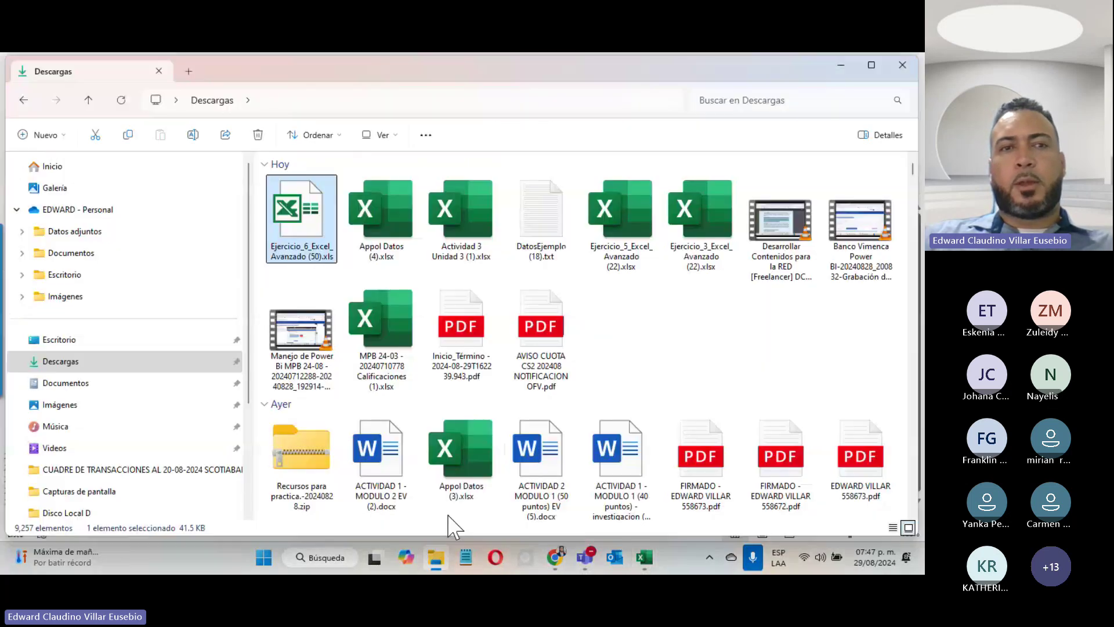
{"action": "right_click", "coordinate": [301, 235]}
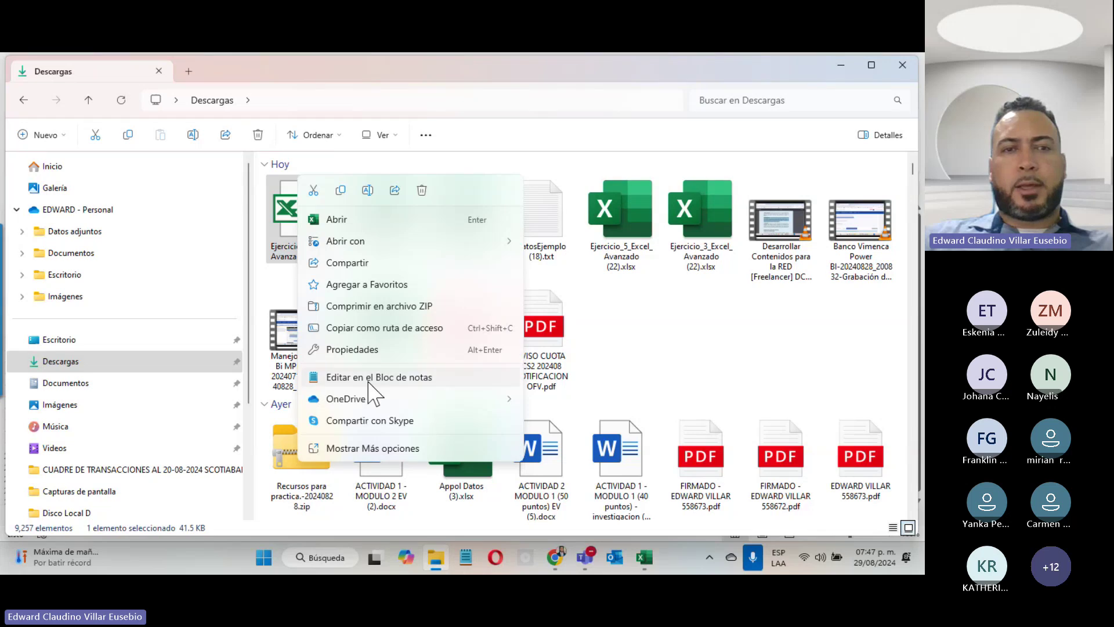
{"action": "left_click", "coordinate": [372, 348]}
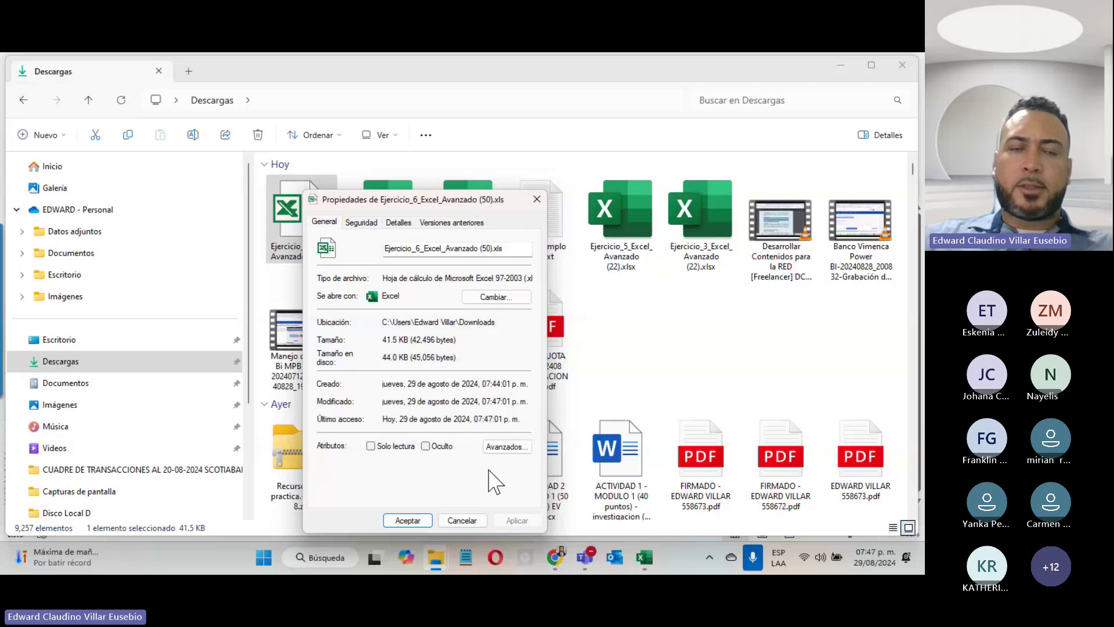
{"action": "left_click", "coordinate": [464, 515]}
{"action": "mouse_move", "coordinate": [645, 558]}
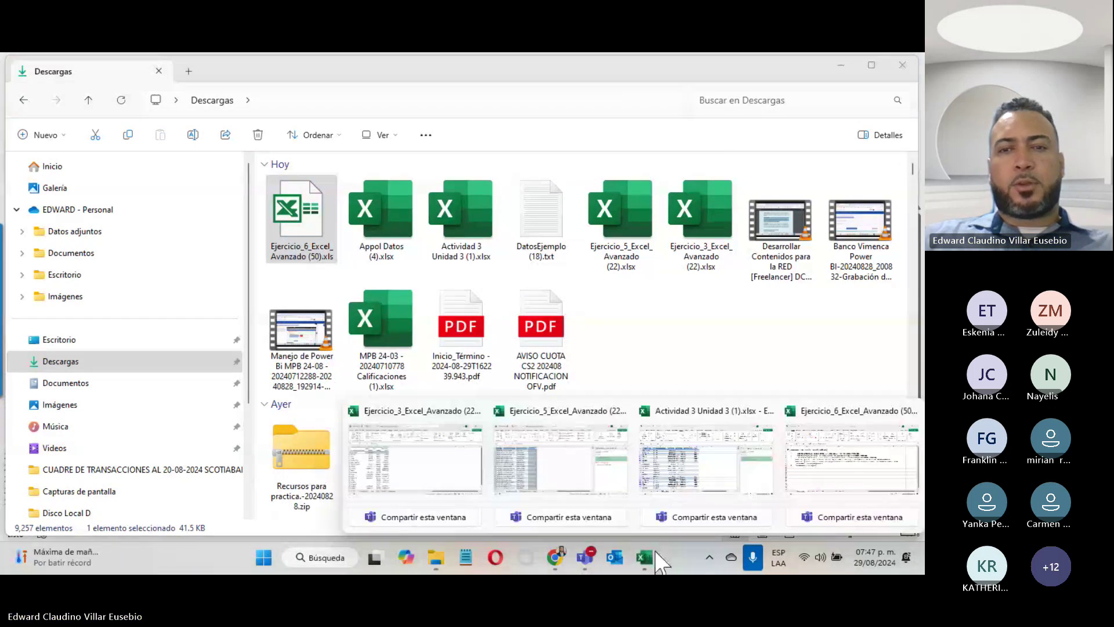
{"action": "left_click", "coordinate": [818, 464]}
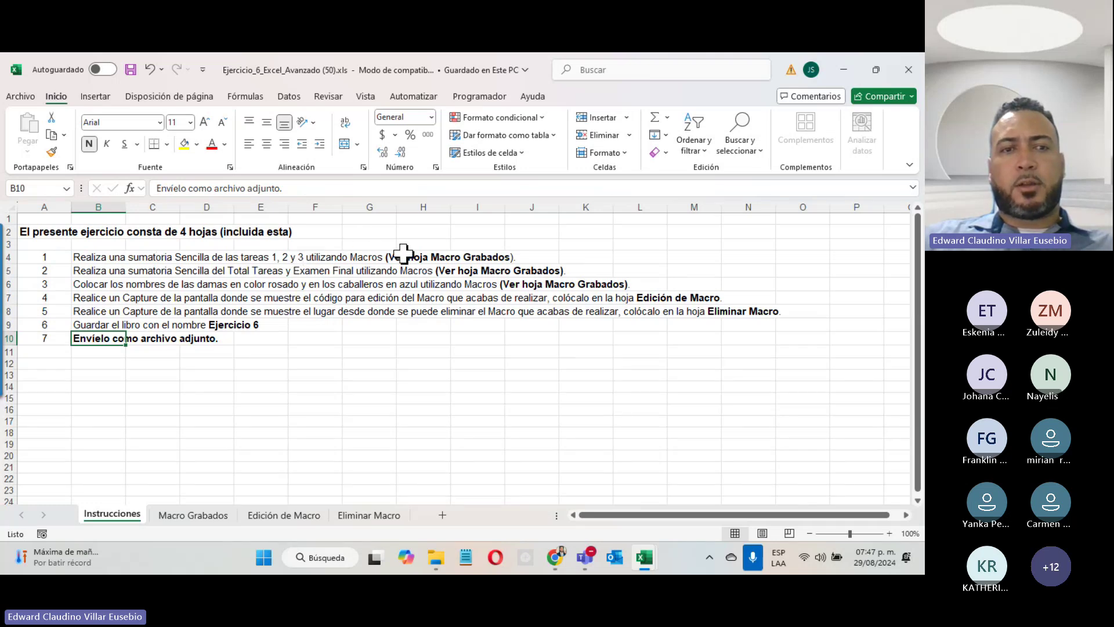
- Examine the grade table and task notes on the Macro Grabados sheet, and return to the Instrucciones sheet
{"action": "left_click", "coordinate": [195, 515]}
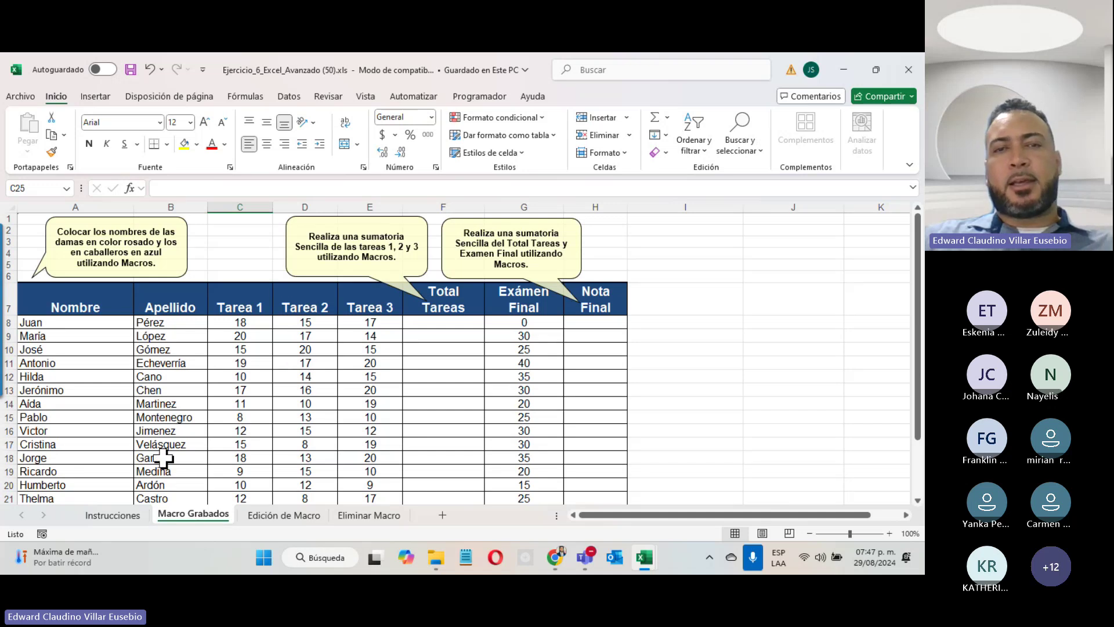
{"action": "scroll", "coordinate": [331, 460], "scroll_direction": "down", "scroll_amount": 3}
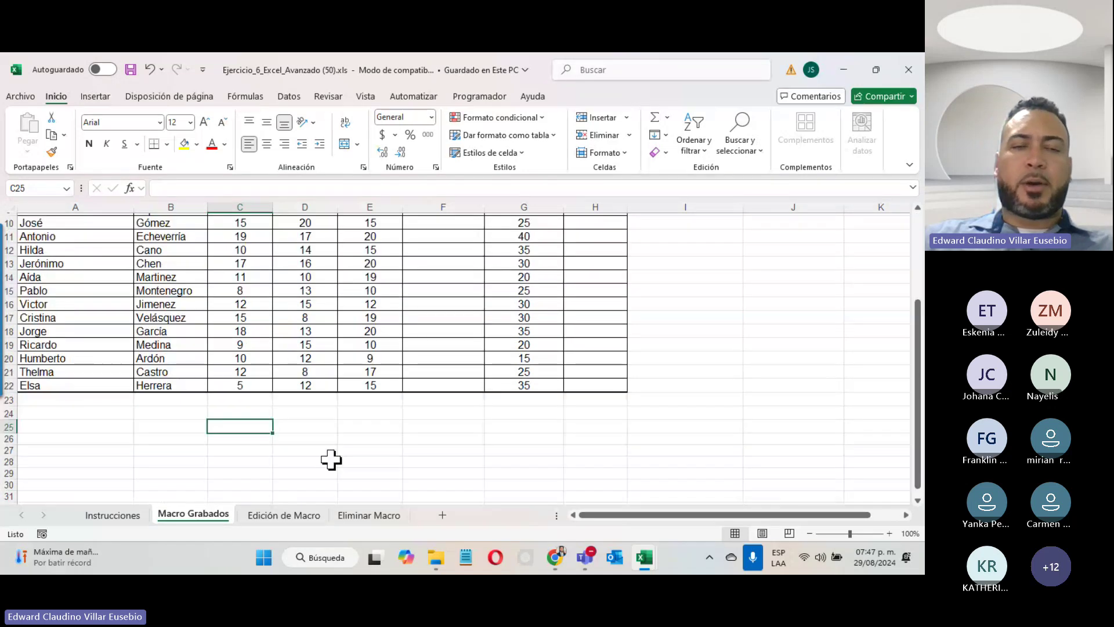
{"action": "scroll", "coordinate": [331, 459], "scroll_direction": "up", "scroll_amount": 3}
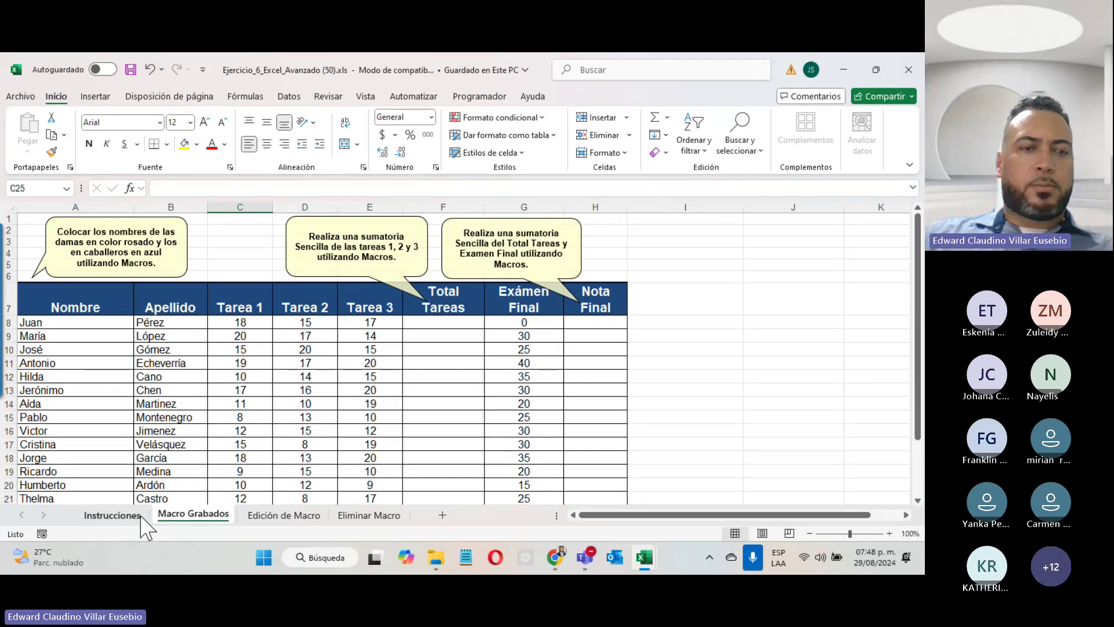
{"action": "left_click", "coordinate": [116, 515]}
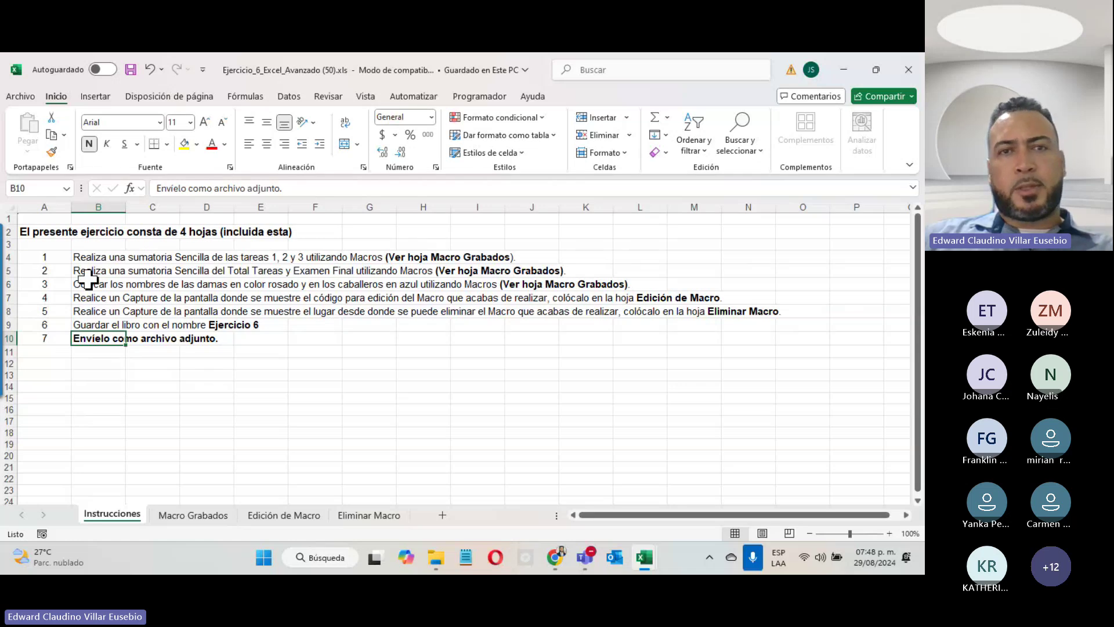
- Look at the customization options for the Quick Access Toolbar and dismiss them without changes
{"action": "left_click", "coordinate": [481, 97]}
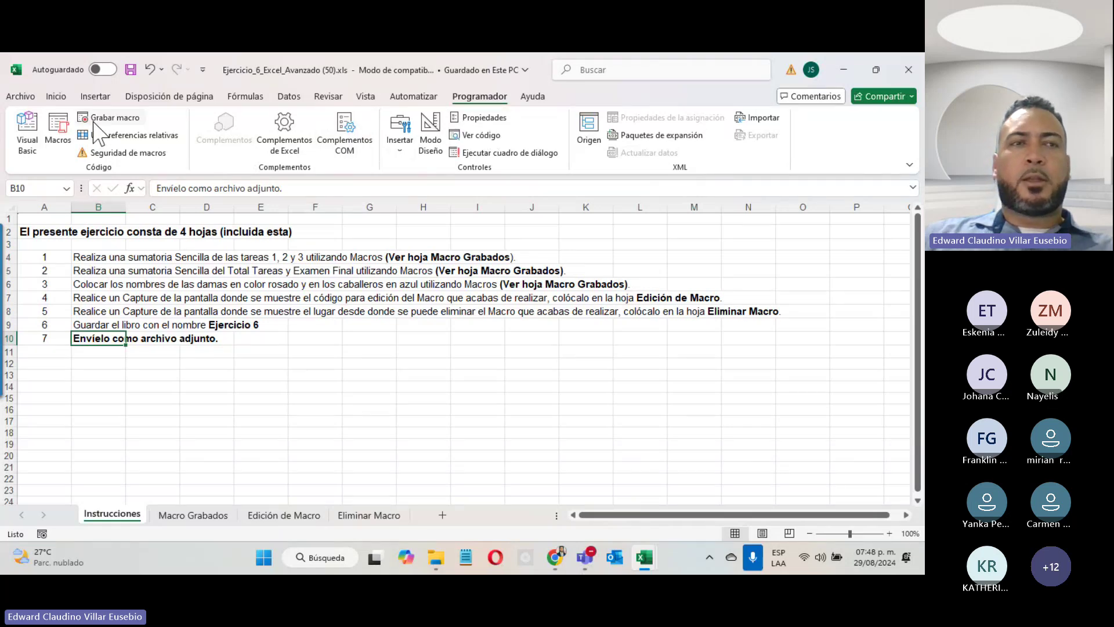
{"action": "left_click", "coordinate": [161, 69]}
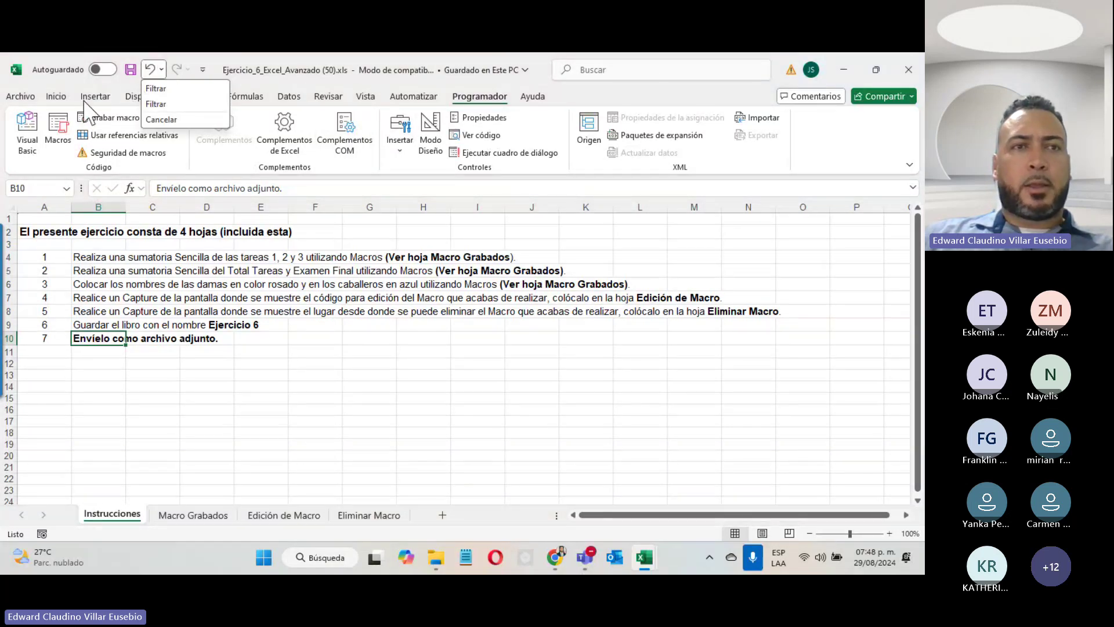
{"action": "left_click", "coordinate": [203, 69]}
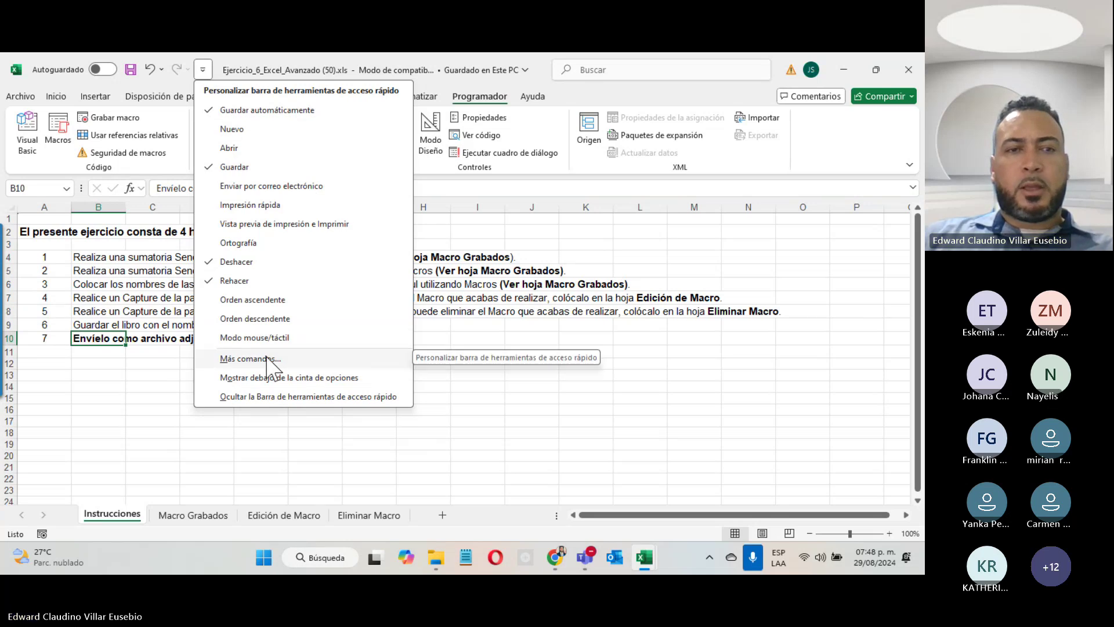
{"action": "left_click", "coordinate": [267, 359]}
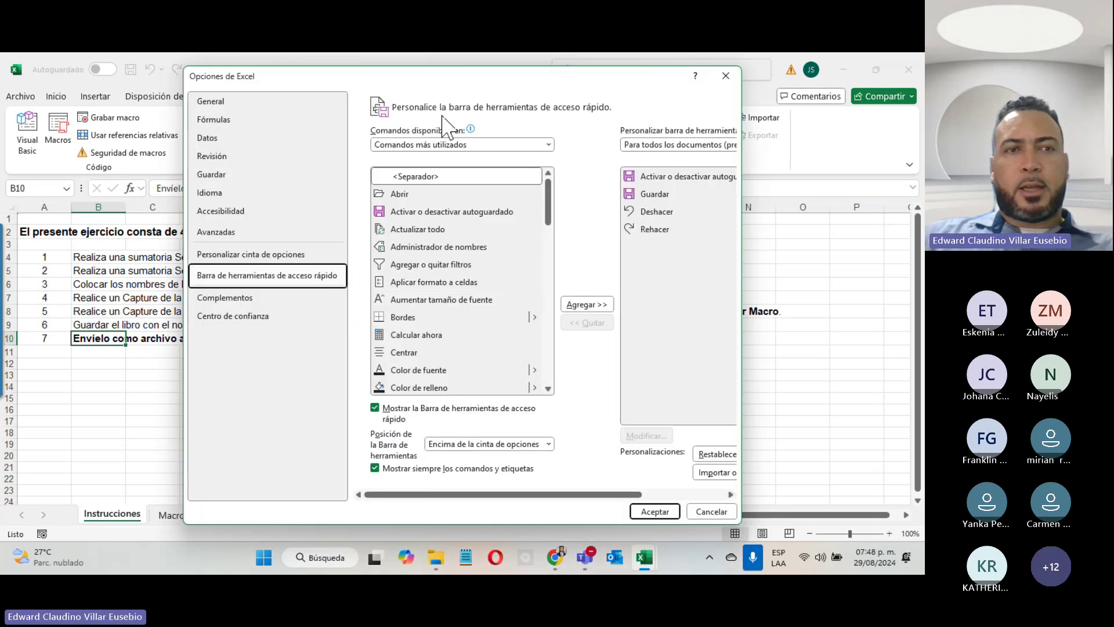
{"action": "left_click", "coordinate": [719, 516]}
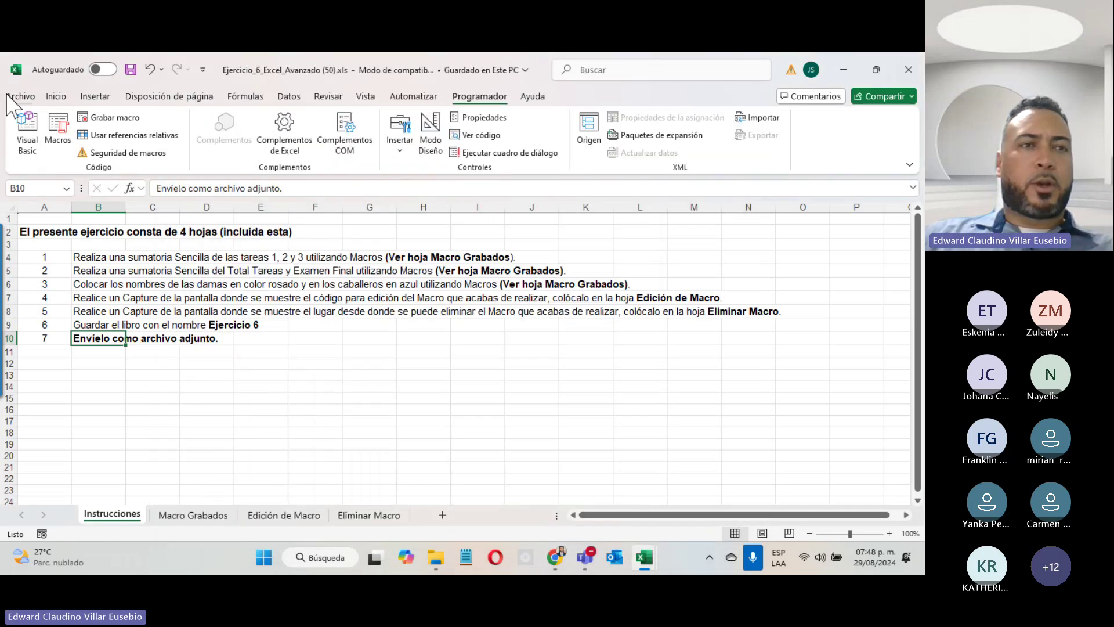
- Hide the Programador tab from the ribbon through Excel's ribbon customization options
{"action": "left_click", "coordinate": [20, 95]}
{"action": "left_click", "coordinate": [50, 517]}
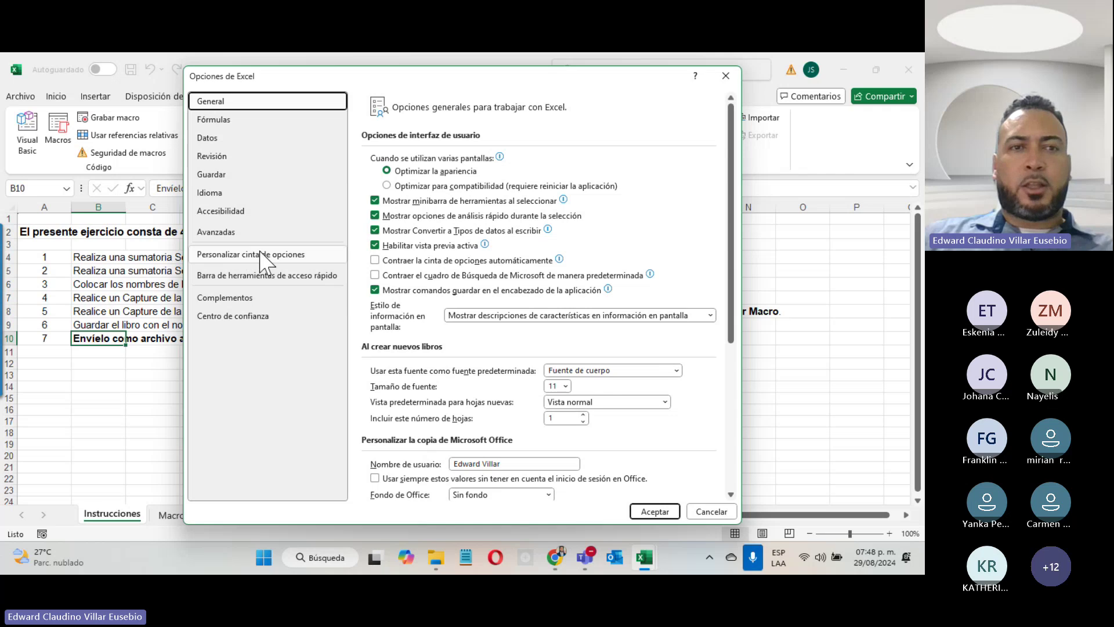
{"action": "left_click_drag", "start_coordinate": [357, 76], "coordinate": [333, 138]}
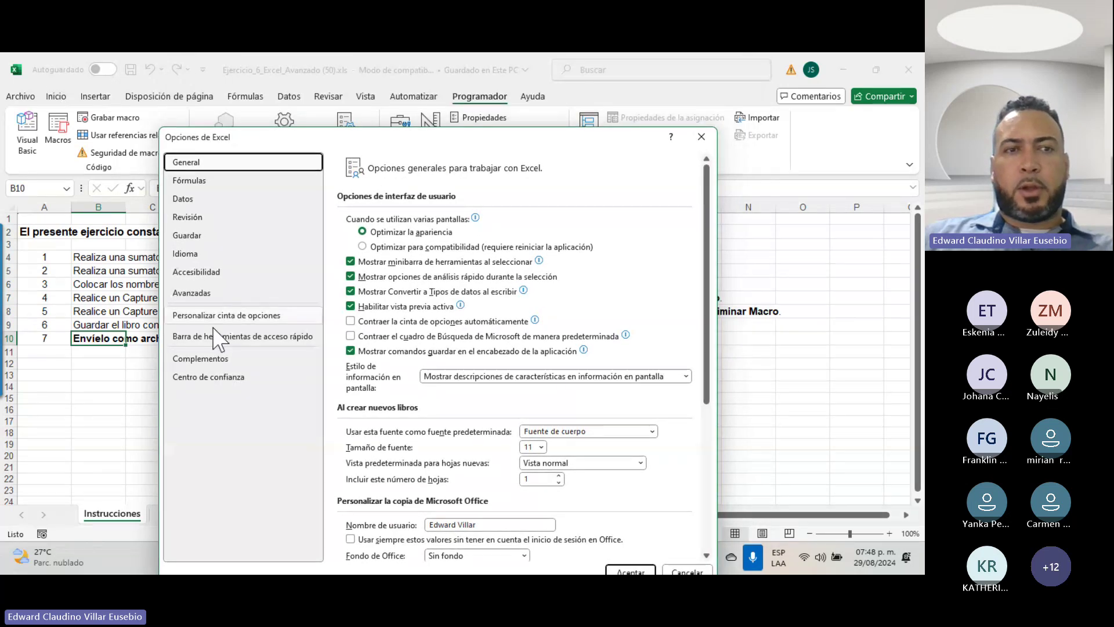
{"action": "left_click", "coordinate": [223, 315]}
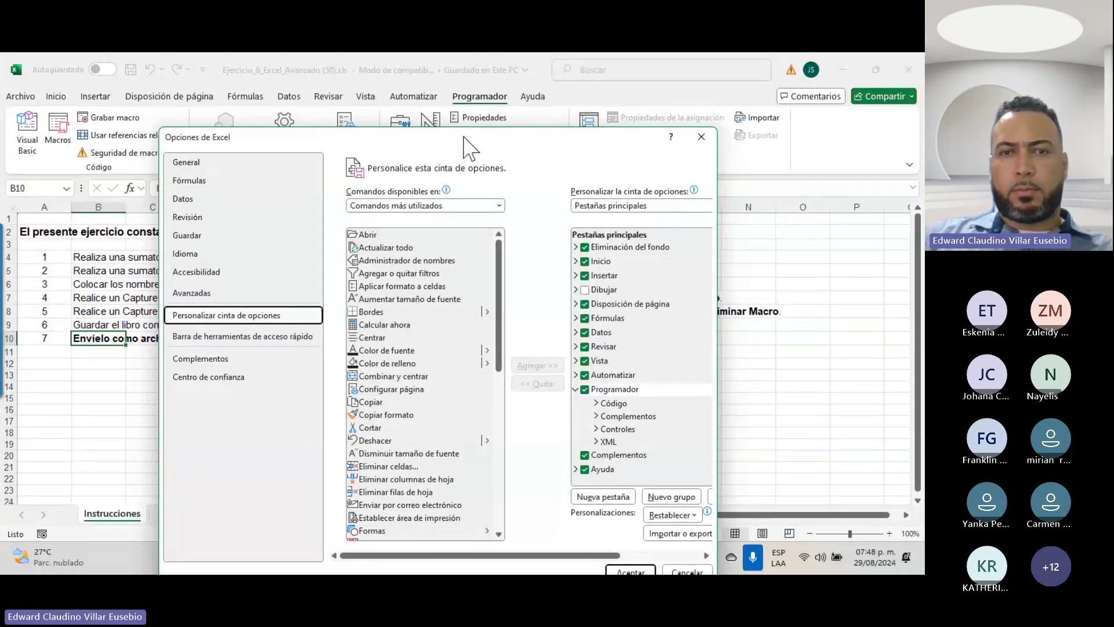
{"action": "left_click", "coordinate": [585, 393]}
{"action": "left_click", "coordinate": [585, 390]}
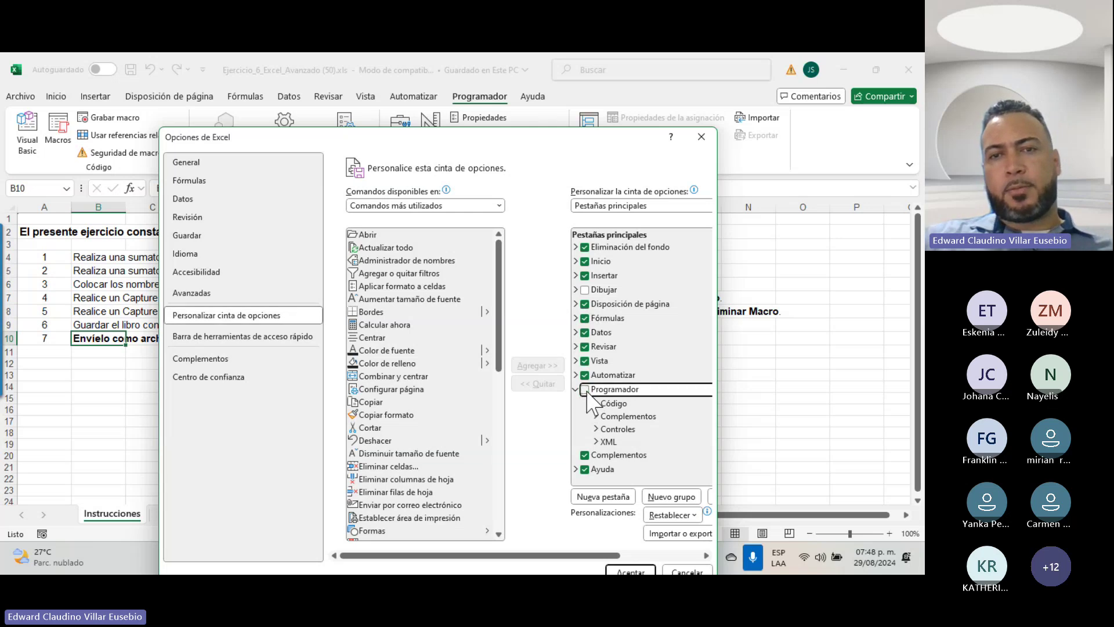
{"action": "left_click", "coordinate": [626, 568]}
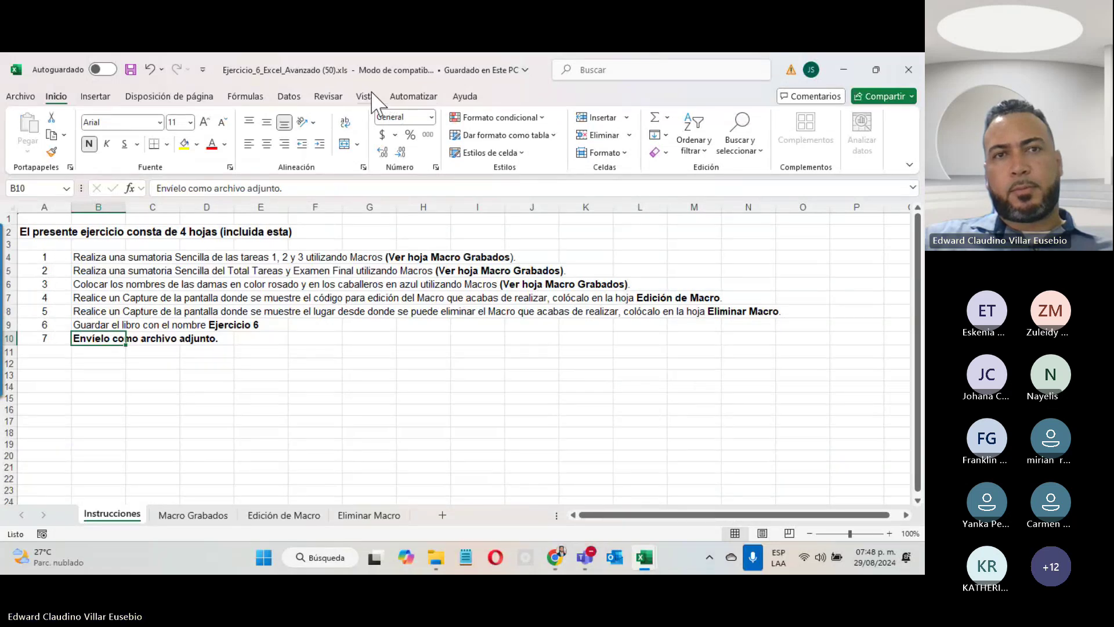
- Enable the Programador main tab again in the ribbon customization options and display its tools
{"action": "left_click", "coordinate": [203, 69]}
{"action": "left_click", "coordinate": [259, 361]}
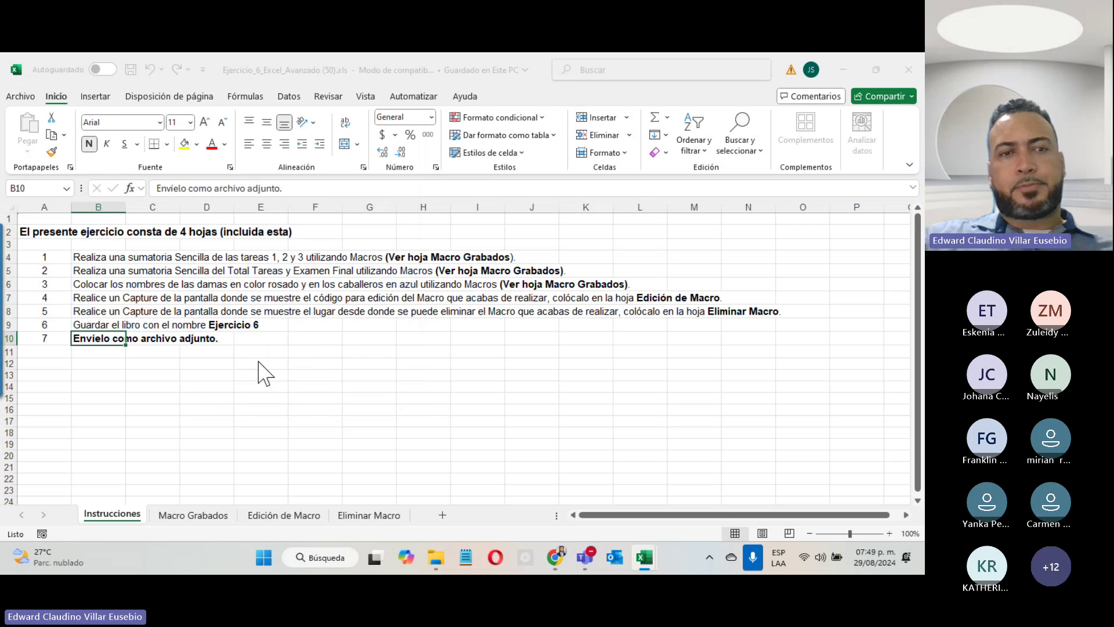
{"action": "left_click", "coordinate": [262, 255]}
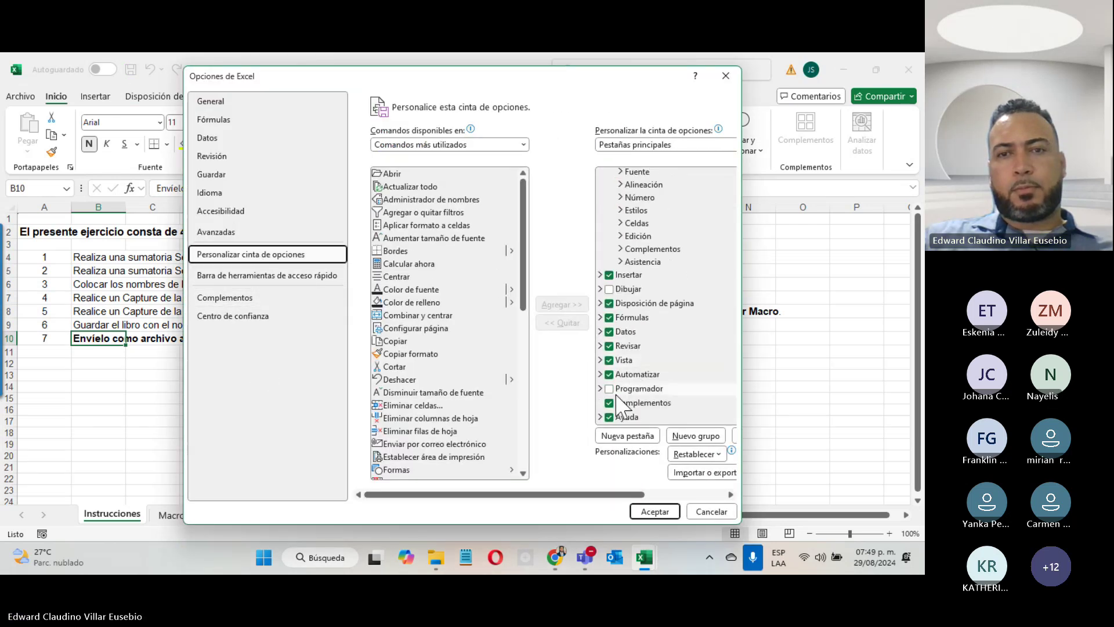
{"action": "left_click", "coordinate": [610, 389]}
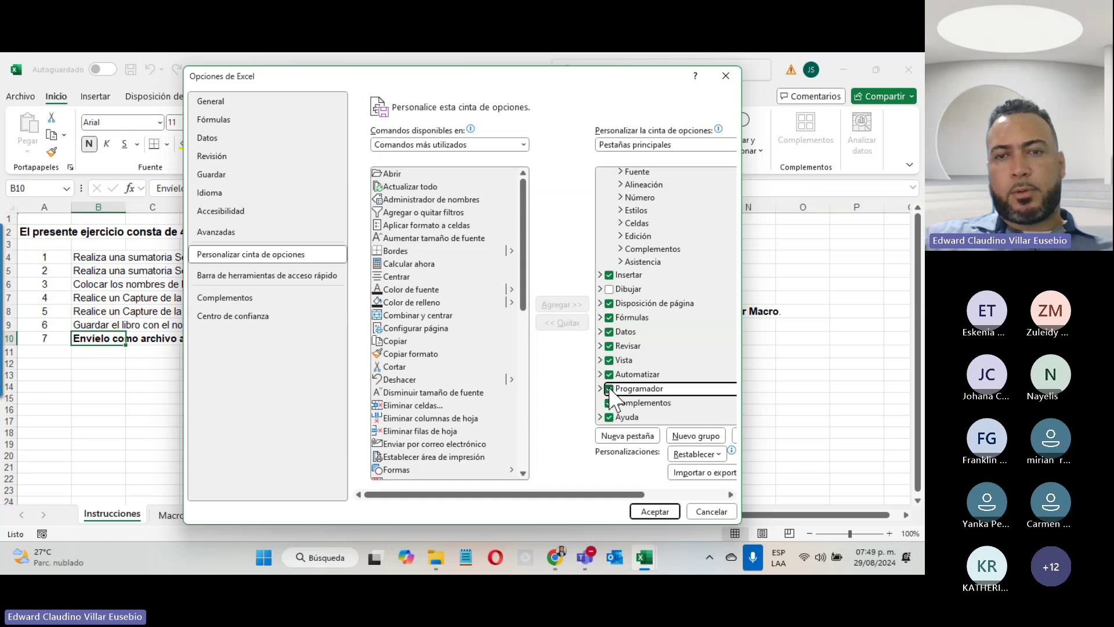
{"action": "left_click", "coordinate": [665, 513]}
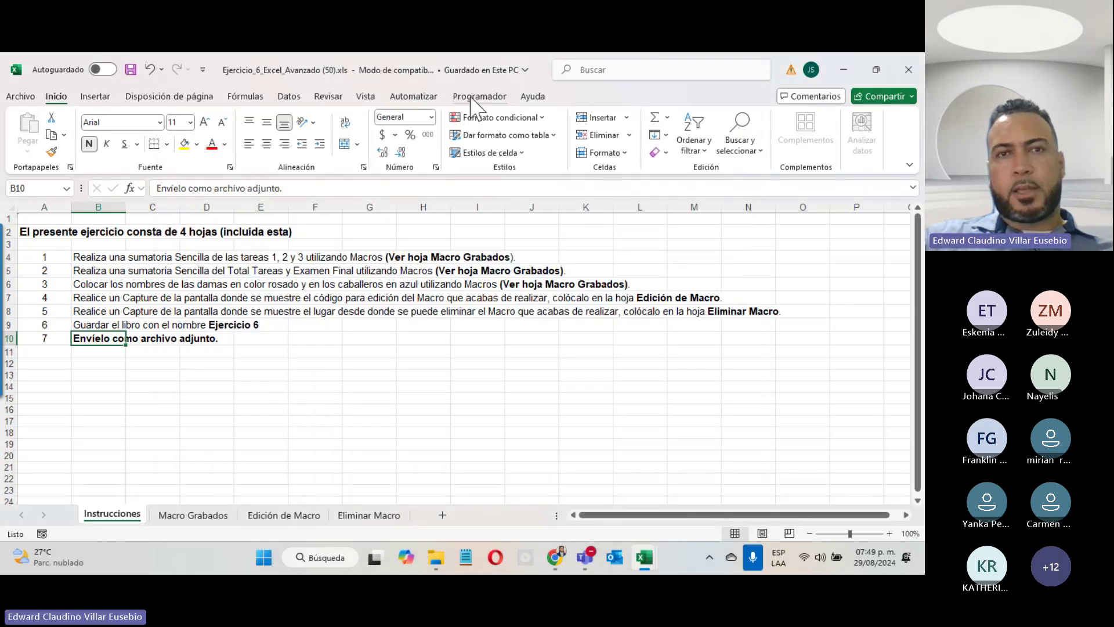
{"action": "left_click", "coordinate": [474, 100]}
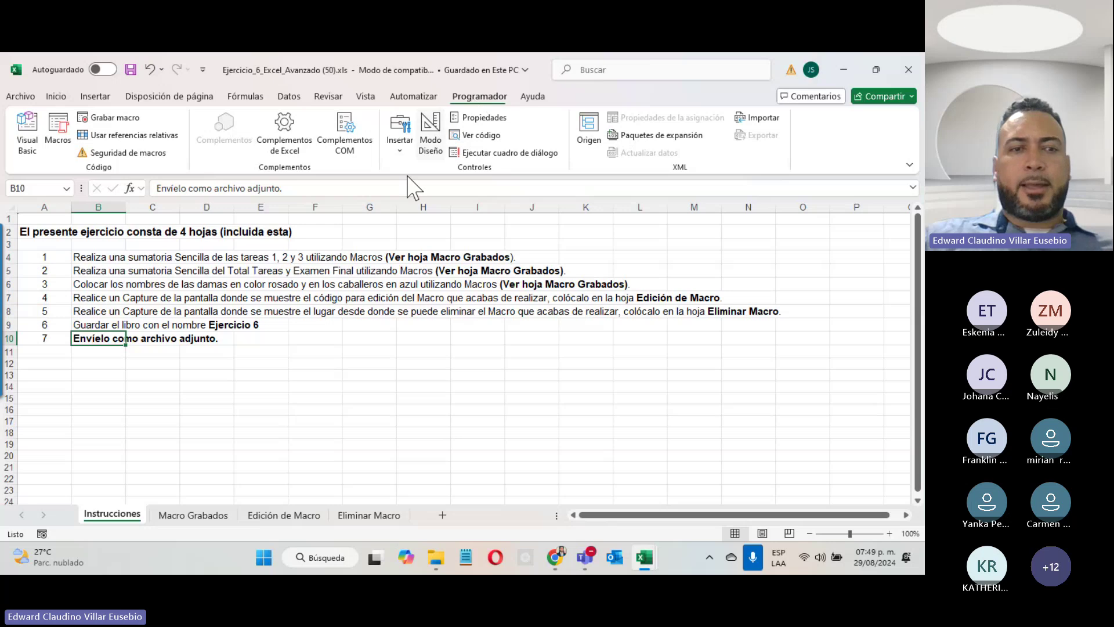
- Look through the Macro Grabados, Edición de Macro and Eliminar Macro sheets, and return to Macro Grabados
{"action": "left_click", "coordinate": [203, 516]}
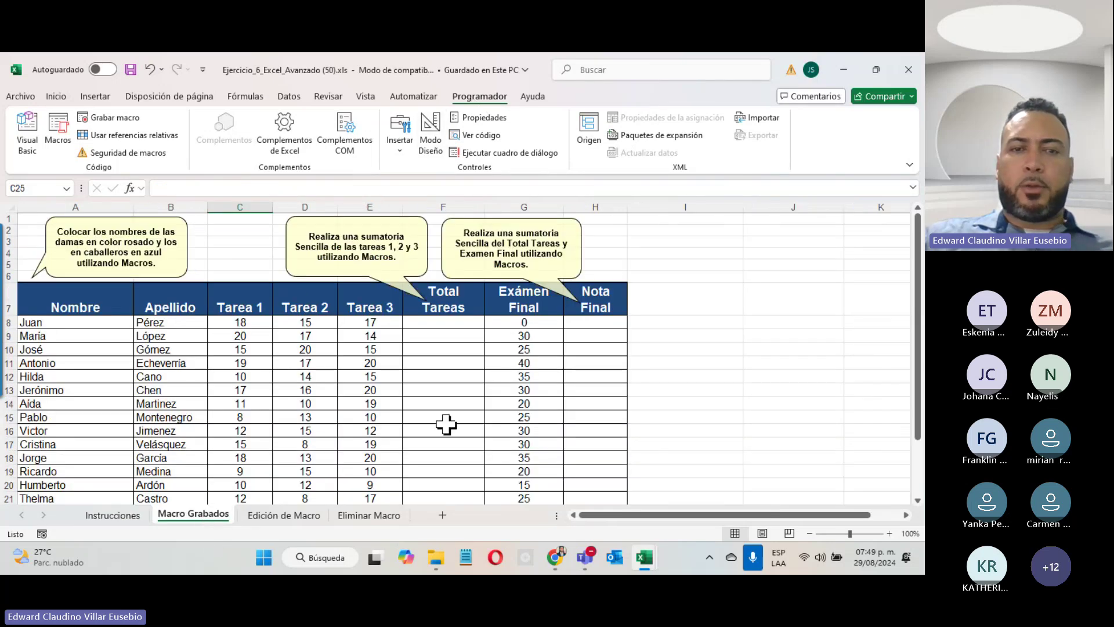
{"action": "left_click", "coordinate": [284, 515]}
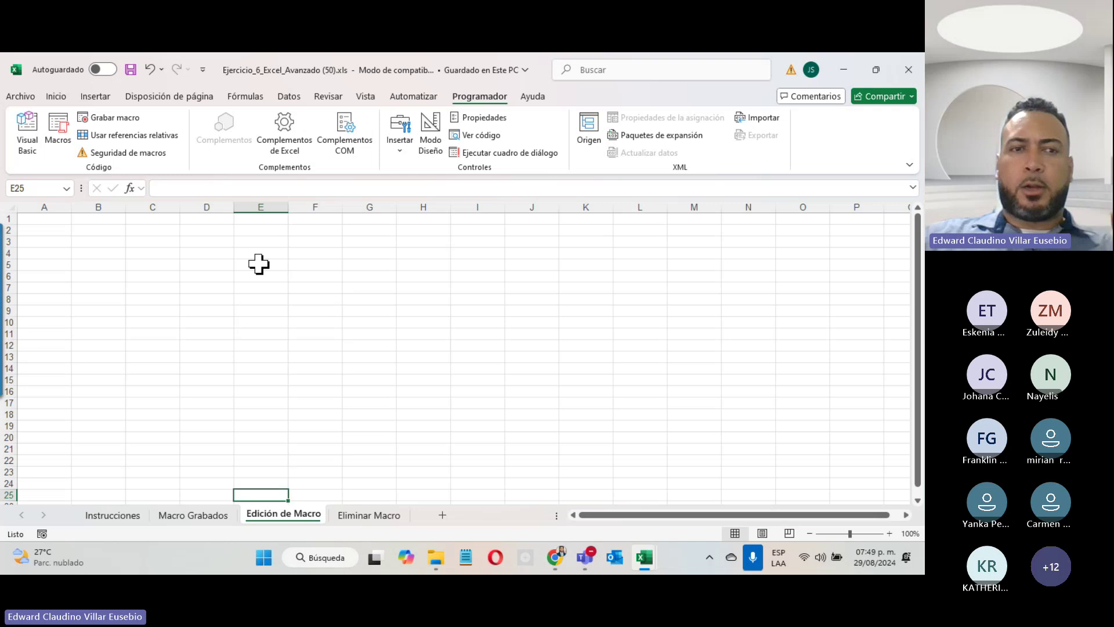
{"action": "left_click", "coordinate": [363, 516]}
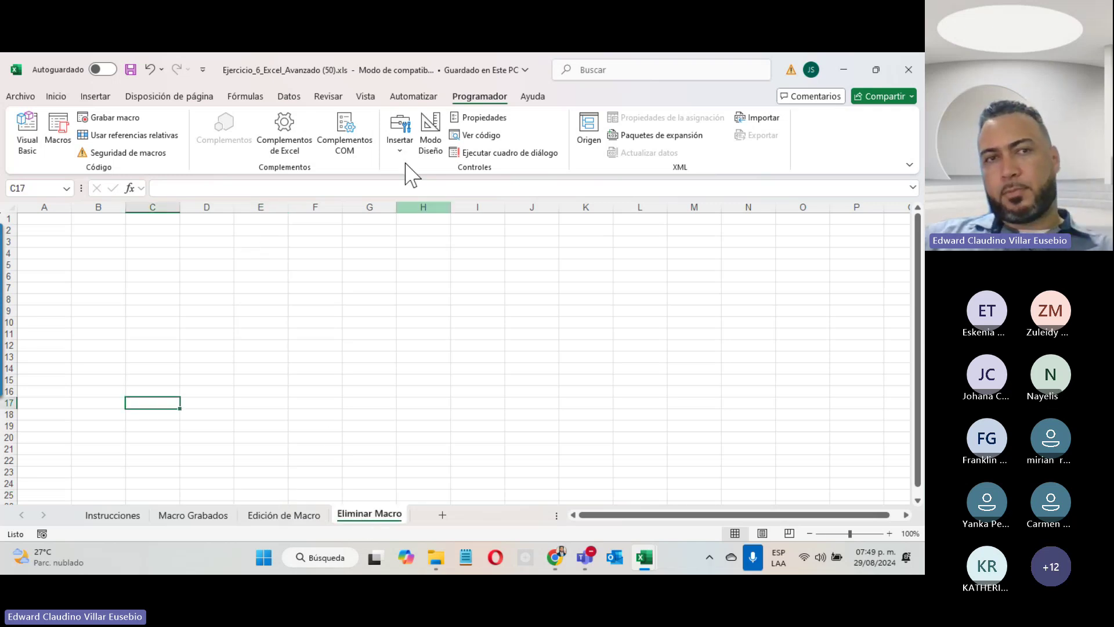
{"action": "left_click", "coordinate": [117, 517]}
{"action": "left_click", "coordinate": [185, 521]}
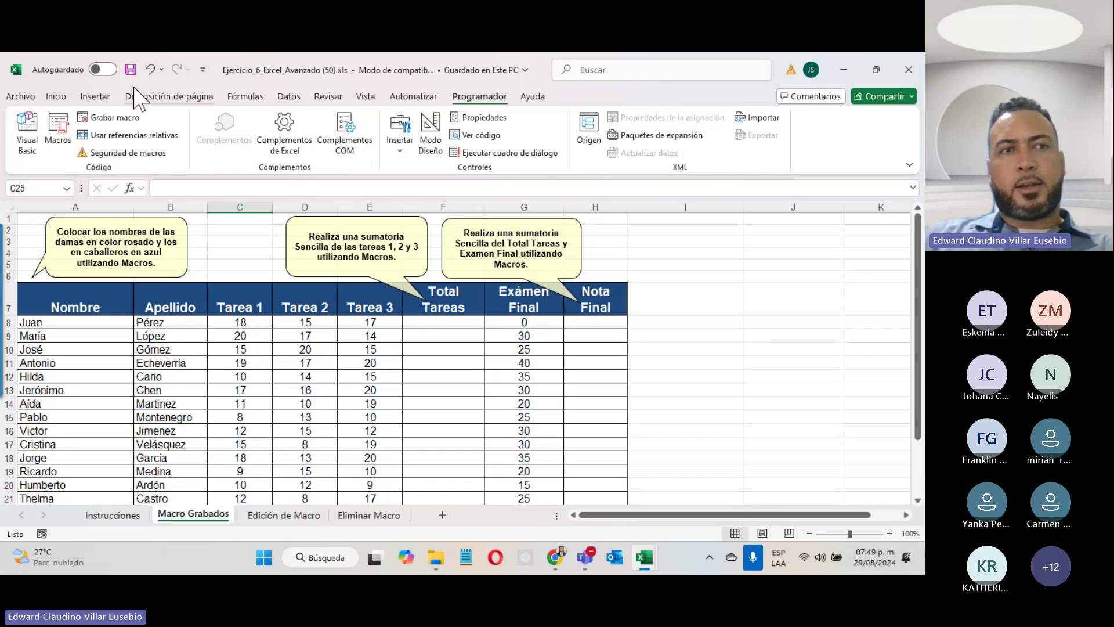
- Start a new macro recording and try to name the macro "Calculo de Calificaciones"
{"action": "left_click", "coordinate": [113, 118]}
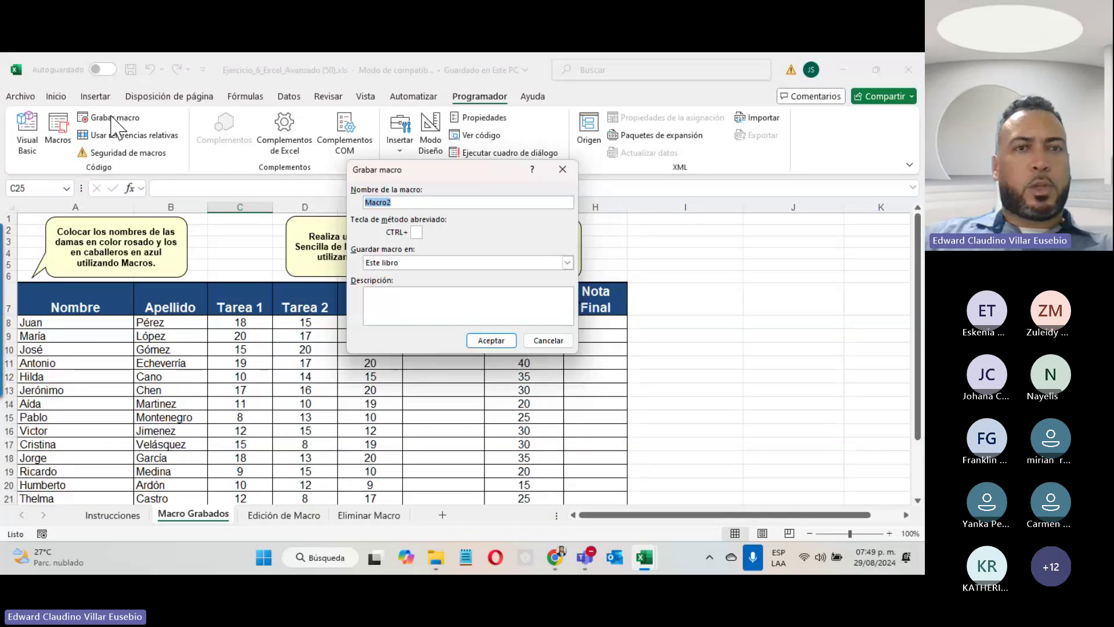
{"action": "left_click", "coordinate": [405, 202]}
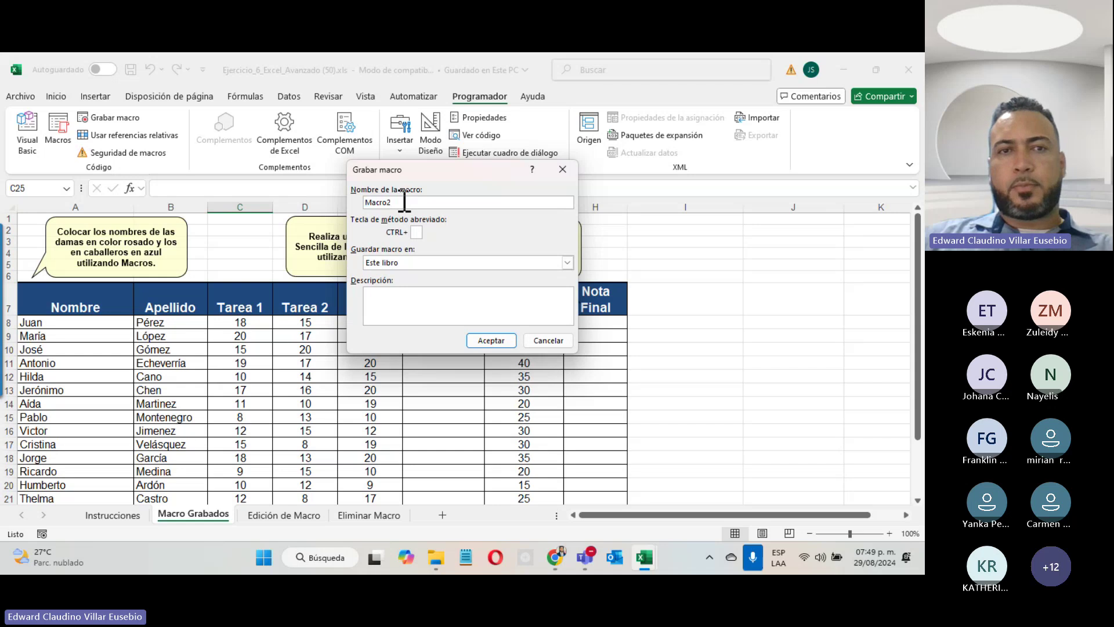
{"action": "double_click", "coordinate": [405, 202]}
{"action": "type", "text": "C"}
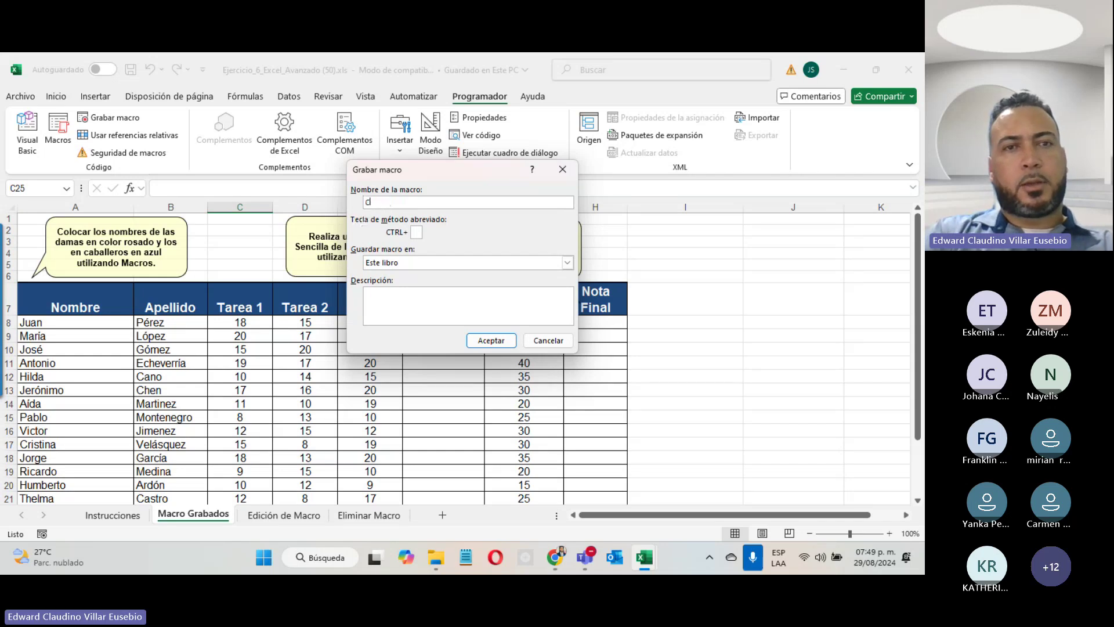
{"action": "type", "text": "alculo de"}
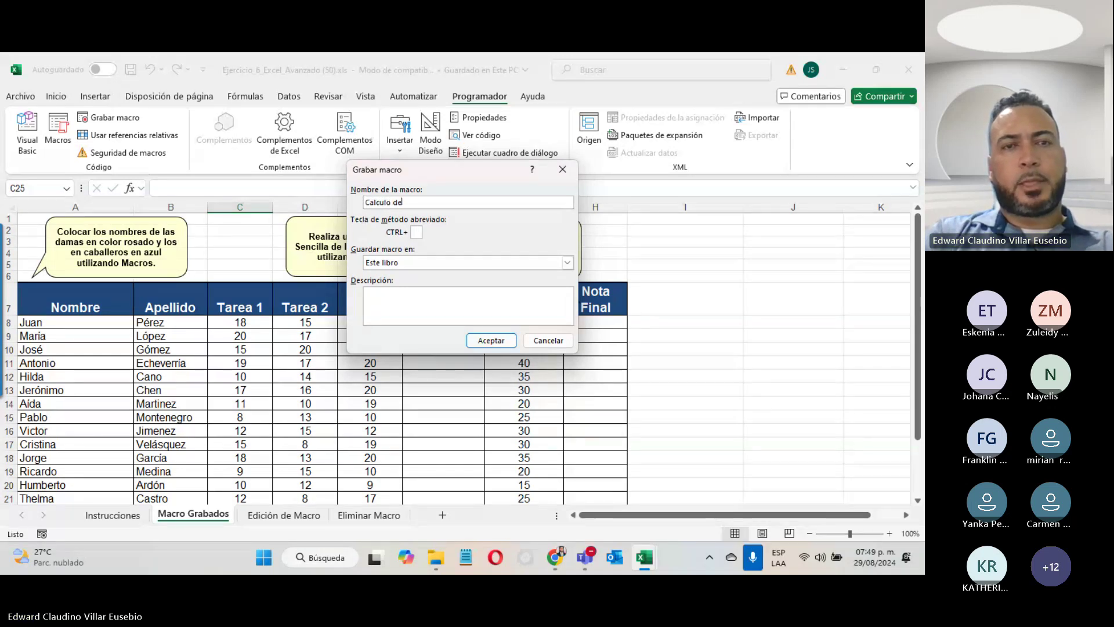
{"action": "type", "text": " ca"}
{"action": "key", "text": "BackSpace"}
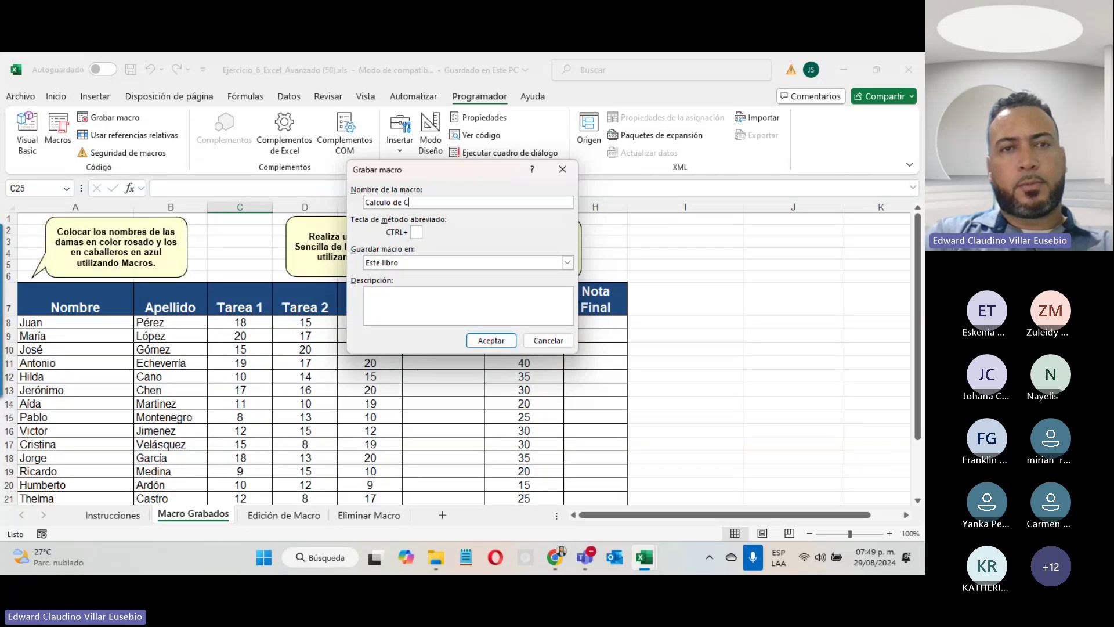
{"action": "type", "text": "alificacio"}
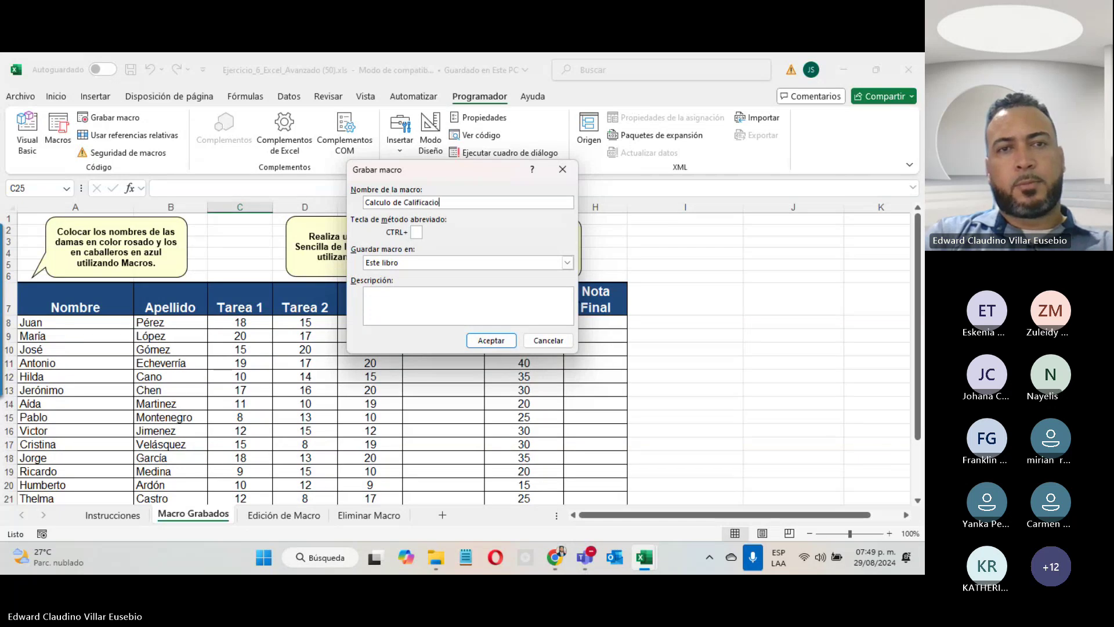
{"action": "type", "text": "nes"}
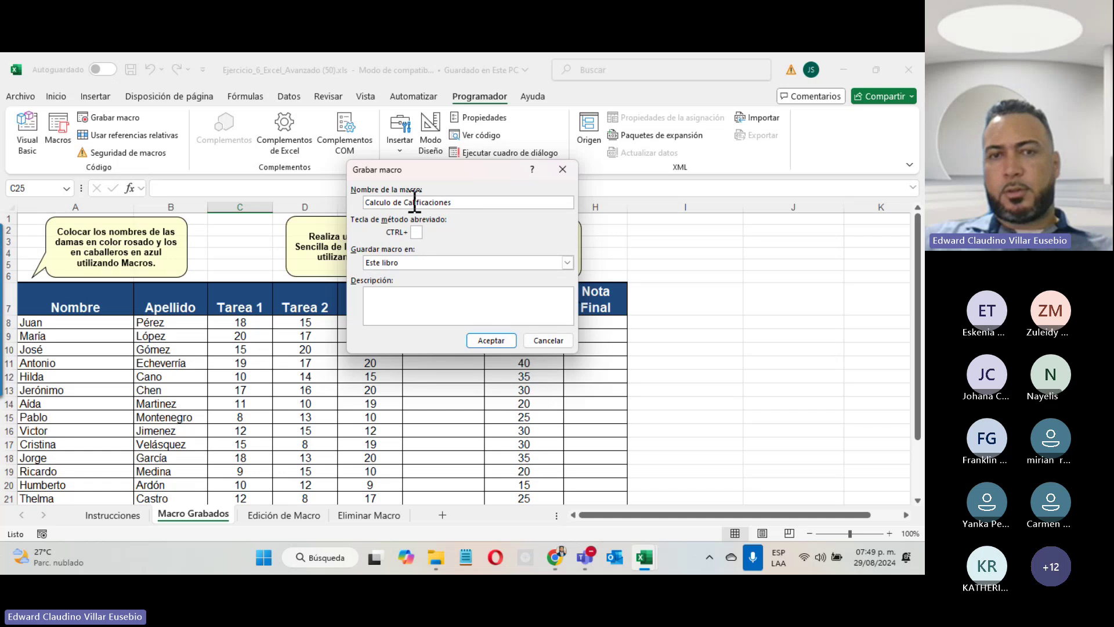
{"action": "left_click", "coordinate": [491, 340]}
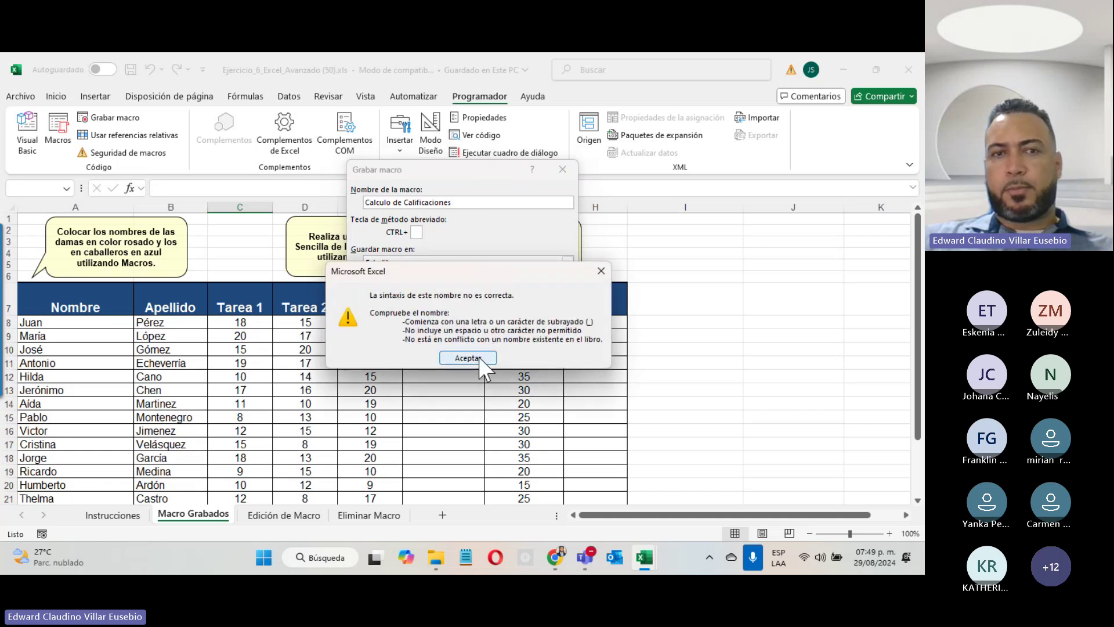
{"action": "left_click", "coordinate": [478, 358]}
- Replace the spaces in the macro name with underscores, making it Calculo_de_Calificaciones
{"action": "left_click", "coordinate": [392, 202]}
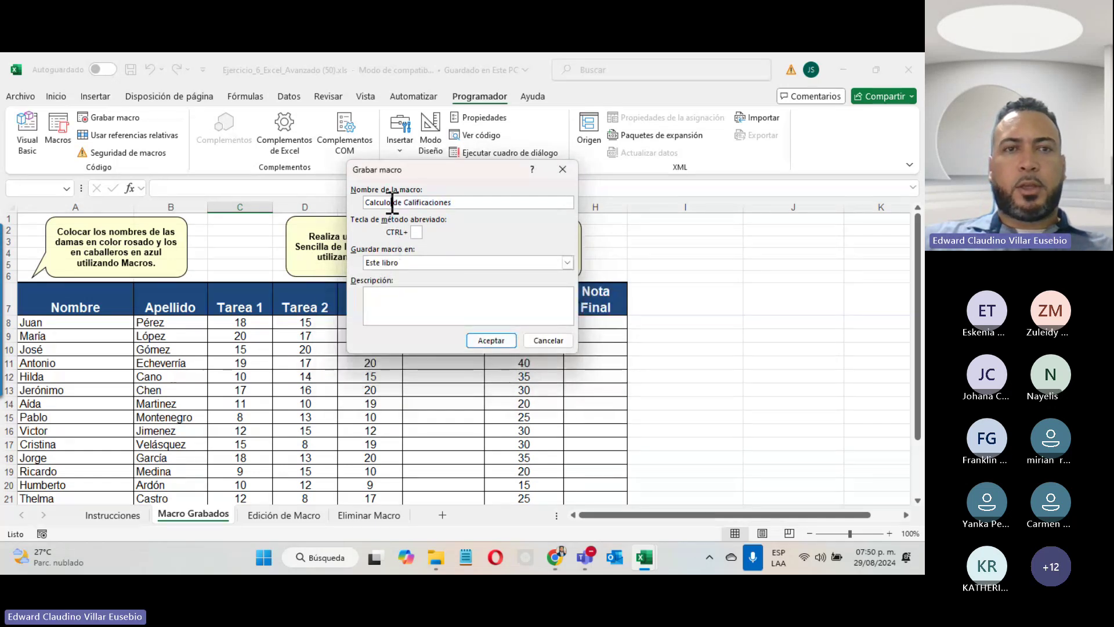
{"action": "key", "text": "Delete"}
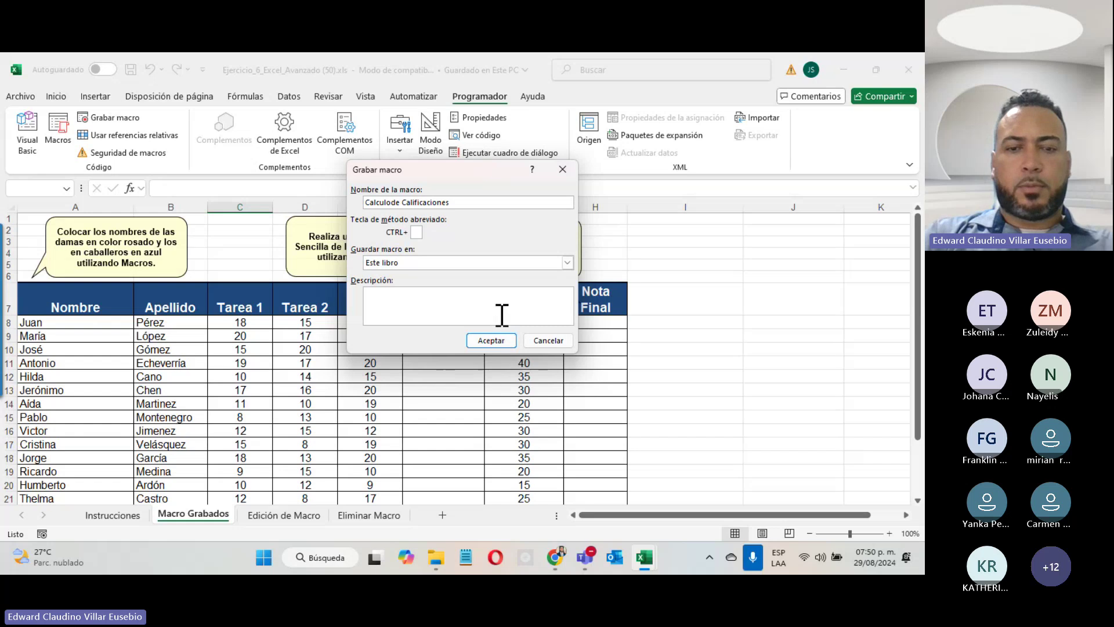
{"action": "type", "text": "_"}
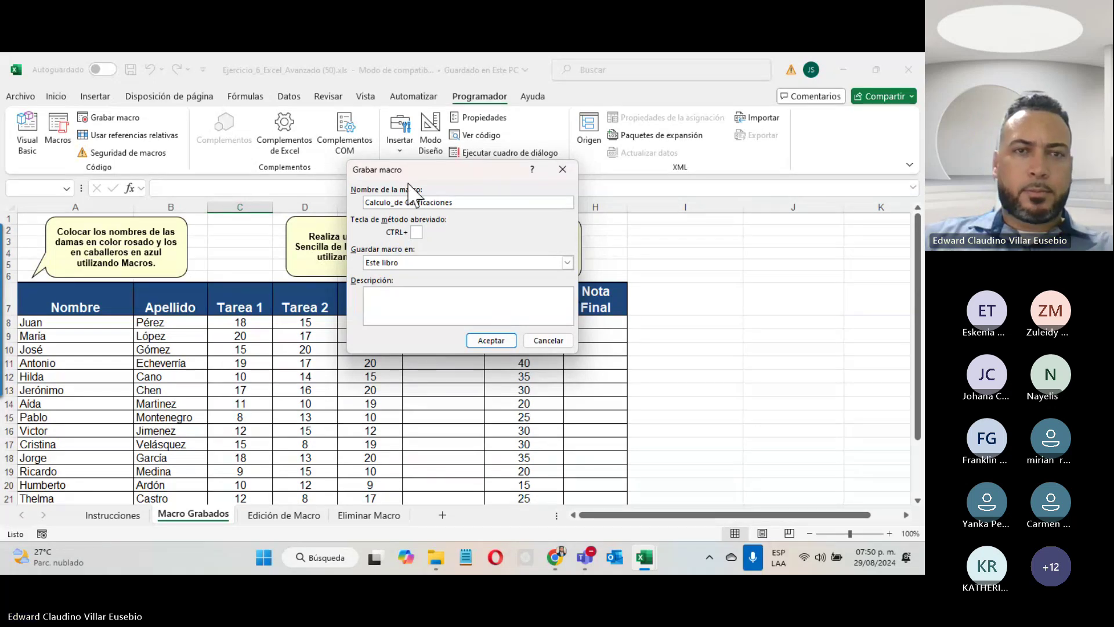
{"action": "left_click", "coordinate": [405, 202]}
{"action": "key", "text": "Delete"}
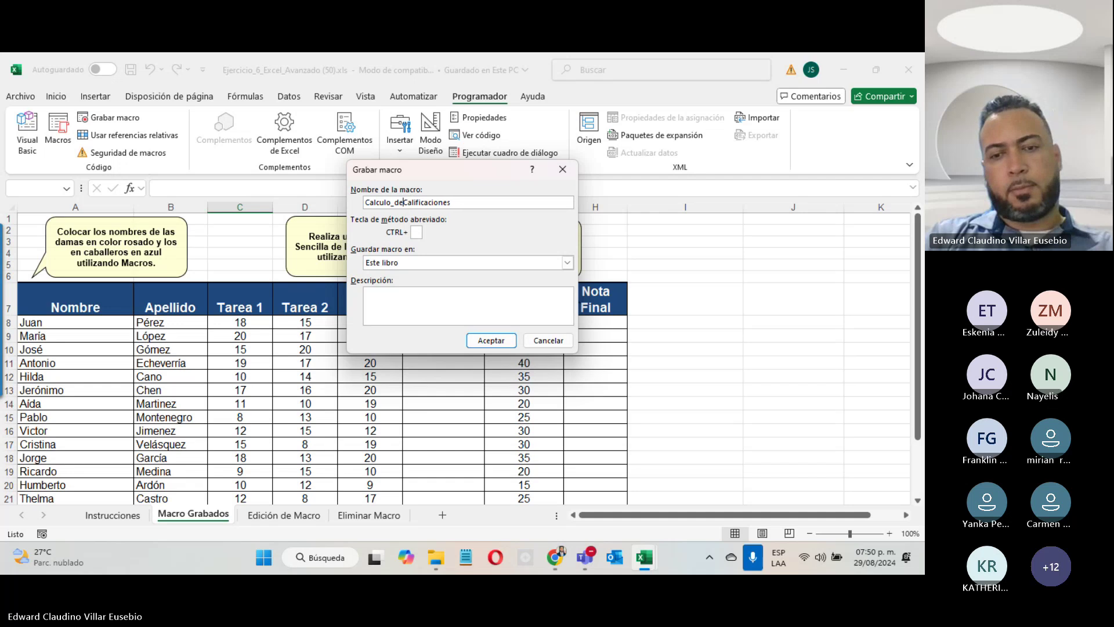
{"action": "type", "text": "_"}
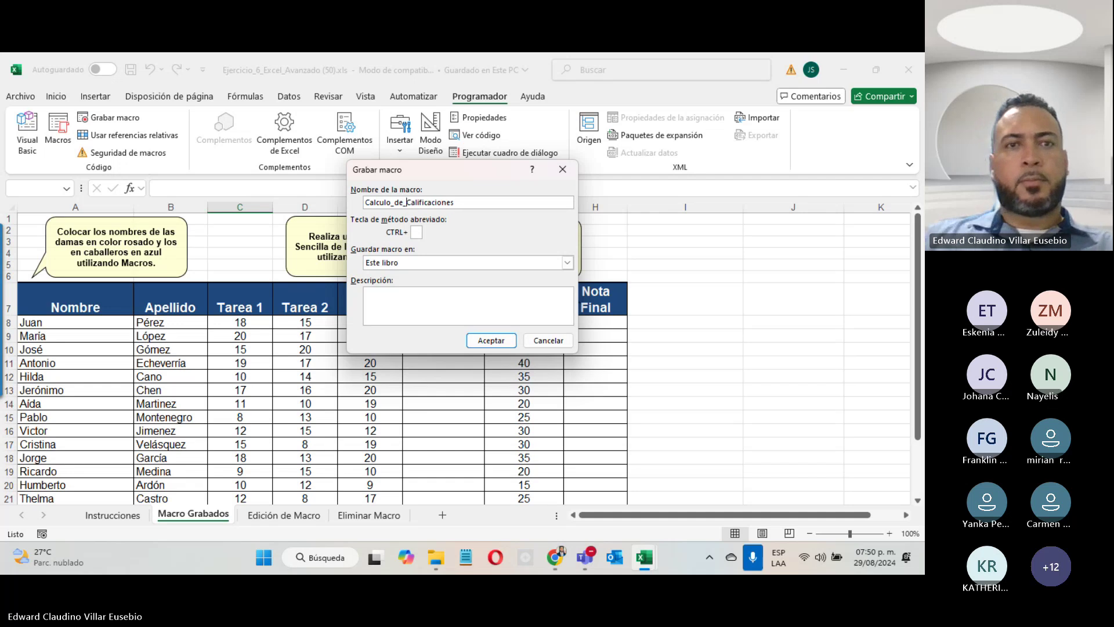
- Assign Ctrl+i as the macro's shortcut and choose Este libro as its storage location
{"action": "left_click", "coordinate": [416, 231]}
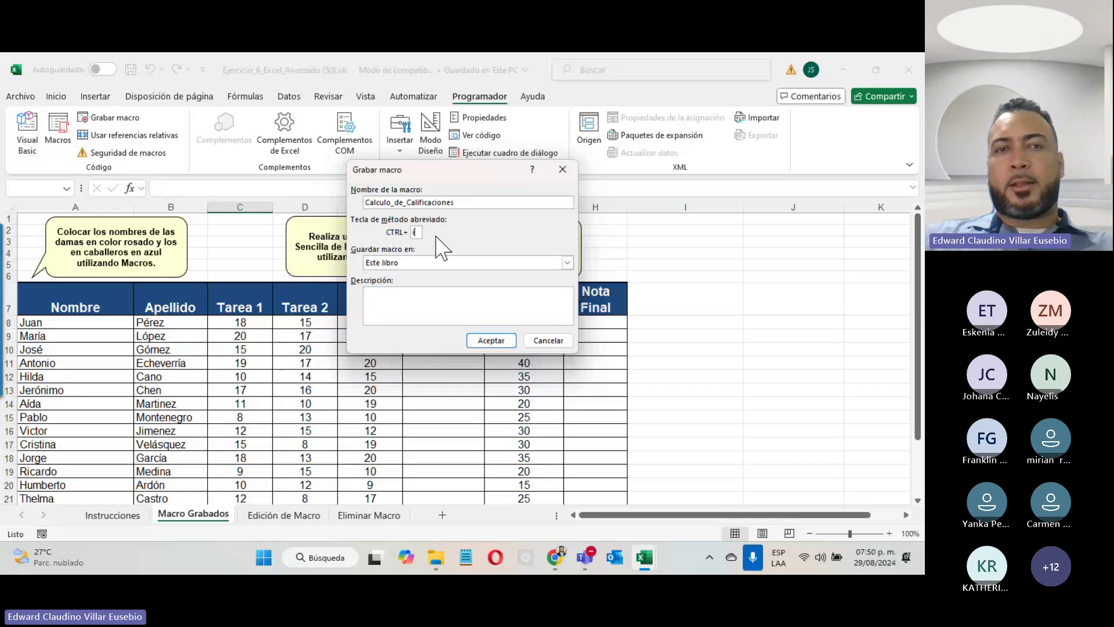
{"action": "left_click", "coordinate": [390, 264]}
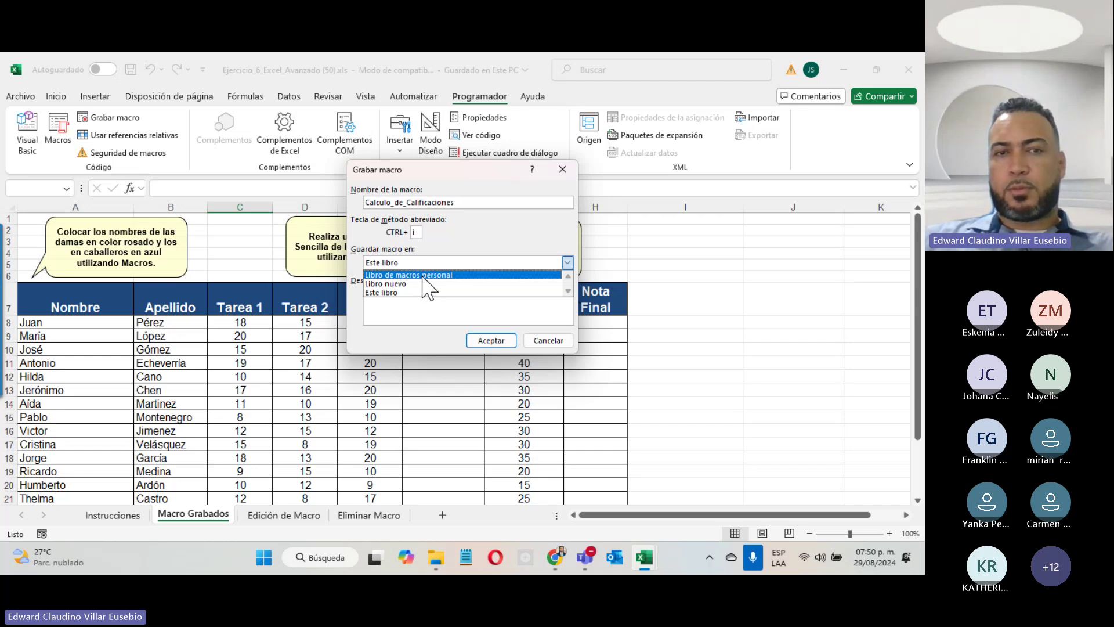
{"action": "left_click", "coordinate": [385, 292]}
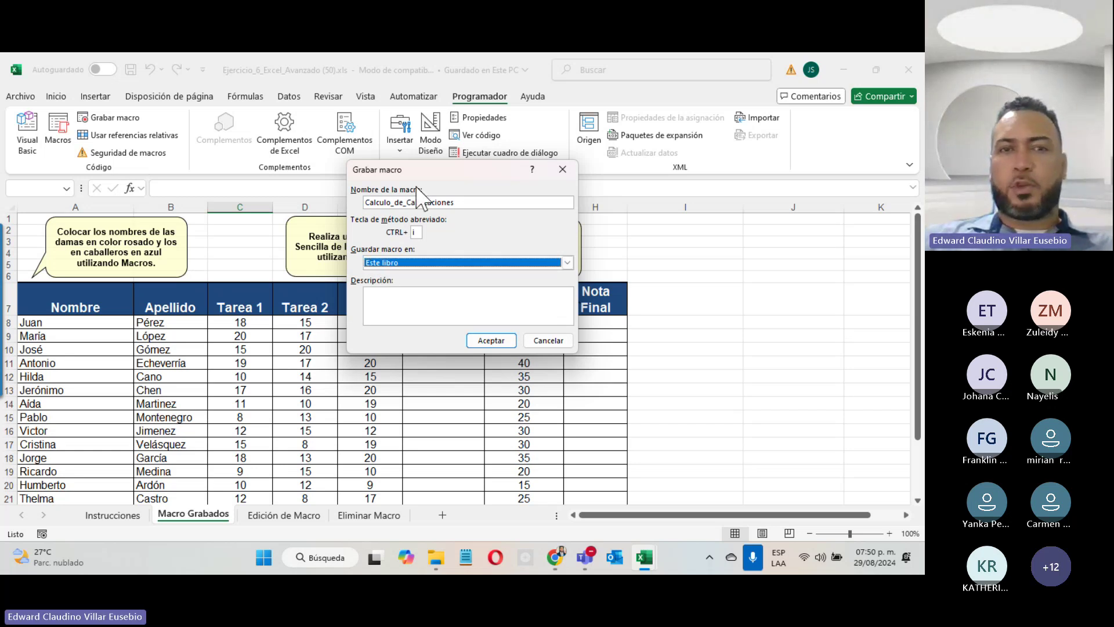
- Keep Este libro as the storage location, describe the macro as "Macro utilizado para el calculo de calificaciones" and start recording
{"action": "left_click", "coordinate": [415, 262]}
{"action": "left_click", "coordinate": [397, 293]}
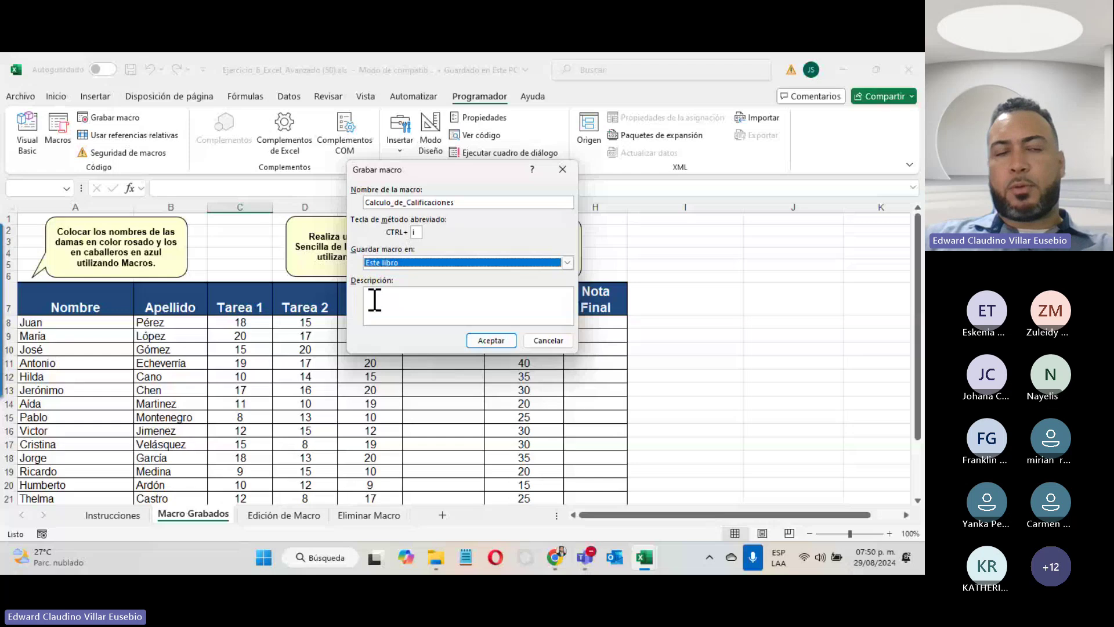
{"action": "left_click", "coordinate": [374, 300]}
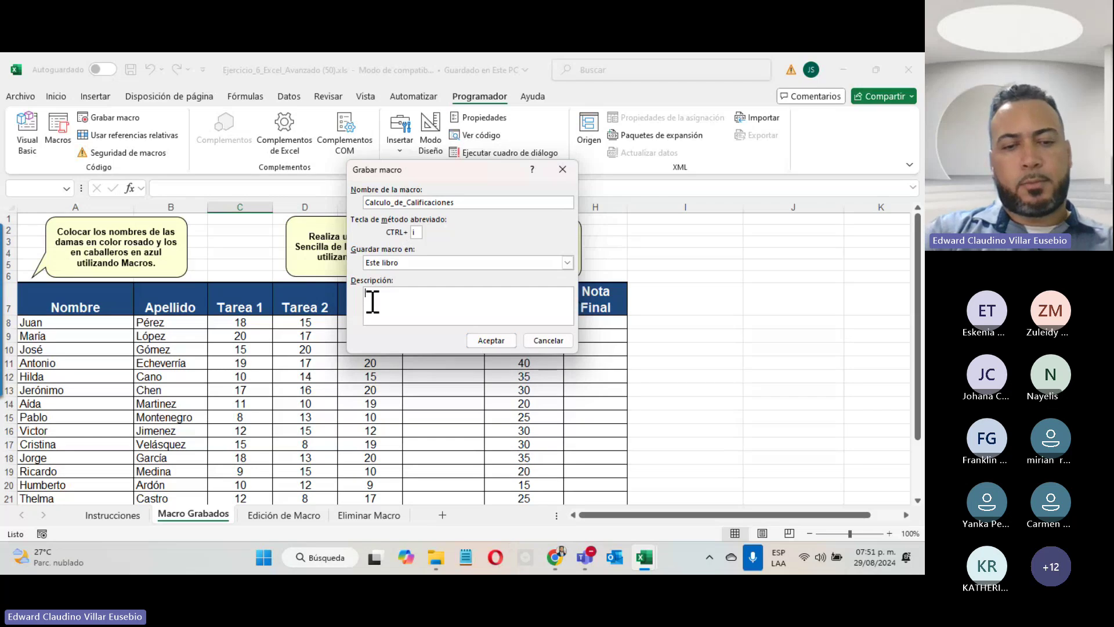
{"action": "type", "text": "Macro utilizad"}
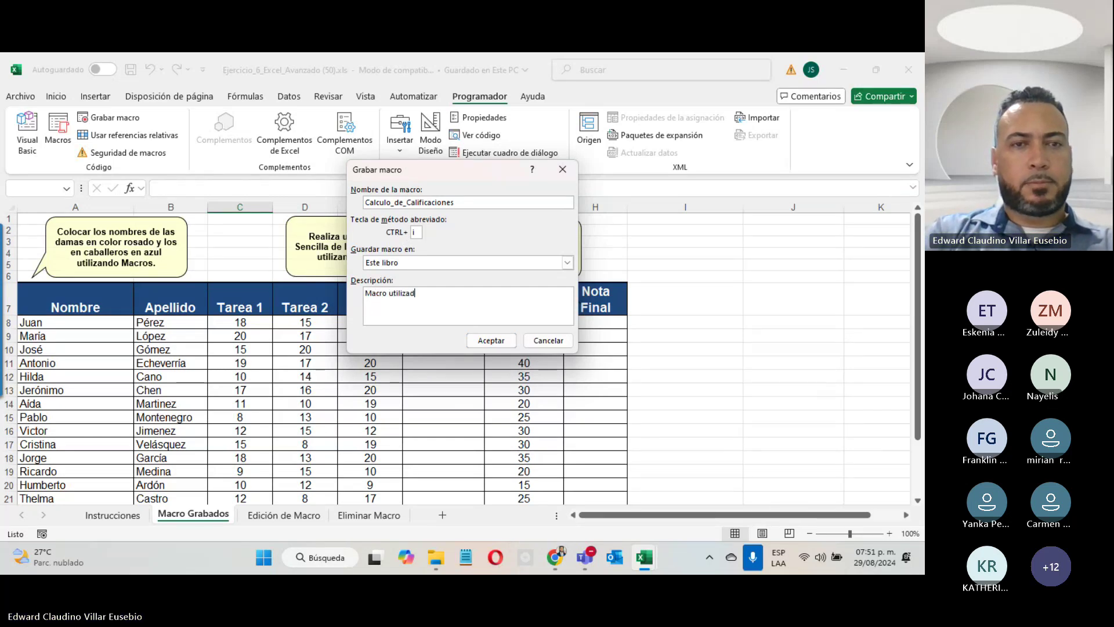
{"action": "type", "text": "o para el"}
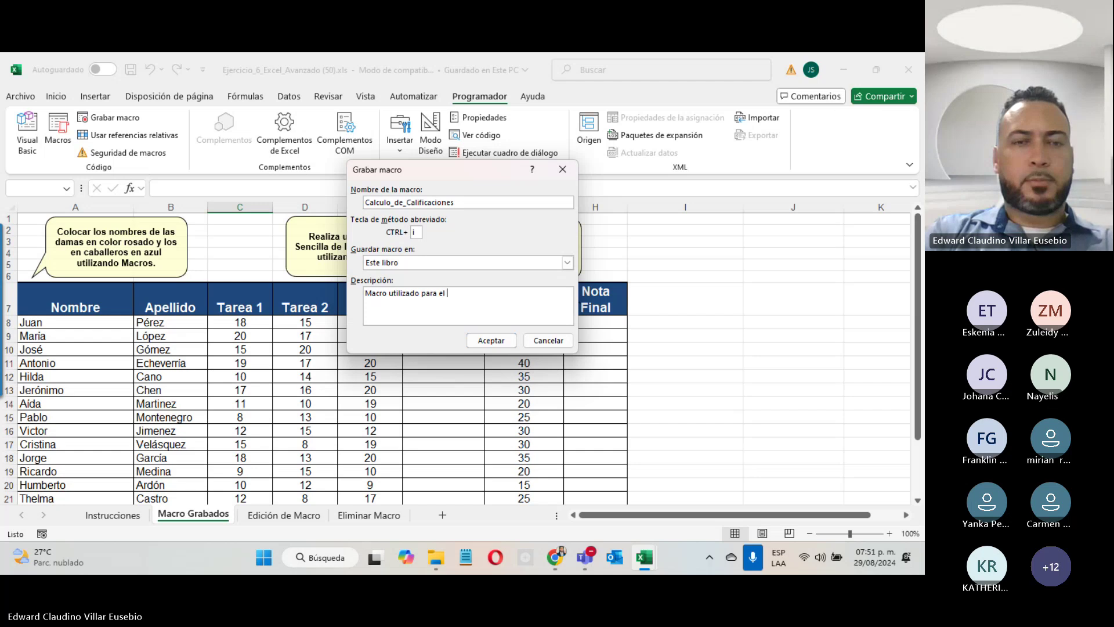
{"action": "type", "text": " cal"}
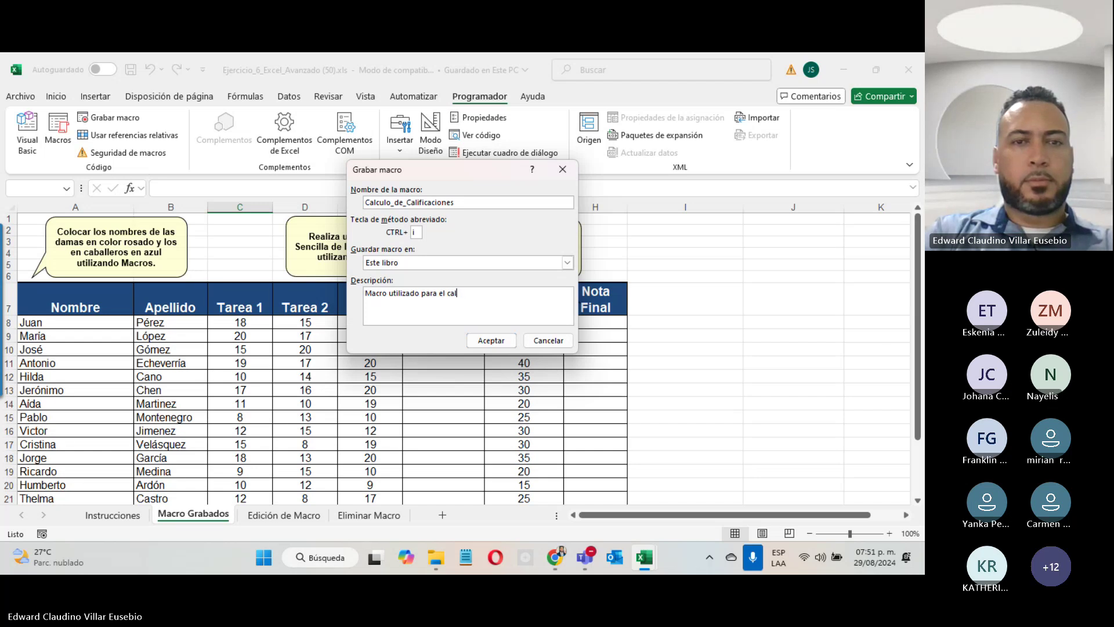
{"action": "type", "text": "culo de"}
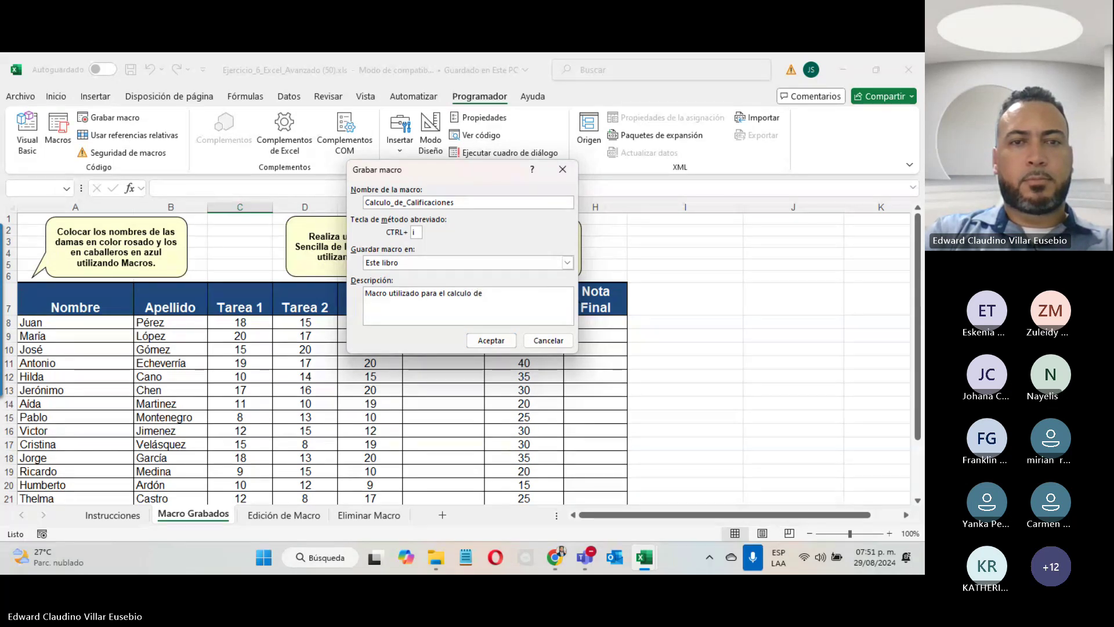
{"action": "type", "text": " calificaciones"}
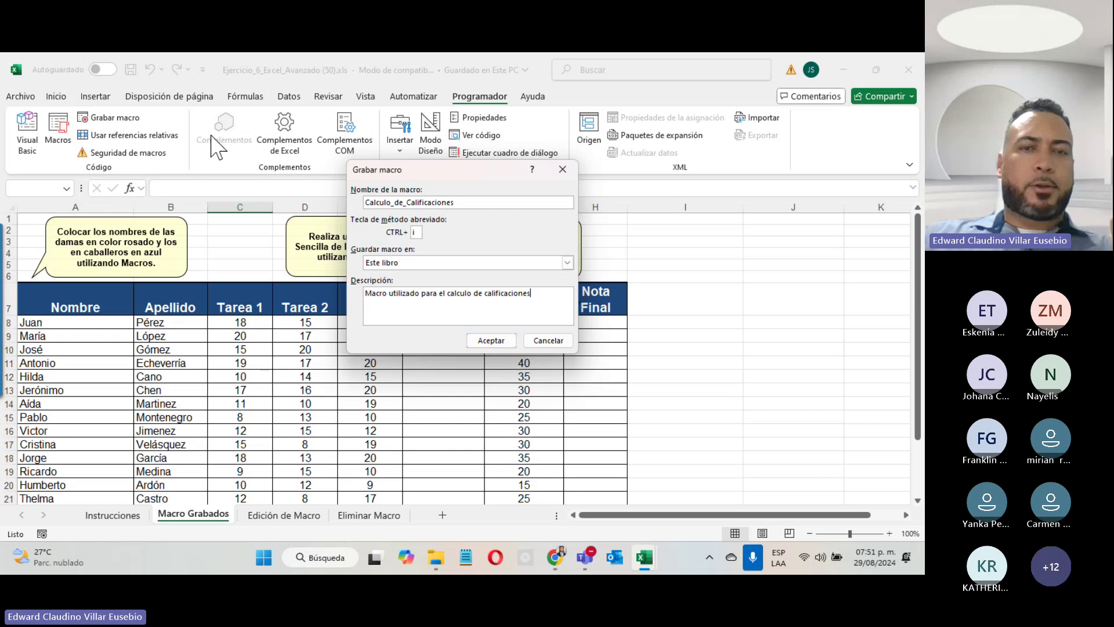
{"action": "left_click", "coordinate": [491, 340]}
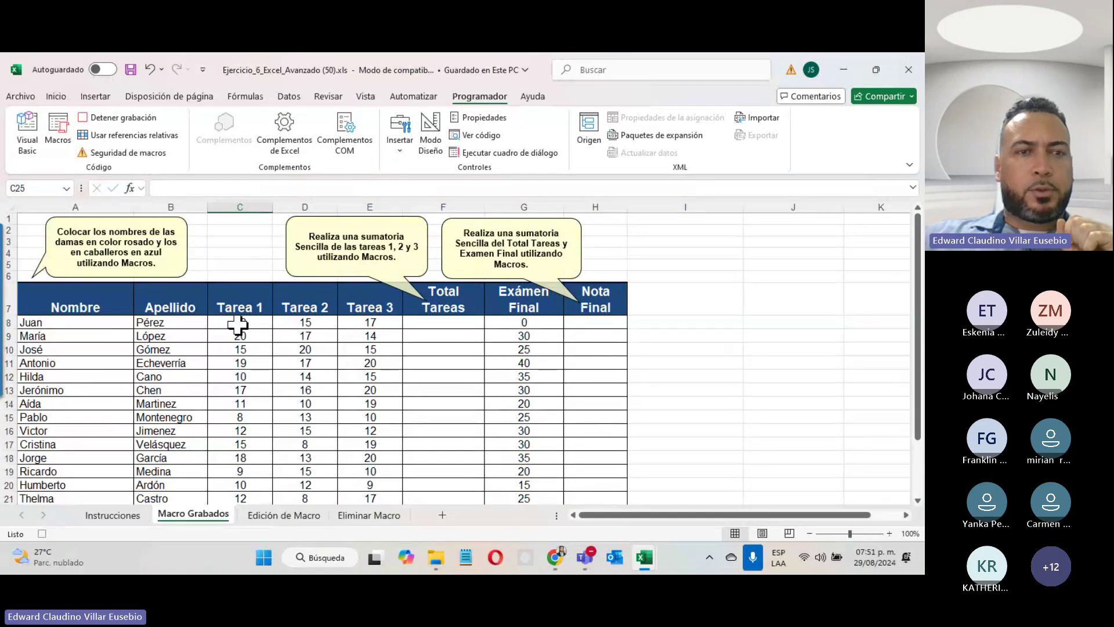
- Sum Tarea 1 to Tarea 3 into Total Tareas for row 8 and fill the formula down to row 22
{"action": "left_click_drag", "start_coordinate": [237, 325], "coordinate": [436, 319]}
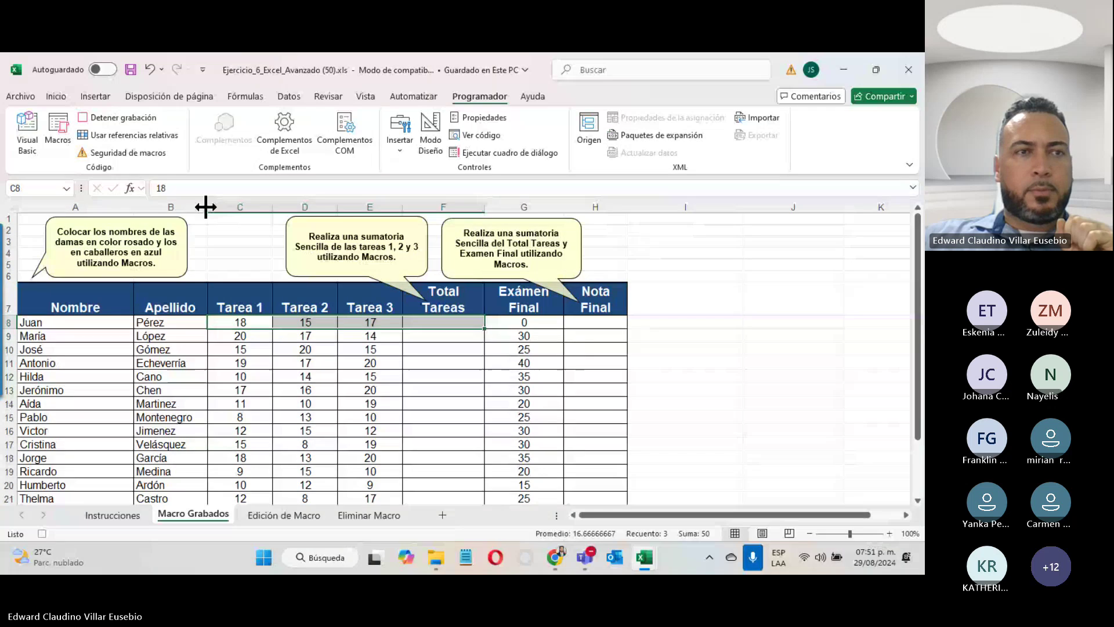
{"action": "left_click", "coordinate": [56, 97]}
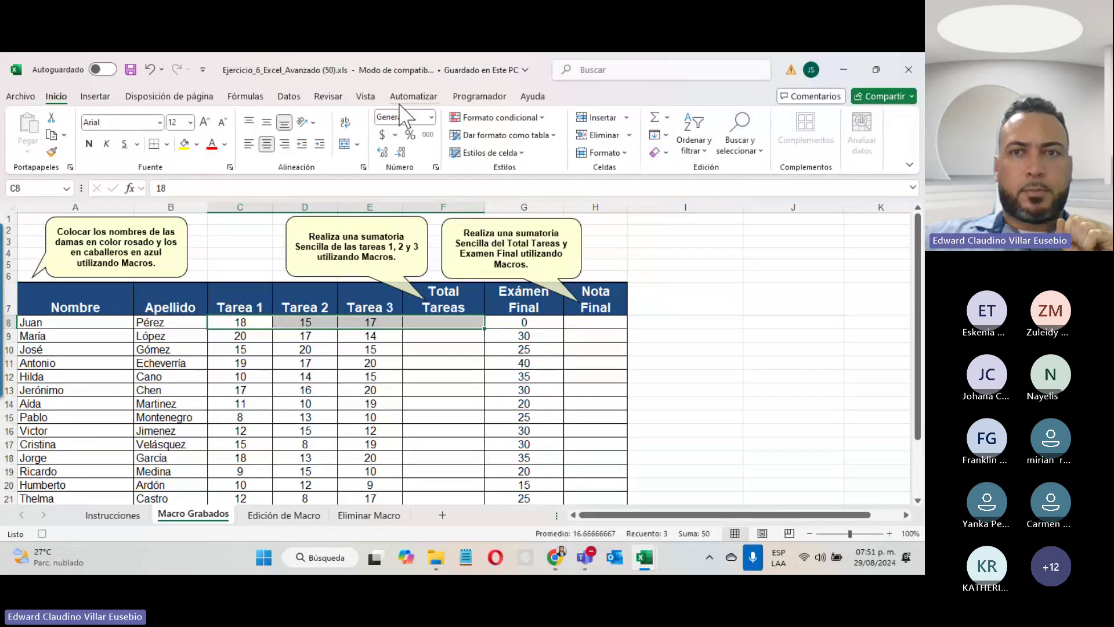
{"action": "left_click", "coordinate": [657, 119]}
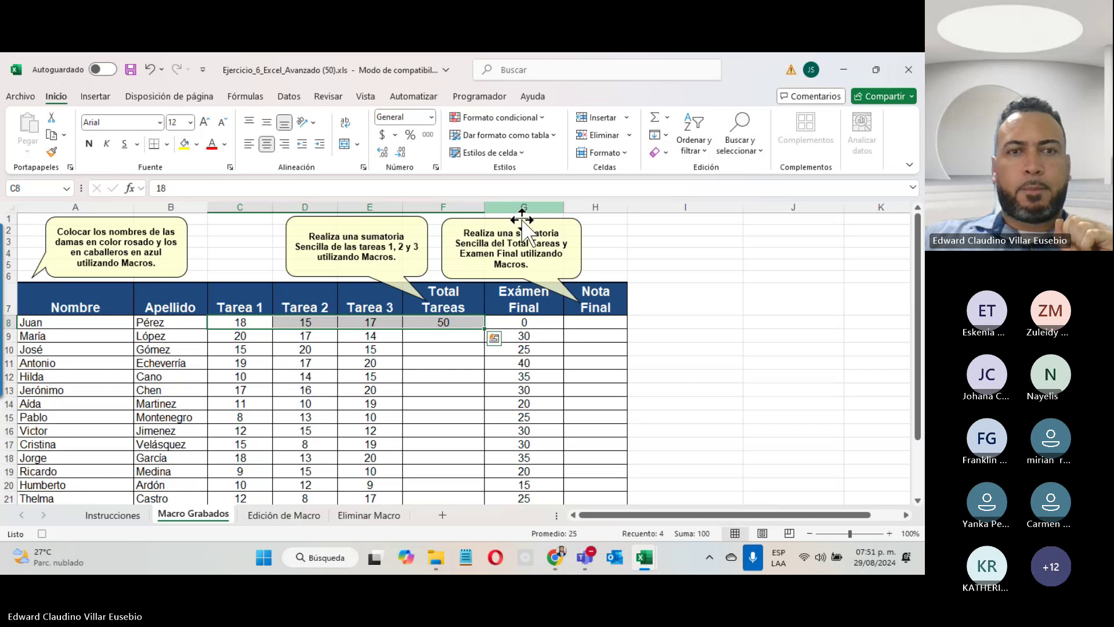
{"action": "left_click", "coordinate": [436, 322]}
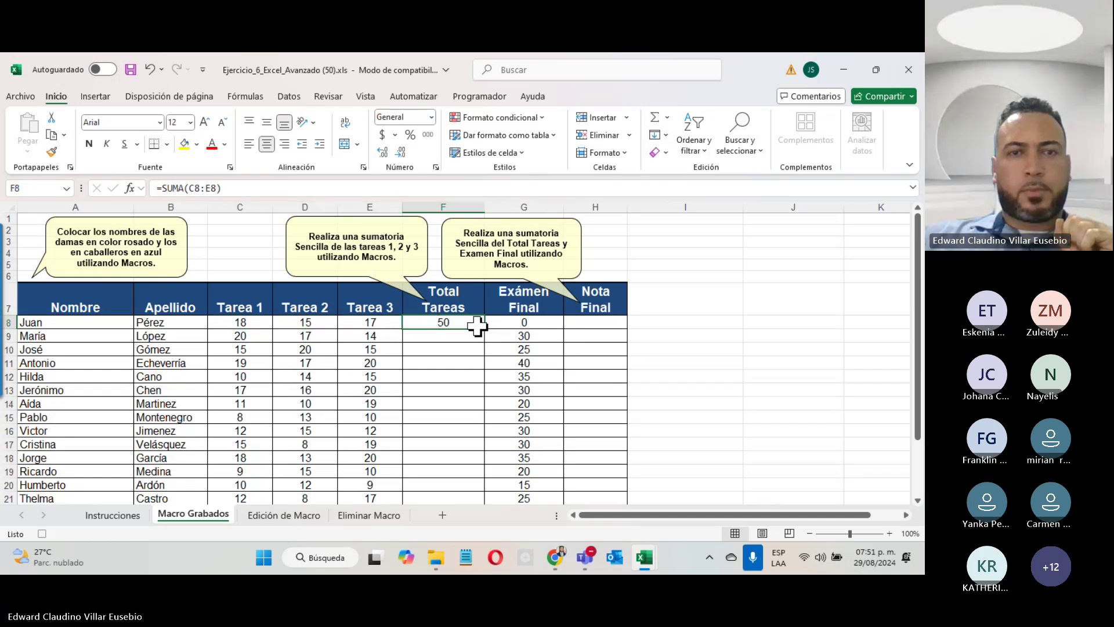
{"action": "left_click_drag", "start_coordinate": [484, 328], "coordinate": [456, 482]}
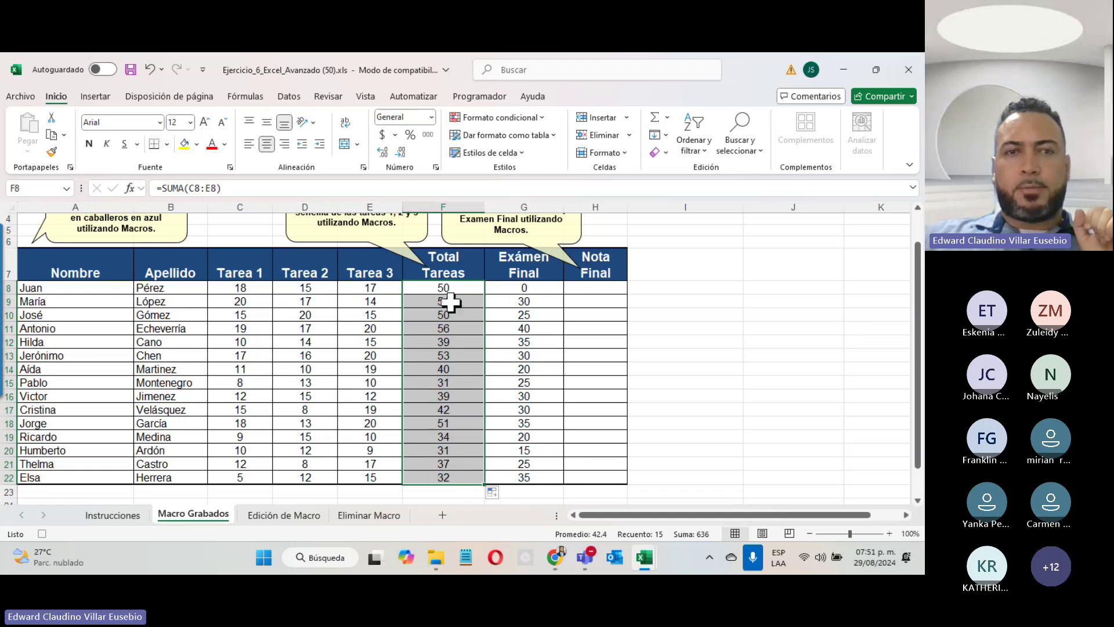
- Sum Total Tareas and Exámen Final into Nota Final for row 8, fill it down to row 22, and stop the recording
{"action": "left_click_drag", "start_coordinate": [434, 286], "coordinate": [573, 288]}
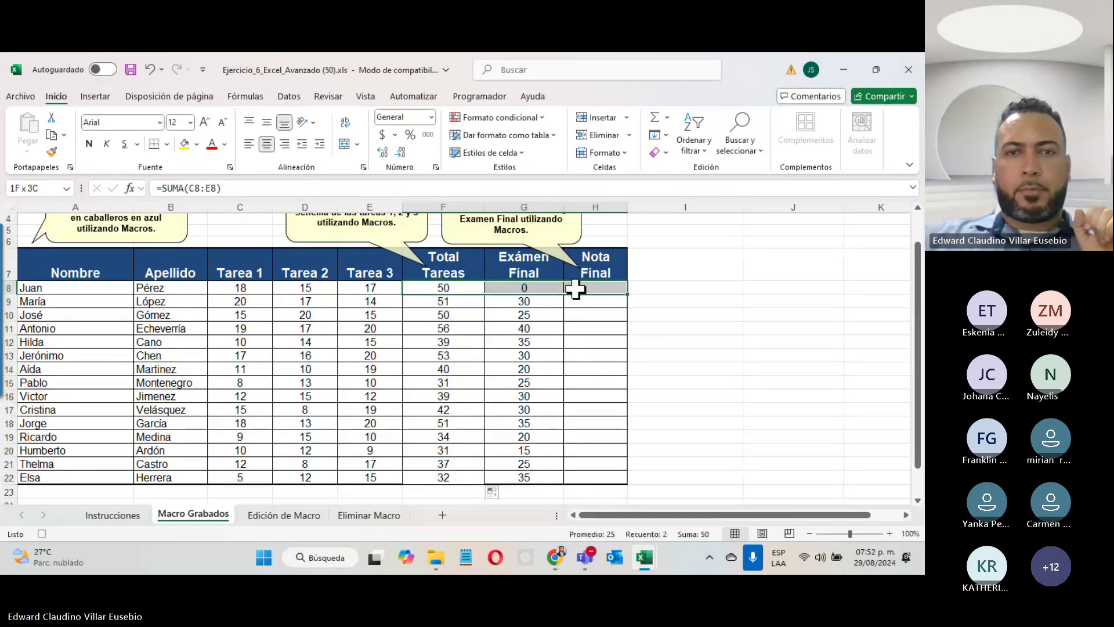
{"action": "left_click", "coordinate": [656, 118]}
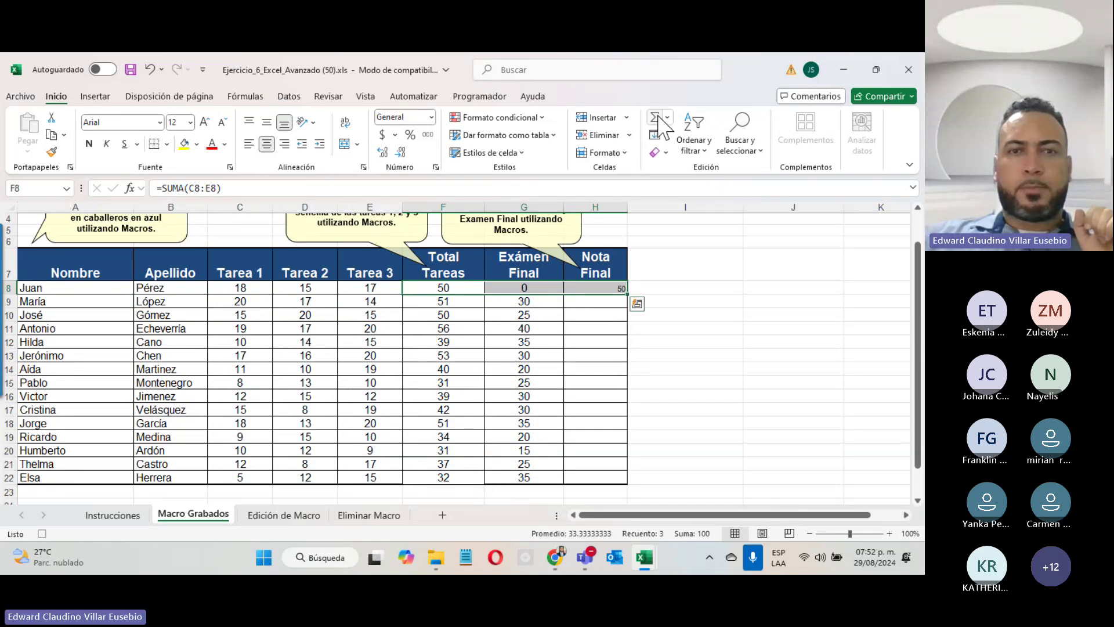
{"action": "left_click", "coordinate": [617, 286]}
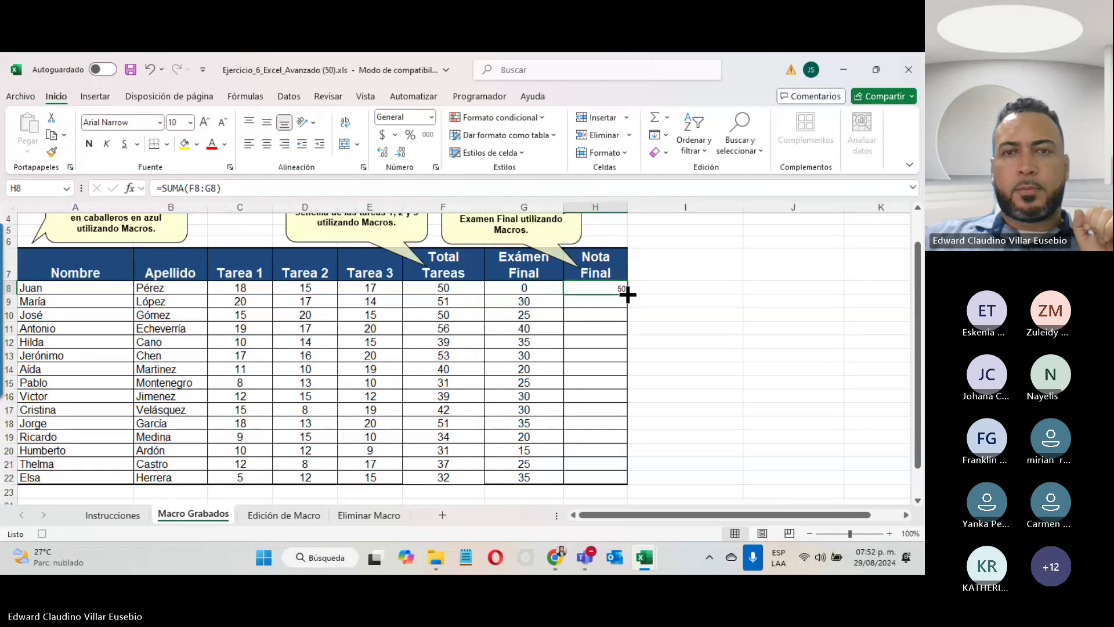
{"action": "left_click_drag", "start_coordinate": [628, 295], "coordinate": [619, 458]}
{"action": "left_click_drag", "start_coordinate": [618, 484], "coordinate": [618, 484]}
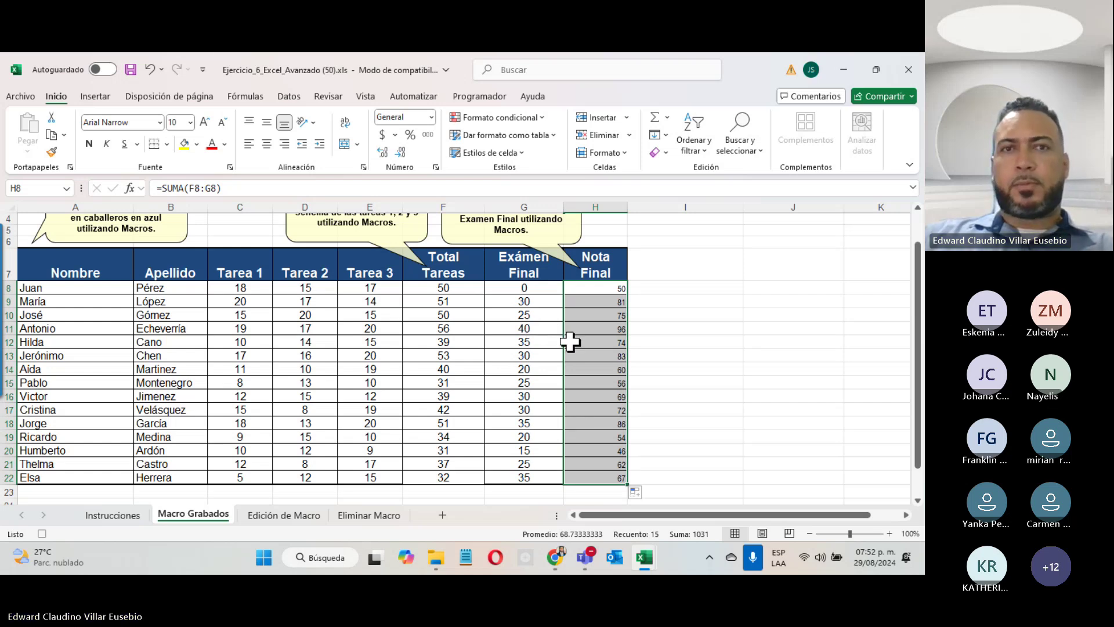
{"action": "left_click", "coordinate": [480, 98]}
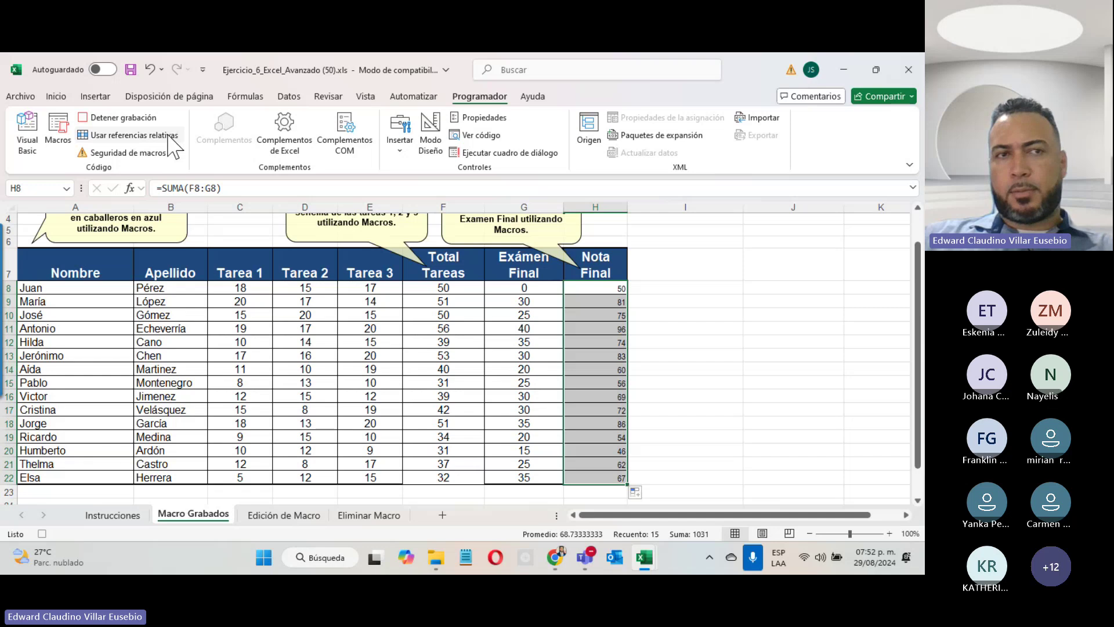
{"action": "left_click", "coordinate": [119, 118]}
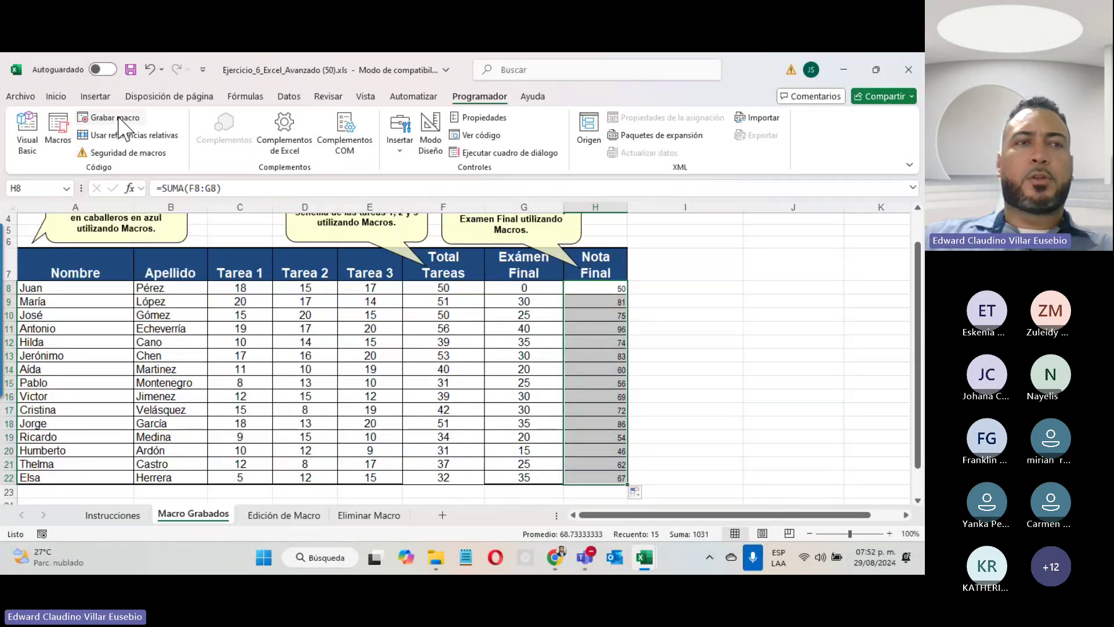
- Check the shortcut and description of Calculo_de_Calificaciones in its macro options, leaving them as they are
{"action": "left_click", "coordinate": [60, 135]}
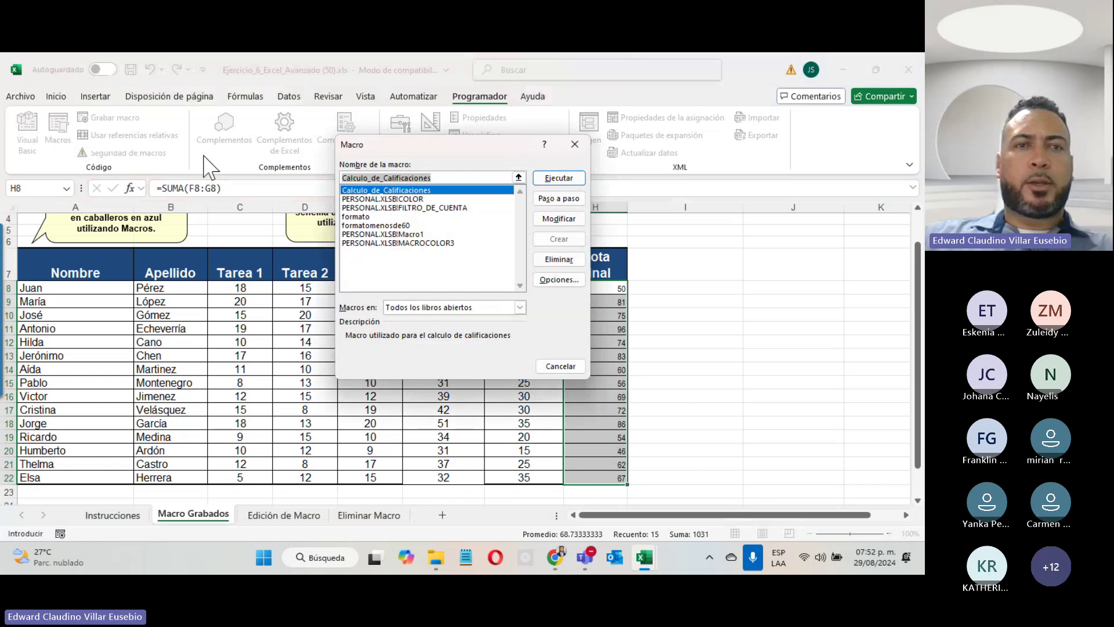
{"action": "left_click", "coordinate": [383, 191]}
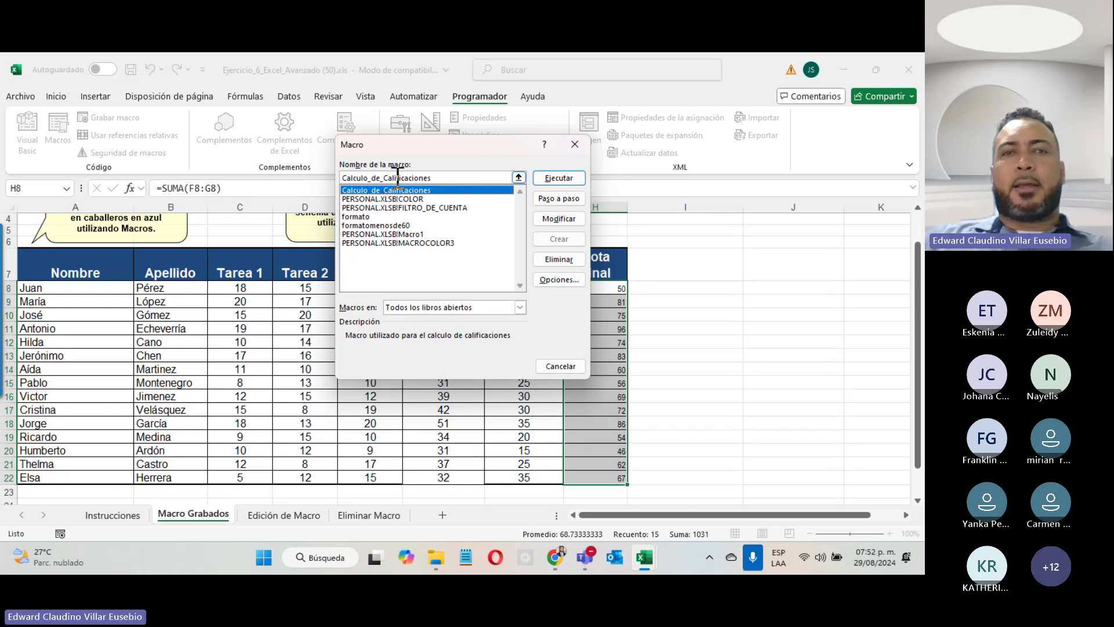
{"action": "left_click", "coordinate": [558, 280]}
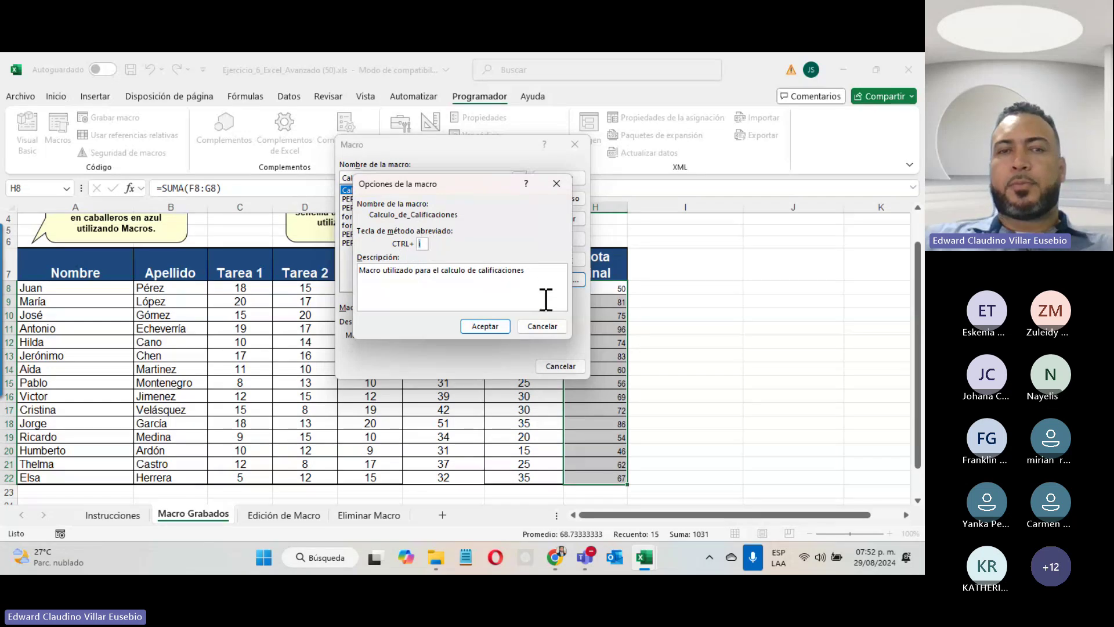
{"action": "left_click", "coordinate": [541, 325]}
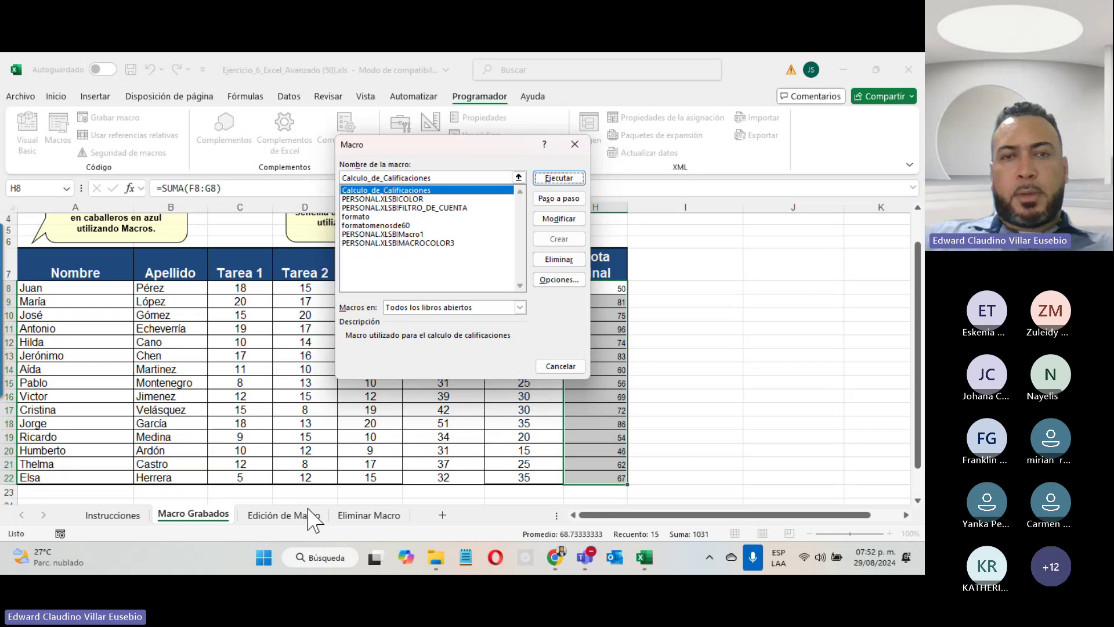
- Examine the VBA code of Calculo_de_Calificaciones, then go back to the Macro Grabados sheet in the workbook
{"action": "left_click", "coordinate": [567, 218]}
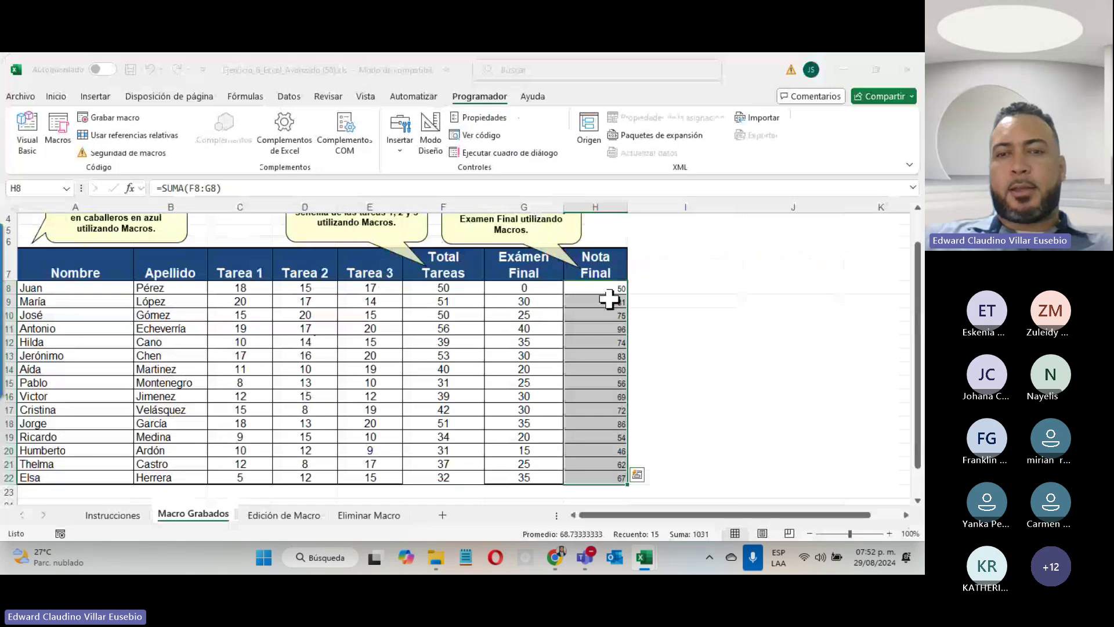
{"action": "mouse_move", "coordinate": [645, 556]}
{"action": "left_click", "coordinate": [839, 445]}
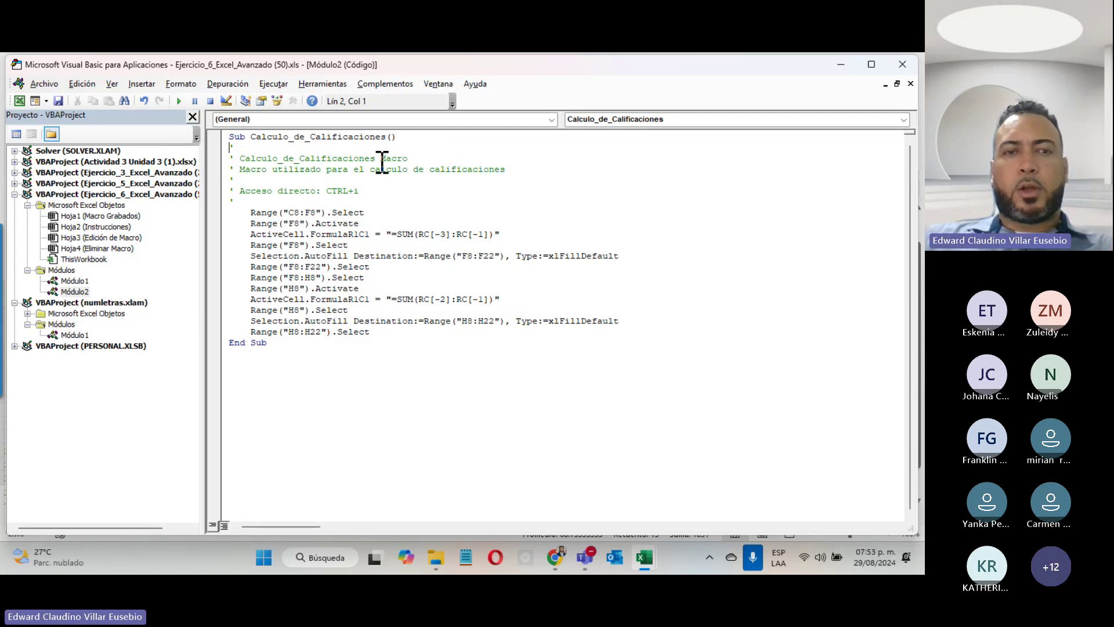
{"action": "key", "text": "alt+F11"}
{"action": "left_click", "coordinate": [286, 514]}
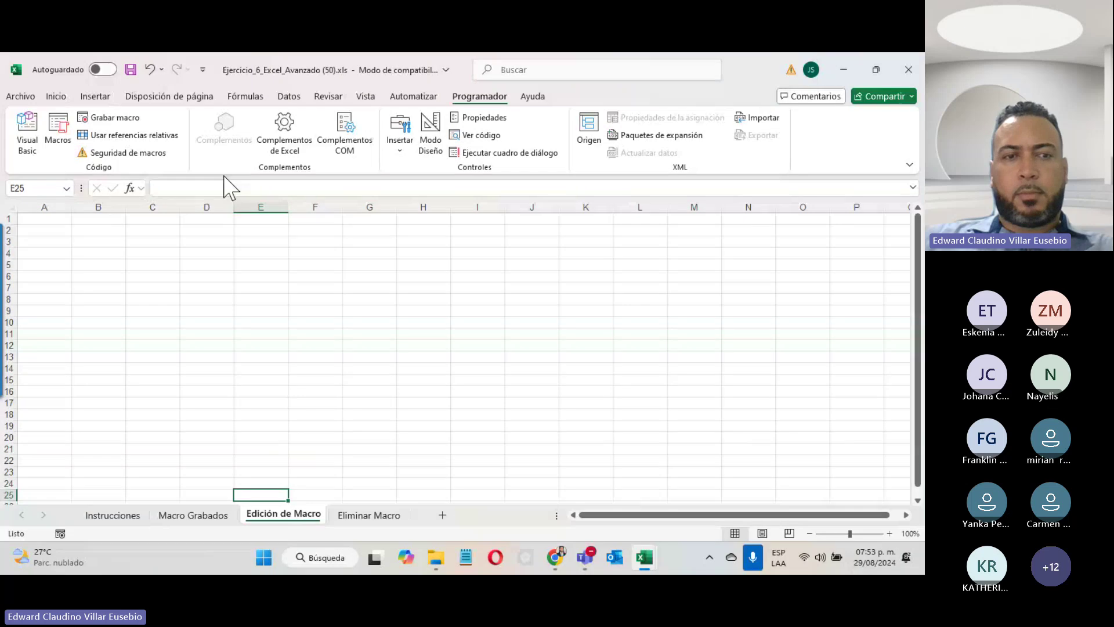
{"action": "left_click", "coordinate": [200, 516]}
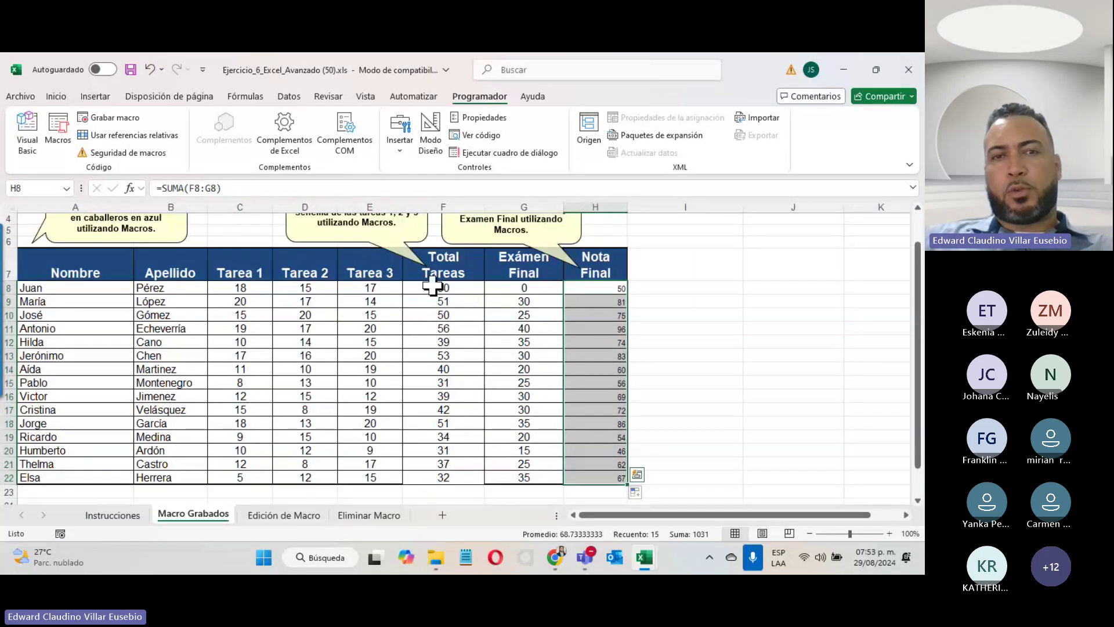
- Clear the Total Tareas results in F8:F22 and the Nota Final results in H8:H22
{"action": "left_click_drag", "start_coordinate": [436, 288], "coordinate": [424, 485]}
{"action": "key", "text": "Delete"}
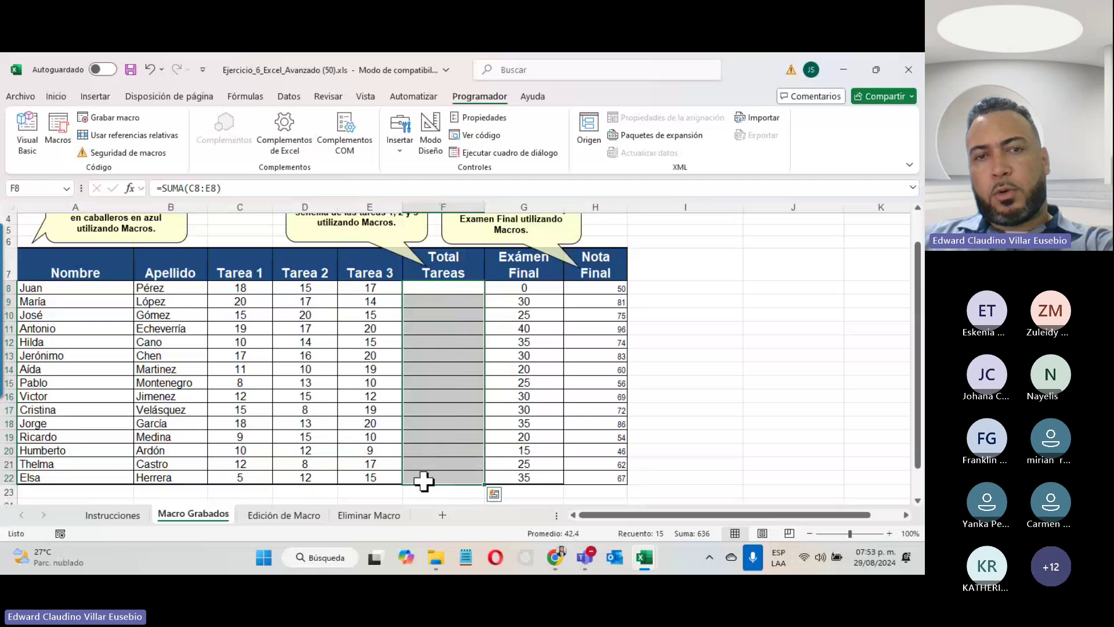
{"action": "left_click_drag", "start_coordinate": [596, 285], "coordinate": [586, 477]}
{"action": "key", "text": "Delete"}
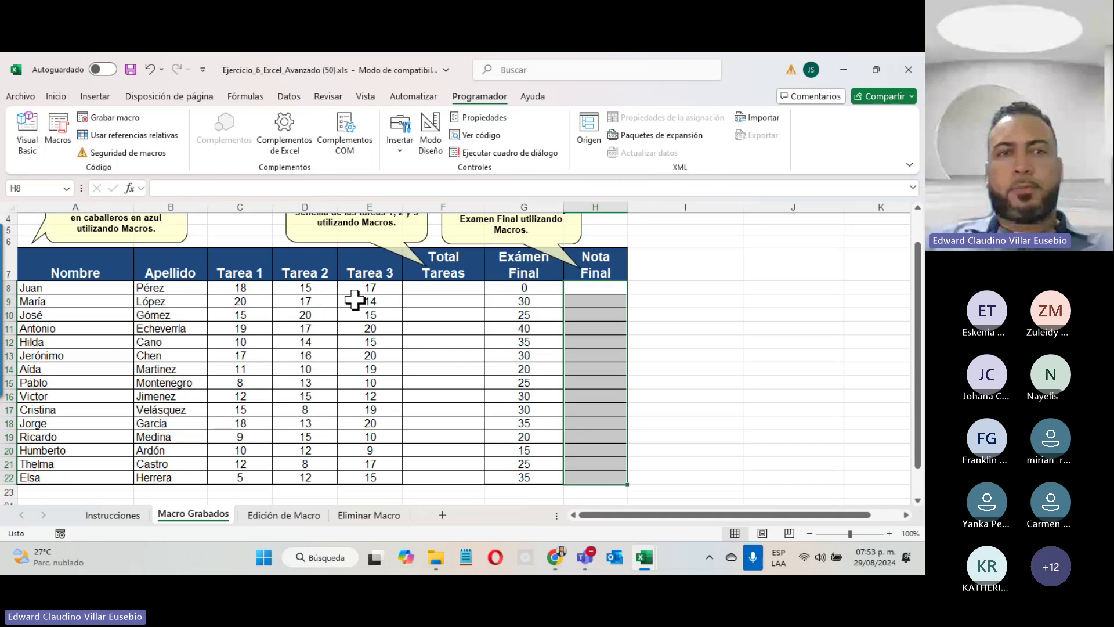
- In row 8, set Tarea 2 to 20, Tarea 3 to 20 and Exámen Final to 50, and select C8:H8
{"action": "left_click", "coordinate": [307, 290]}
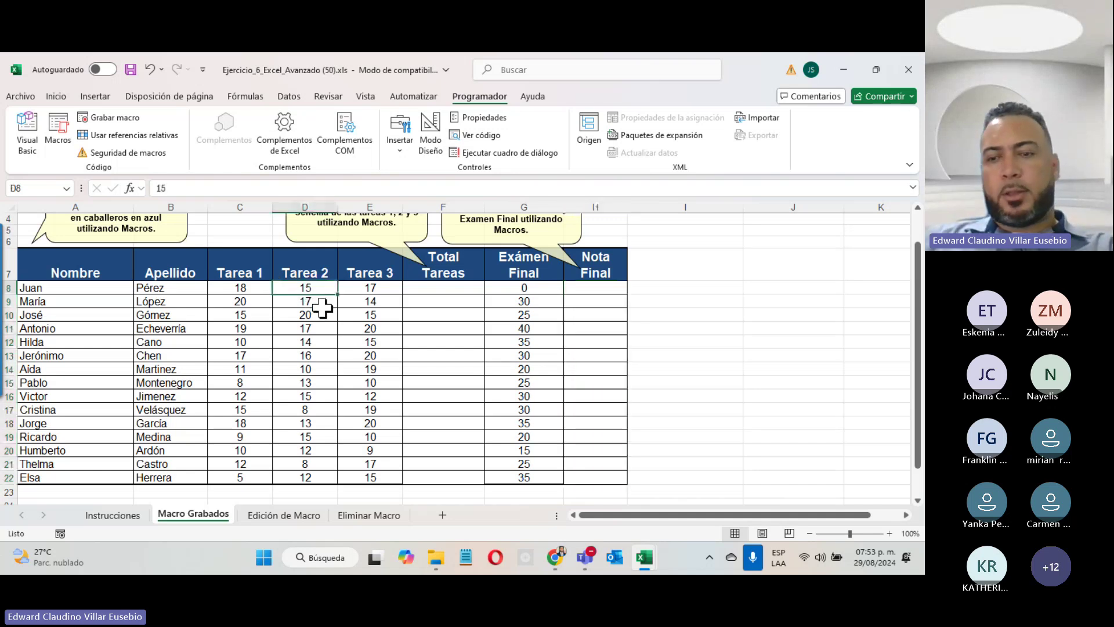
{"action": "type", "text": "20"}
{"action": "left_click", "coordinate": [382, 278]}
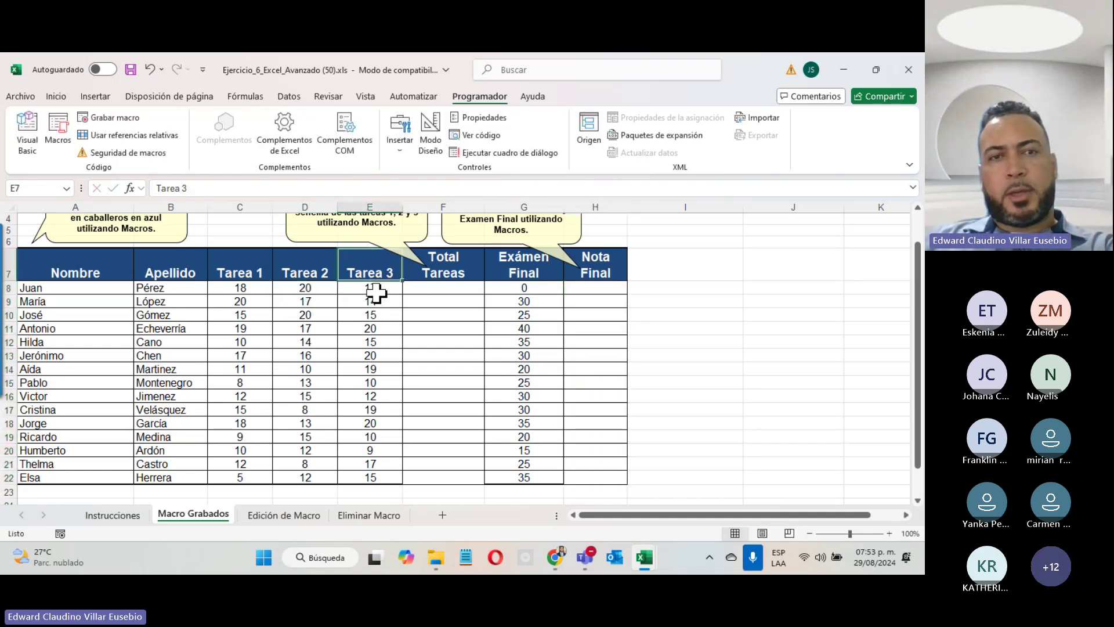
{"action": "left_click", "coordinate": [386, 289]}
{"action": "type", "text": "20"}
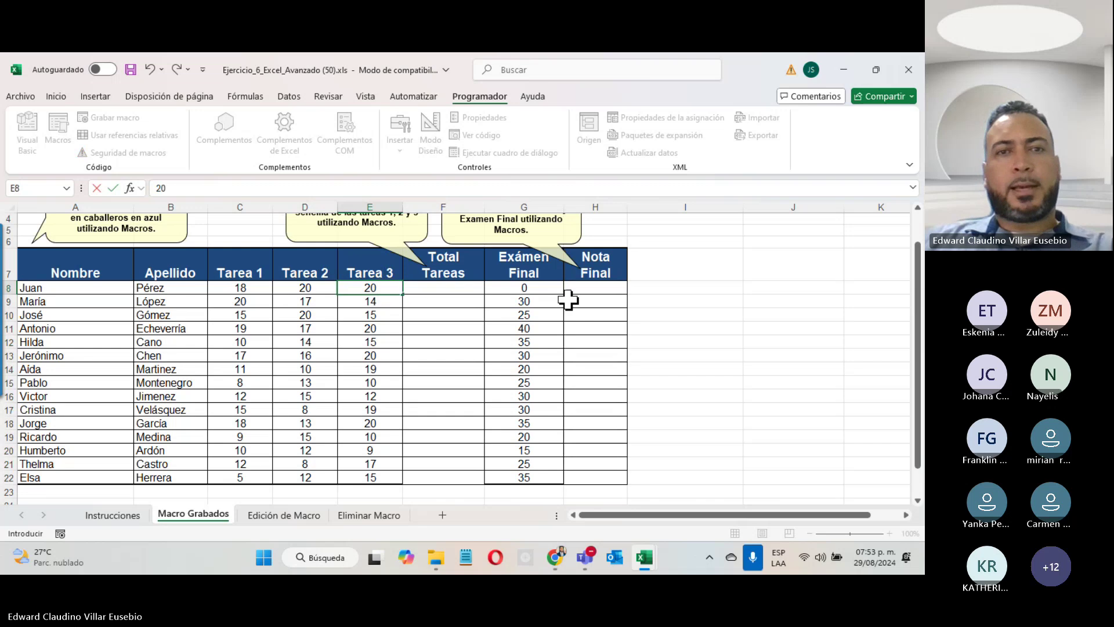
{"action": "left_click", "coordinate": [532, 289]}
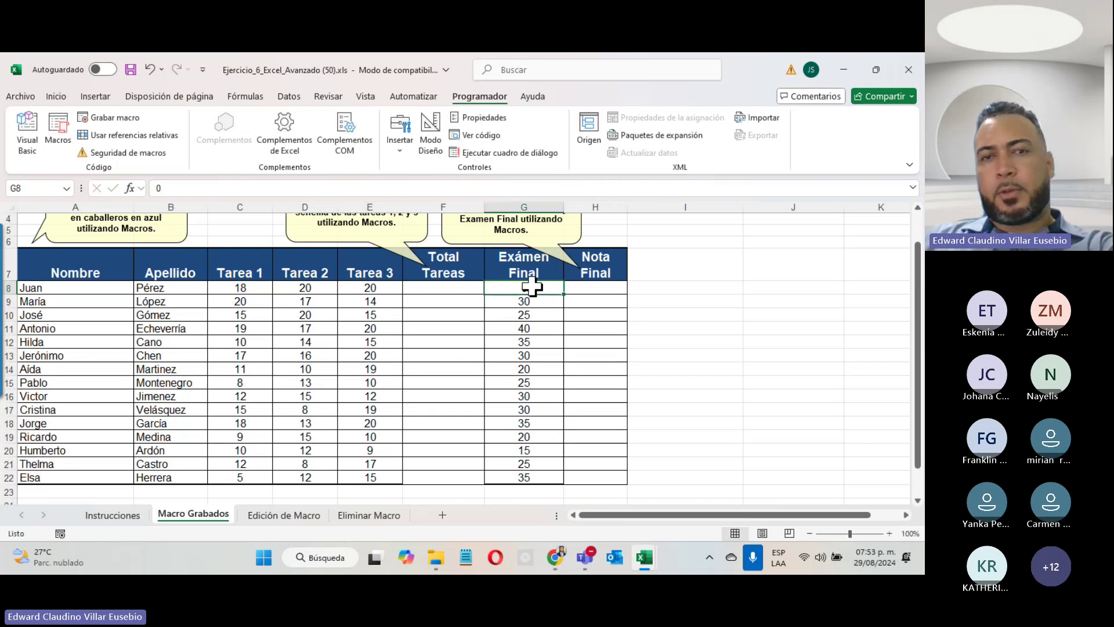
{"action": "type", "text": "50"}
{"action": "left_click", "coordinate": [595, 287]}
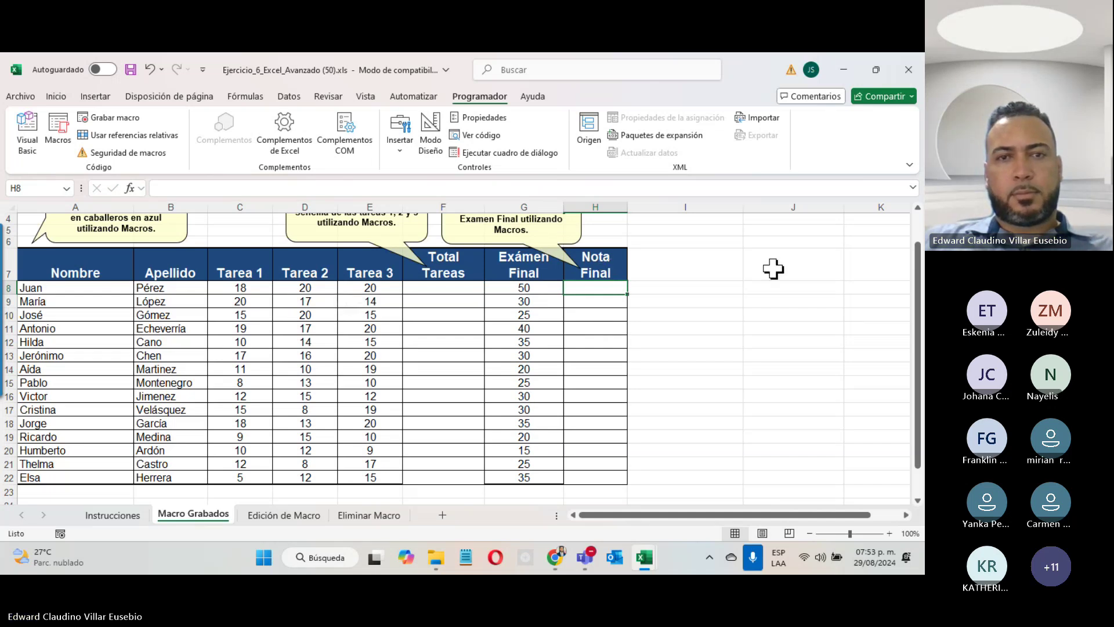
{"action": "left_click_drag", "start_coordinate": [218, 289], "coordinate": [592, 286]}
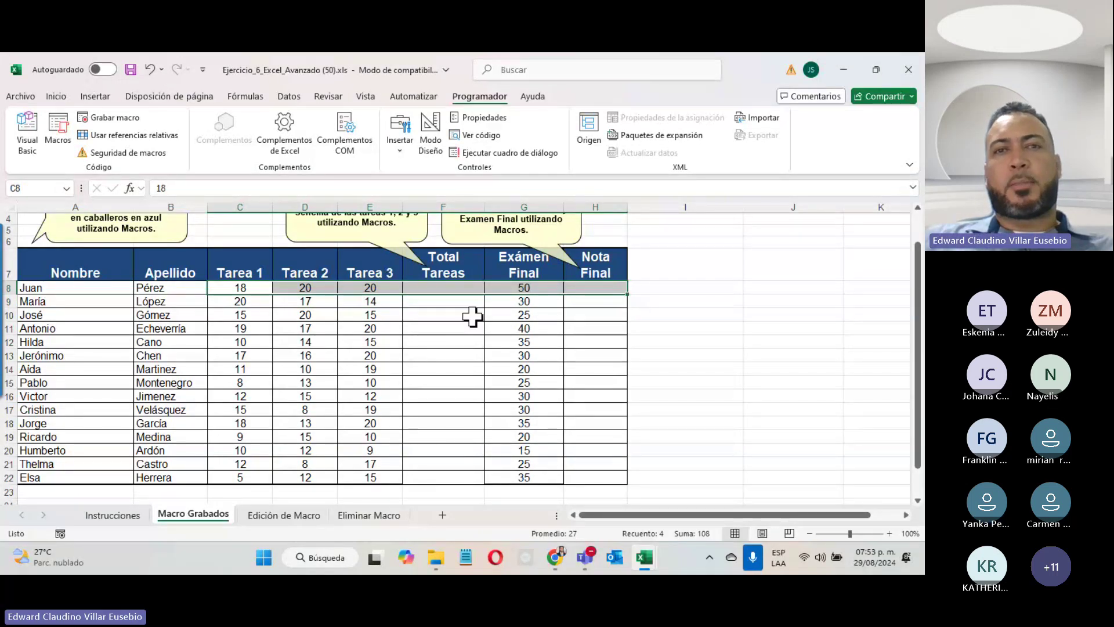
- Set the Exámen Final grade in G8 to 40 and review the grades across C8:H8
{"action": "left_click", "coordinate": [505, 290]}
{"action": "type", "text": "40"}
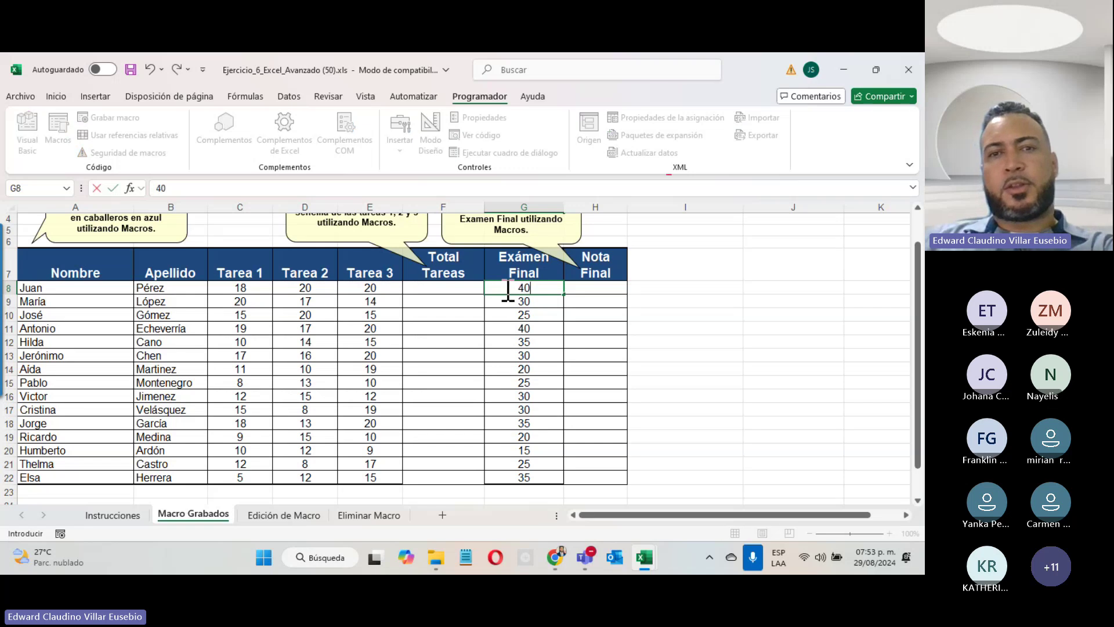
{"action": "key", "text": "Return"}
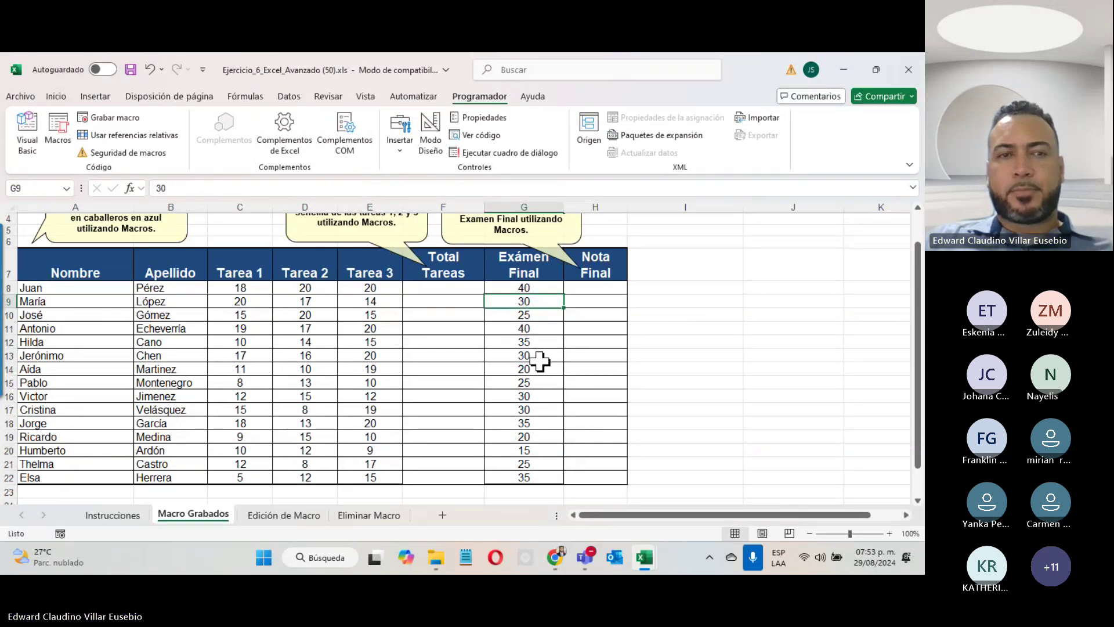
{"action": "left_click_drag", "start_coordinate": [241, 290], "coordinate": [579, 290]}
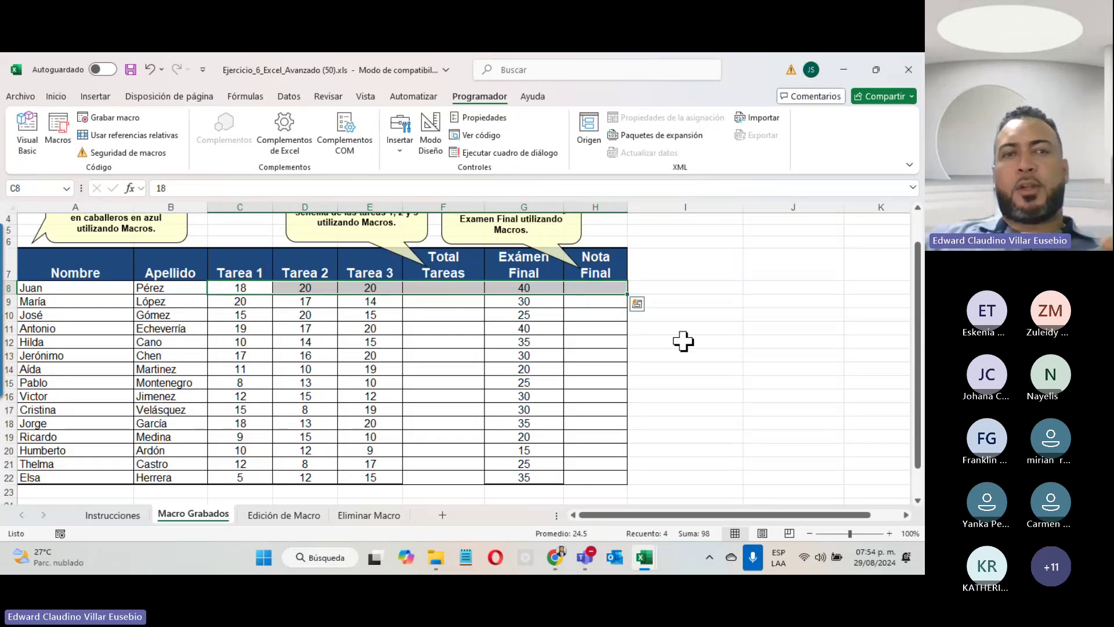
{"action": "left_click", "coordinate": [658, 340]}
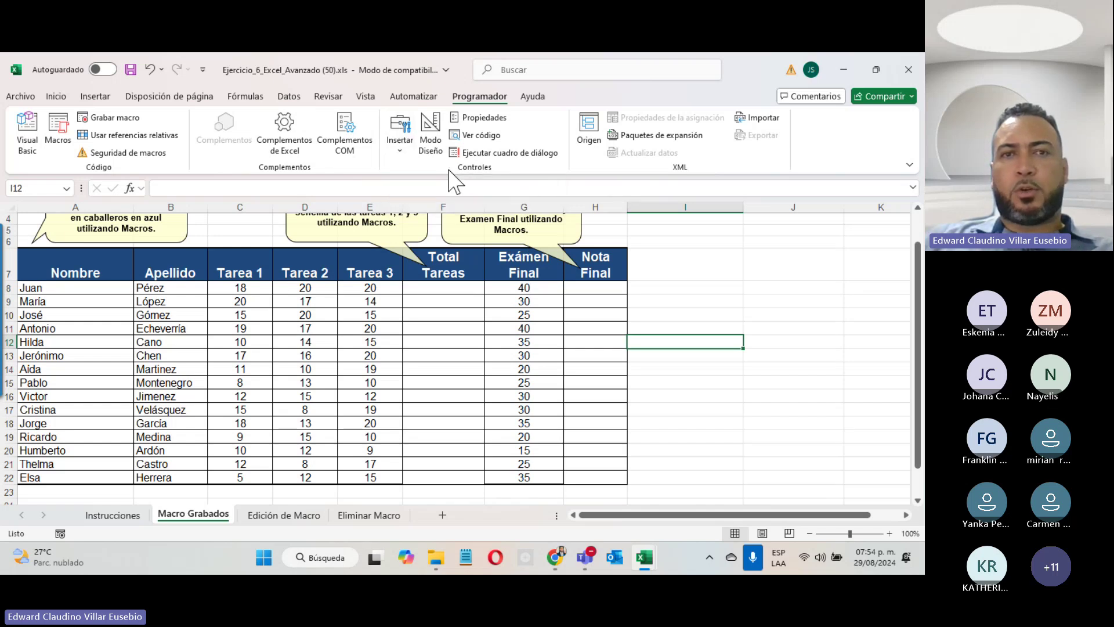
- Insert a form control button beside the table over columns I and J, starting at row 8, and assign it the macro Calculo_de_Calificaciones
{"action": "left_click", "coordinate": [403, 152]}
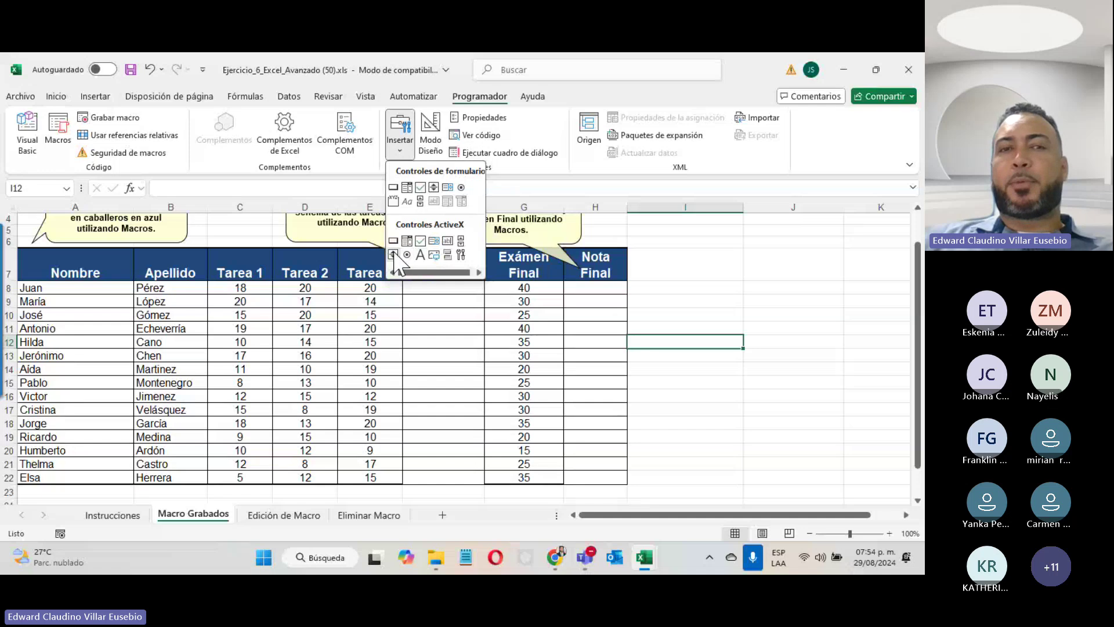
{"action": "left_click", "coordinate": [393, 188]}
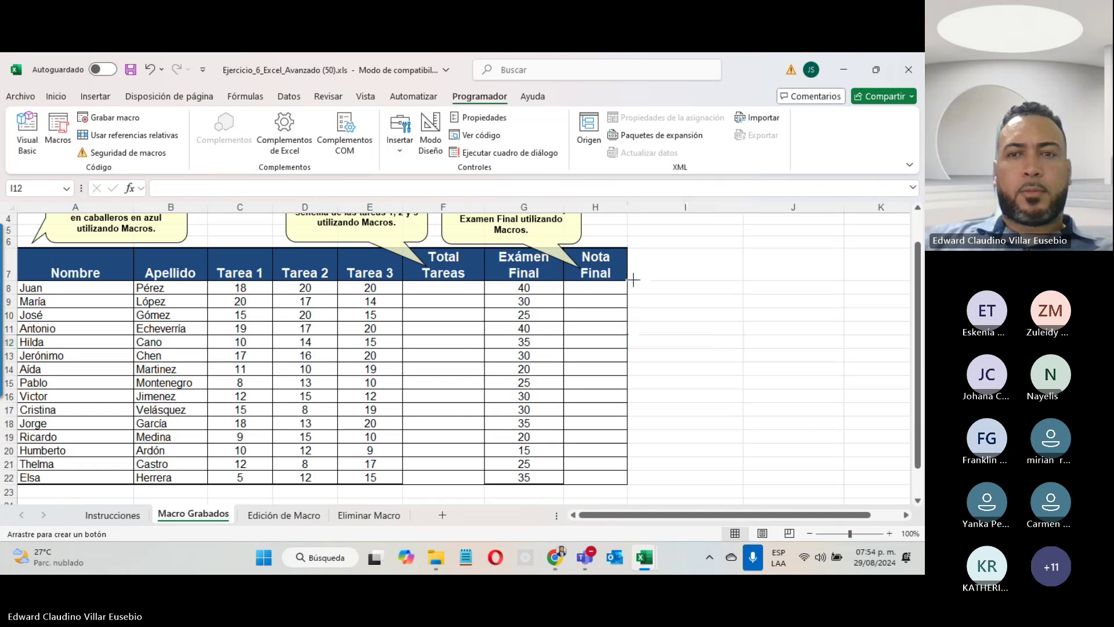
{"action": "left_click_drag", "start_coordinate": [633, 280], "coordinate": [848, 310]}
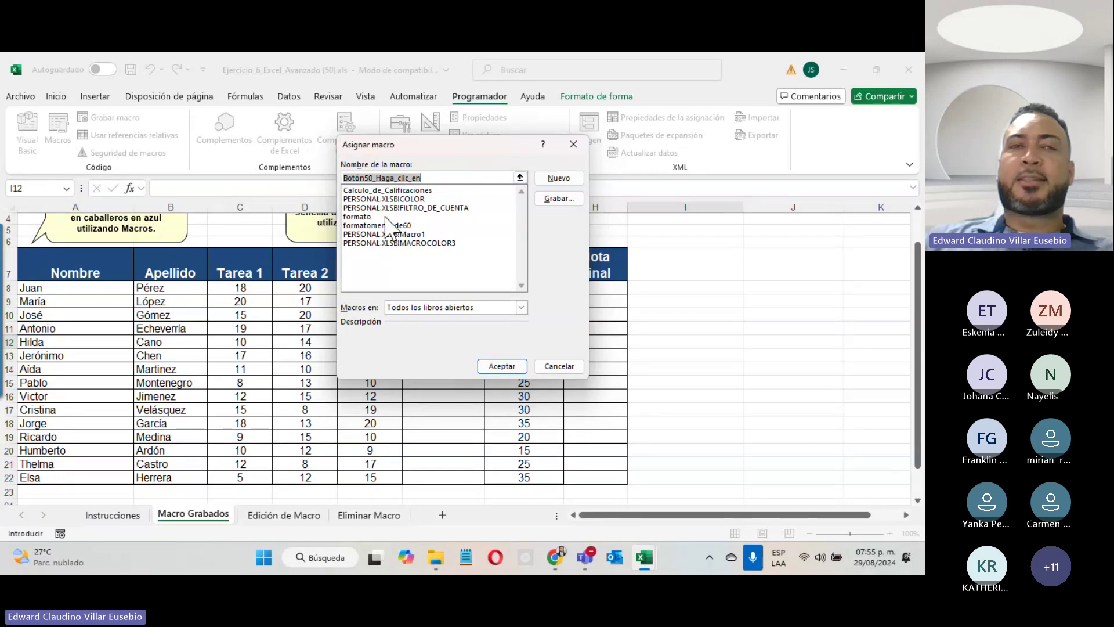
{"action": "left_click", "coordinate": [400, 190]}
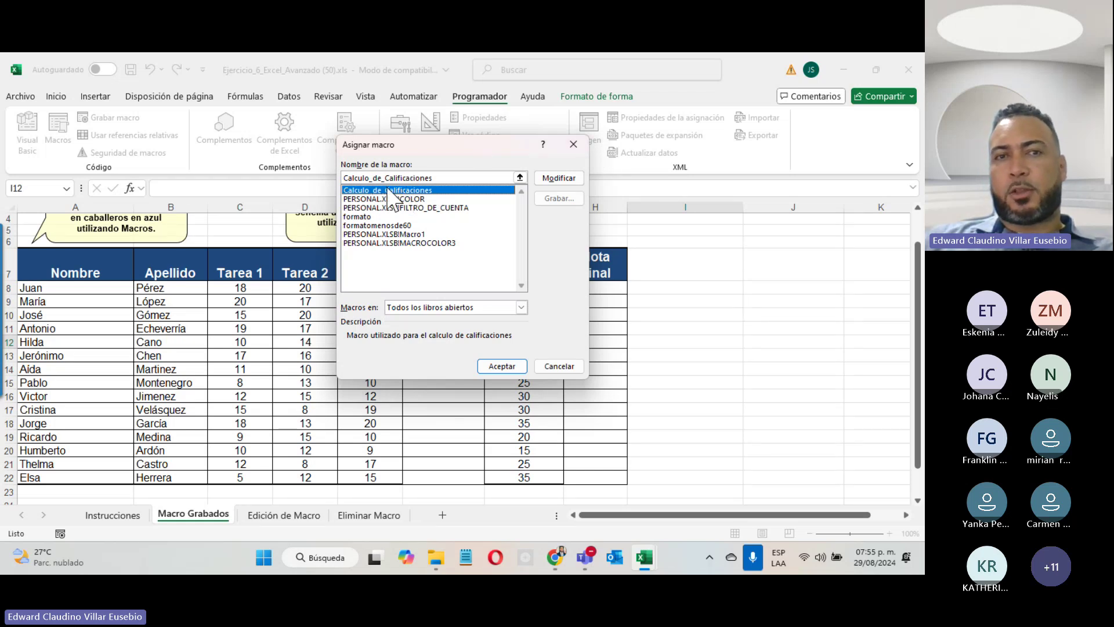
{"action": "left_click", "coordinate": [503, 366]}
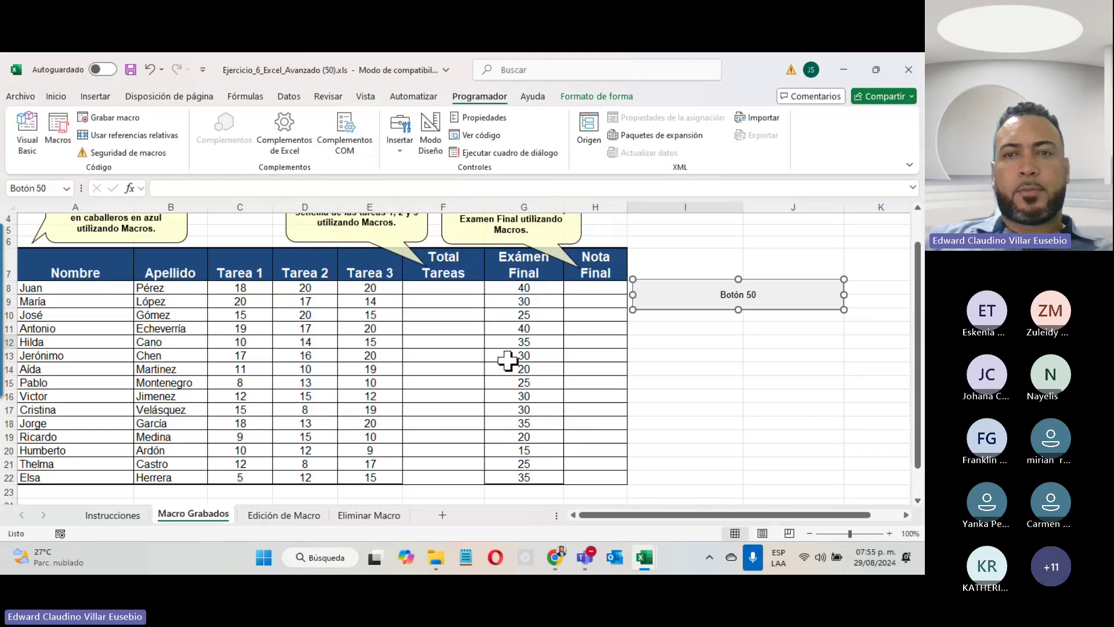
- Replace the new button's caption with CALCULO DE NOMINA
{"action": "left_click", "coordinate": [723, 294]}
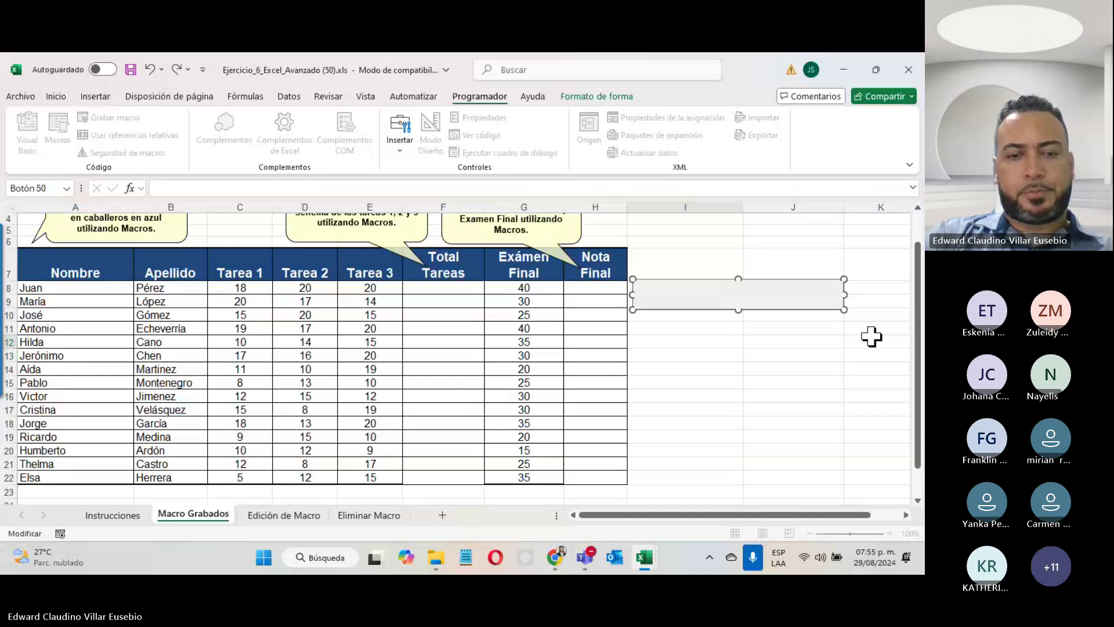
{"action": "type", "text": "CALCULO DE NOMINA"}
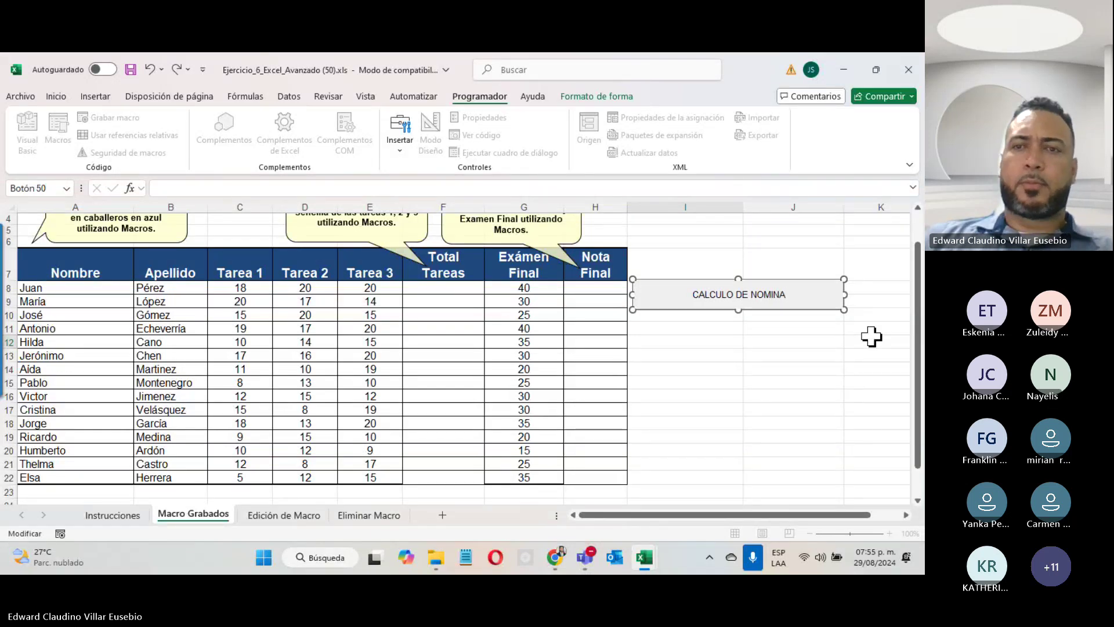
{"action": "left_click", "coordinate": [841, 373]}
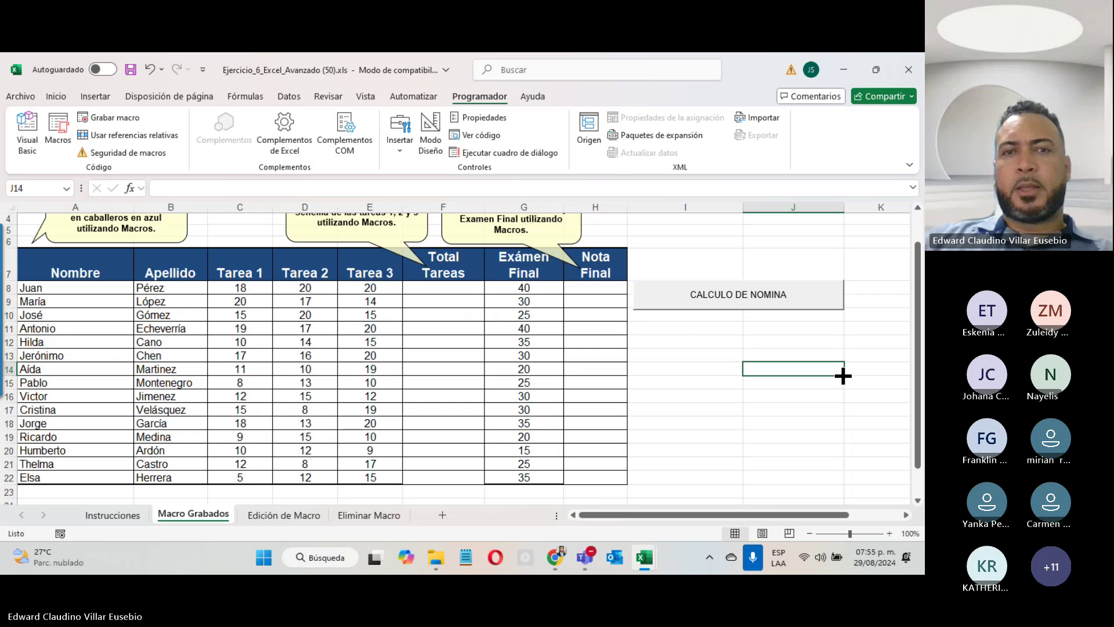
- Run the macro with the CALCULO DE NOMINA button and check the Nota Final formula and task grades in row 8
{"action": "left_click", "coordinate": [736, 302]}
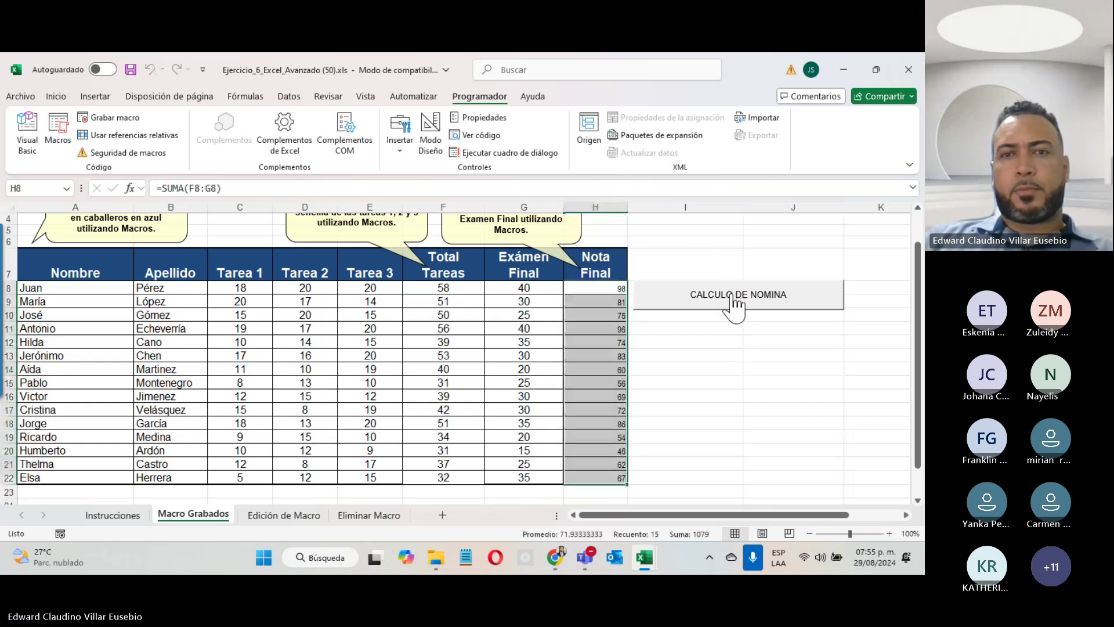
{"action": "left_click", "coordinate": [609, 292]}
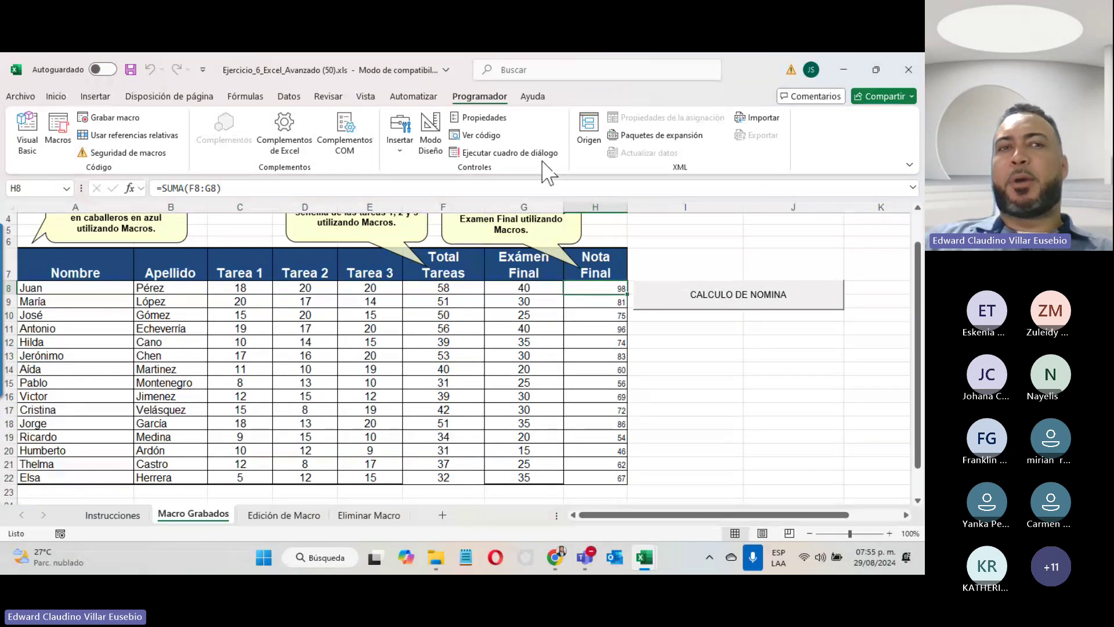
{"action": "left_click_drag", "start_coordinate": [221, 288], "coordinate": [385, 293]}
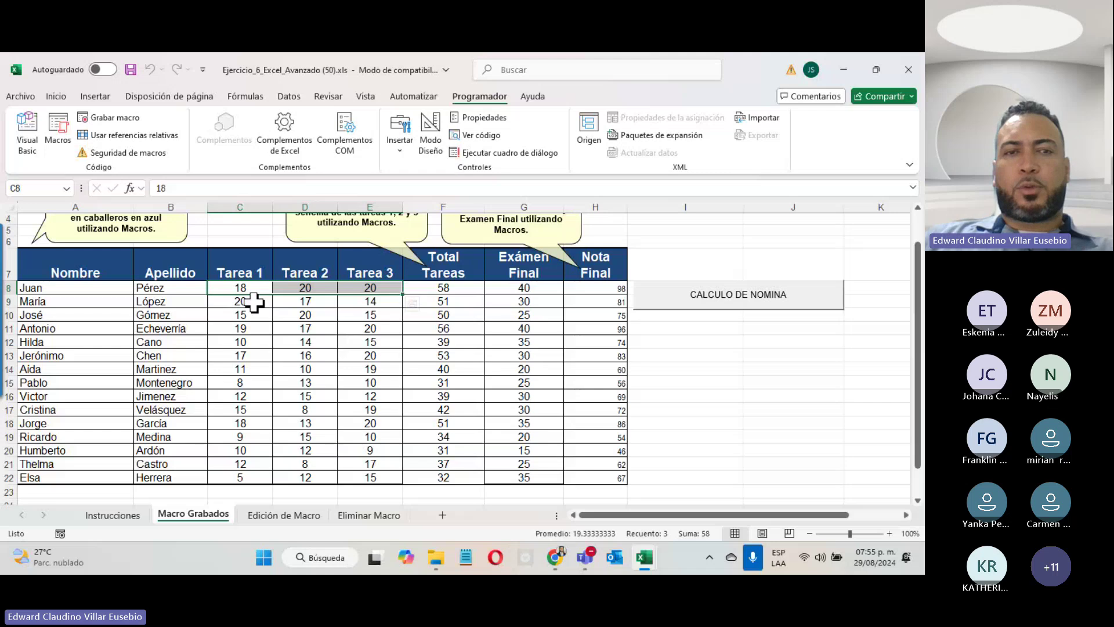
- Set Tarea 3 in E9 to 0 and check the Total Tareas formula in F12
{"action": "left_click", "coordinate": [363, 305]}
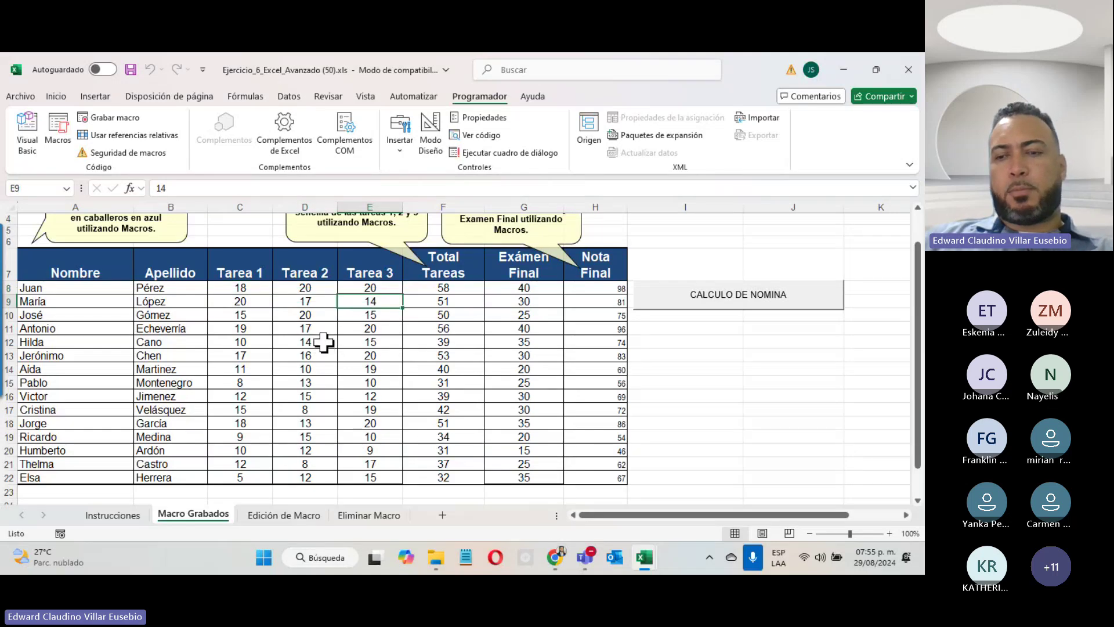
{"action": "type", "text": "0"}
{"action": "key", "text": "Return"}
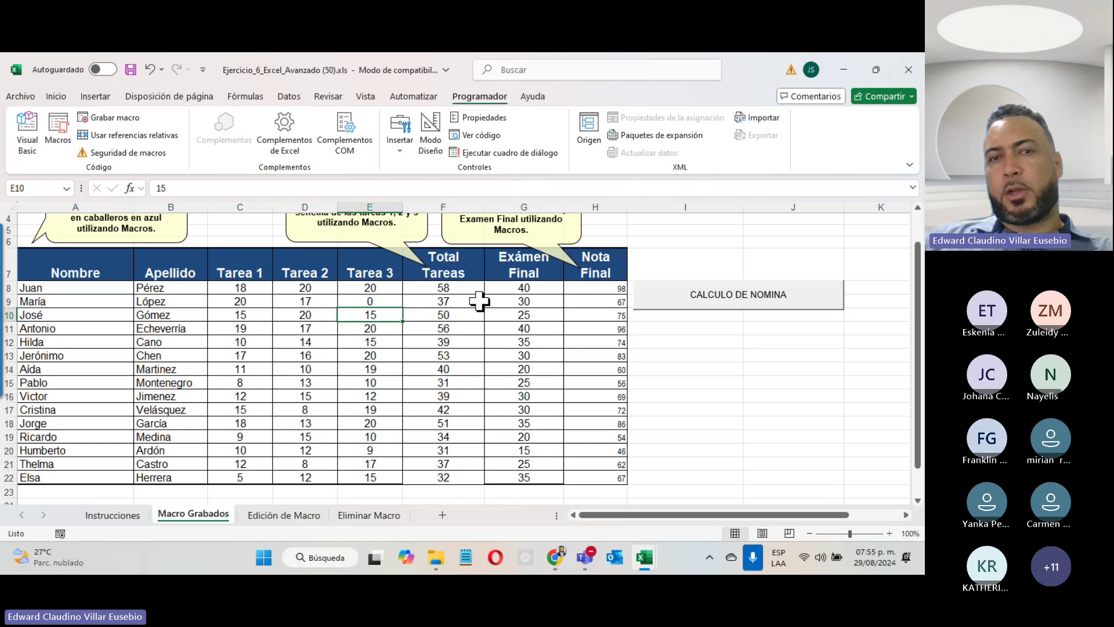
{"action": "left_click", "coordinate": [444, 342]}
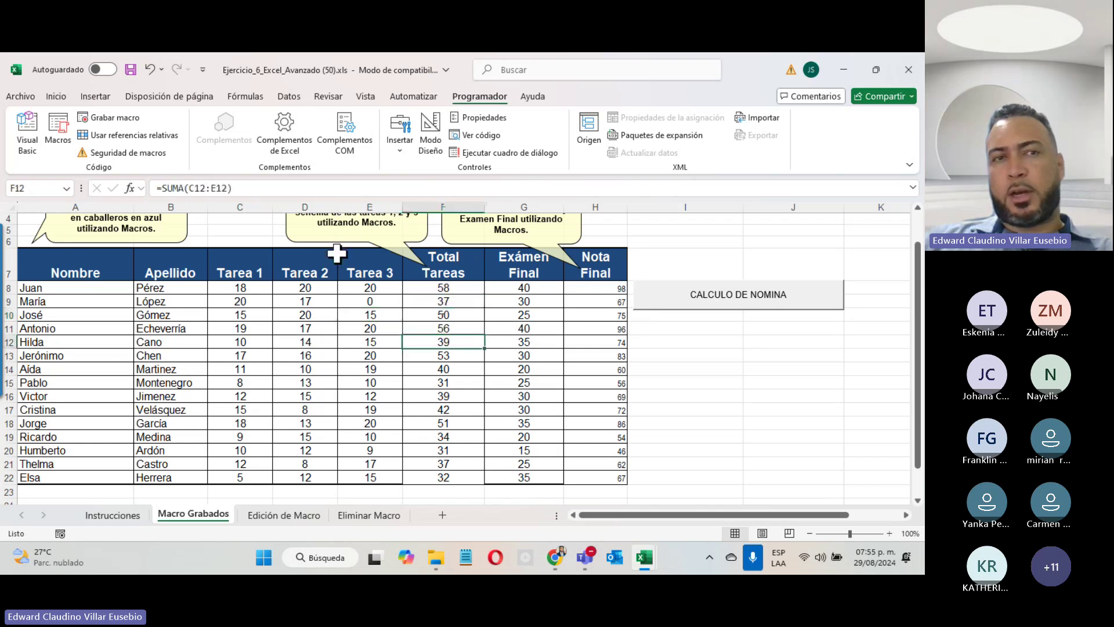
- Clear the Total Tareas results in F8:F22 and the Nota Final results in H8:H22
{"action": "left_click_drag", "start_coordinate": [441, 288], "coordinate": [440, 473]}
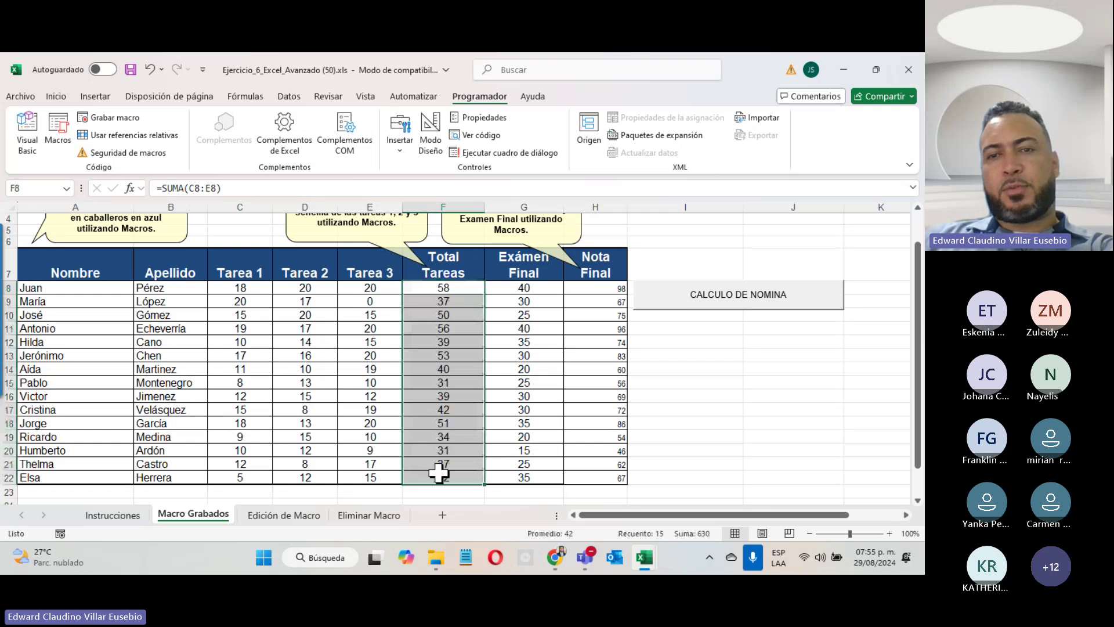
{"action": "key", "text": "Delete"}
{"action": "left_click_drag", "start_coordinate": [595, 288], "coordinate": [605, 473]}
{"action": "key", "text": "Delete"}
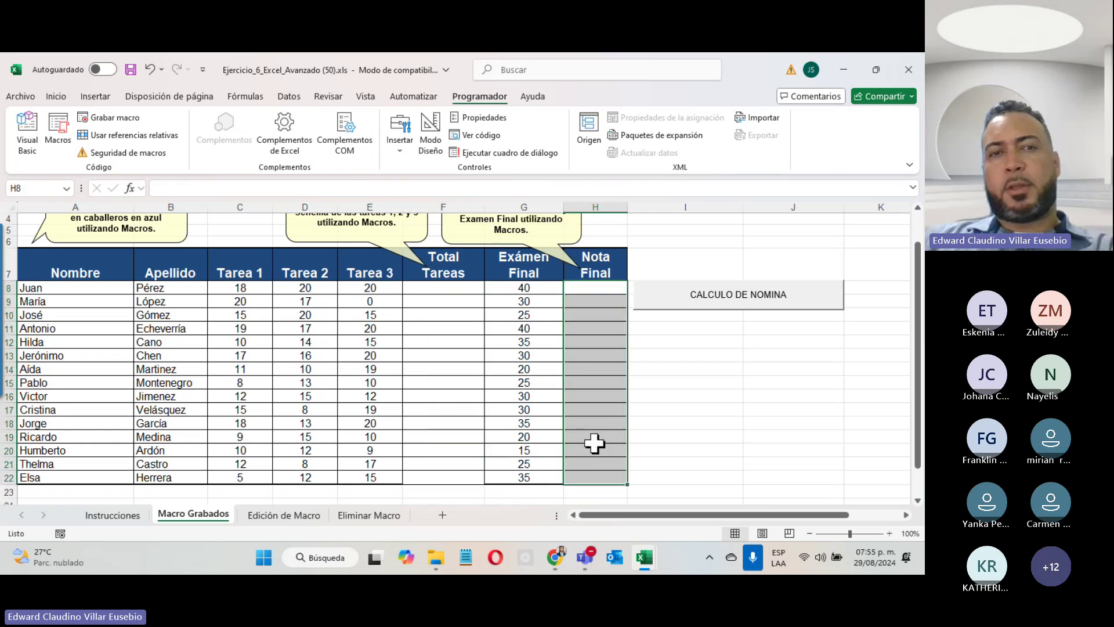
- Set Tarea 2 in D9 to 0 and recalculate the grades with the CALCULO DE NOMINA button
{"action": "left_click", "coordinate": [298, 289]}
{"action": "left_click", "coordinate": [294, 299]}
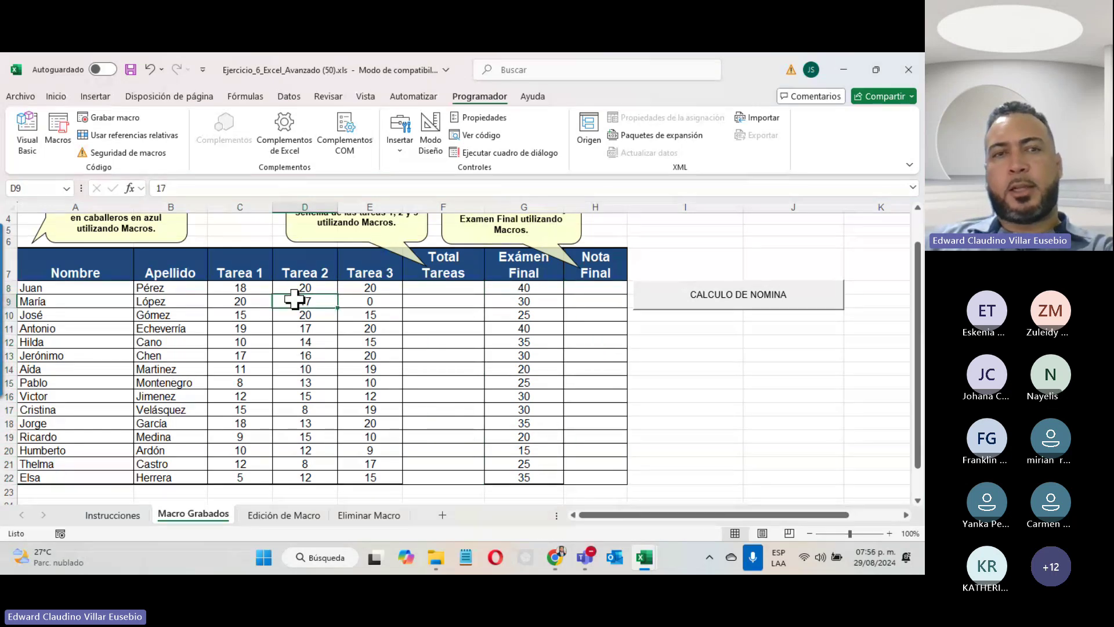
{"action": "type", "text": "0"}
{"action": "key", "text": "Return"}
{"action": "left_click", "coordinate": [713, 290]}
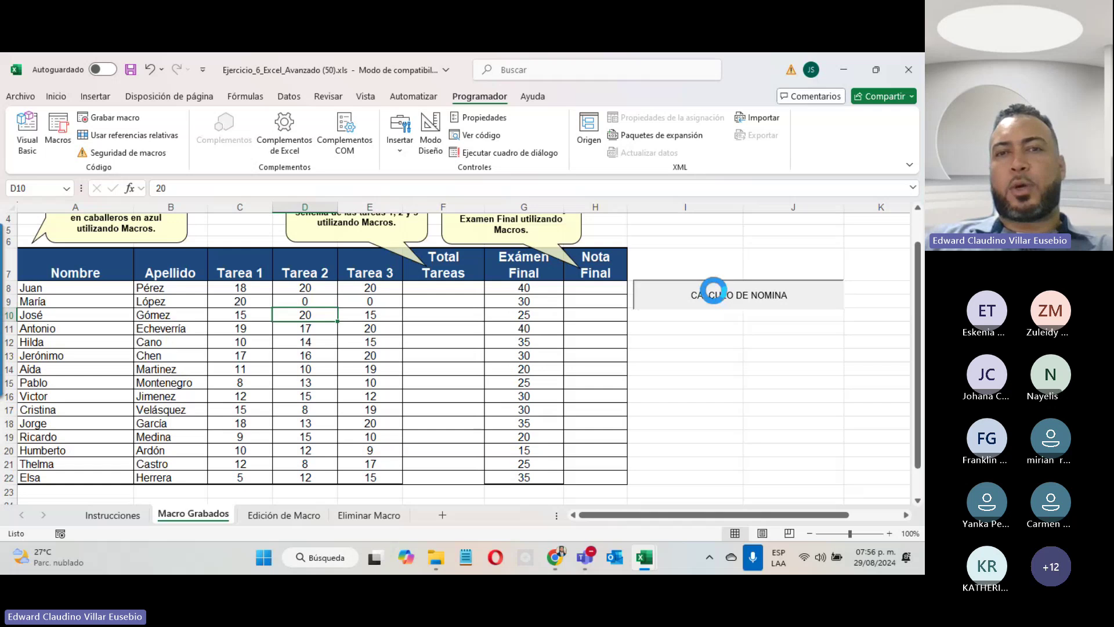
- Inspect the Nota Final formula in H9, leaving it as it is
{"action": "left_click", "coordinate": [580, 302]}
{"action": "double_click", "coordinate": [580, 301]}
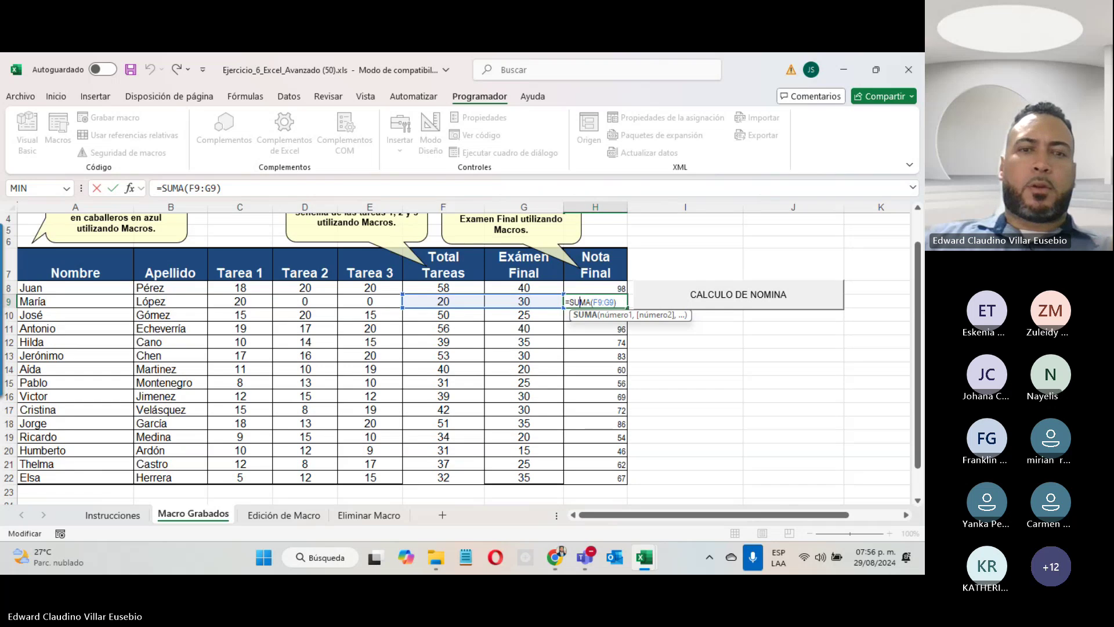
{"action": "left_click", "coordinate": [721, 393]}
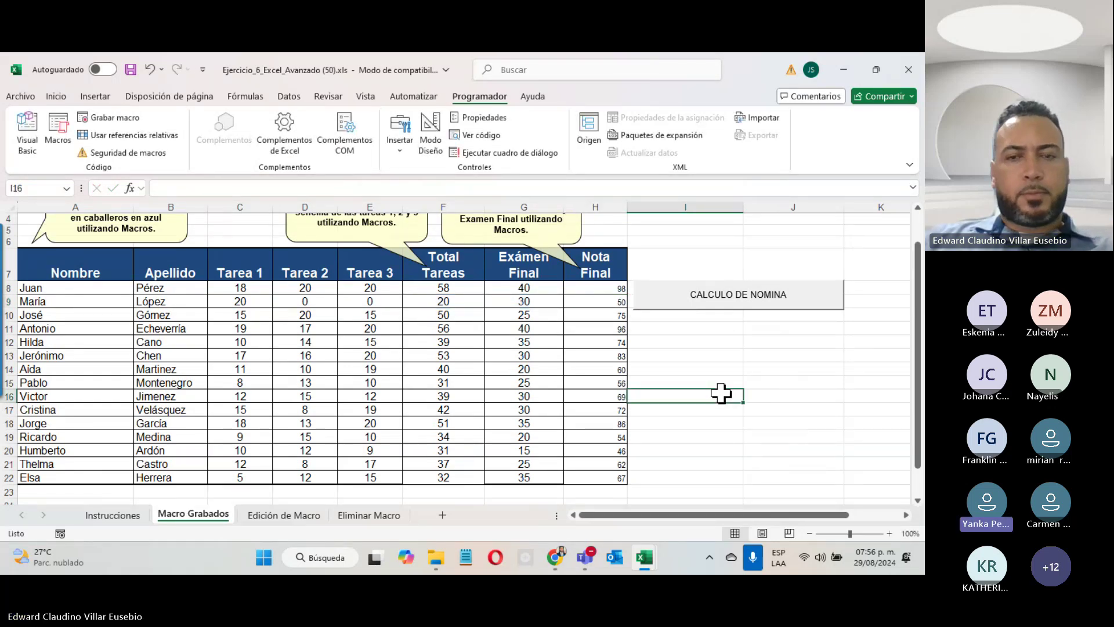
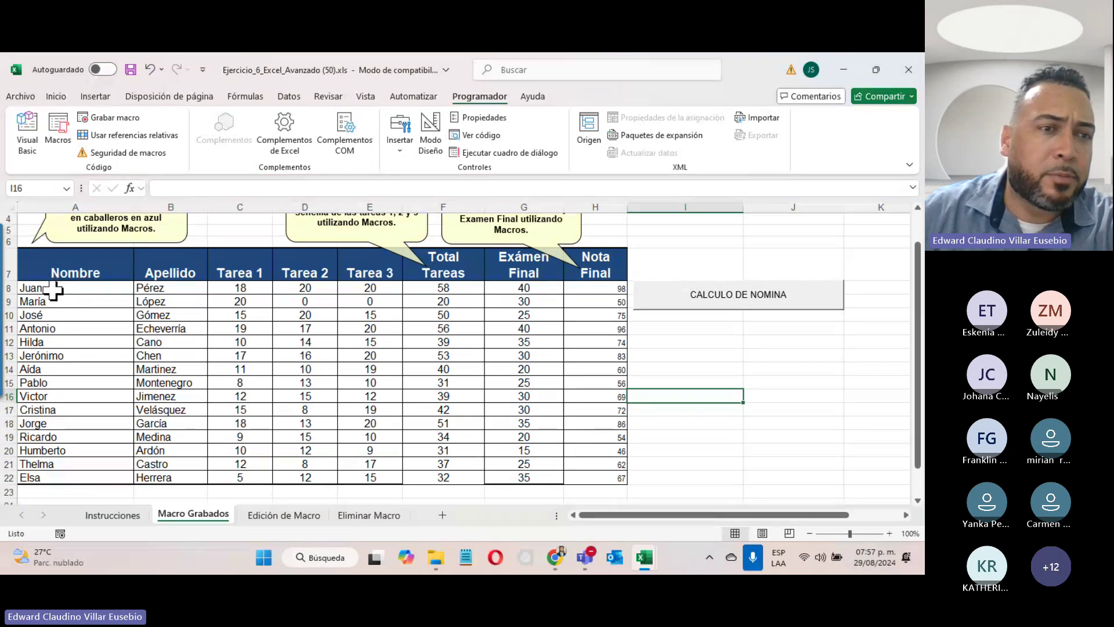
{"action": "left_click_drag", "start_coordinate": [55, 289], "coordinate": [56, 475]}
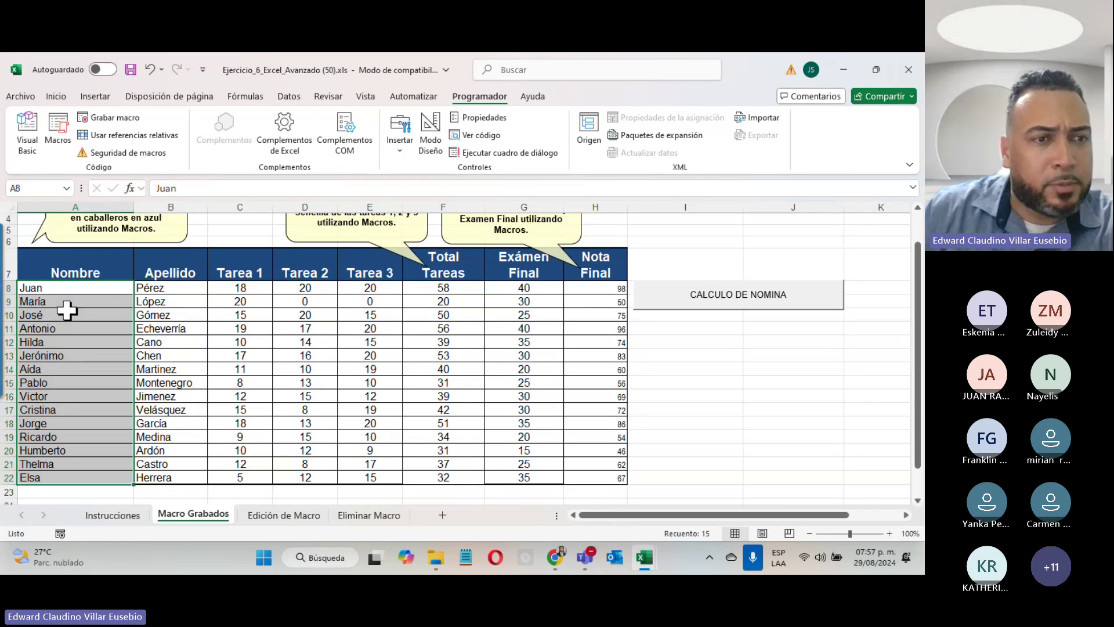
{"action": "left_click", "coordinate": [54, 307]}
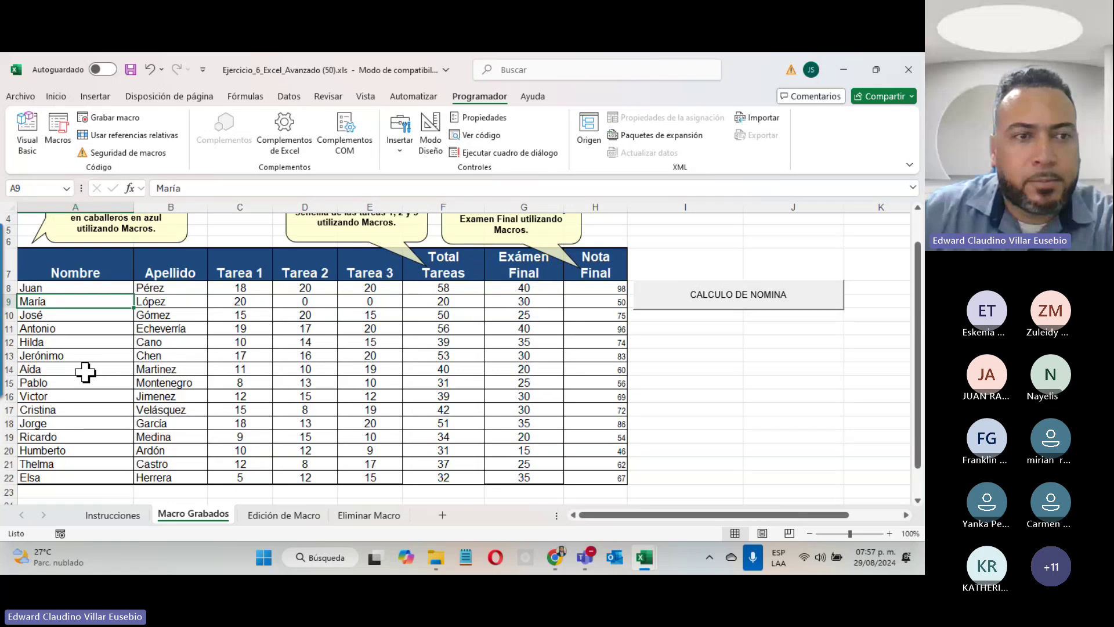
- With A8 selected, set up a new macro recording named Color with the shortcut Ctrl+y, stored in Este libro
{"action": "left_click", "coordinate": [29, 288]}
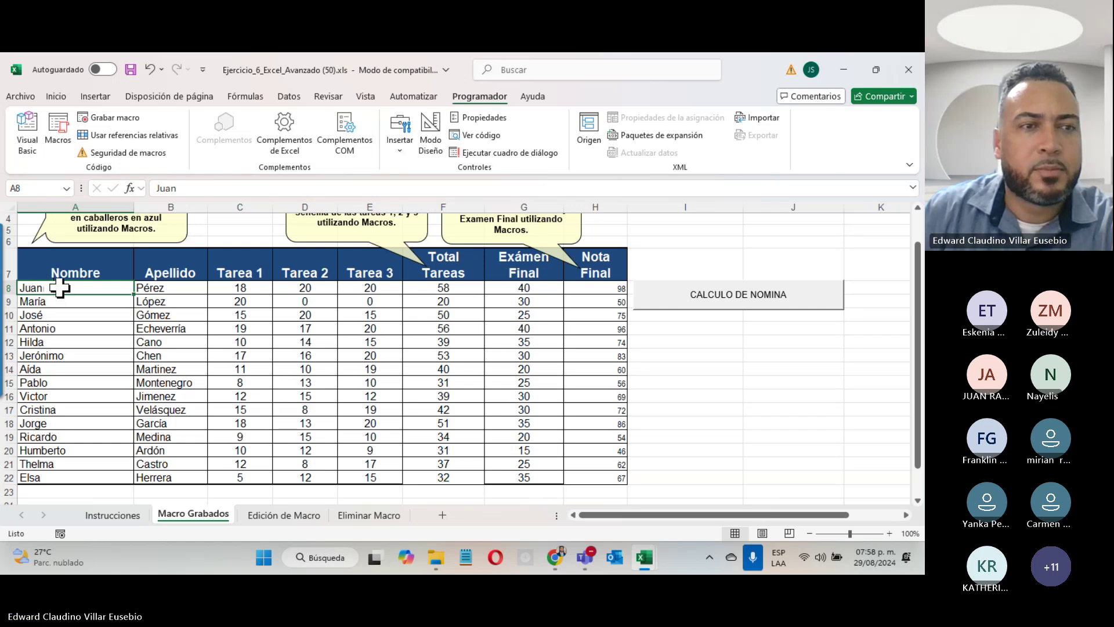
{"action": "left_click", "coordinate": [131, 121]}
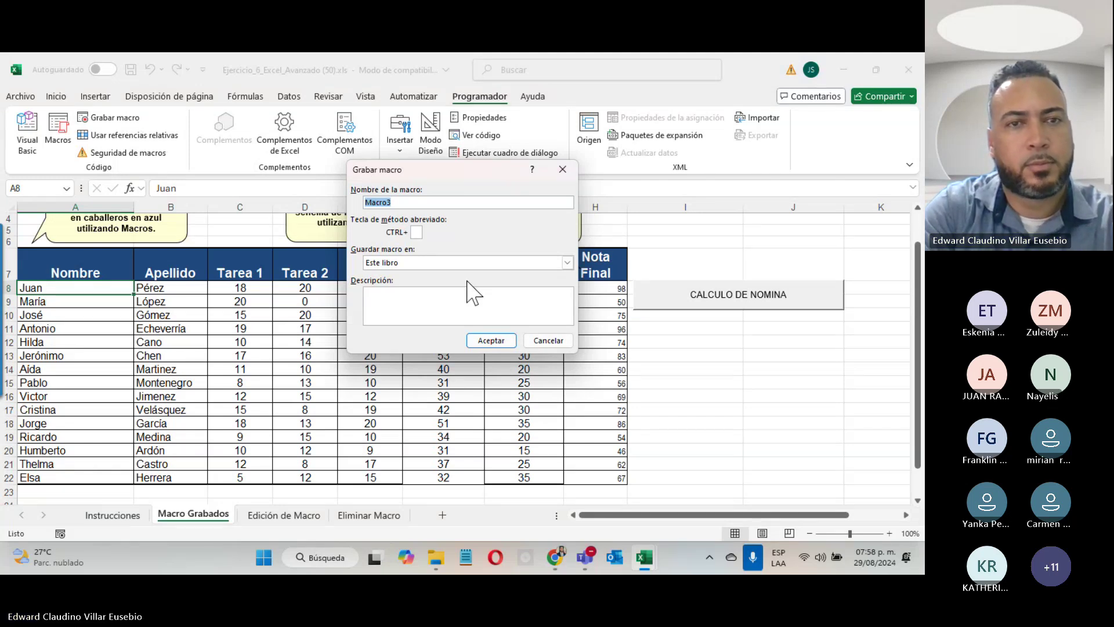
{"action": "key", "text": "BackSpace"}
{"action": "type", "text": "JOS"}
{"action": "key", "text": "BackSpace"}
{"action": "key", "text": "BackSpace"}
{"action": "key", "text": "BackSpace"}
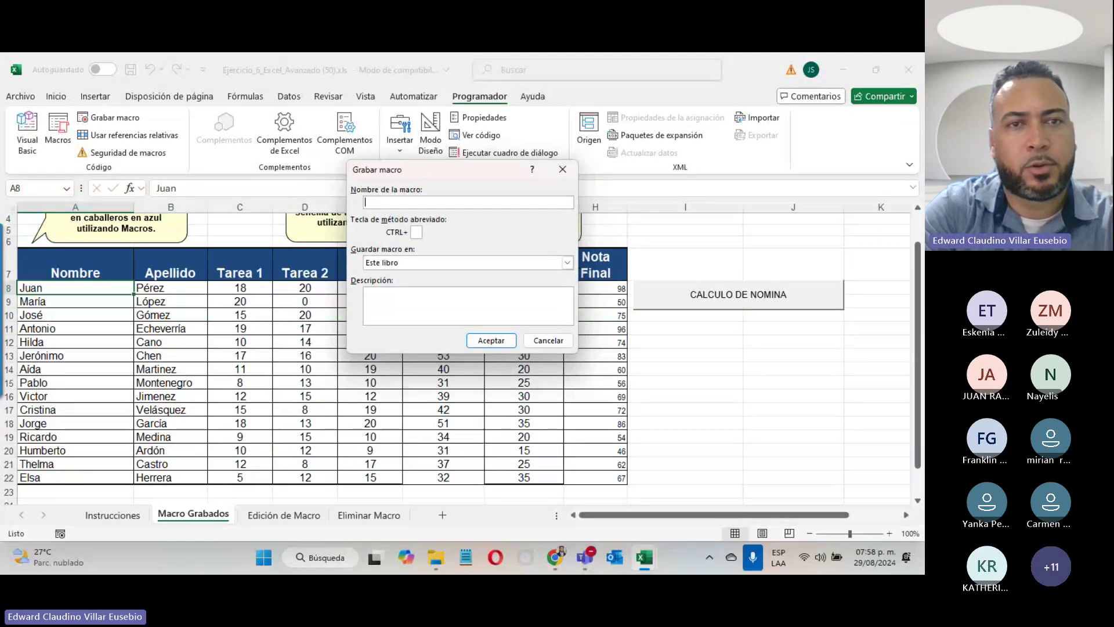
{"action": "type", "text": "Color"}
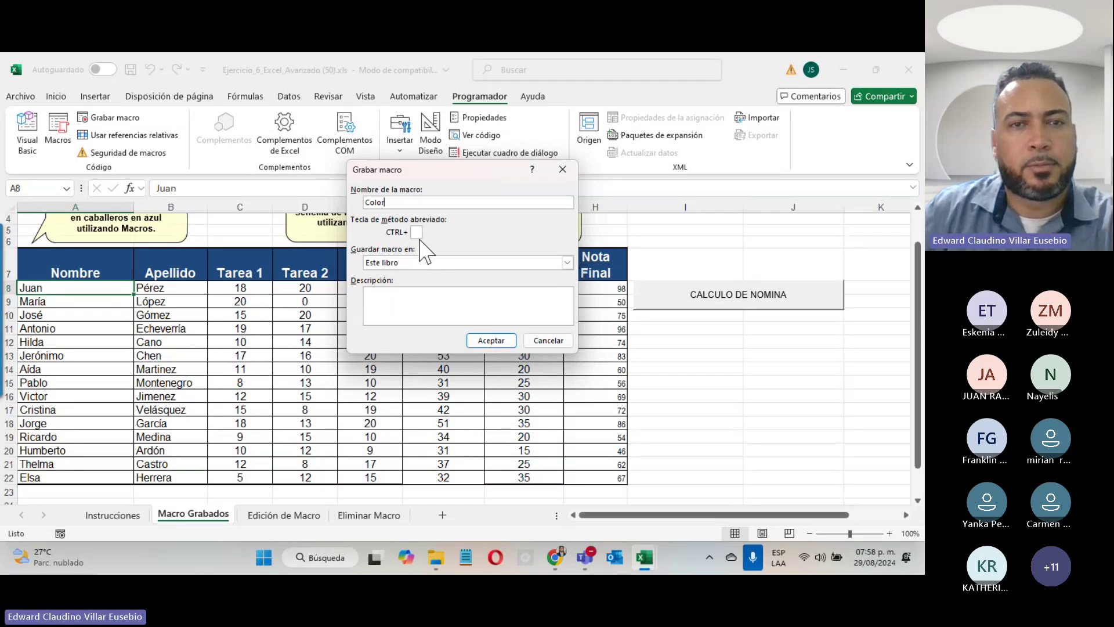
{"action": "left_click", "coordinate": [421, 232]}
{"action": "type", "text": "y"}
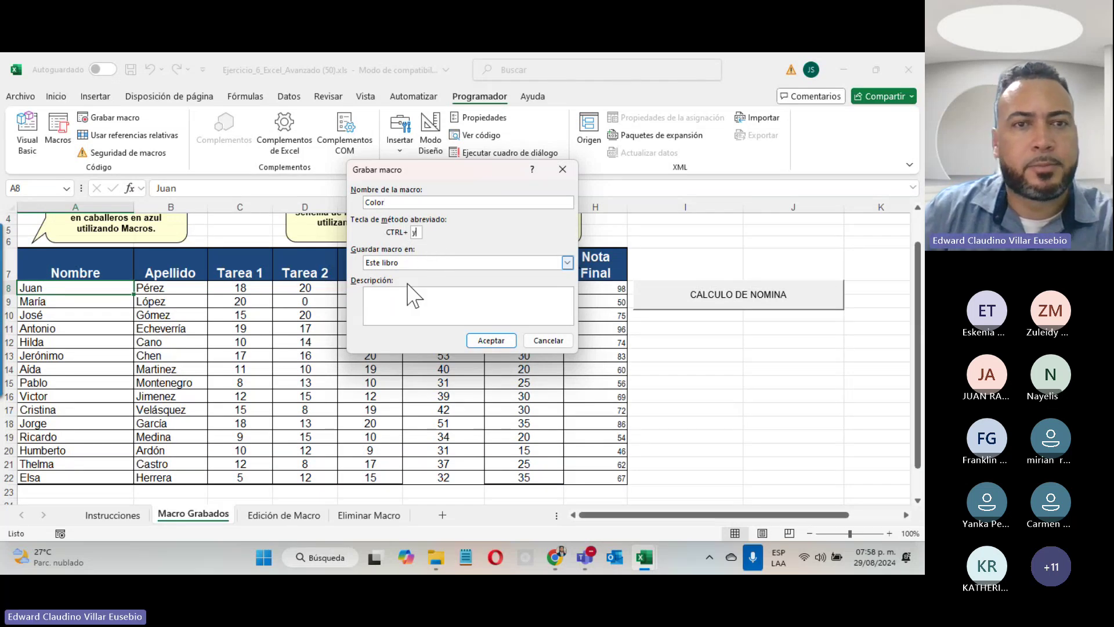
- Add the description "Determina el Color segun F o M" to the Color macro and start recording it
{"action": "left_click", "coordinate": [426, 303]}
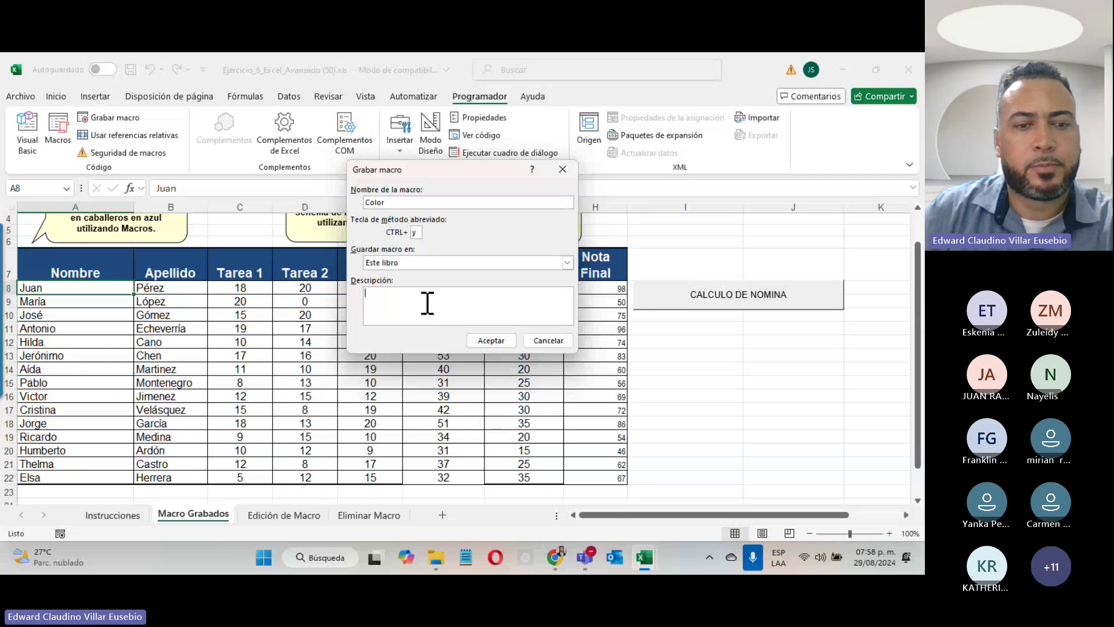
{"action": "type", "text": "Dete"}
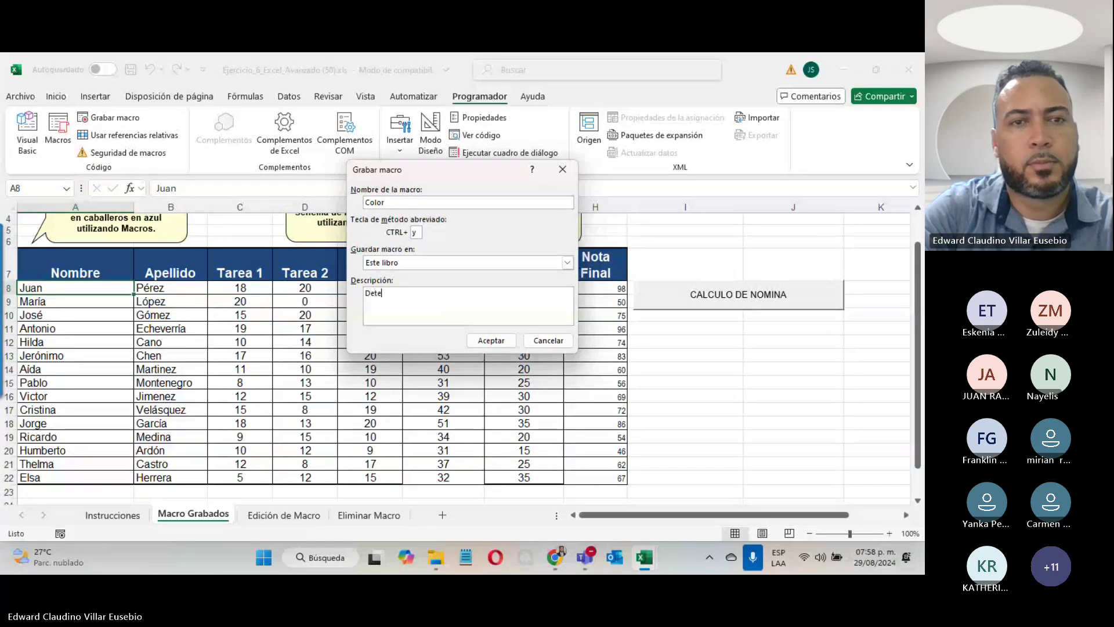
{"action": "type", "text": "rmina el Co"}
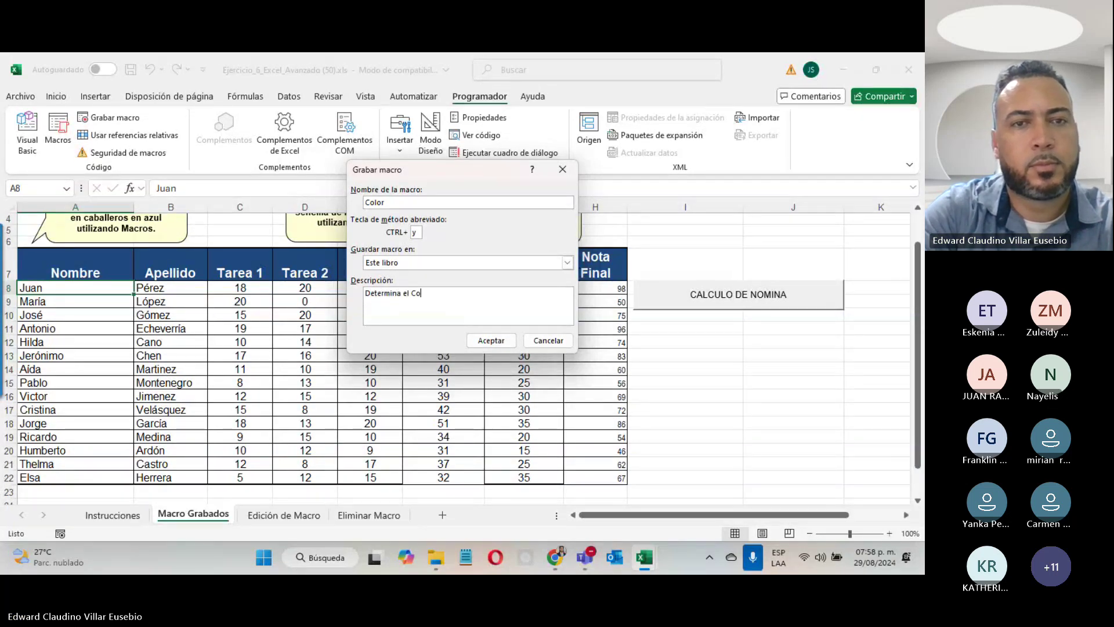
{"action": "type", "text": "lor se"}
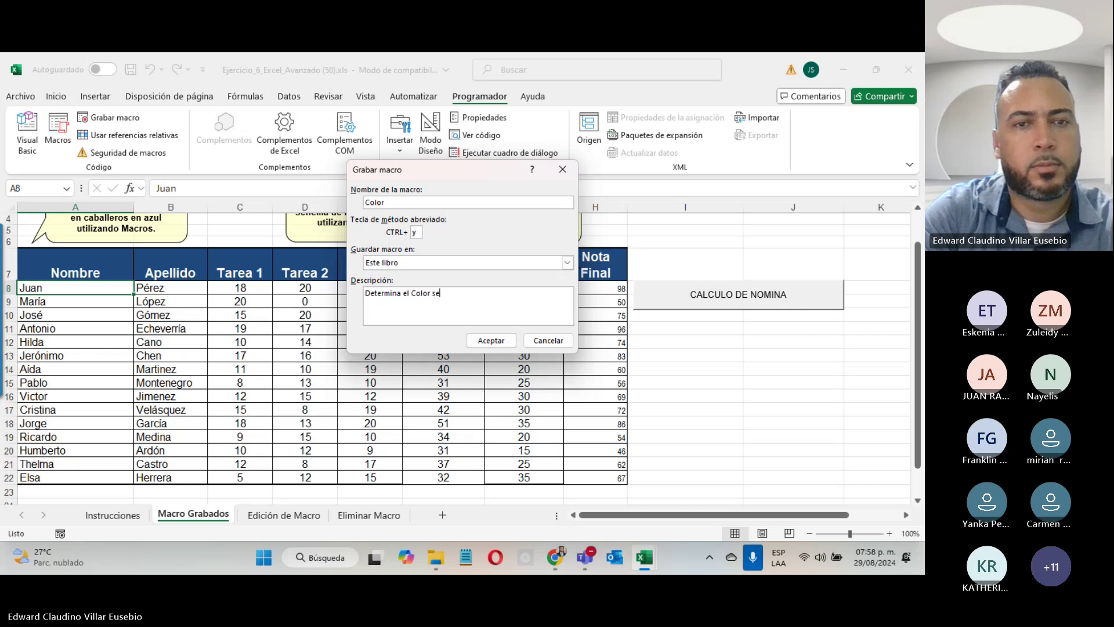
{"action": "type", "text": "gun F o M"}
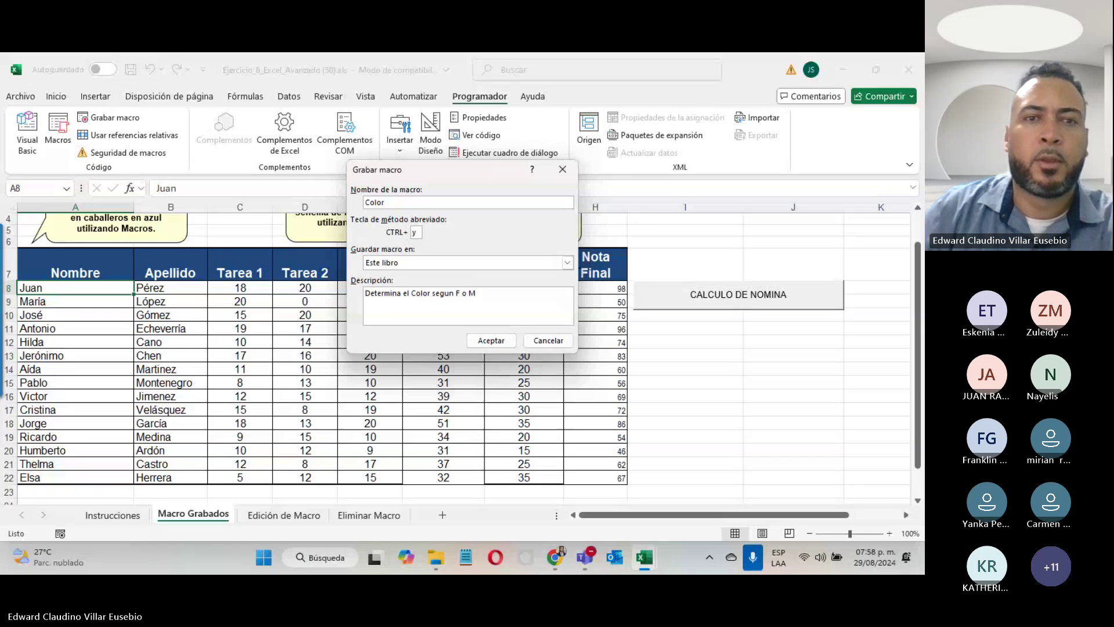
{"action": "left_click", "coordinate": [493, 340]}
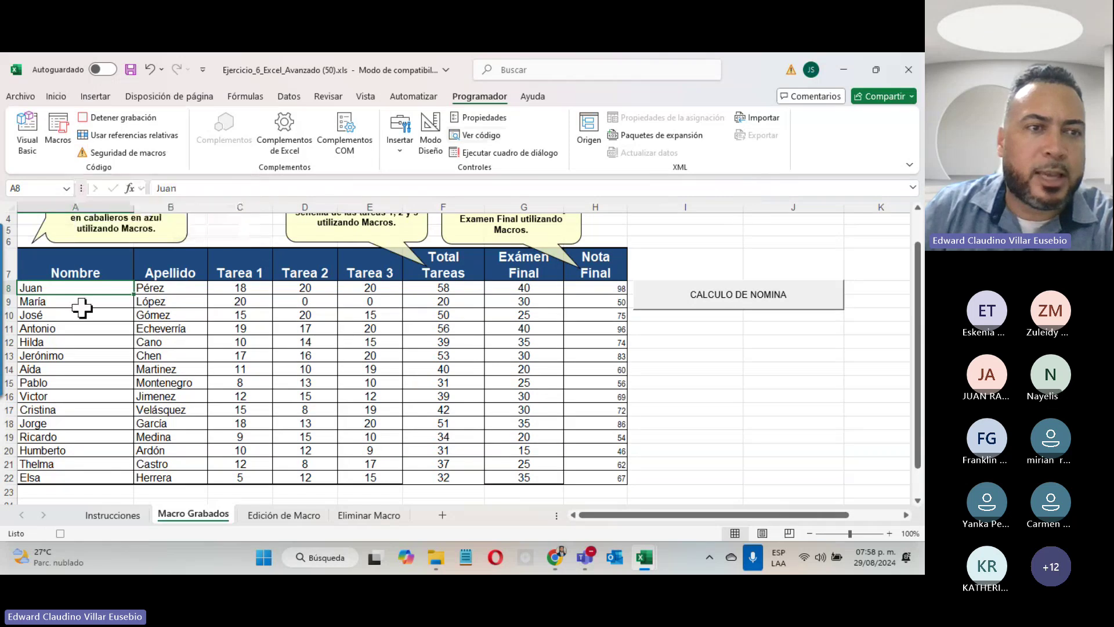
- Define a new conditional formatting rule for the names in A8:A22 that targets cells whose specific text ends with "a"
{"action": "left_click_drag", "start_coordinate": [72, 288], "coordinate": [62, 474]}
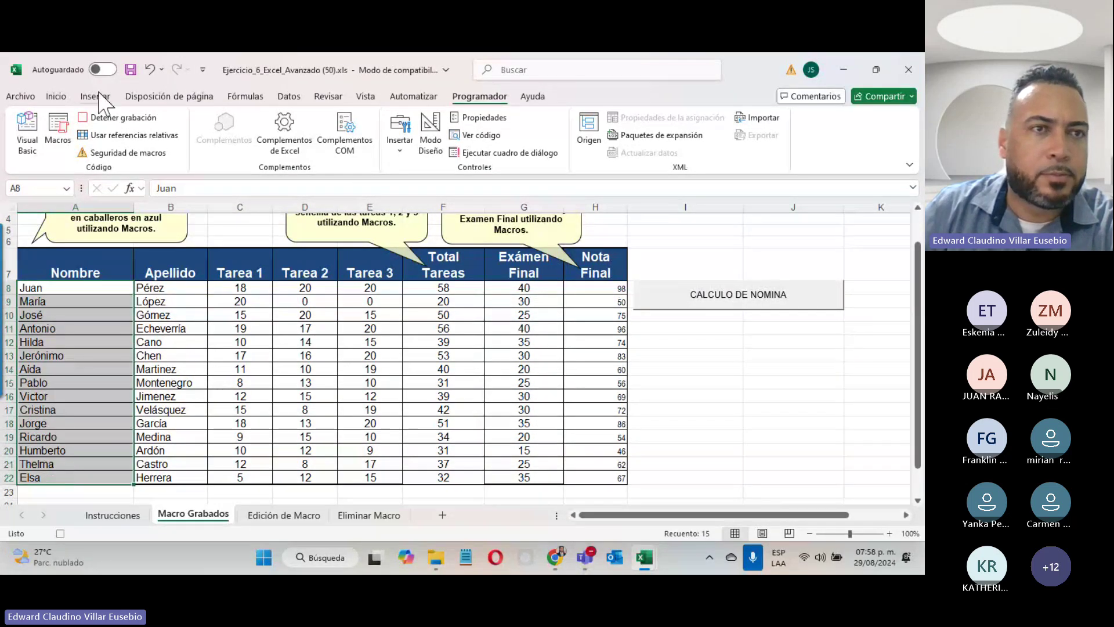
{"action": "left_click", "coordinate": [58, 96]}
{"action": "left_click", "coordinate": [514, 118]}
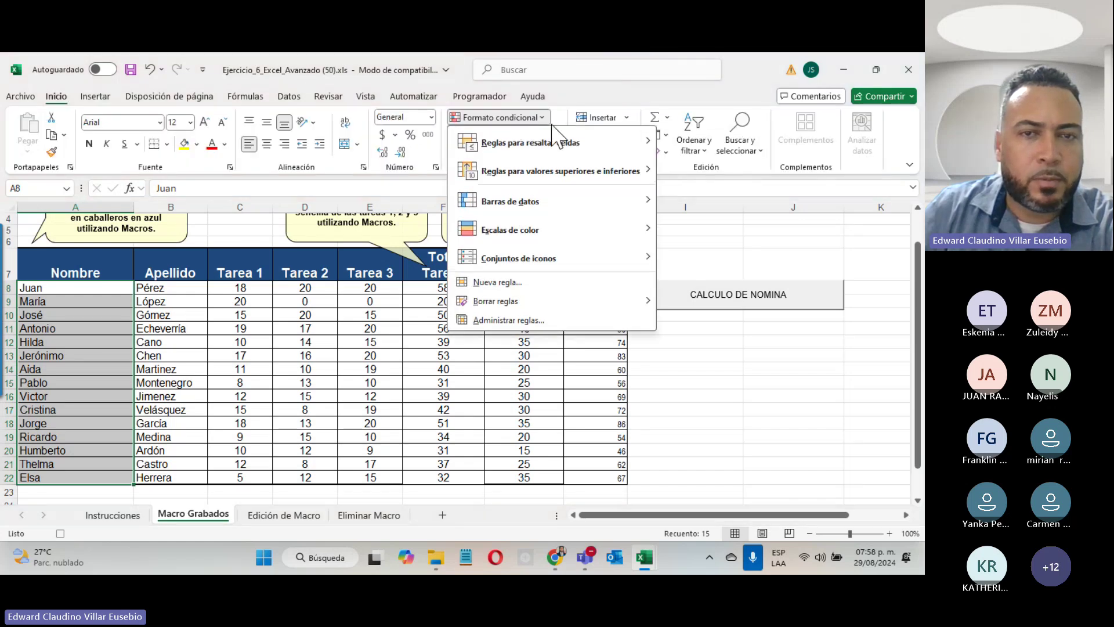
{"action": "left_click", "coordinate": [483, 284]}
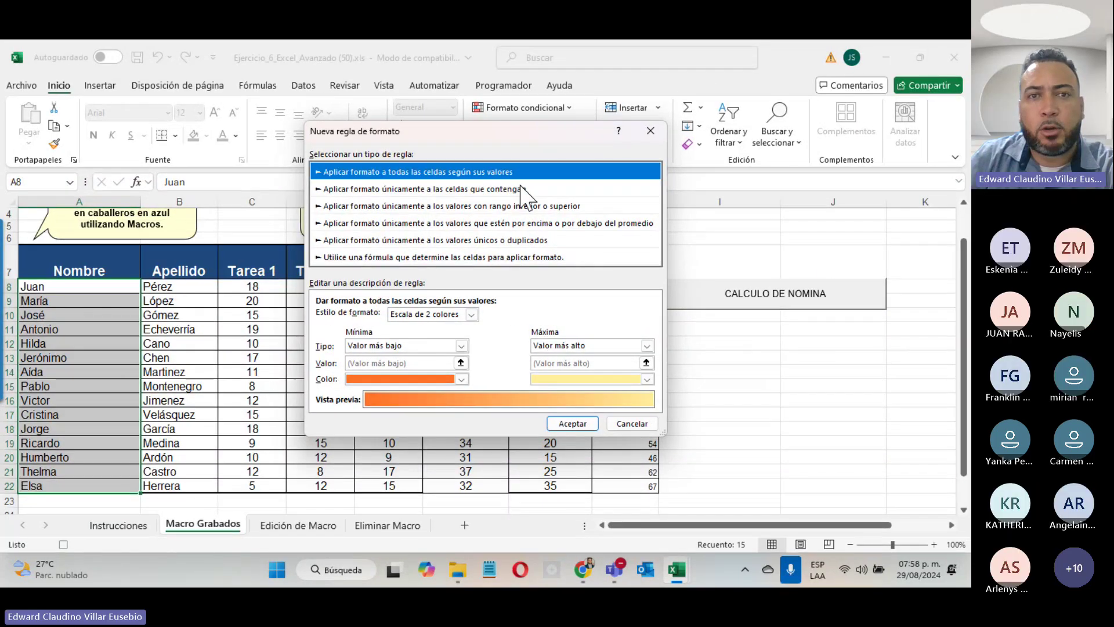
{"action": "left_click", "coordinate": [495, 196]}
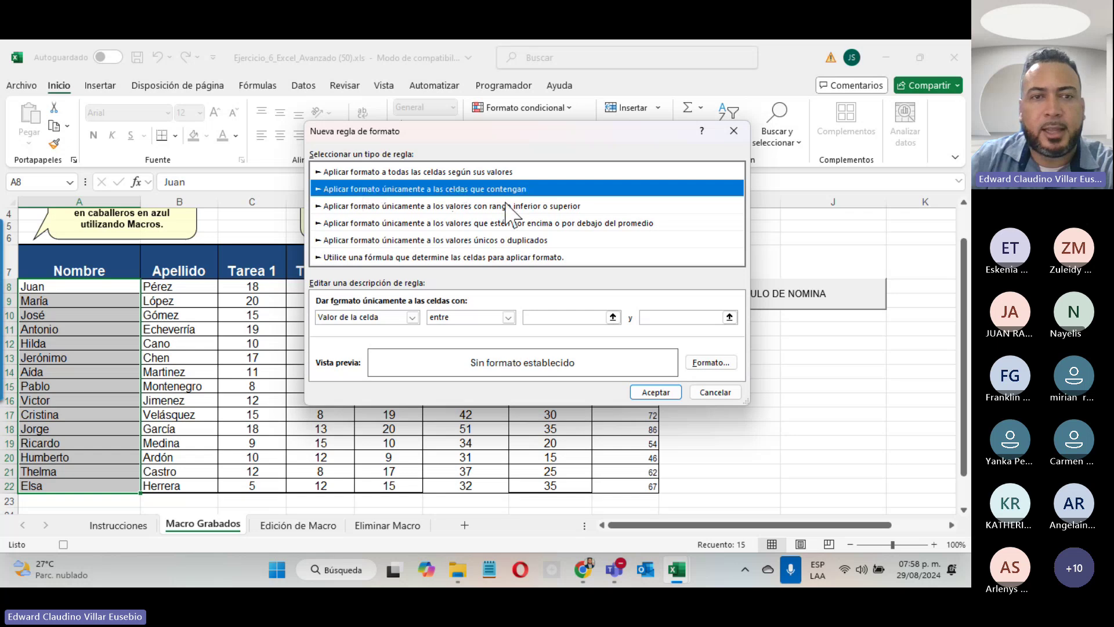
{"action": "left_click", "coordinate": [413, 317]}
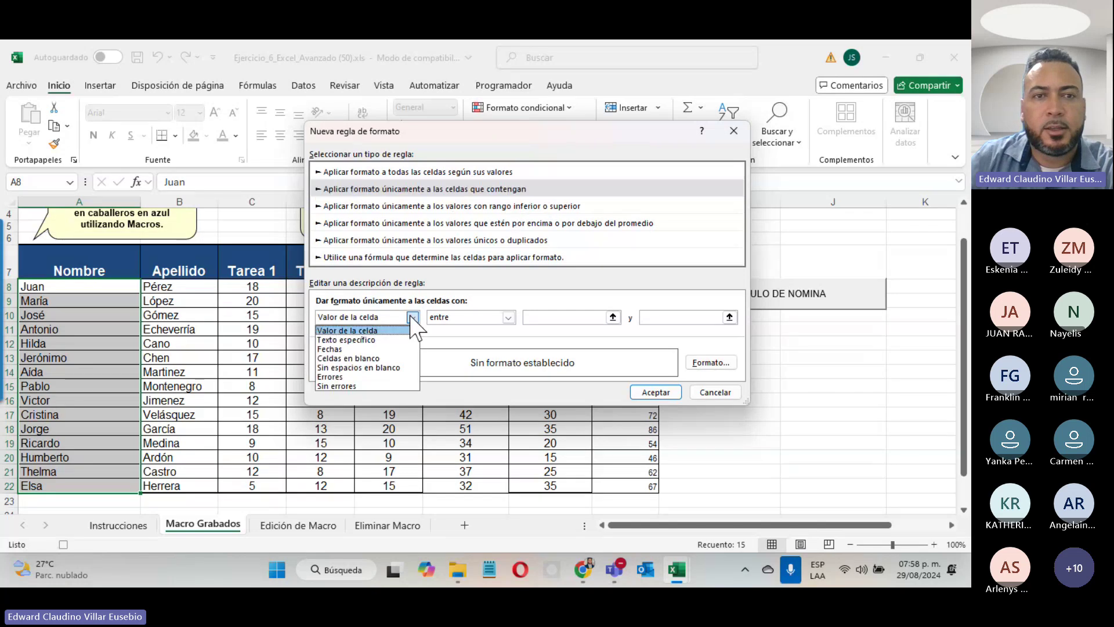
{"action": "left_click", "coordinate": [360, 340]}
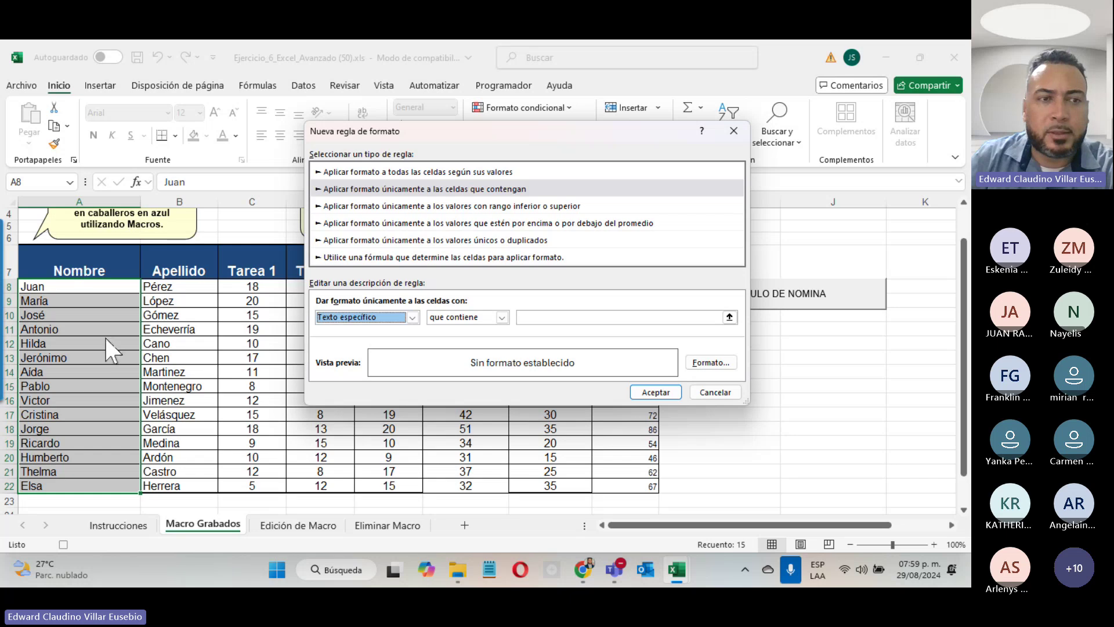
{"action": "left_click", "coordinate": [502, 317]}
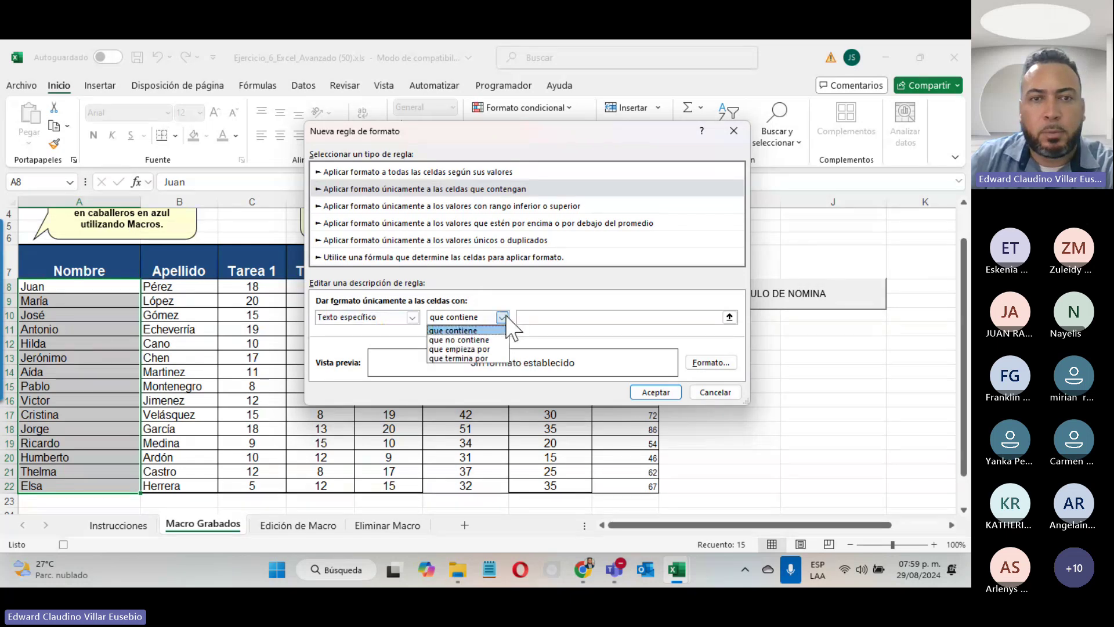
{"action": "left_click", "coordinate": [474, 358]}
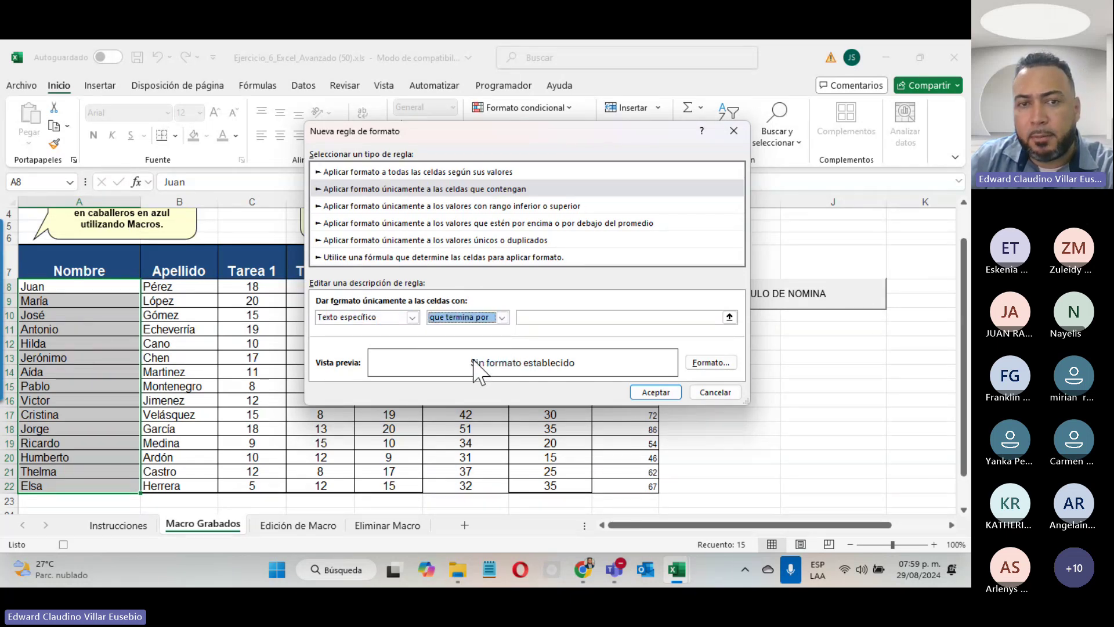
{"action": "left_click", "coordinate": [535, 319]}
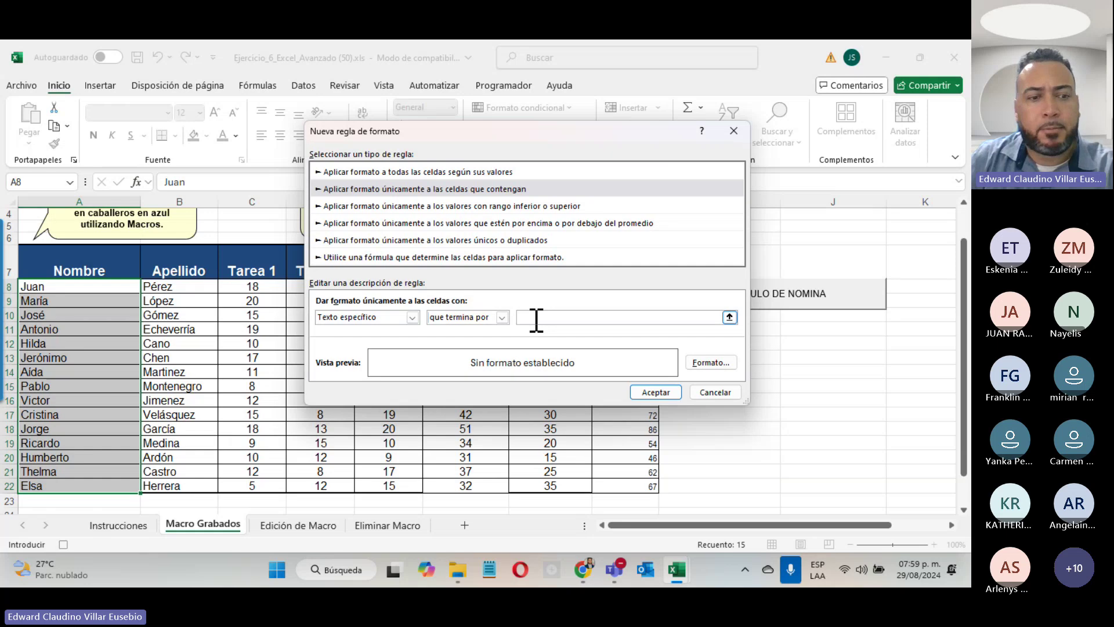
{"action": "type", "text": "a"}
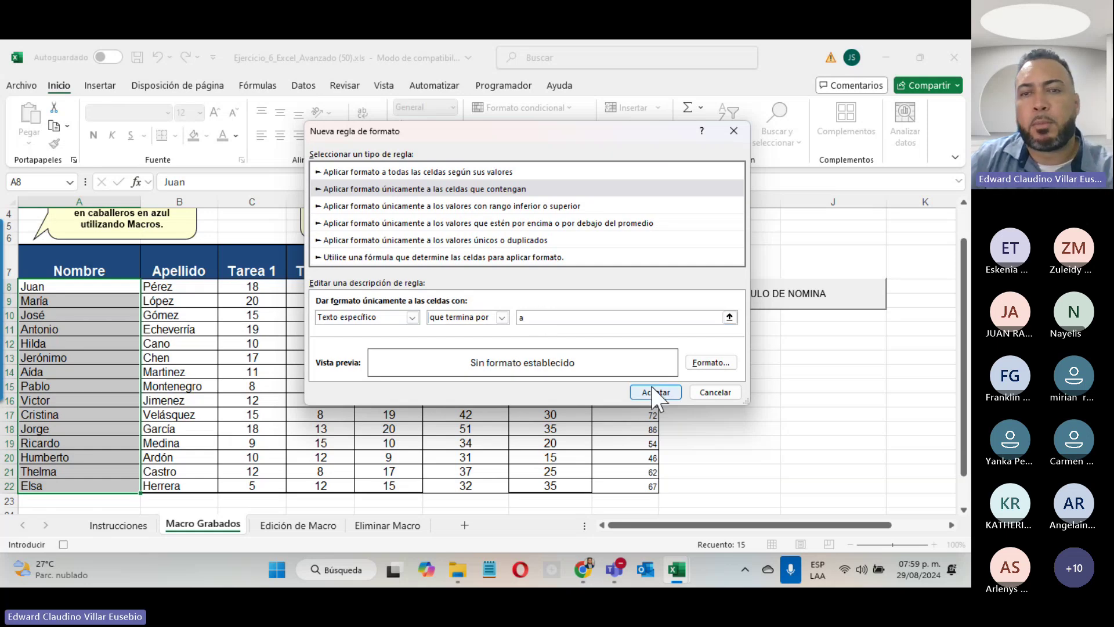
- Give the rule for names ending in "a" a light red fill and apply it
{"action": "left_click", "coordinate": [711, 363]}
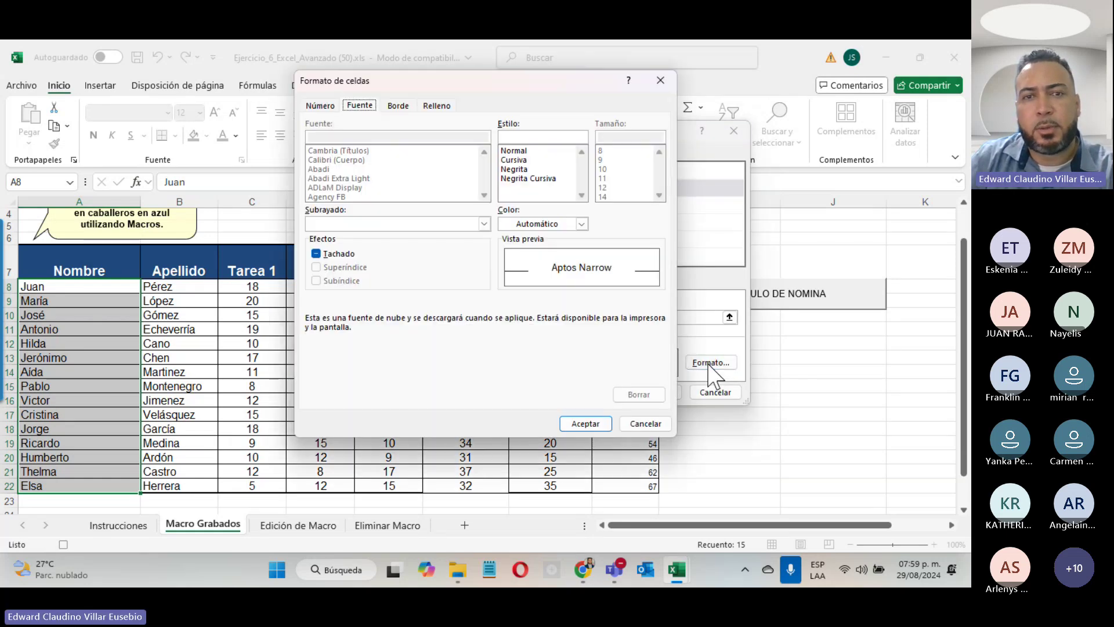
{"action": "left_click", "coordinate": [441, 107]}
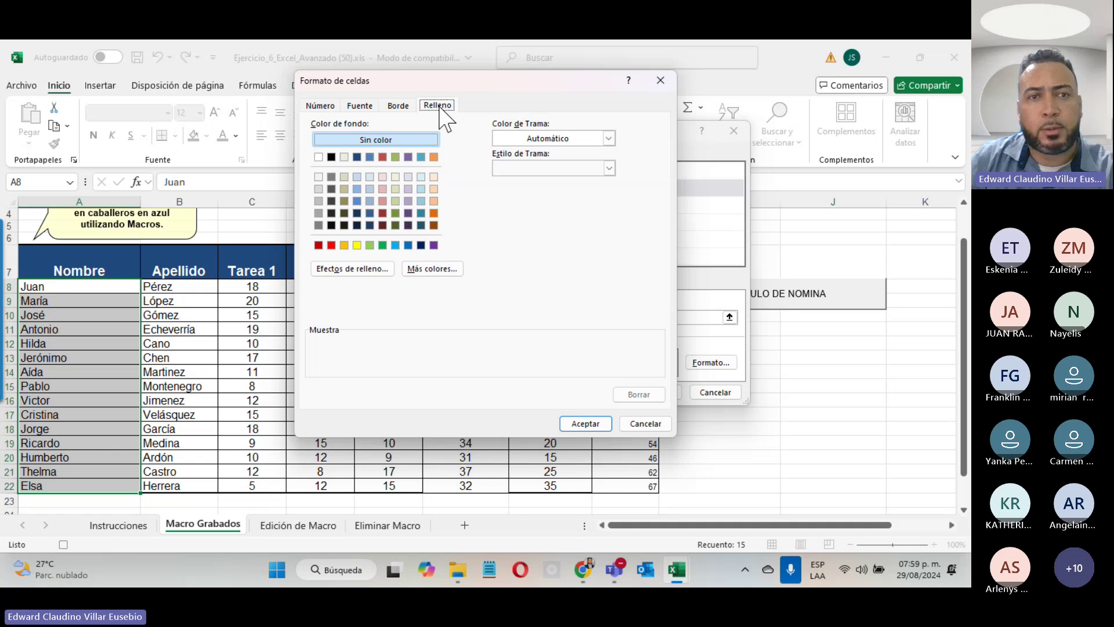
{"action": "left_click", "coordinate": [382, 157]}
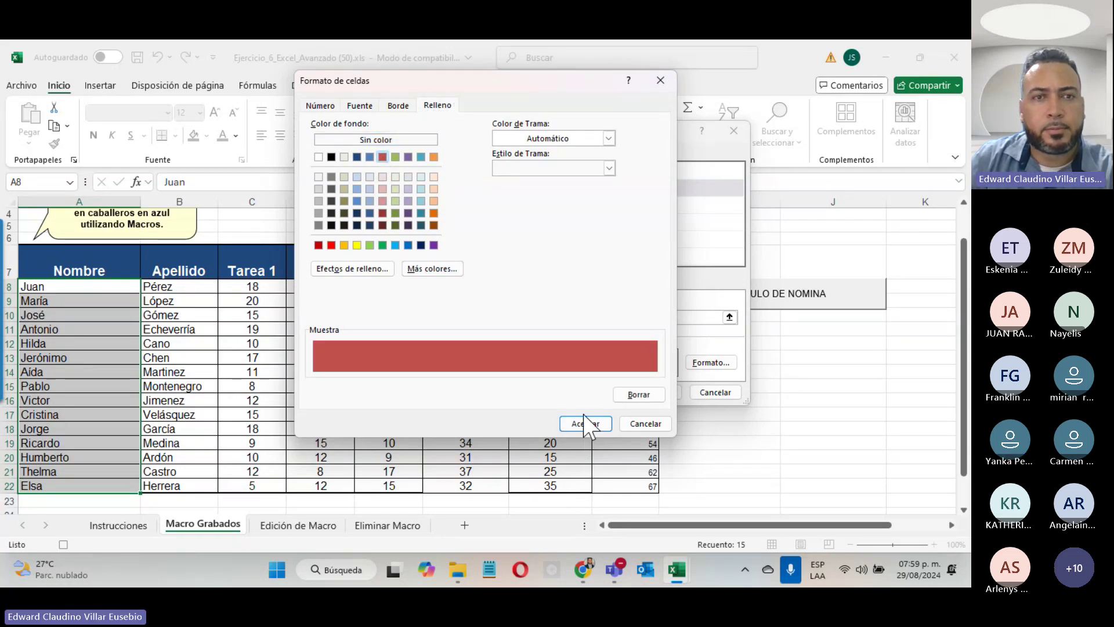
{"action": "left_click", "coordinate": [382, 201]}
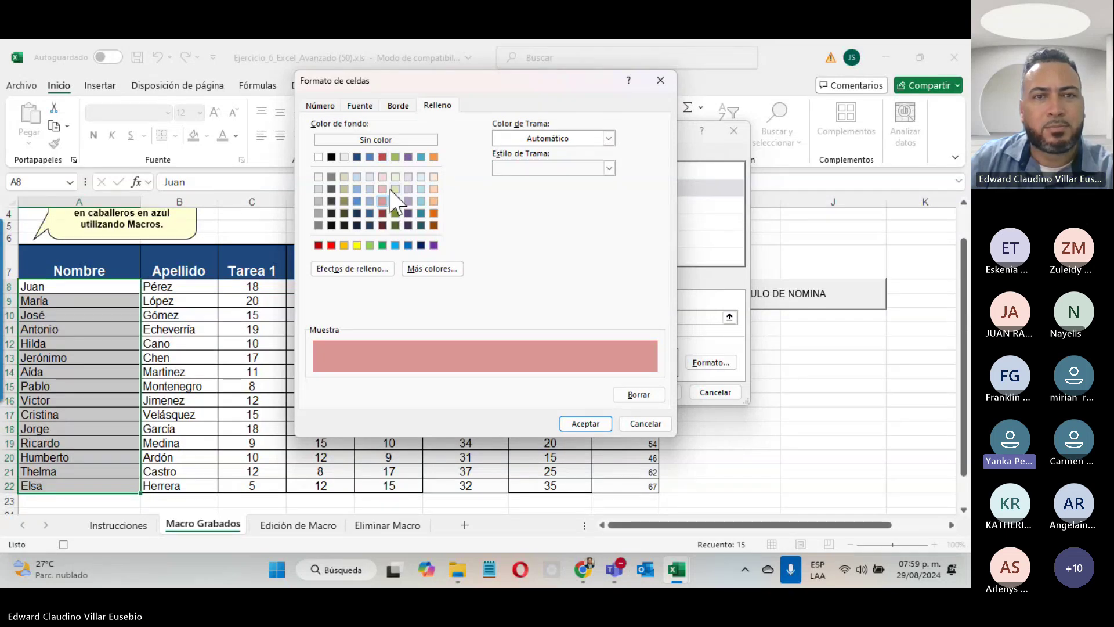
{"action": "left_click", "coordinate": [573, 416]}
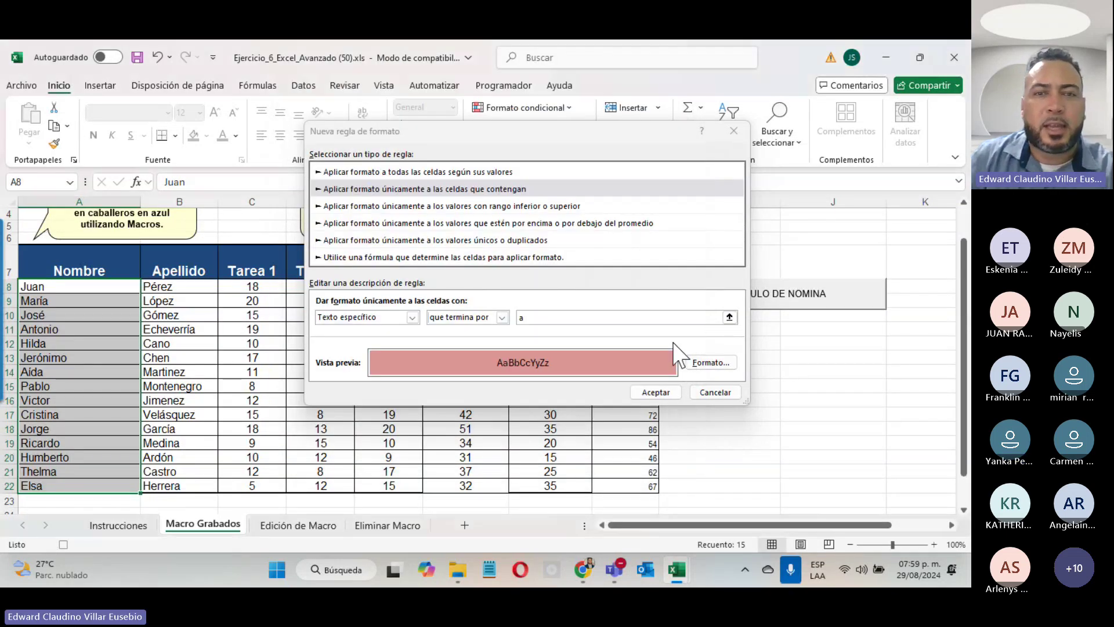
{"action": "left_click", "coordinate": [649, 394]}
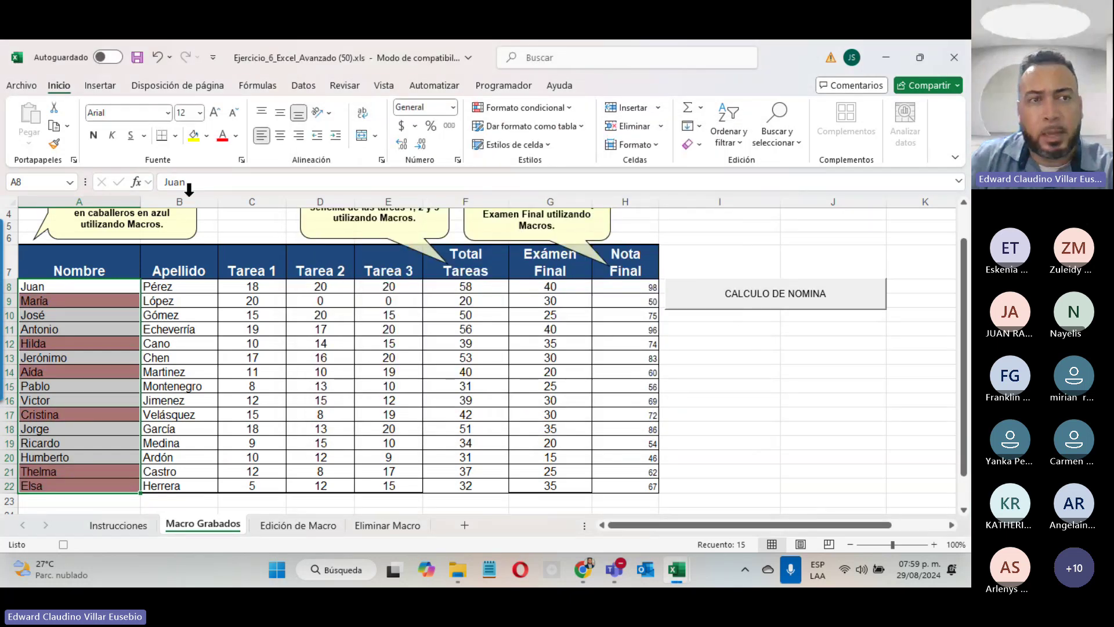
- Add a second conditional formatting rule to A8:A22 for specific text containing "o", without setting a format
{"action": "left_click", "coordinate": [487, 88]}
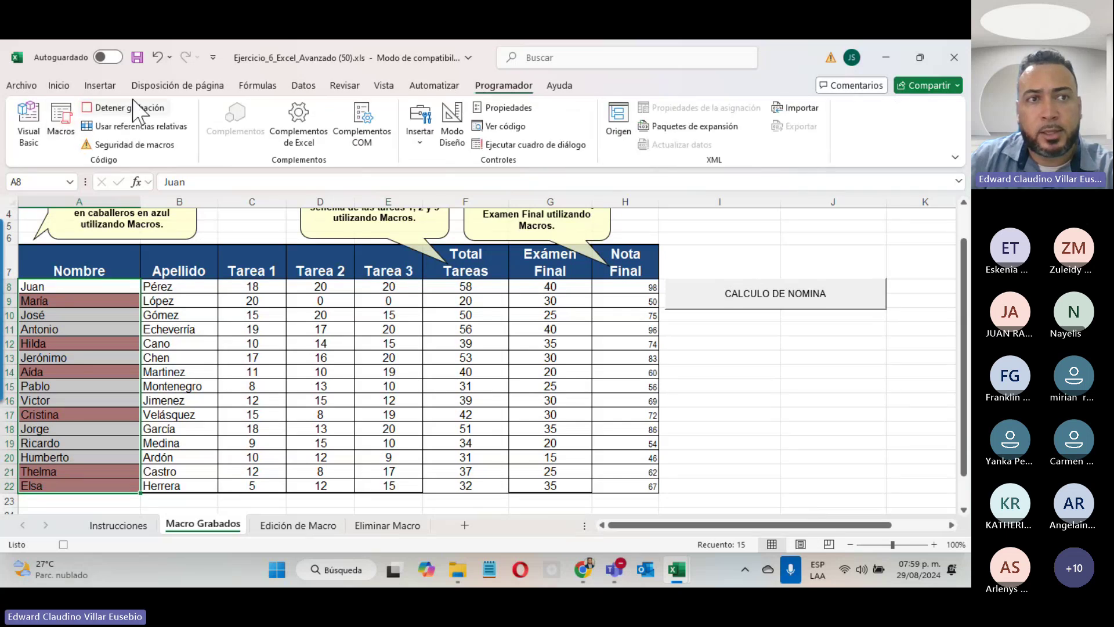
{"action": "left_click", "coordinate": [58, 85]}
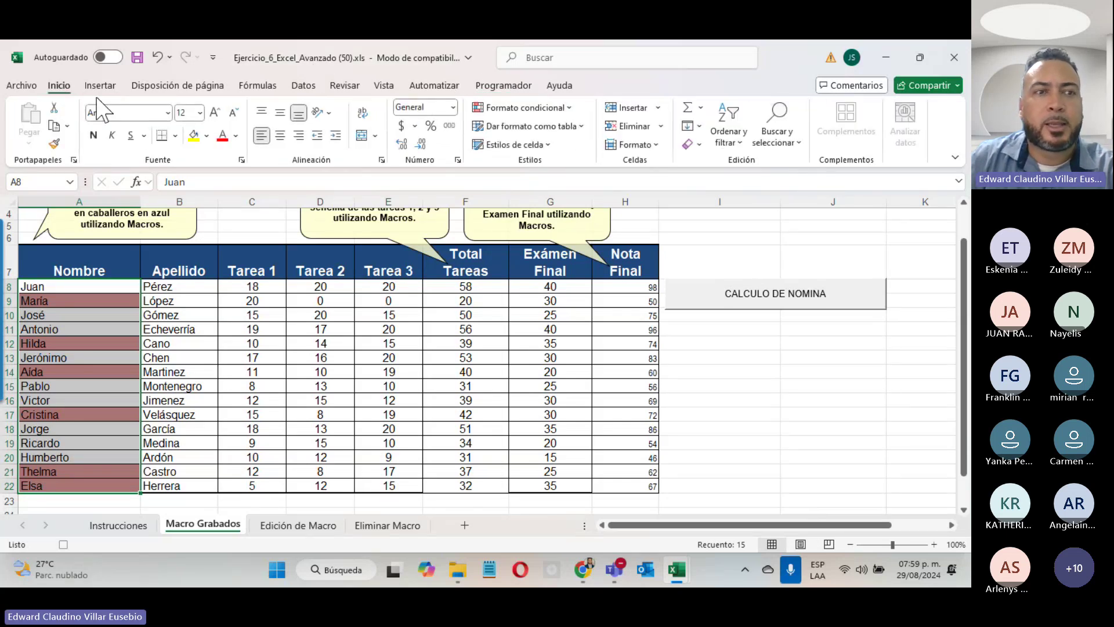
{"action": "left_click", "coordinate": [566, 109]}
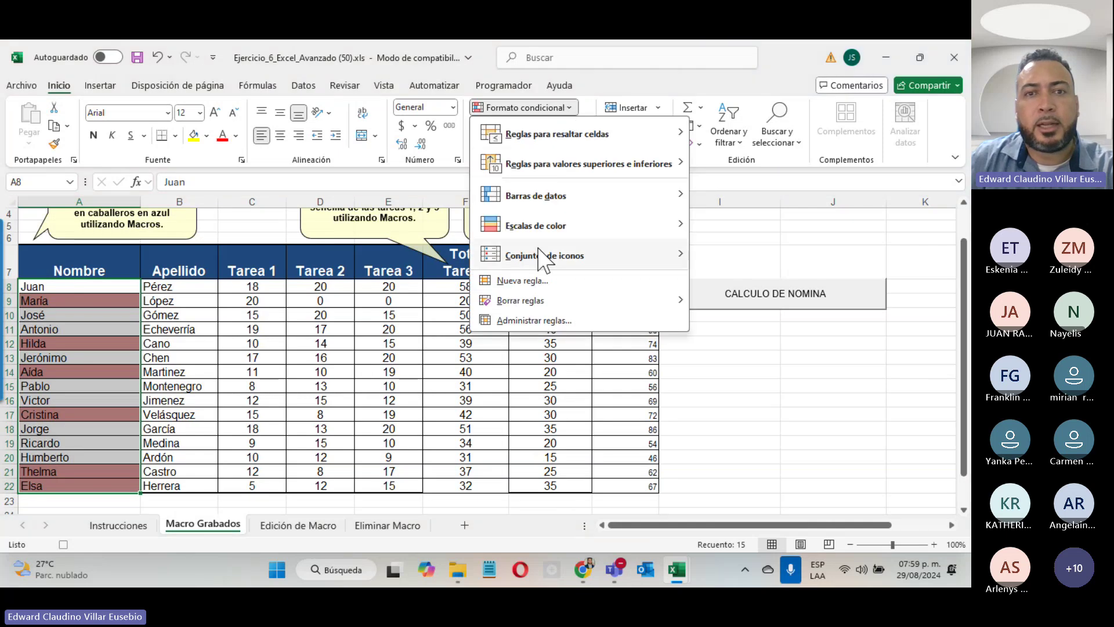
{"action": "left_click", "coordinate": [534, 282]}
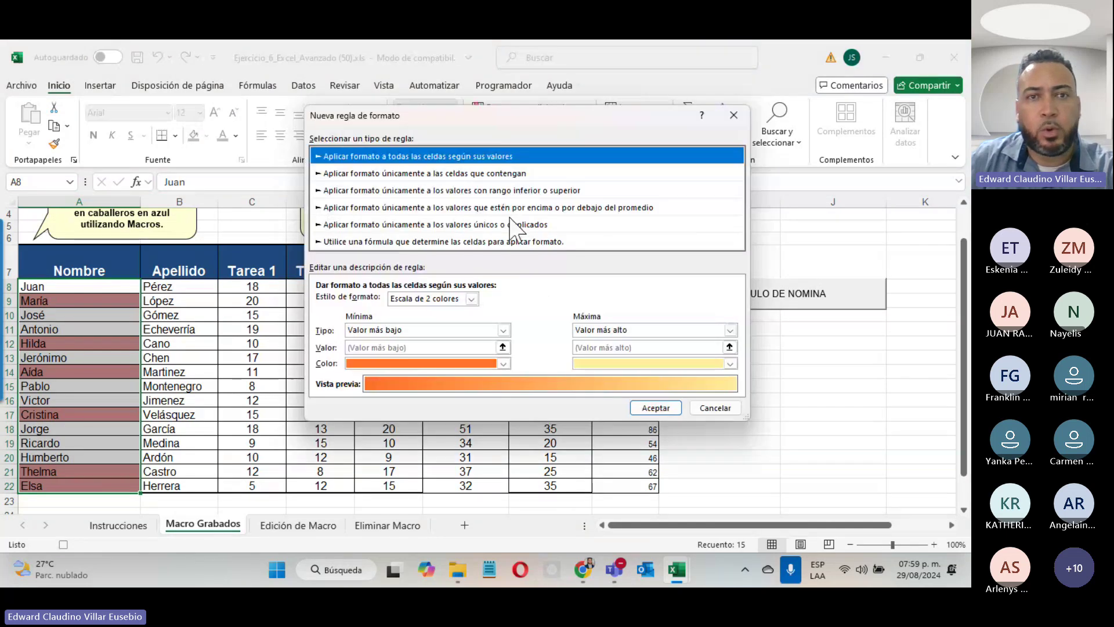
{"action": "left_click", "coordinate": [485, 174]}
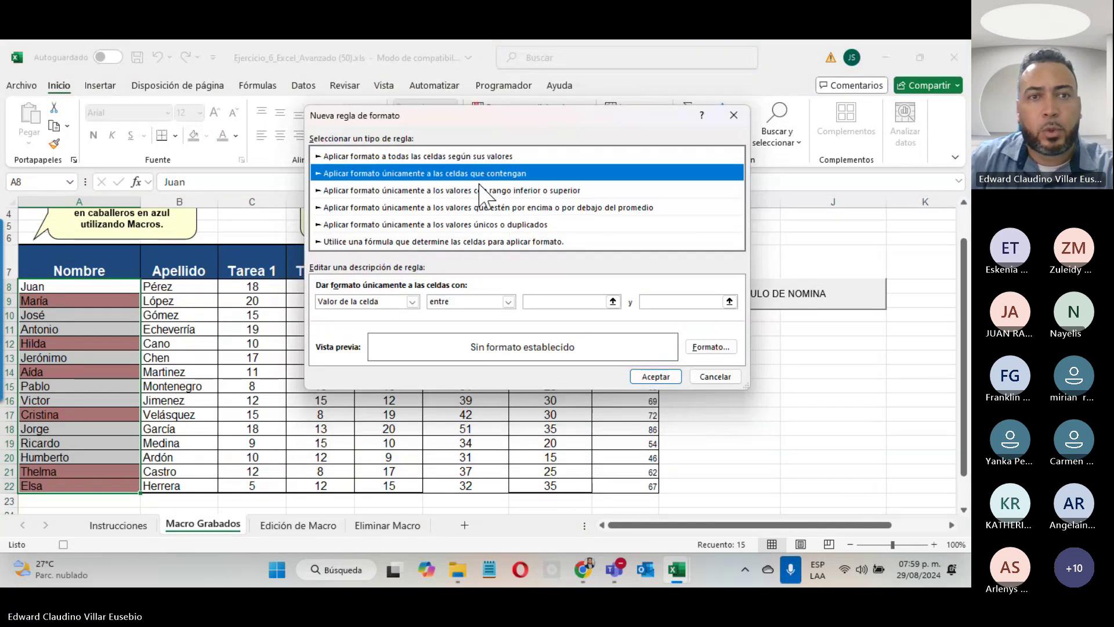
{"action": "left_click", "coordinate": [411, 301]}
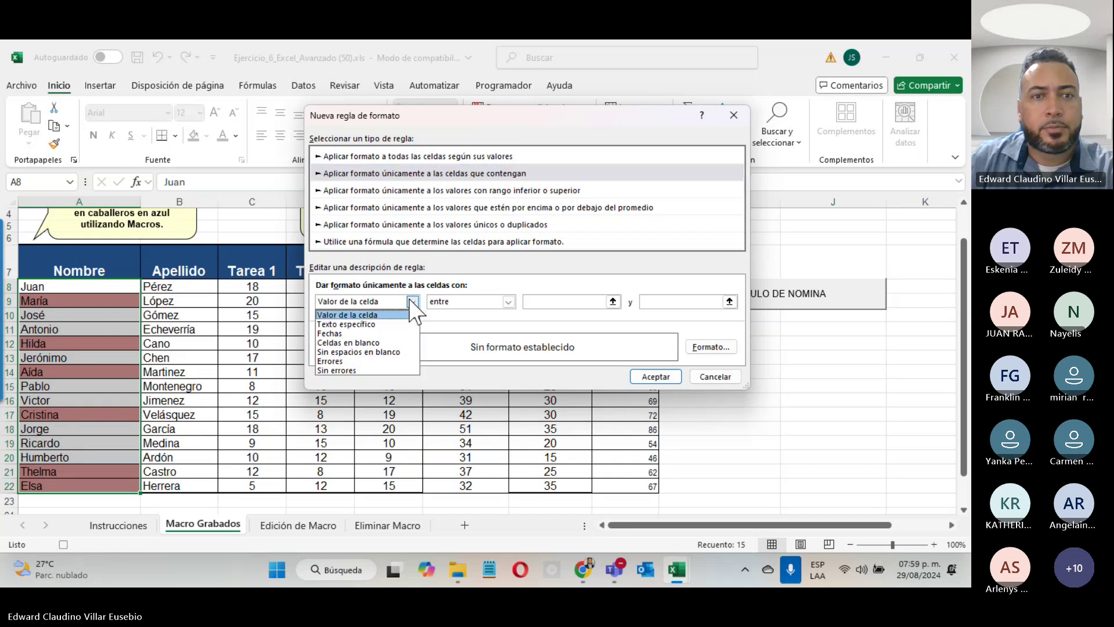
{"action": "left_click", "coordinate": [387, 321]}
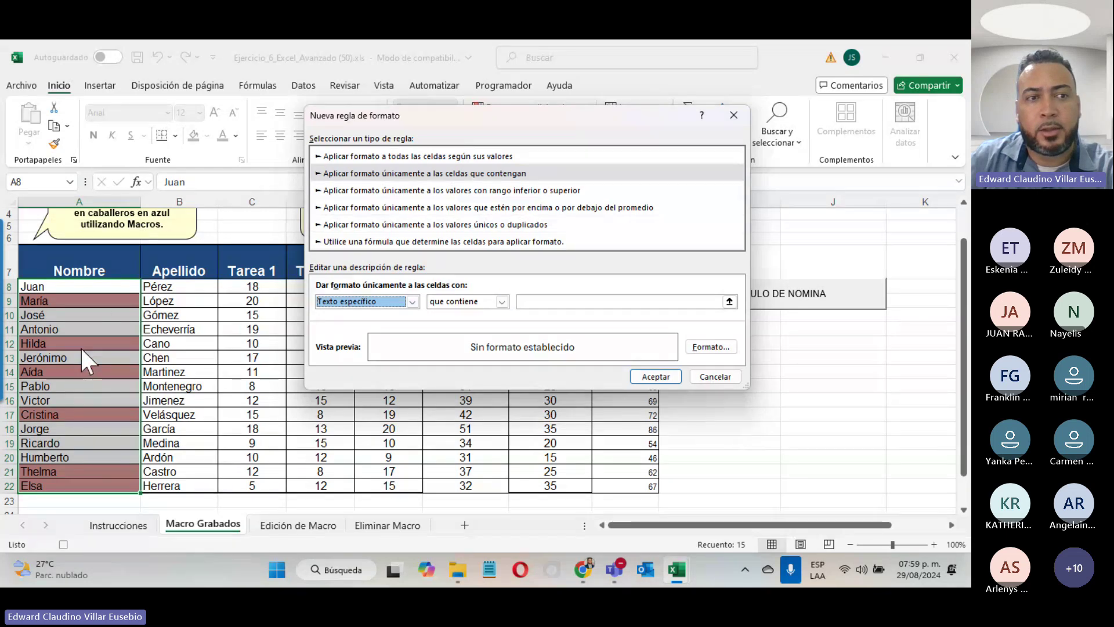
{"action": "left_click", "coordinate": [546, 300]}
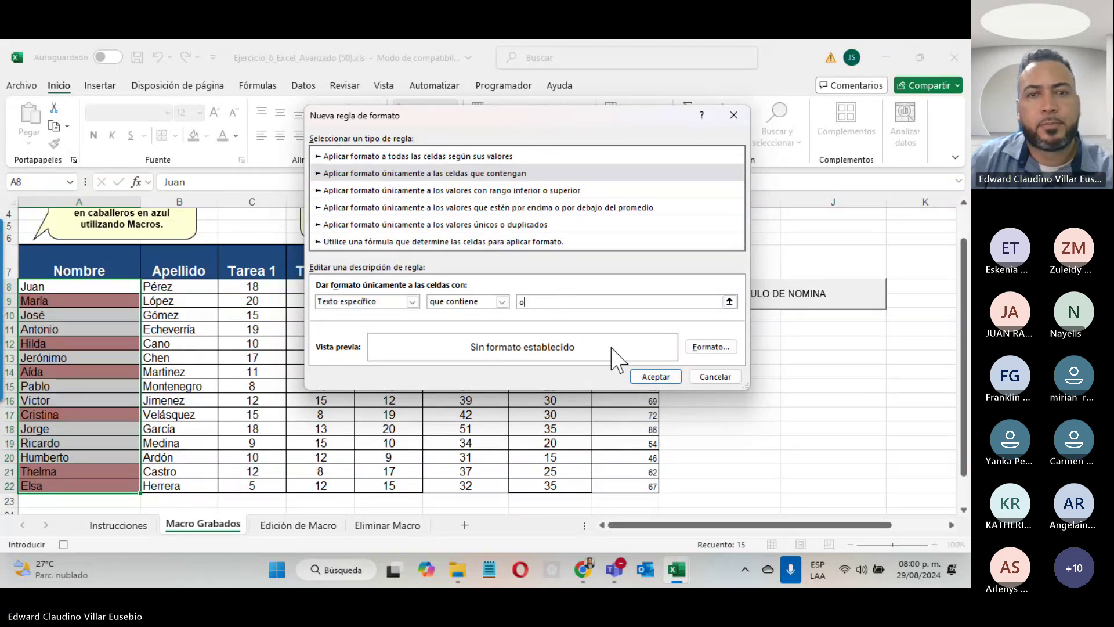
{"action": "left_click", "coordinate": [654, 376]}
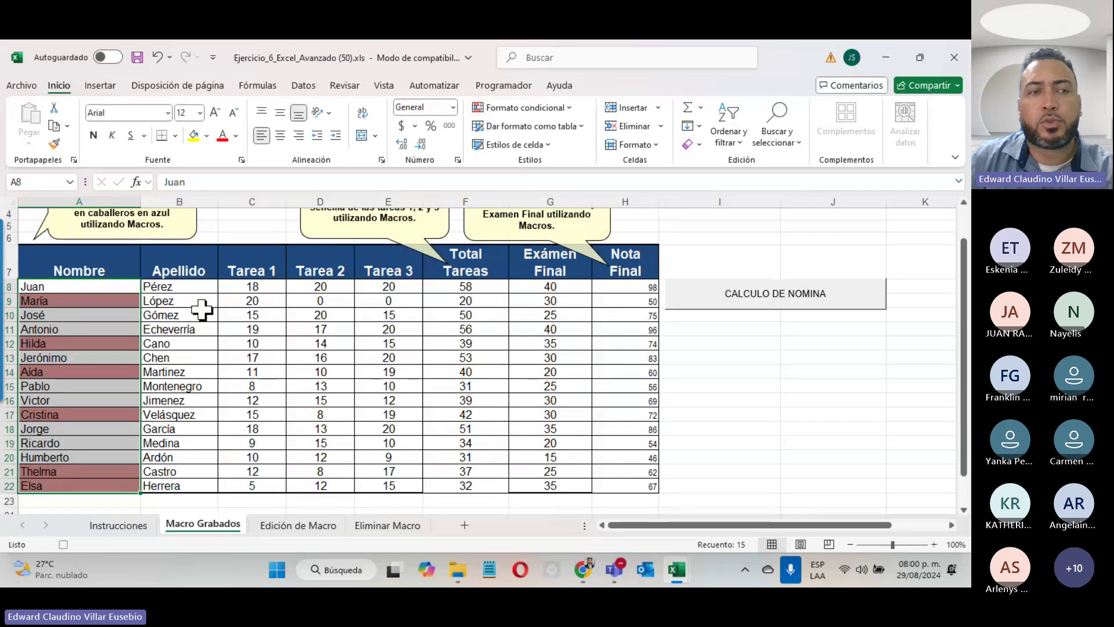
- Edit the conditional formatting rule for names containing "o" in A8:A22, giving it a medium blue fill, and apply it
{"action": "left_click", "coordinate": [566, 109]}
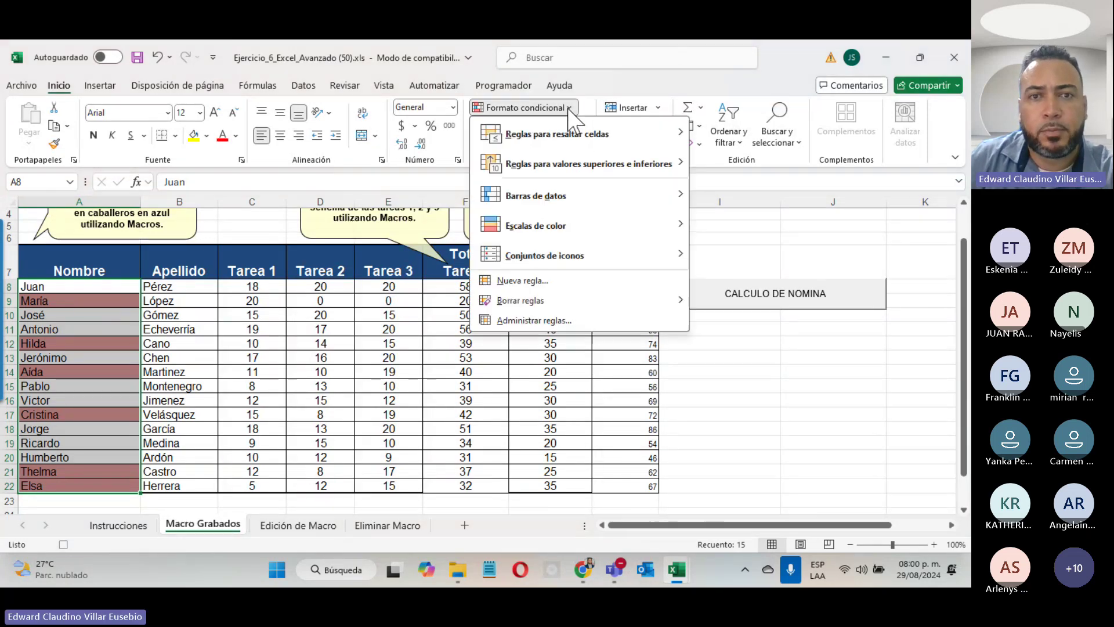
{"action": "left_click", "coordinate": [510, 320]}
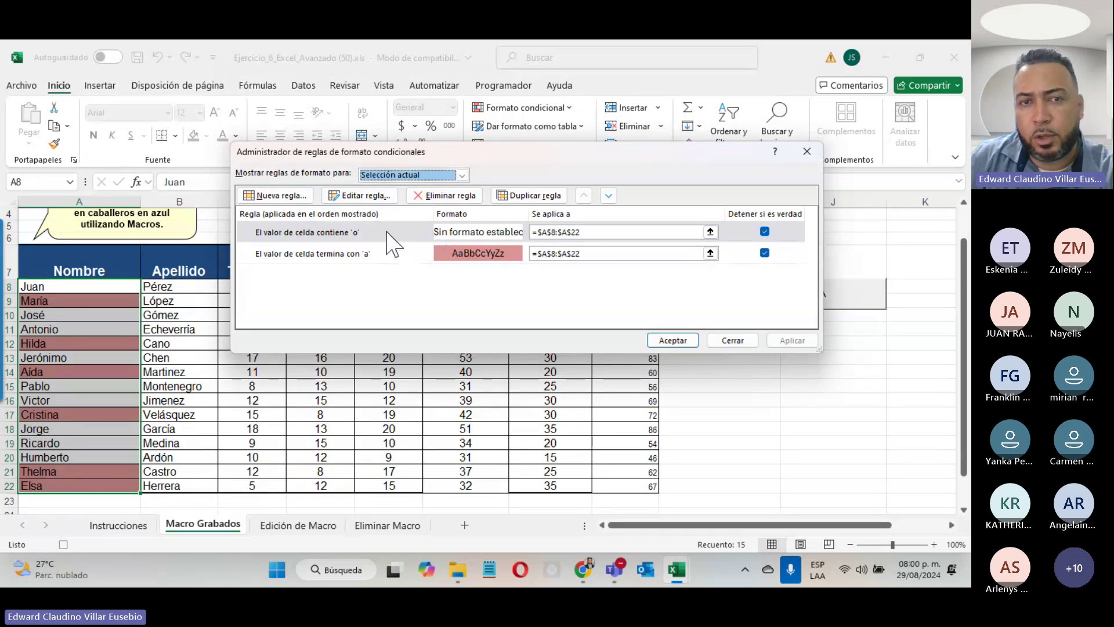
{"action": "left_click", "coordinate": [348, 233]}
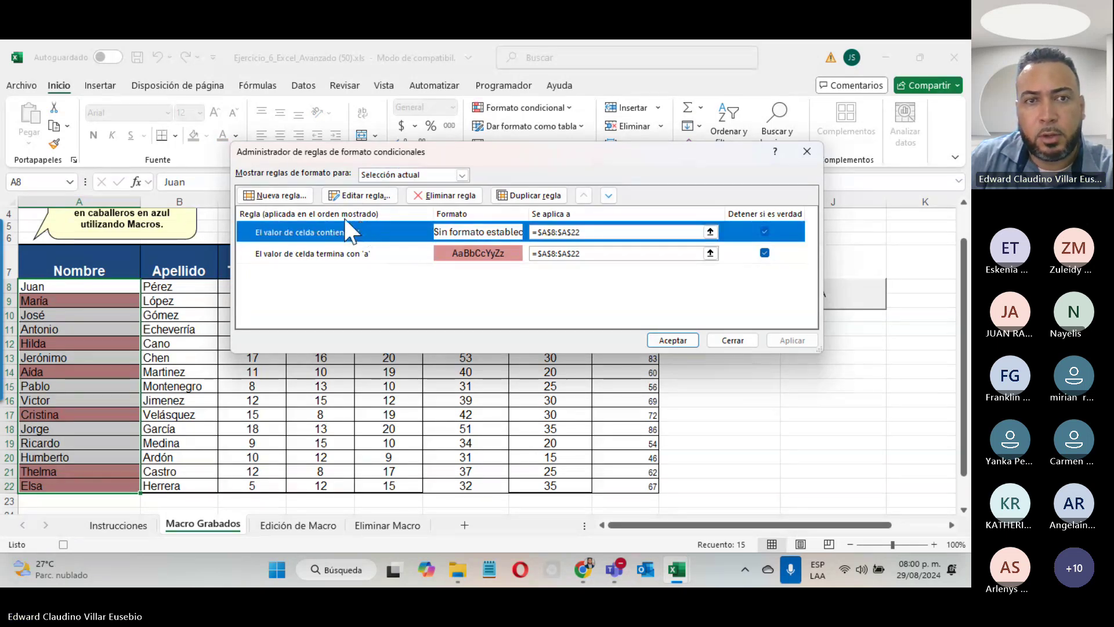
{"action": "left_click", "coordinate": [366, 196]}
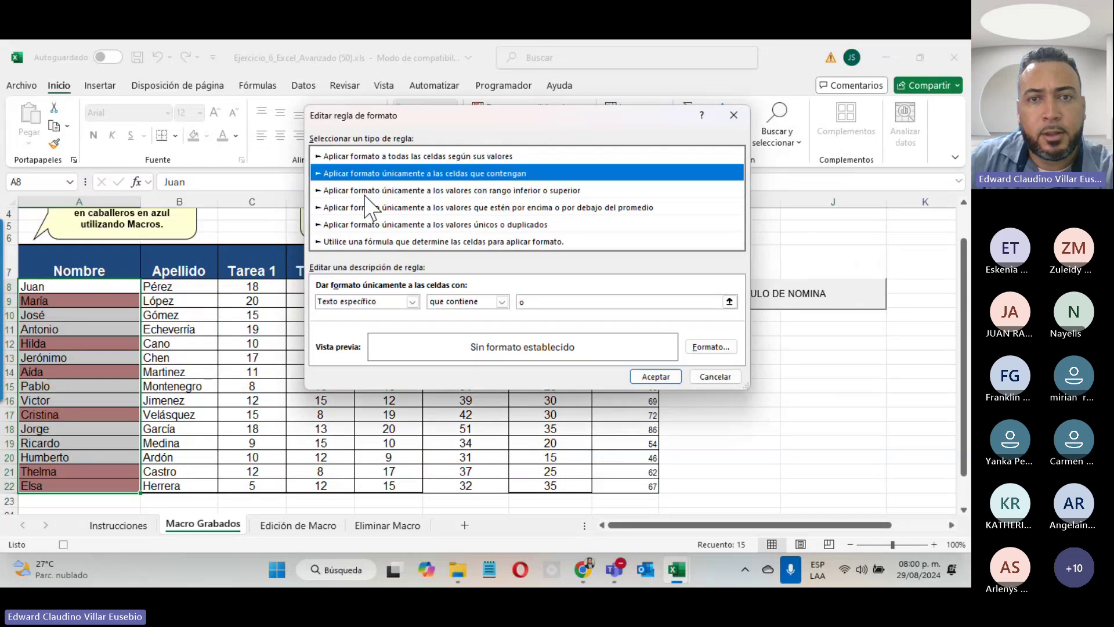
{"action": "left_click", "coordinate": [704, 348]}
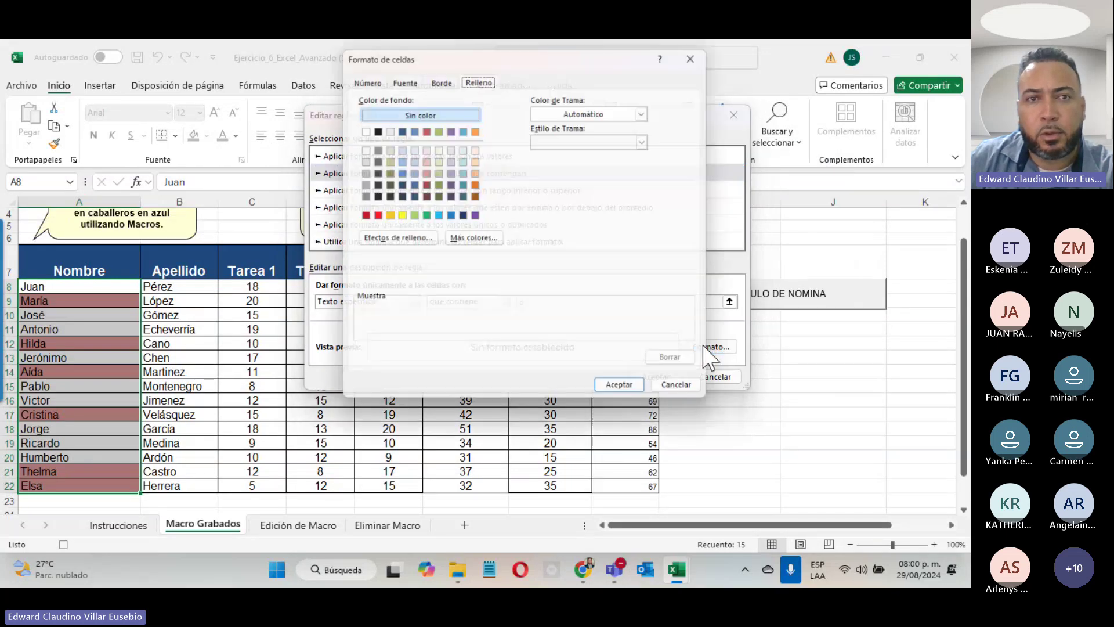
{"action": "left_click", "coordinate": [398, 128]}
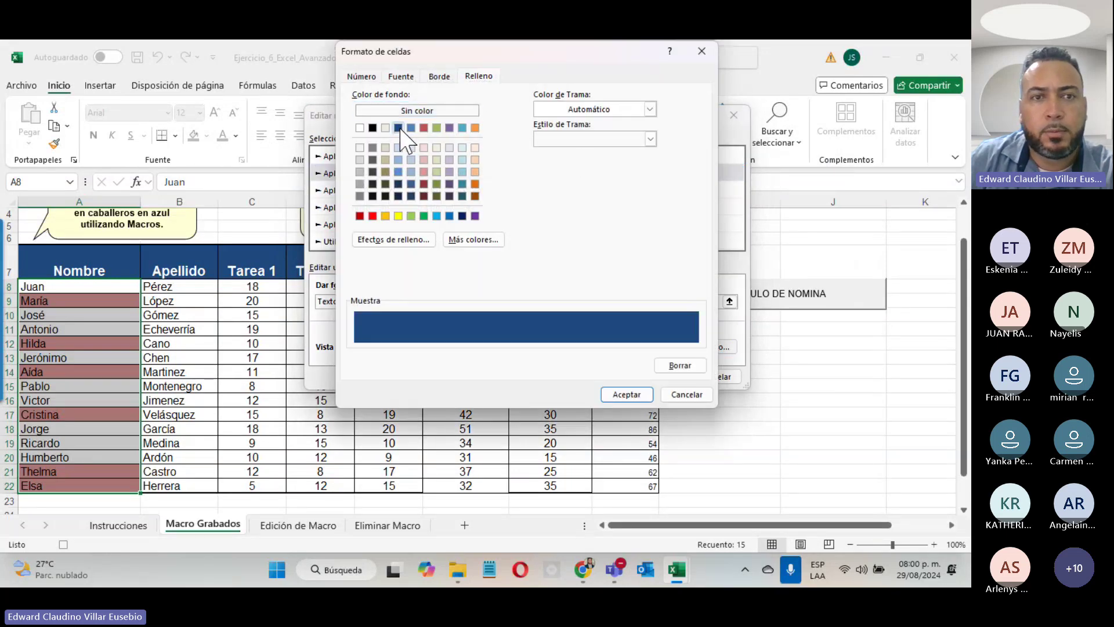
{"action": "left_click", "coordinate": [399, 173]}
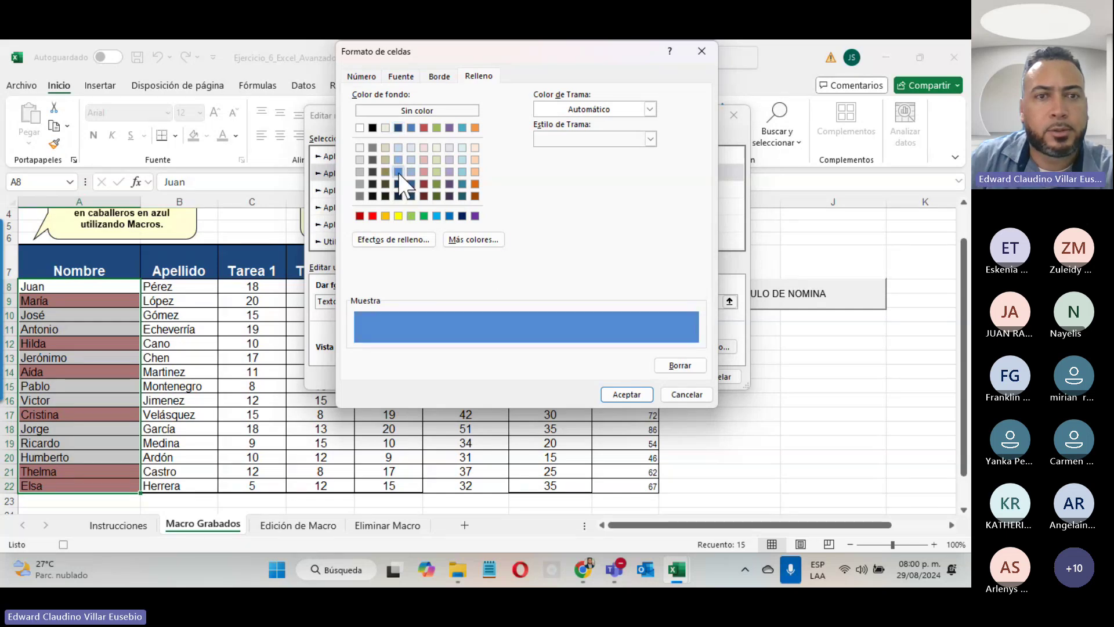
{"action": "left_click", "coordinate": [618, 394]}
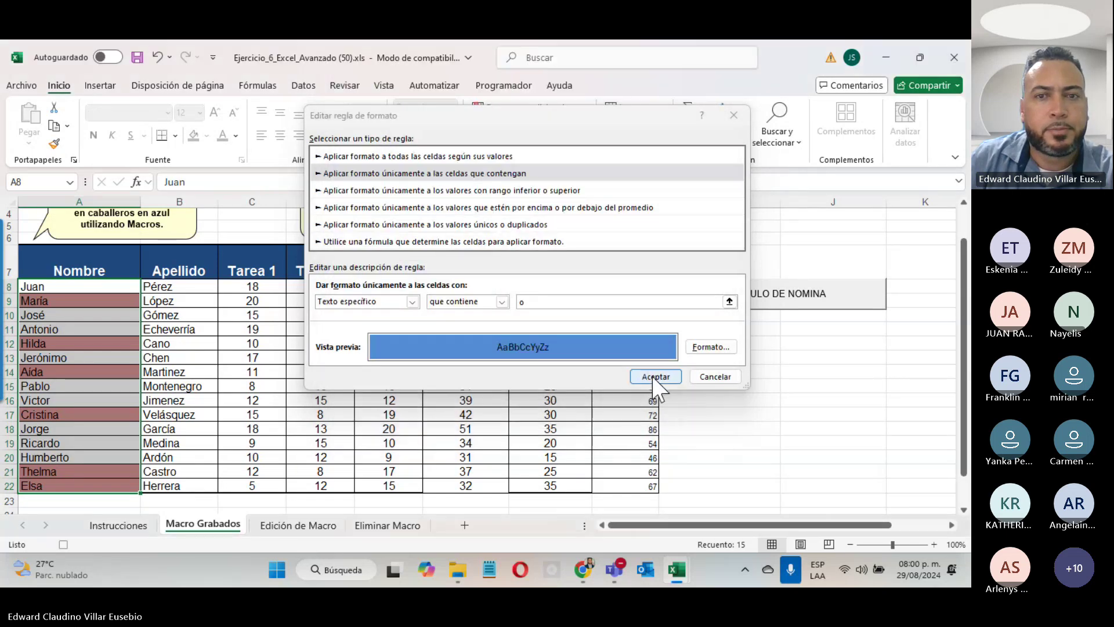
{"action": "left_click", "coordinate": [653, 377]}
{"action": "left_click", "coordinate": [663, 341]}
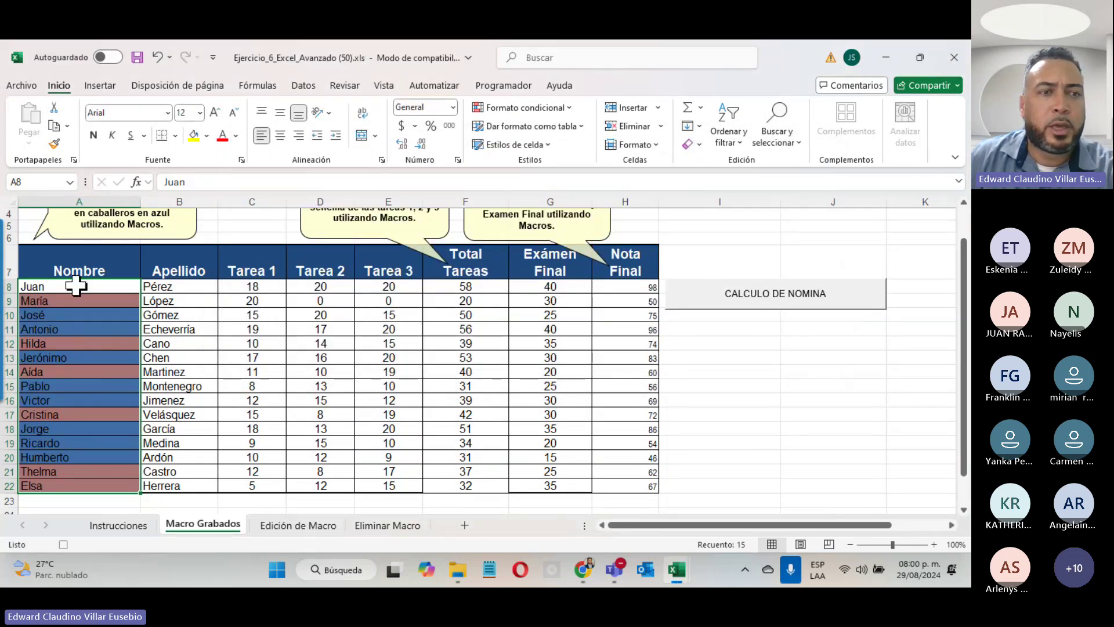
- Stop recording the Color macro and select the names in A8:A22
{"action": "left_click", "coordinate": [503, 86]}
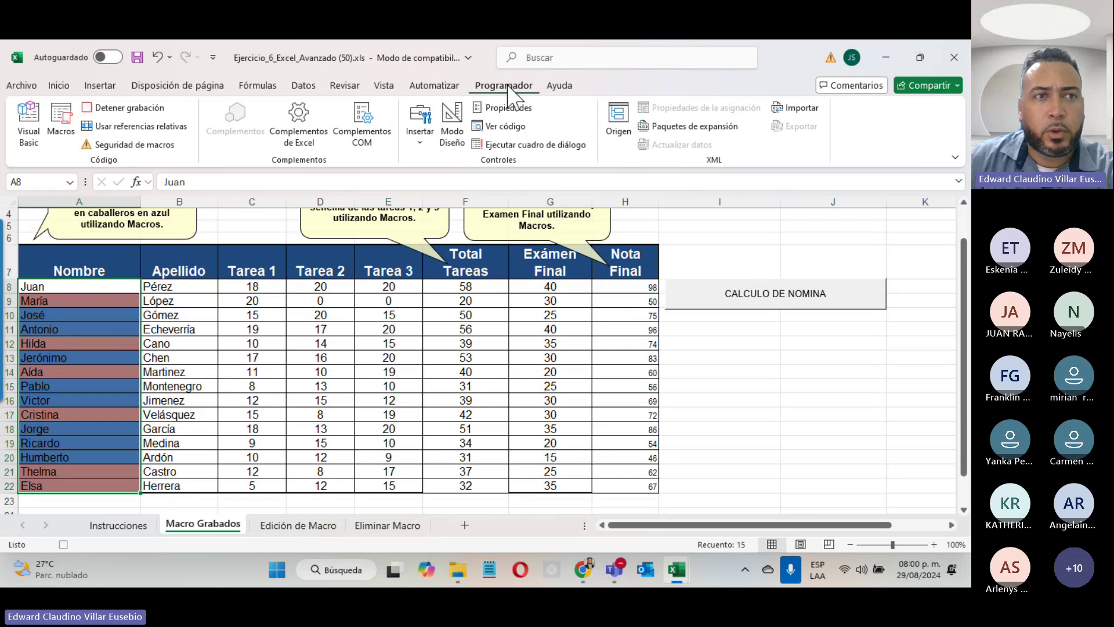
{"action": "left_click", "coordinate": [125, 108]}
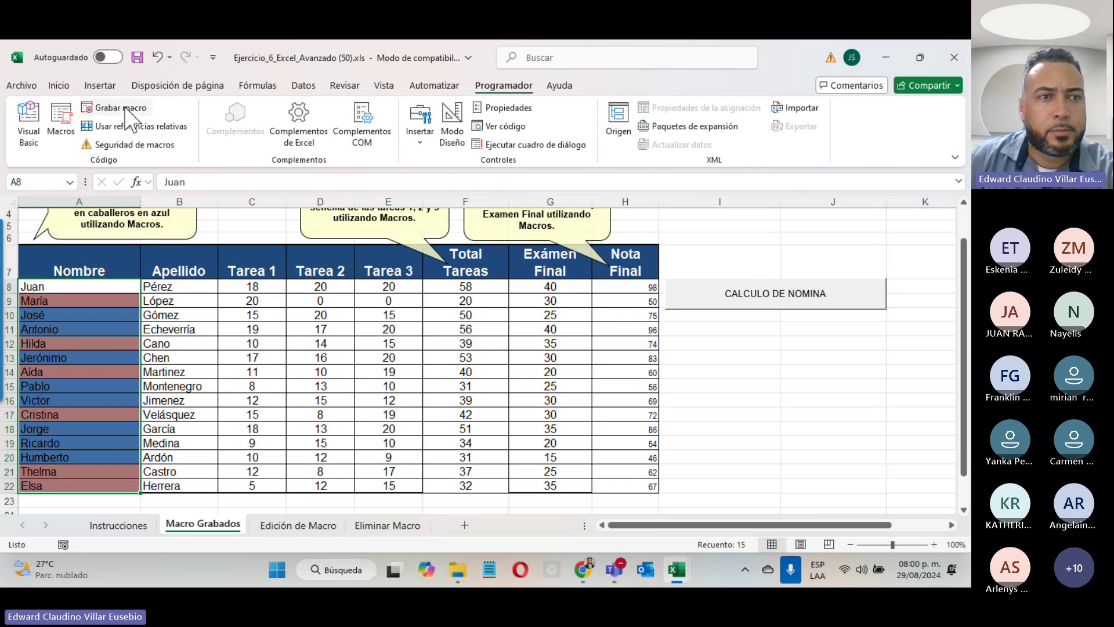
{"action": "left_click", "coordinate": [45, 286]}
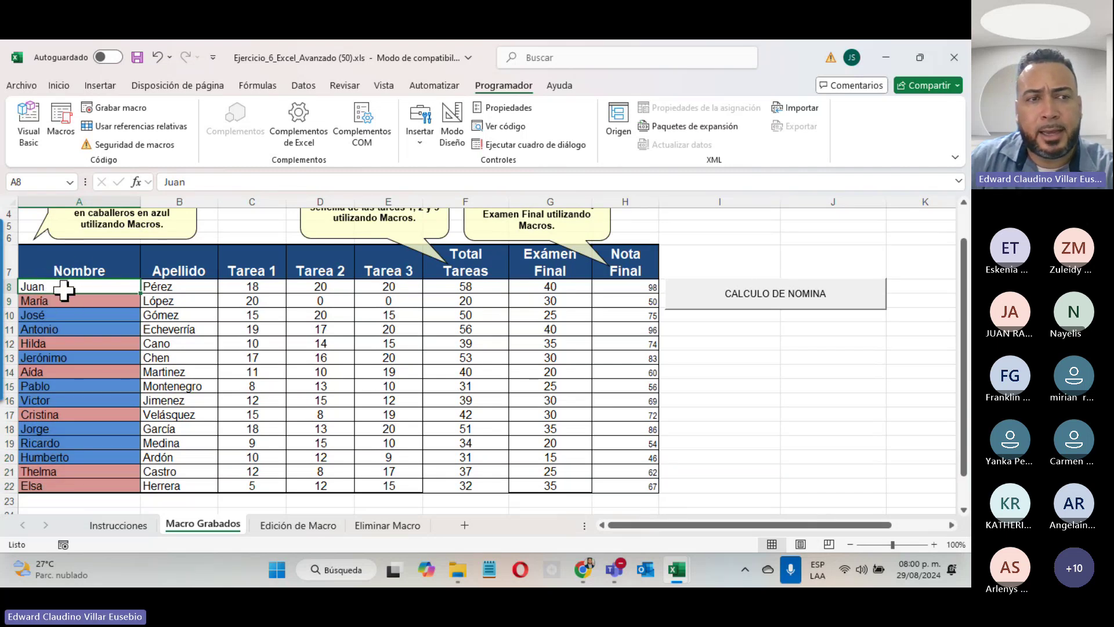
{"action": "left_click_drag", "start_coordinate": [65, 287], "coordinate": [75, 488]}
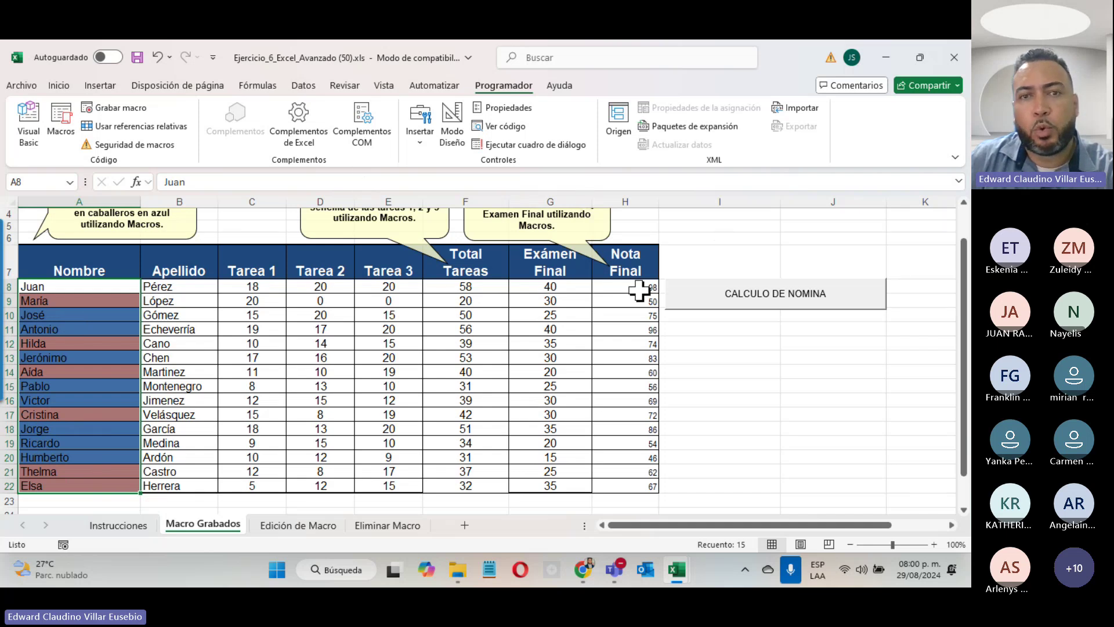
- Draw a form control button below the CALCULO DE NOMINA button and assign the Color macro to it
{"action": "left_click", "coordinate": [419, 132]}
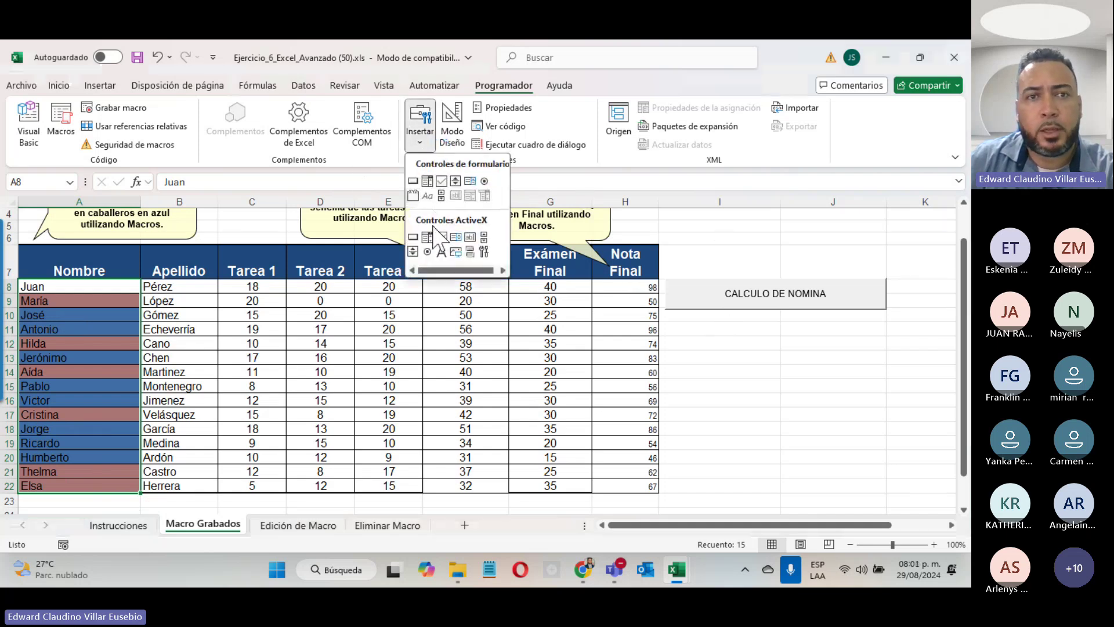
{"action": "left_click", "coordinate": [417, 184]}
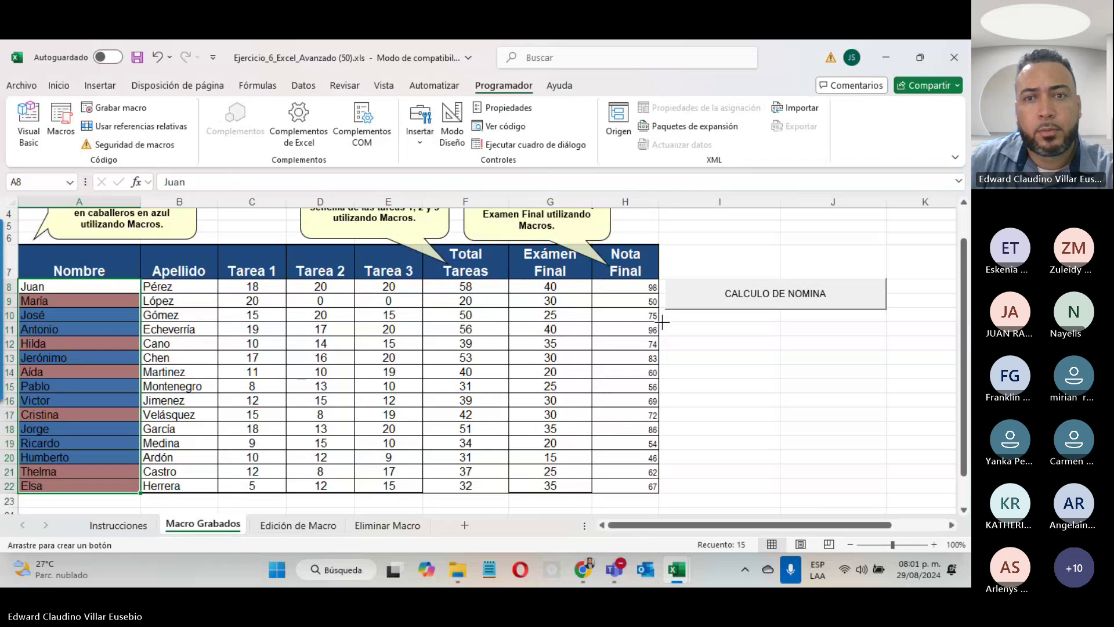
{"action": "left_click_drag", "start_coordinate": [662, 322], "coordinate": [888, 353]}
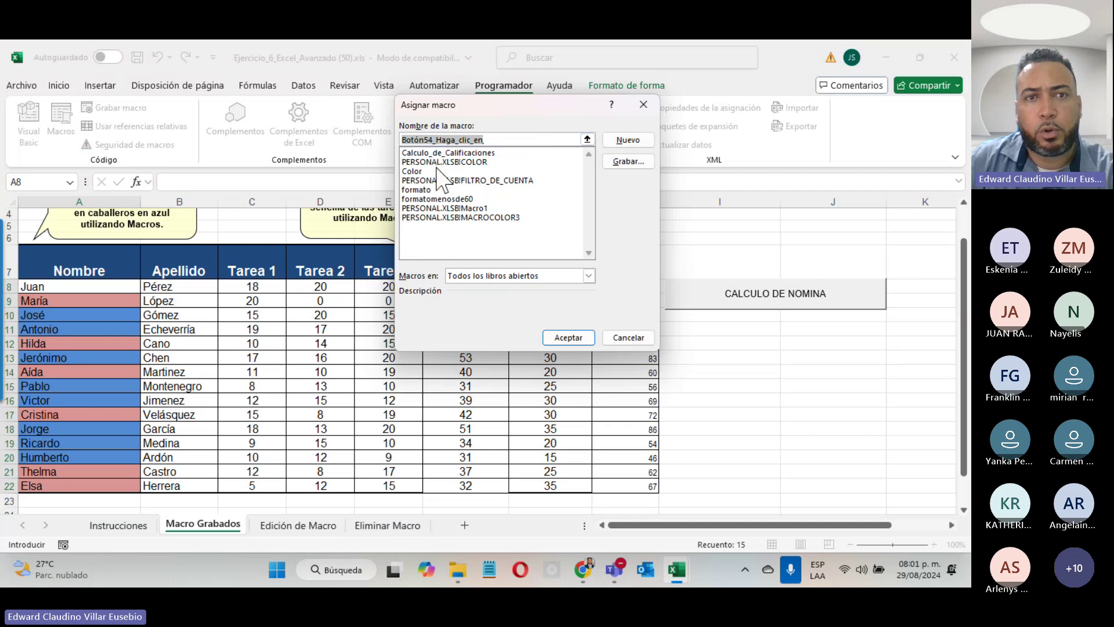
{"action": "left_click", "coordinate": [438, 171]}
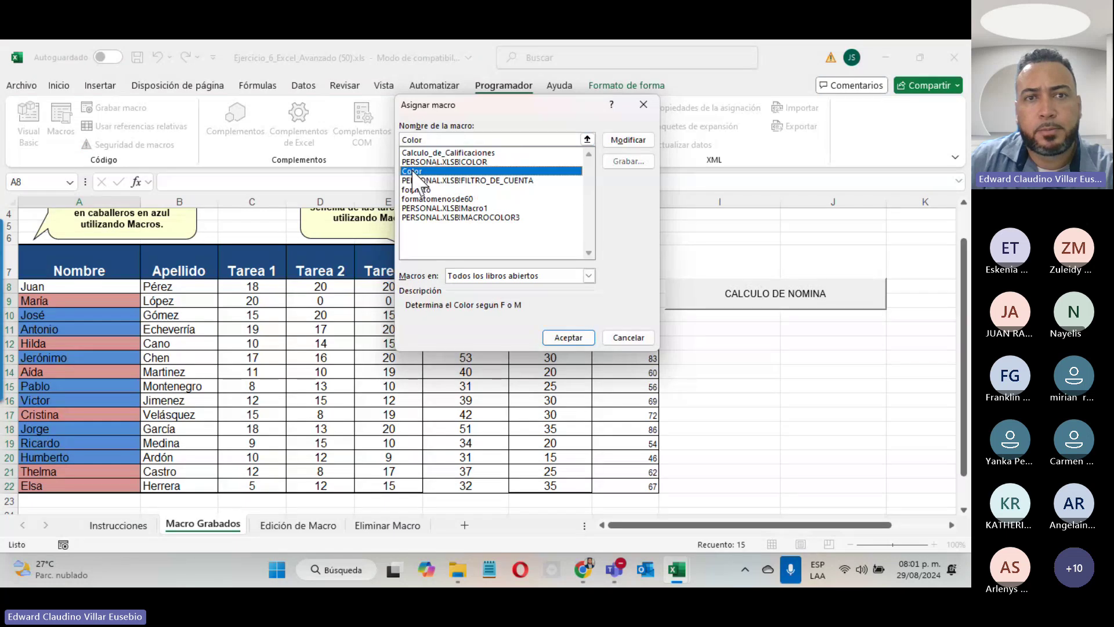
{"action": "left_click", "coordinate": [566, 337]}
- Replace the new button's label with "COLOR"
{"action": "left_click", "coordinate": [760, 337]}
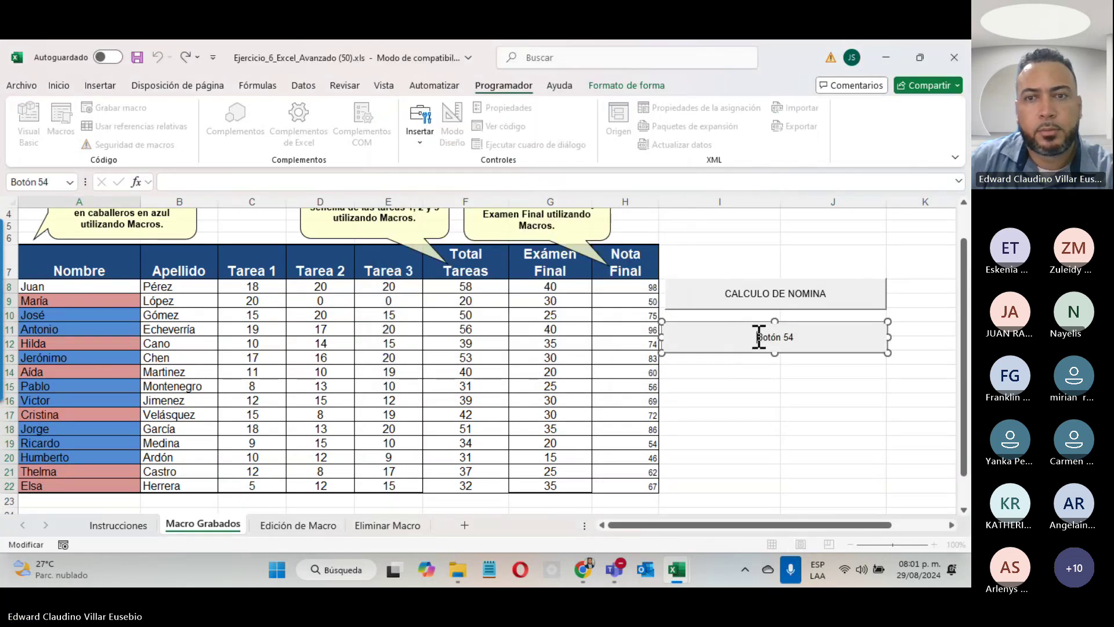
{"action": "key", "text": "Delete"}
{"action": "key", "text": "Delete"}
{"action": "key", "text": "Delete"}
{"action": "key", "text": "Delete"}
{"action": "key", "text": "Delete"}
{"action": "key", "text": "Delete"}
{"action": "key", "text": "Delete"}
{"action": "key", "text": "Delete"}
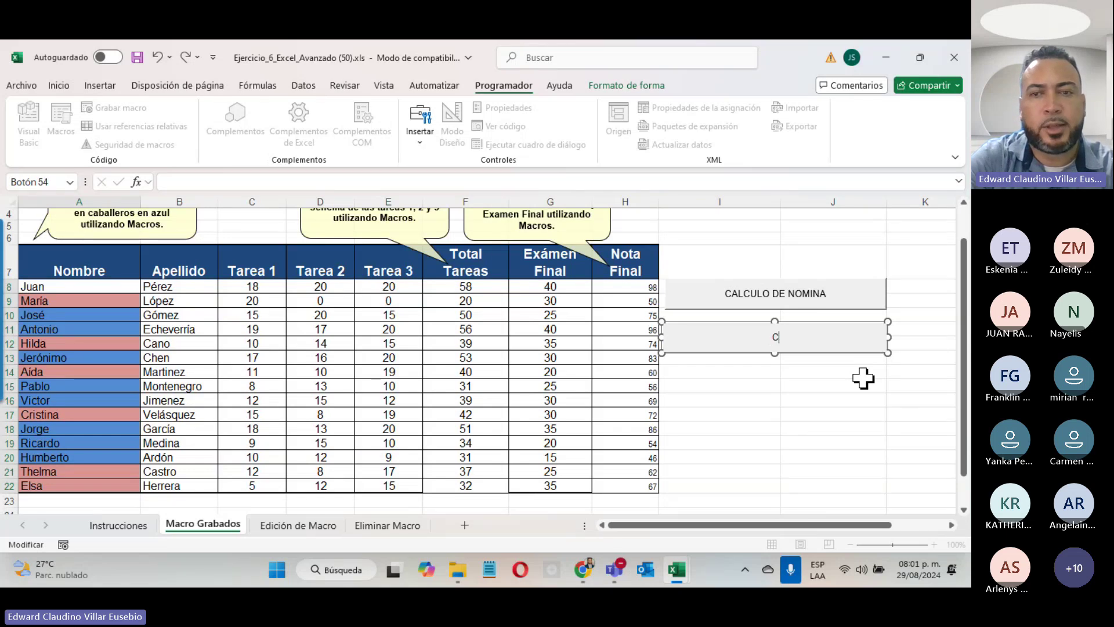
{"action": "type", "text": "COLO"}
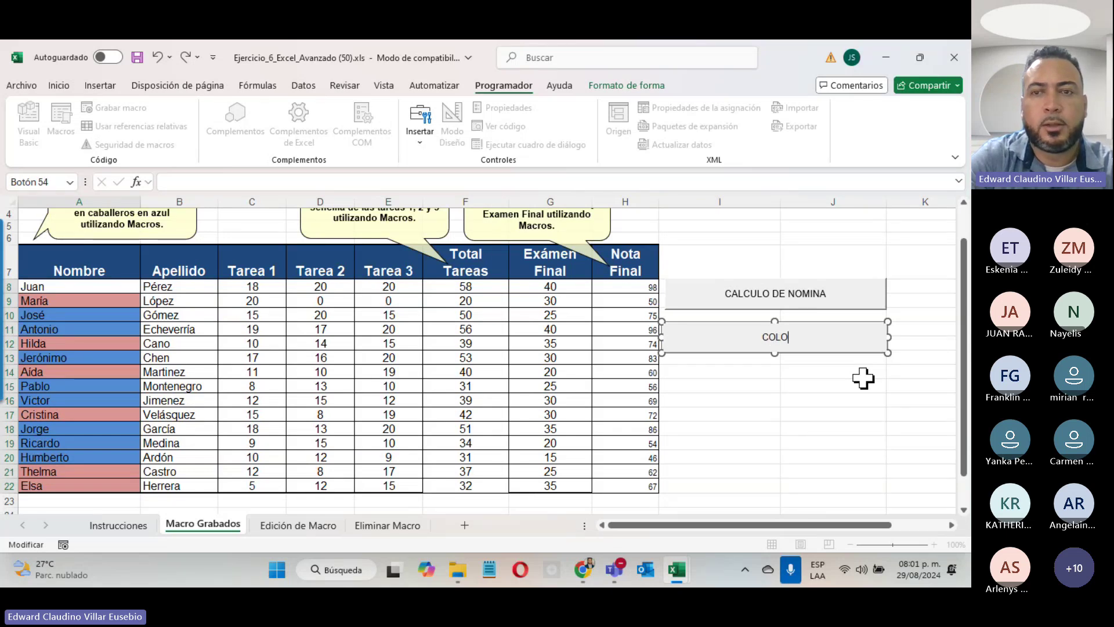
{"action": "type", "text": "R"}
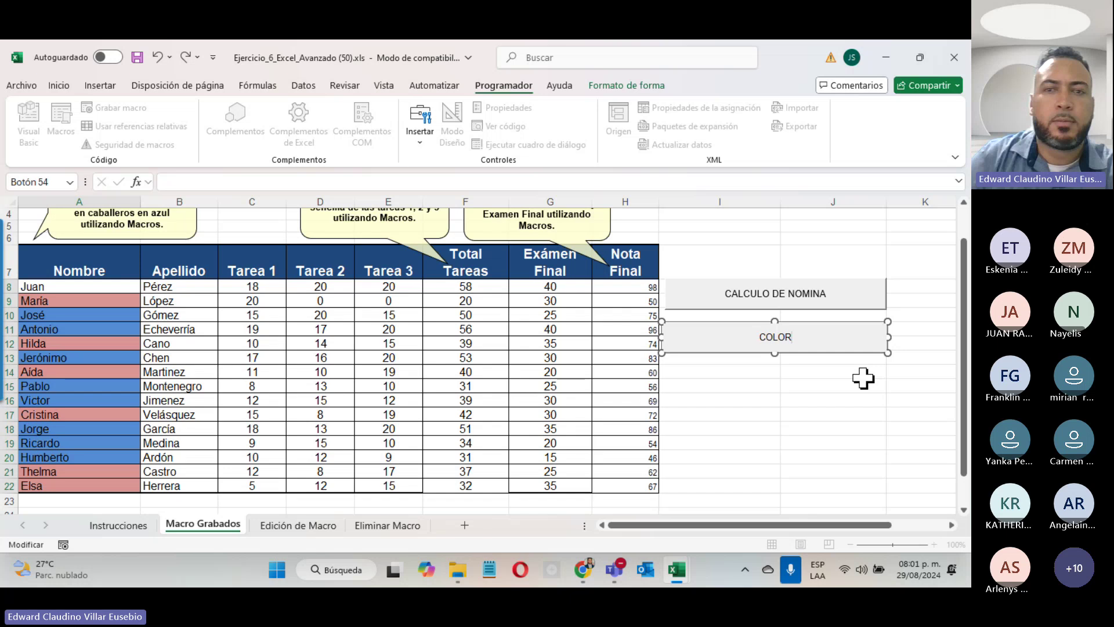
{"action": "left_click", "coordinate": [863, 380]}
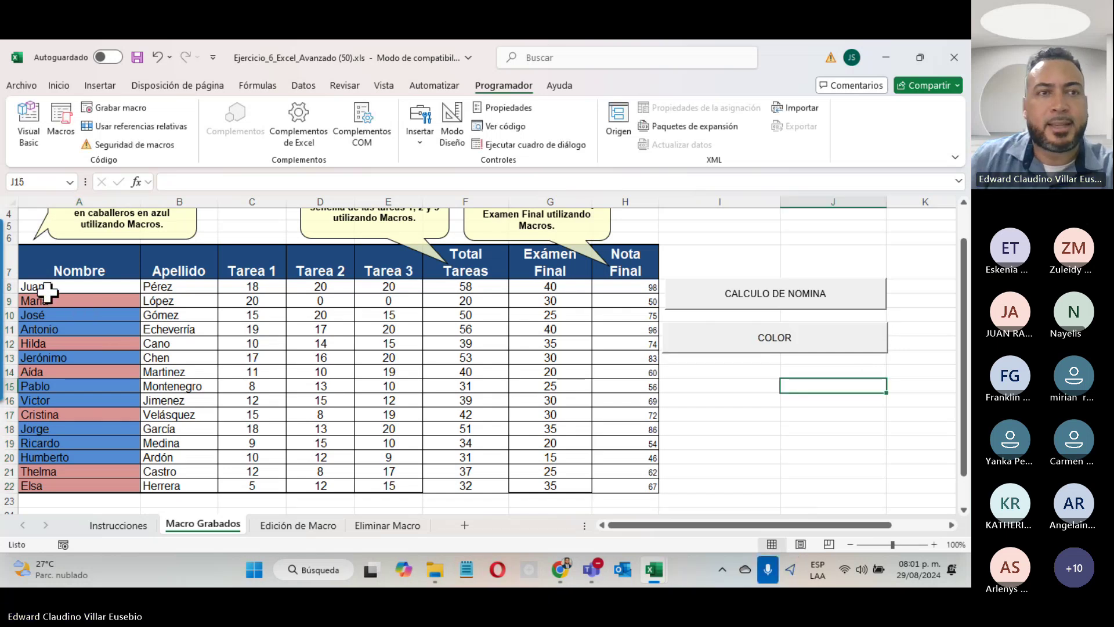
- Clear the conditional formatting rules from the names in A8:A22
{"action": "left_click", "coordinate": [58, 86]}
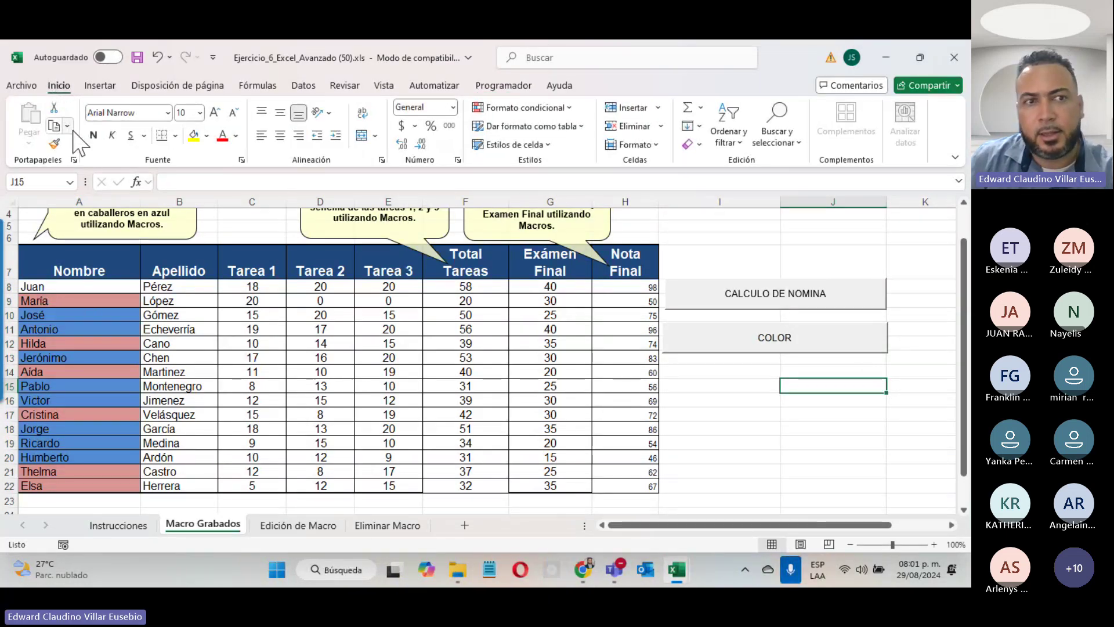
{"action": "left_click_drag", "start_coordinate": [92, 287], "coordinate": [92, 480]}
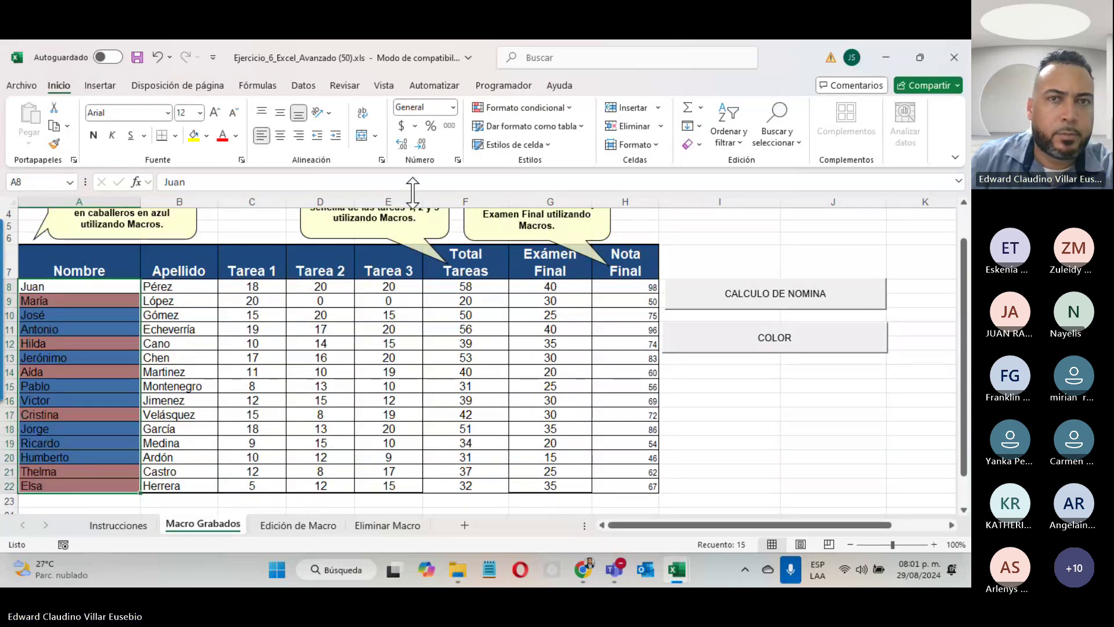
{"action": "left_click", "coordinate": [568, 109]}
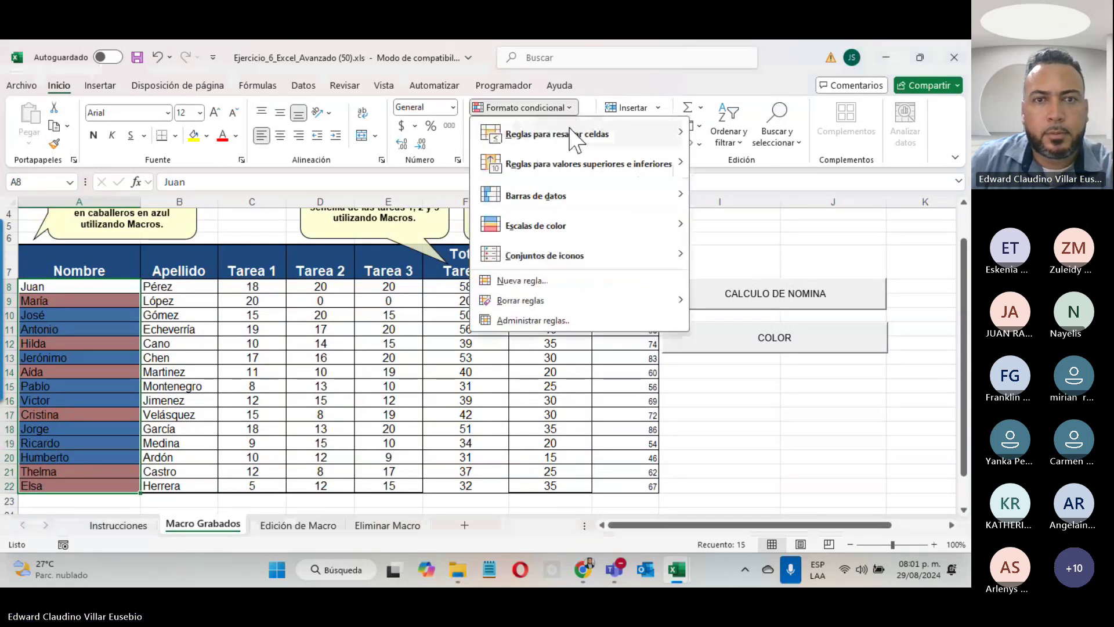
{"action": "mouse_move", "coordinate": [509, 304]}
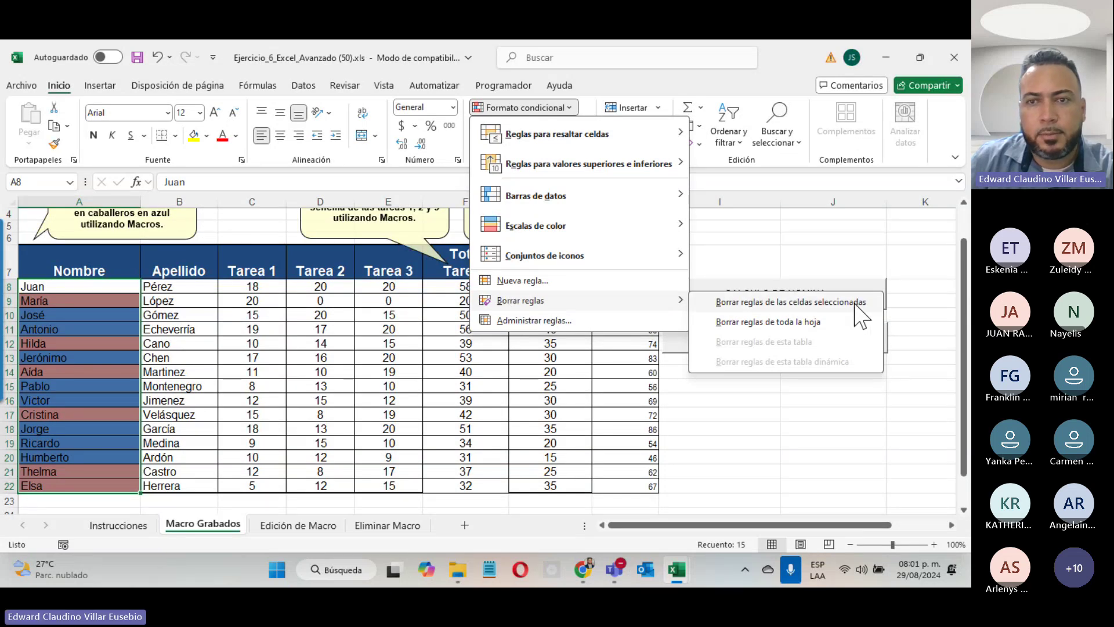
{"action": "left_click", "coordinate": [791, 302]}
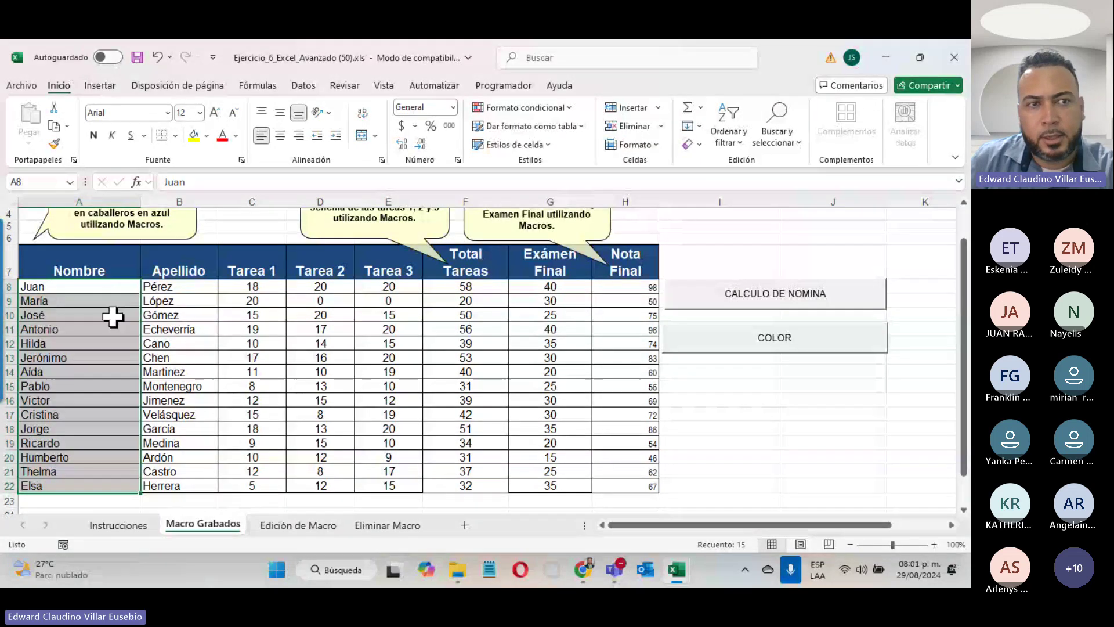
- Change the first name in A8 to its feminine form ending in "a" and the one in A9 to its masculine form ending in "o"
{"action": "left_click", "coordinate": [70, 290]}
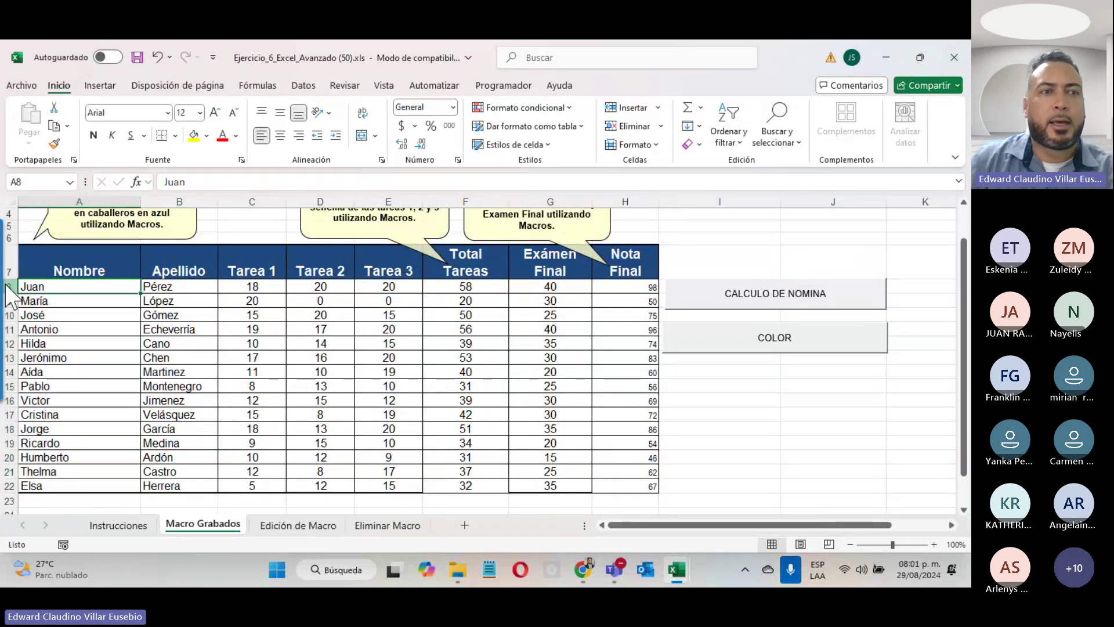
{"action": "left_click", "coordinate": [202, 177]}
{"action": "type", "text": "A"}
{"action": "key", "text": "BackSpace"}
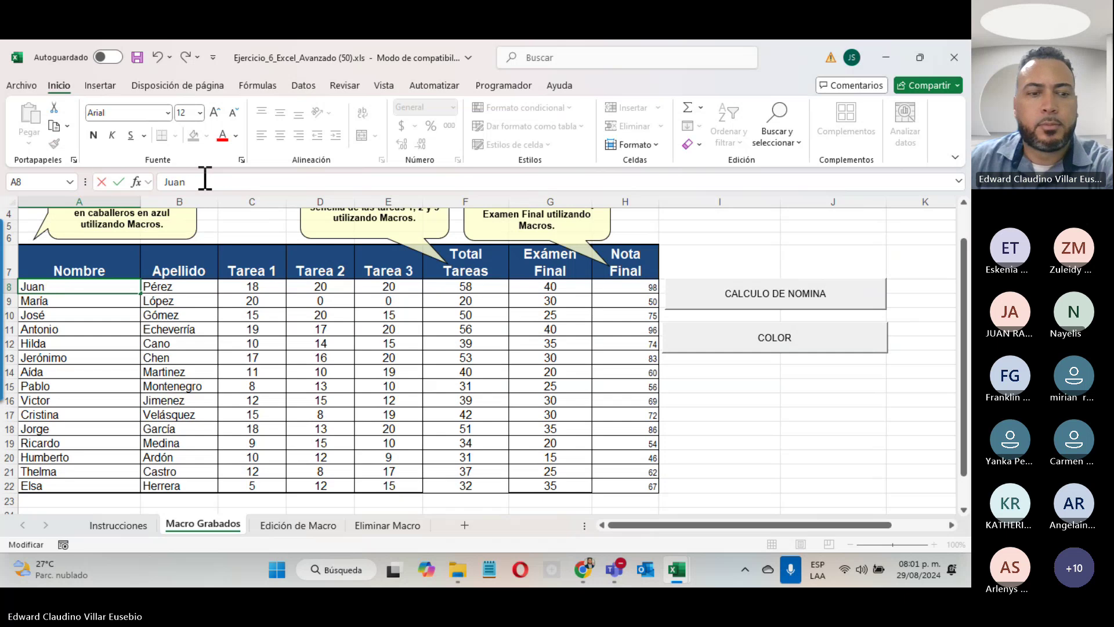
{"action": "type", "text": "a"}
{"action": "left_click", "coordinate": [58, 302]}
{"action": "left_click", "coordinate": [219, 181]}
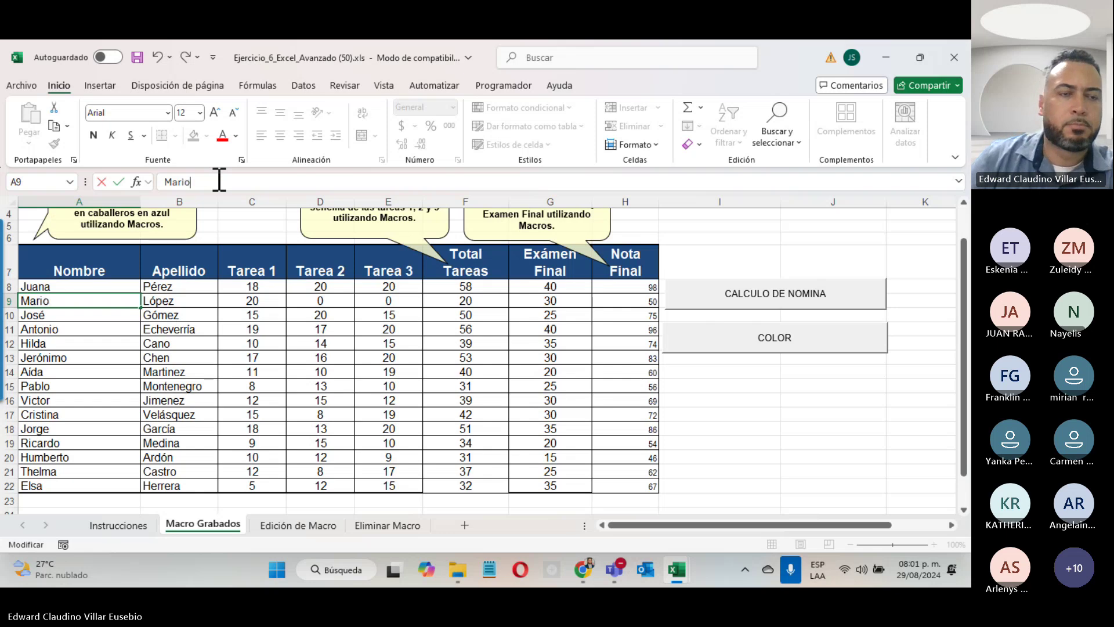
{"action": "left_click", "coordinate": [251, 329]}
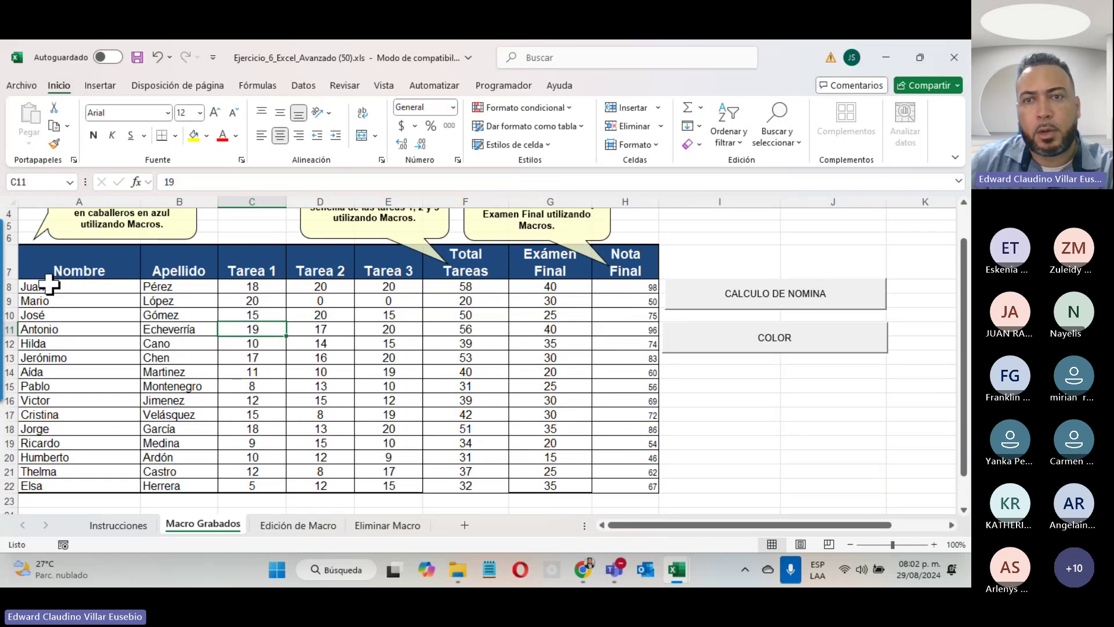
- Run the Color macro from the COLOR button to colour the names, and deselect the name range
{"action": "left_click", "coordinate": [764, 341]}
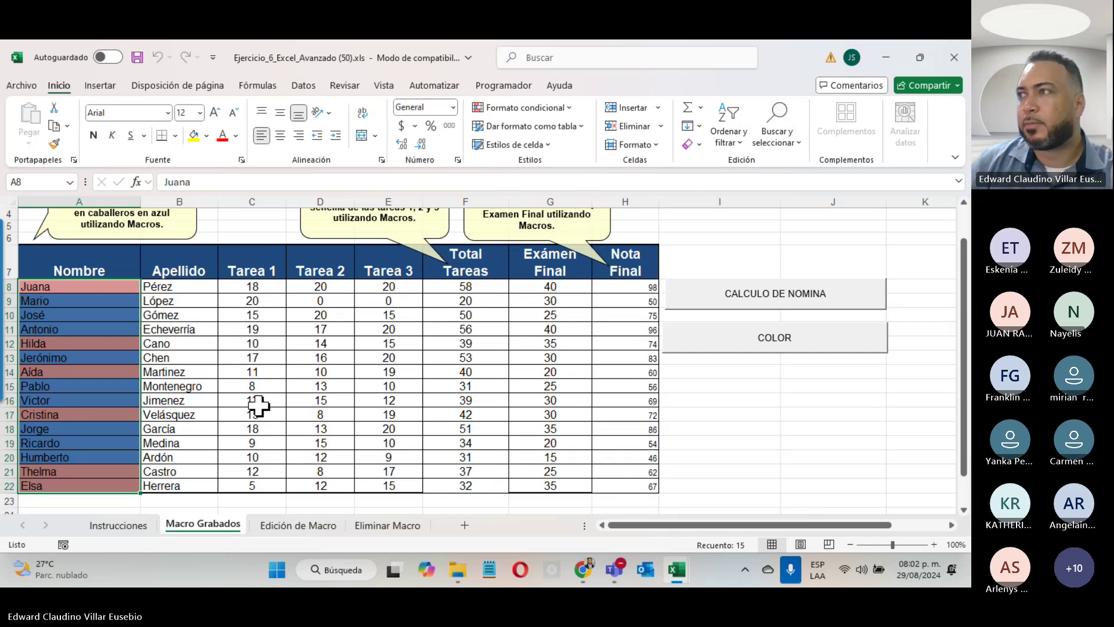
{"action": "left_click", "coordinate": [493, 416]}
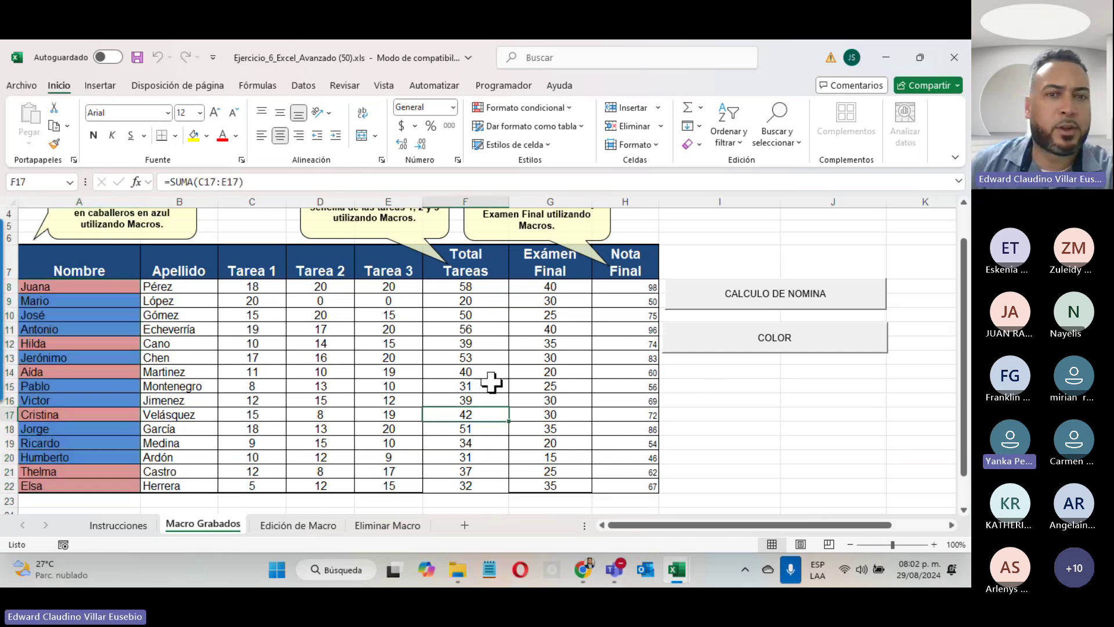
{"action": "left_click", "coordinate": [518, 316]}
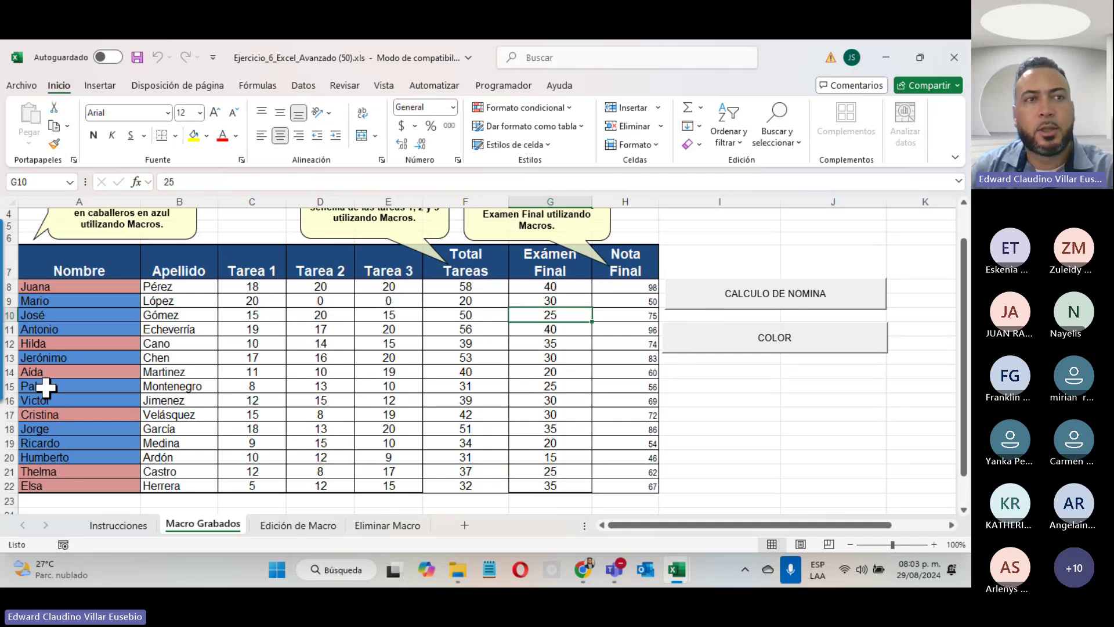
- Save a copy of the workbook in Descargas as a macro-enabled Excel workbook (*.xlsm), keeping the name Ejercicio_6_Excel_Avanzado (50)
{"action": "left_click", "coordinate": [21, 86]}
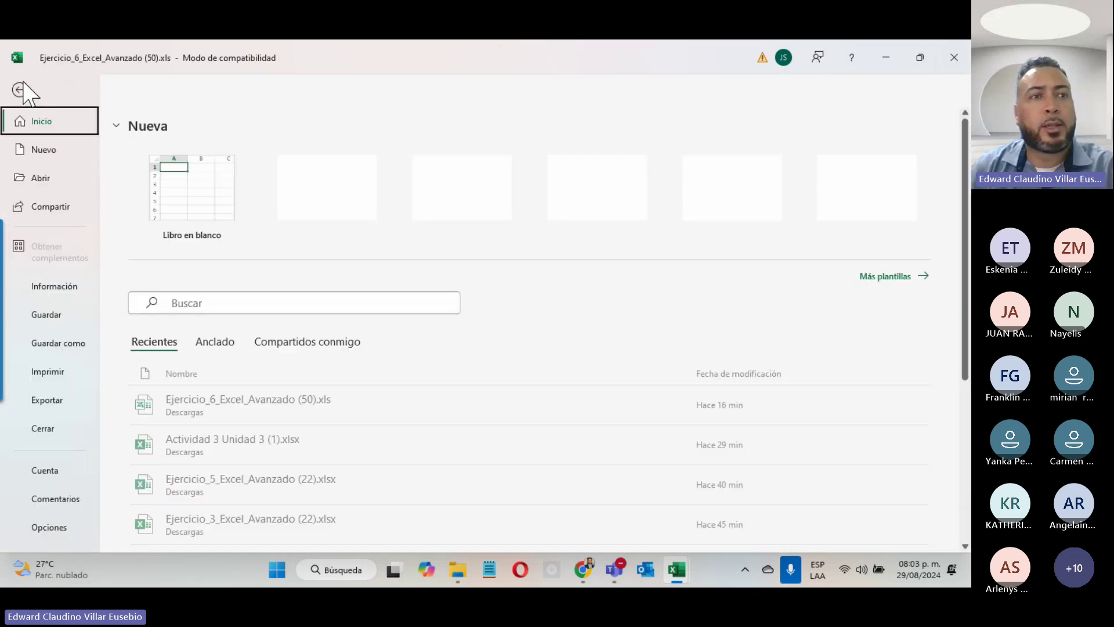
{"action": "left_click", "coordinate": [53, 345]}
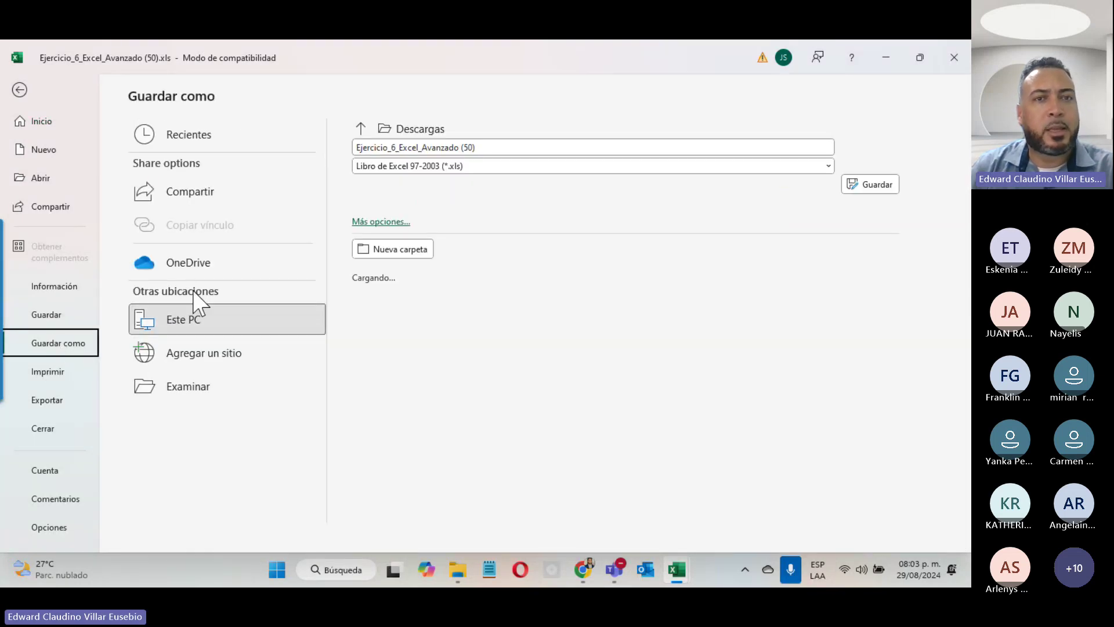
{"action": "left_click", "coordinate": [417, 166]}
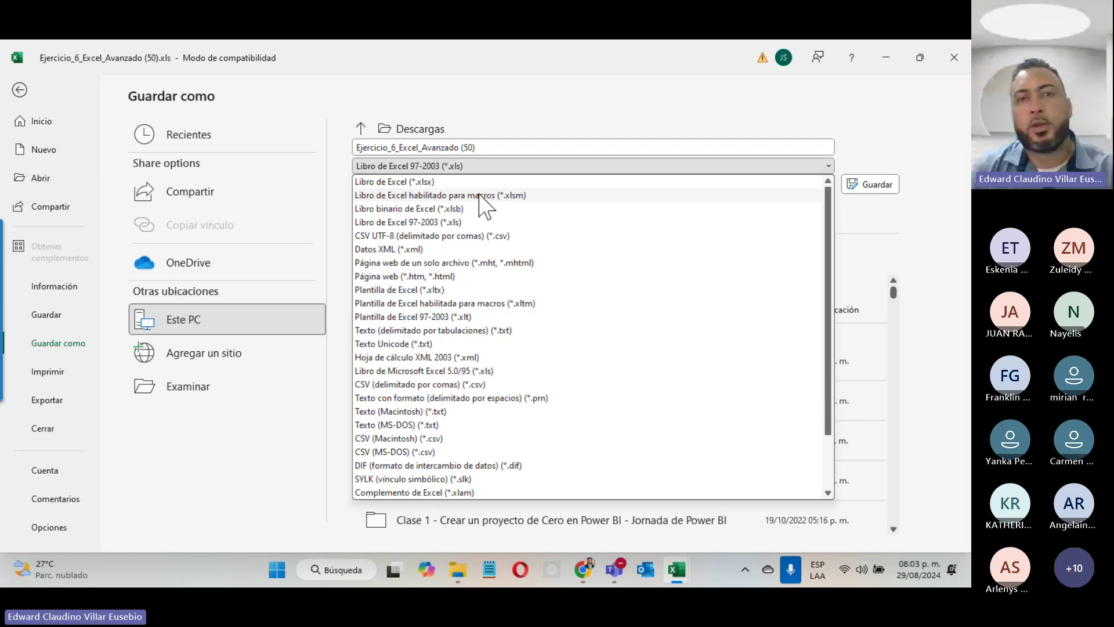
{"action": "key", "text": "Escape"}
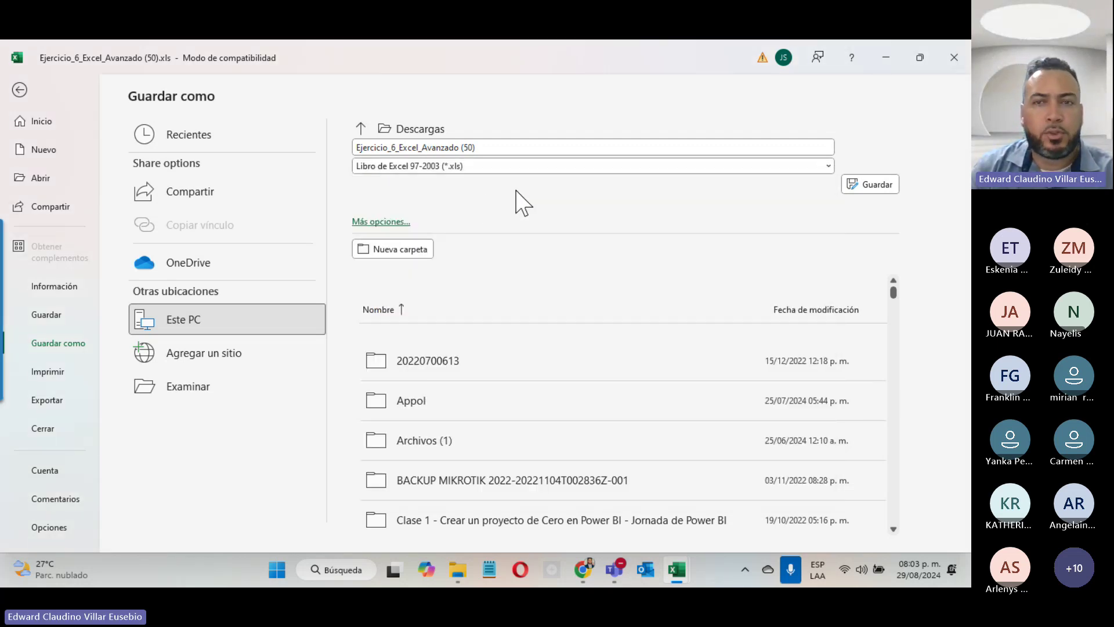
{"action": "scroll", "coordinate": [532, 168], "scroll_direction": "up", "scroll_amount": 2}
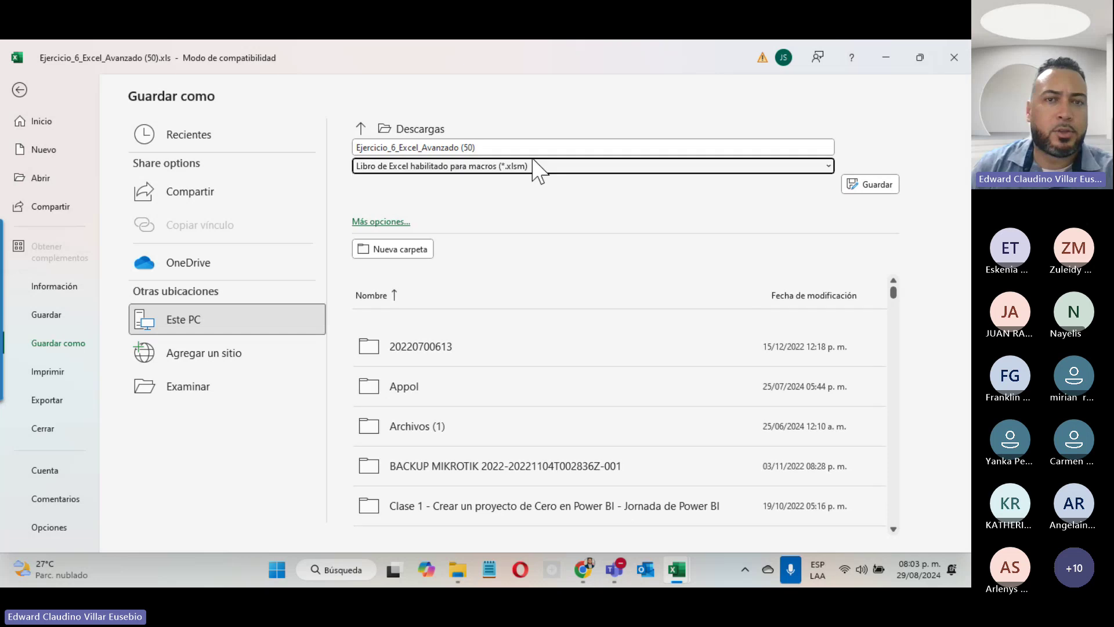
{"action": "left_click", "coordinate": [875, 185]}
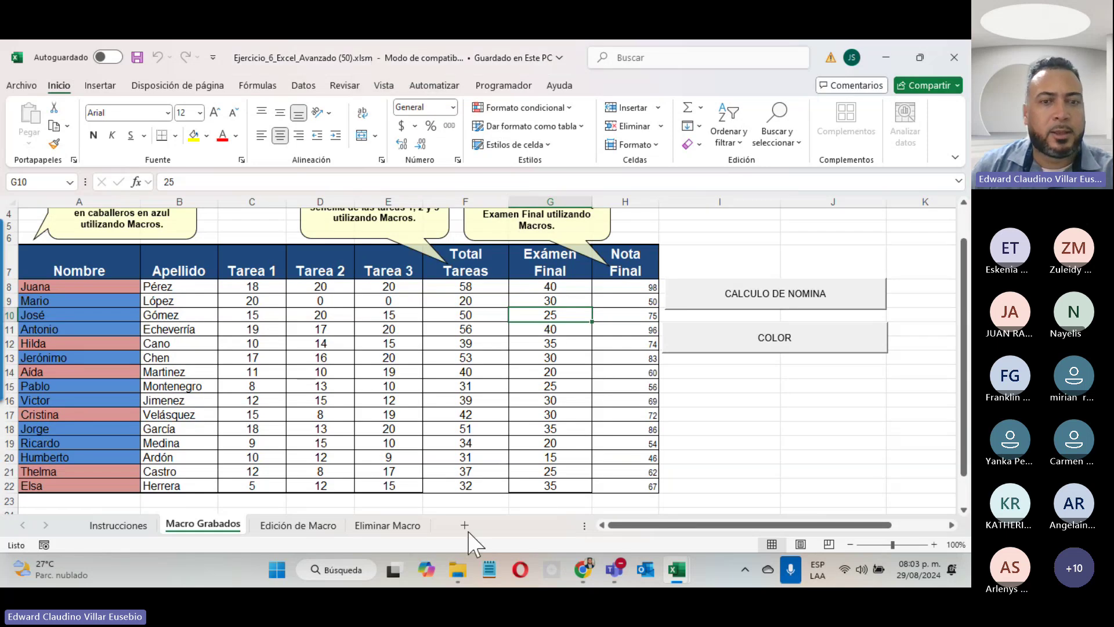
- Switch to File Explorer, refresh the Descargas folder and locate the saved .xlsm workbook, and return to Excel
{"action": "left_click", "coordinate": [459, 569]}
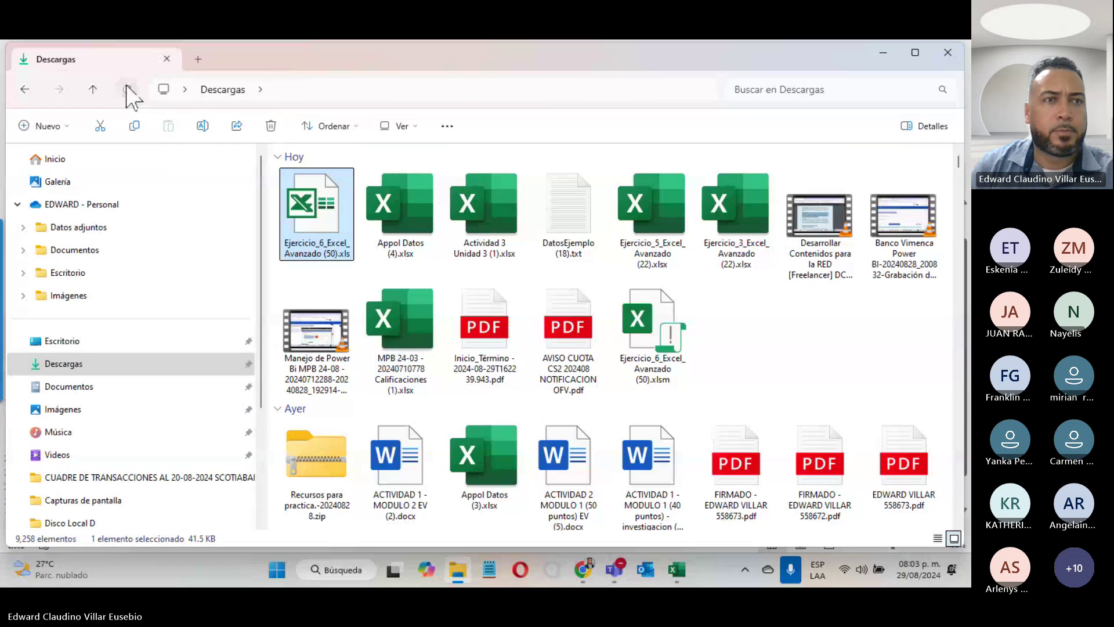
{"action": "left_click", "coordinate": [127, 89]}
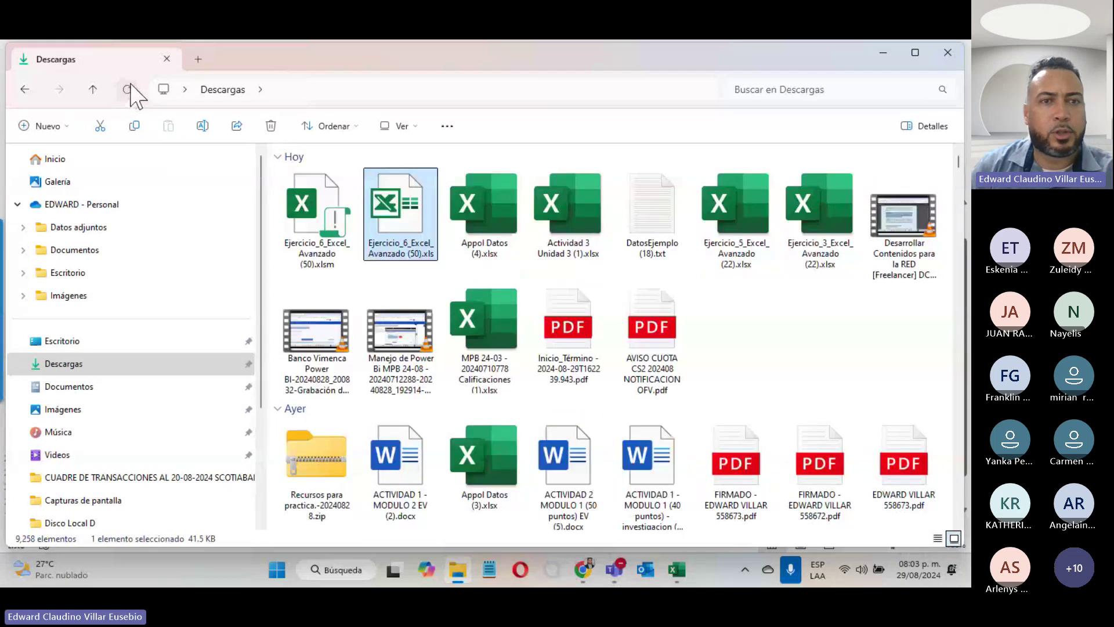
{"action": "left_click", "coordinate": [296, 211]}
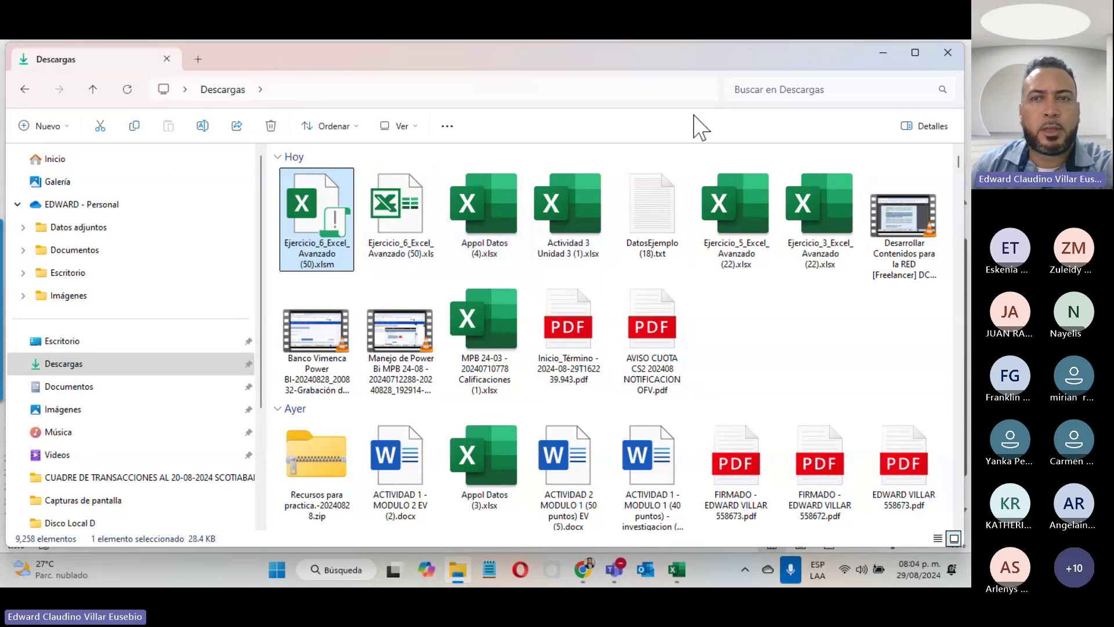
{"action": "left_click", "coordinate": [883, 58]}
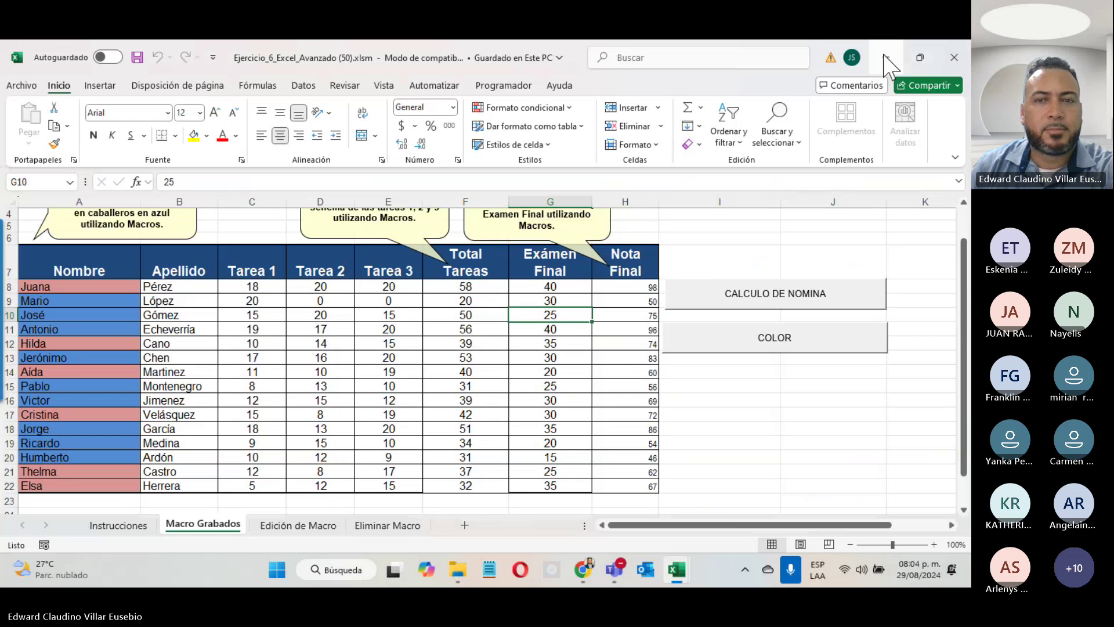
{"action": "left_click", "coordinate": [496, 399]}
{"action": "left_click", "coordinate": [621, 328]}
{"action": "left_click", "coordinate": [600, 414]}
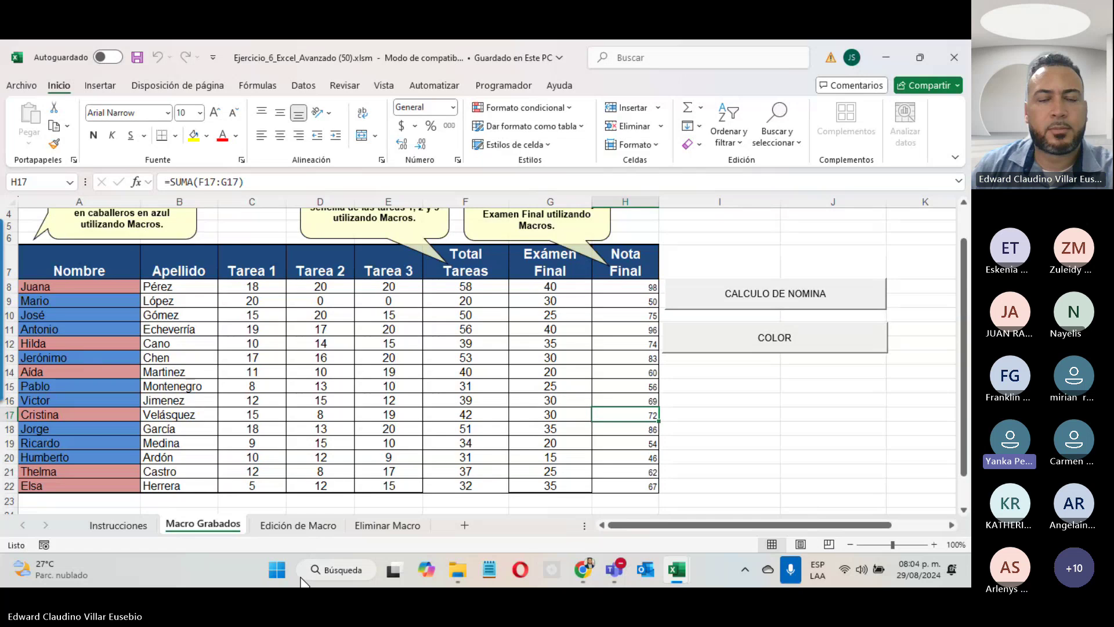
{"action": "left_click", "coordinate": [311, 526]}
{"action": "left_click", "coordinate": [399, 524]}
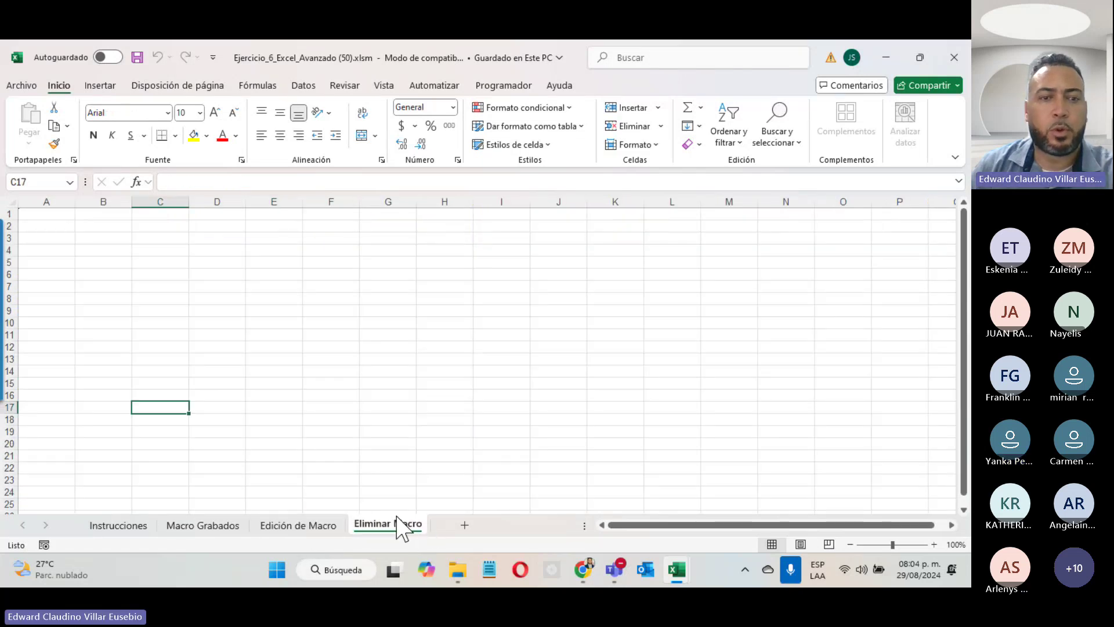
- Go to the Edición de Macro sheet and review the Calculo_de_Calificaciones and Color macro code of Módulo2 in the Visual Basic editor
{"action": "left_click", "coordinate": [294, 525]}
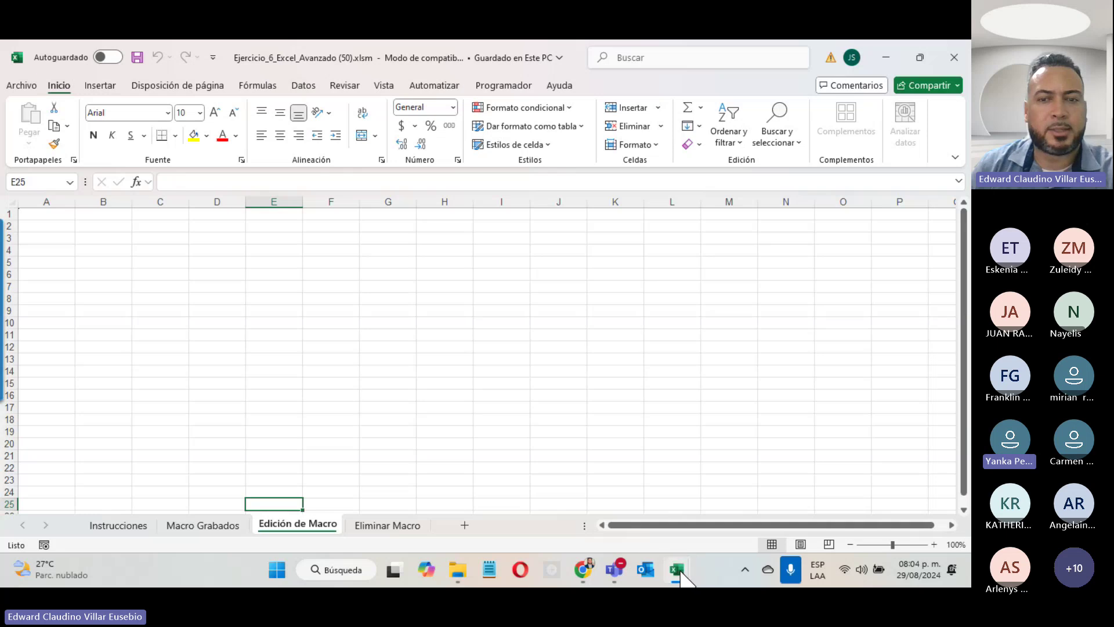
{"action": "mouse_move", "coordinate": [685, 572]}
{"action": "left_click", "coordinate": [828, 459]}
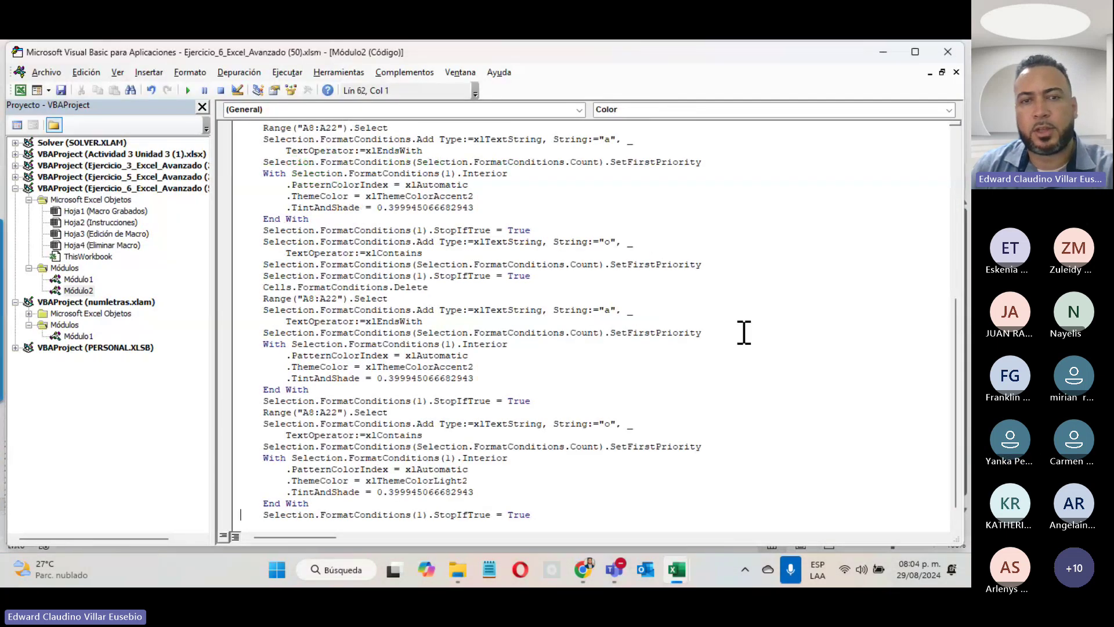
{"action": "scroll", "coordinate": [511, 407], "scroll_direction": "up", "scroll_amount": 2}
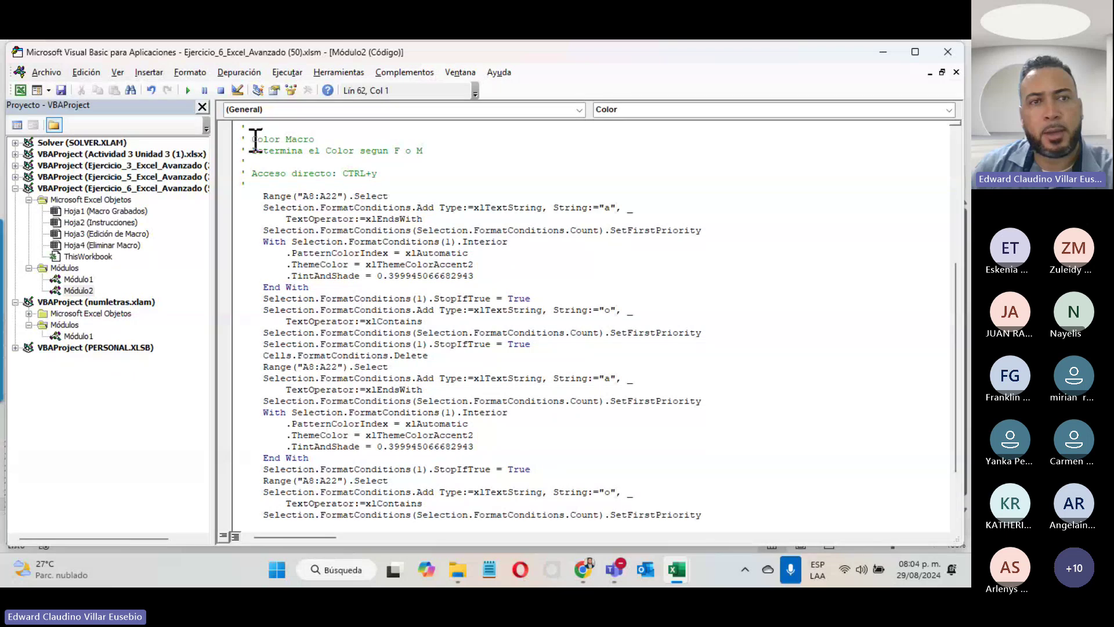
{"action": "left_click_drag", "start_coordinate": [255, 139], "coordinate": [315, 140]}
{"action": "scroll", "coordinate": [403, 286], "scroll_direction": "down", "scroll_amount": 3}
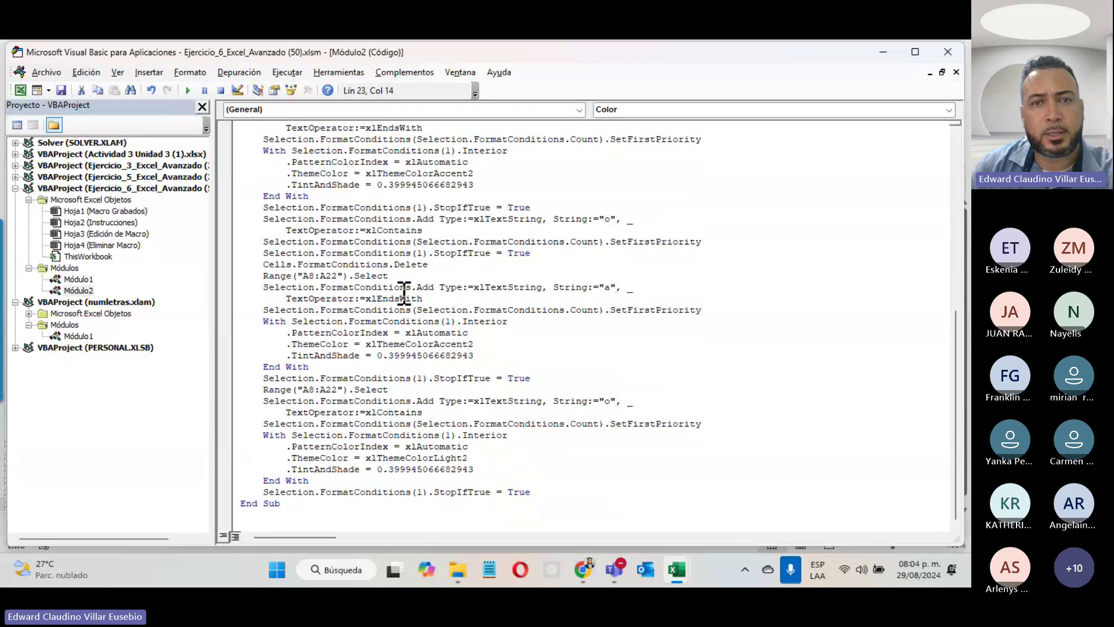
{"action": "scroll", "coordinate": [371, 218], "scroll_direction": "up", "scroll_amount": 6}
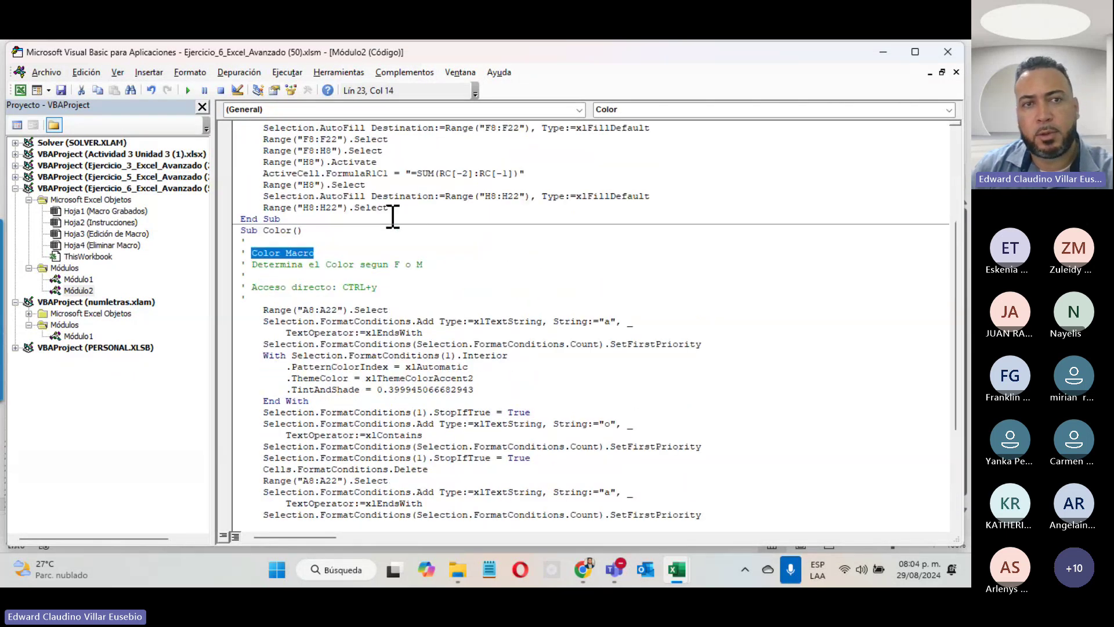
{"action": "scroll", "coordinate": [393, 216], "scroll_direction": "up", "scroll_amount": 4}
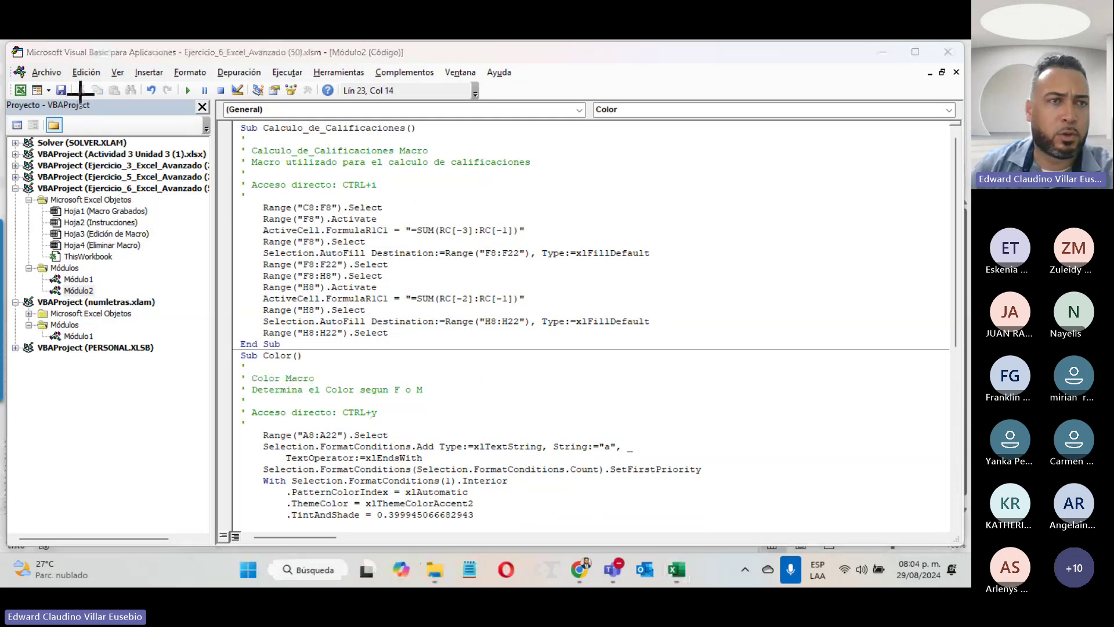
- Capture a full-screen snip of the Visual Basic editor showing the macro code, and return to the Edición de Macro sheet
{"action": "key", "text": "super+shift+s"}
{"action": "left_click_drag", "start_coordinate": [1, 39], "coordinate": [970, 587]}
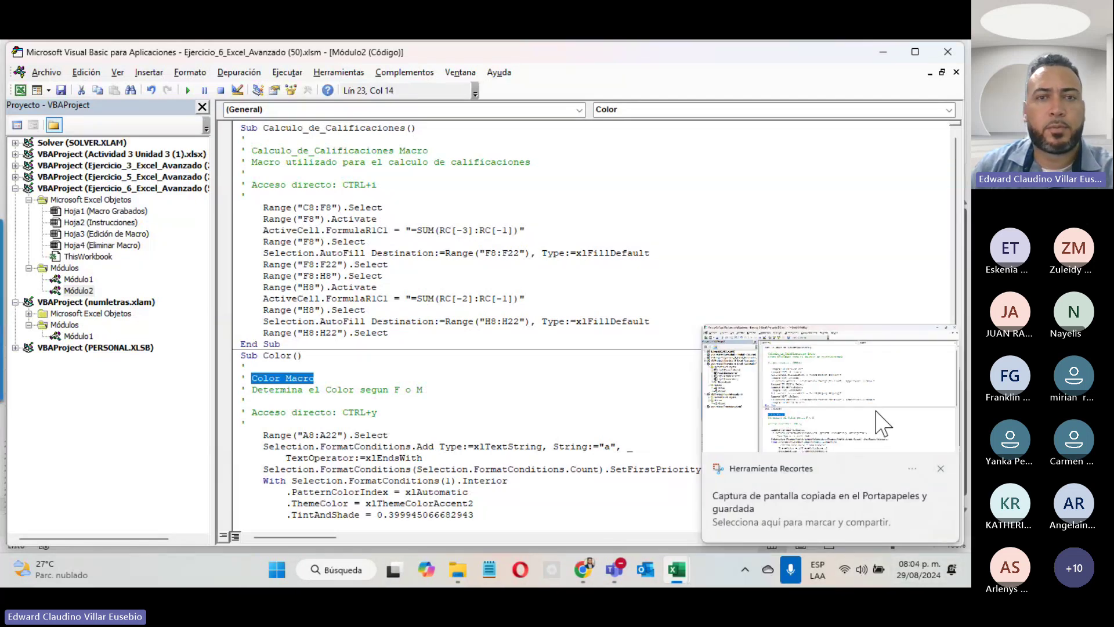
{"action": "left_click", "coordinate": [876, 411]}
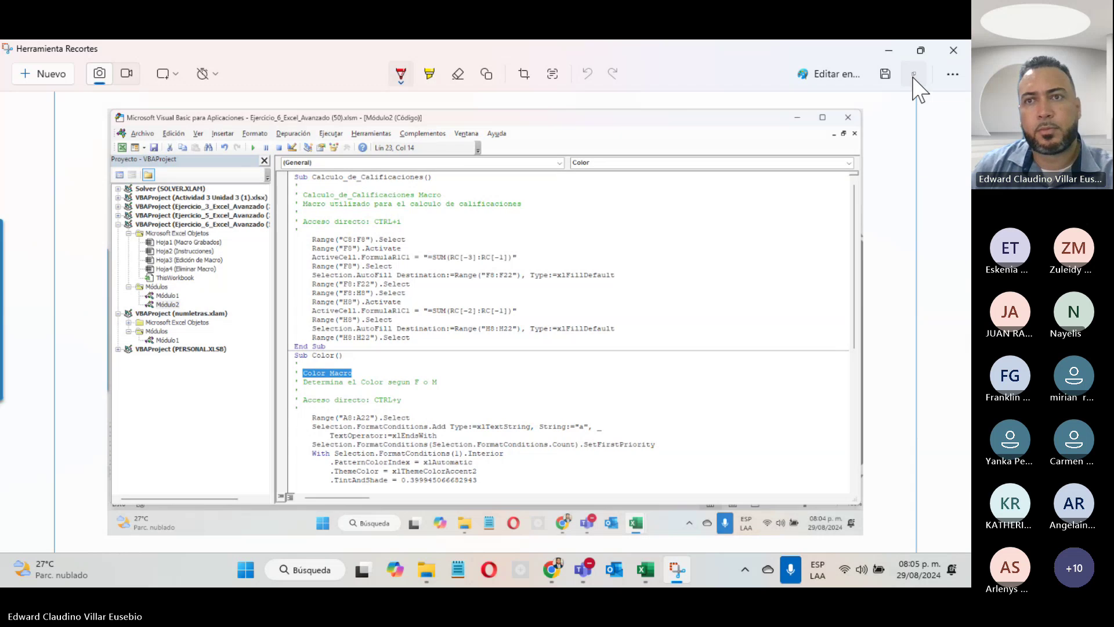
{"action": "left_click", "coordinate": [889, 51]}
{"action": "left_click", "coordinate": [885, 52]}
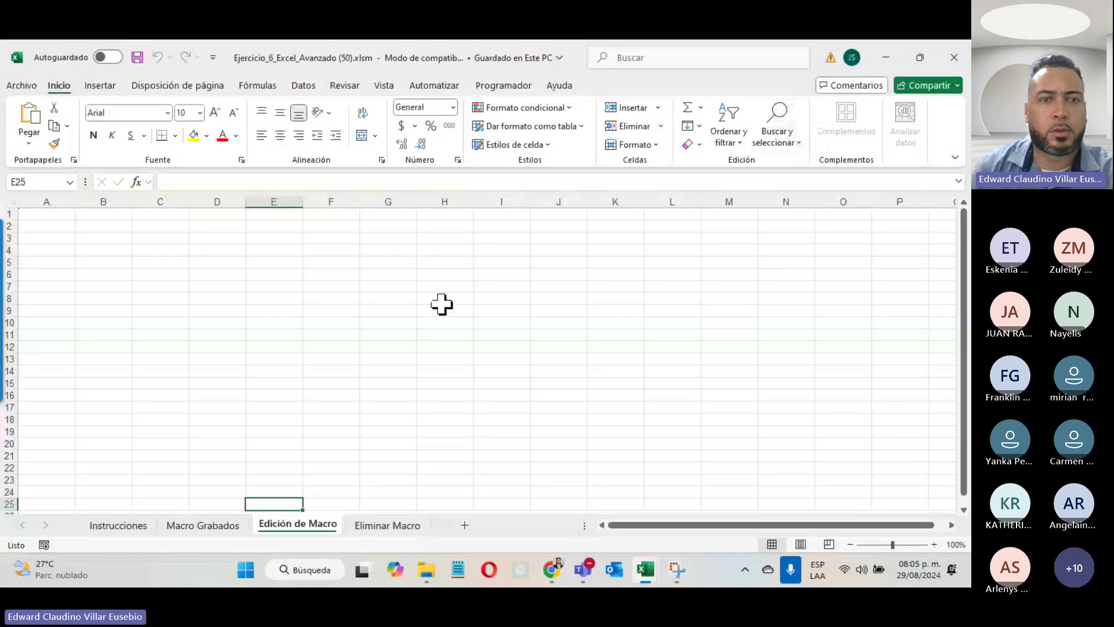
- Paste the captured code image into the Edición de Macro sheet and move it to the sheet's upper-left corner
{"action": "left_click", "coordinate": [103, 263]}
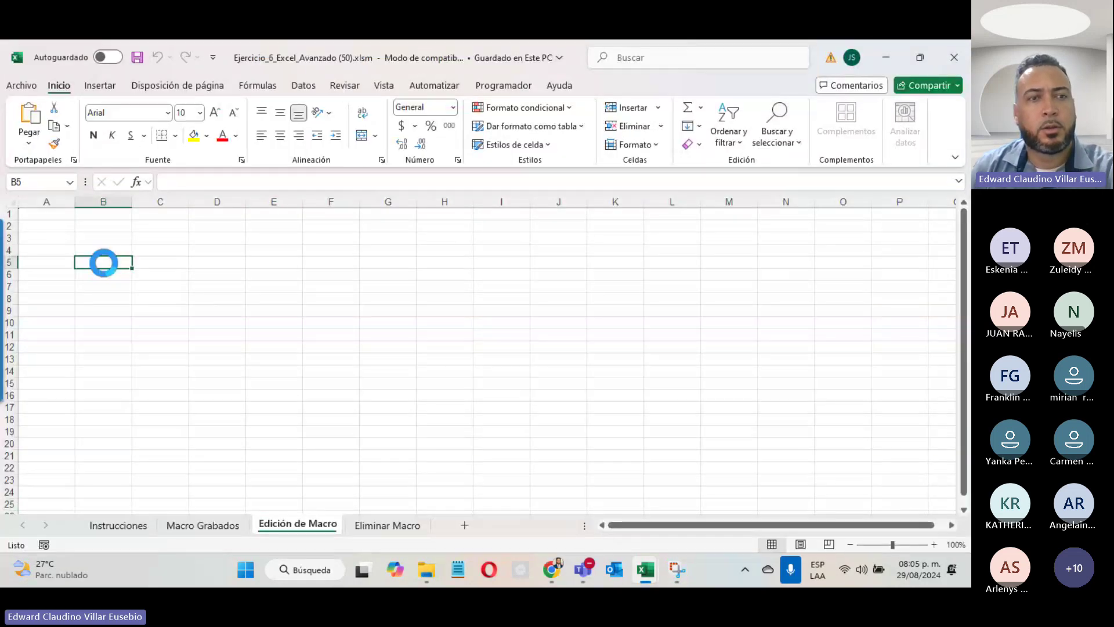
{"action": "key", "text": "ctrl+v"}
{"action": "left_click_drag", "start_coordinate": [405, 267], "coordinate": [352, 222]}
{"action": "scroll", "coordinate": [418, 336], "scroll_direction": "down", "scroll_amount": 15}
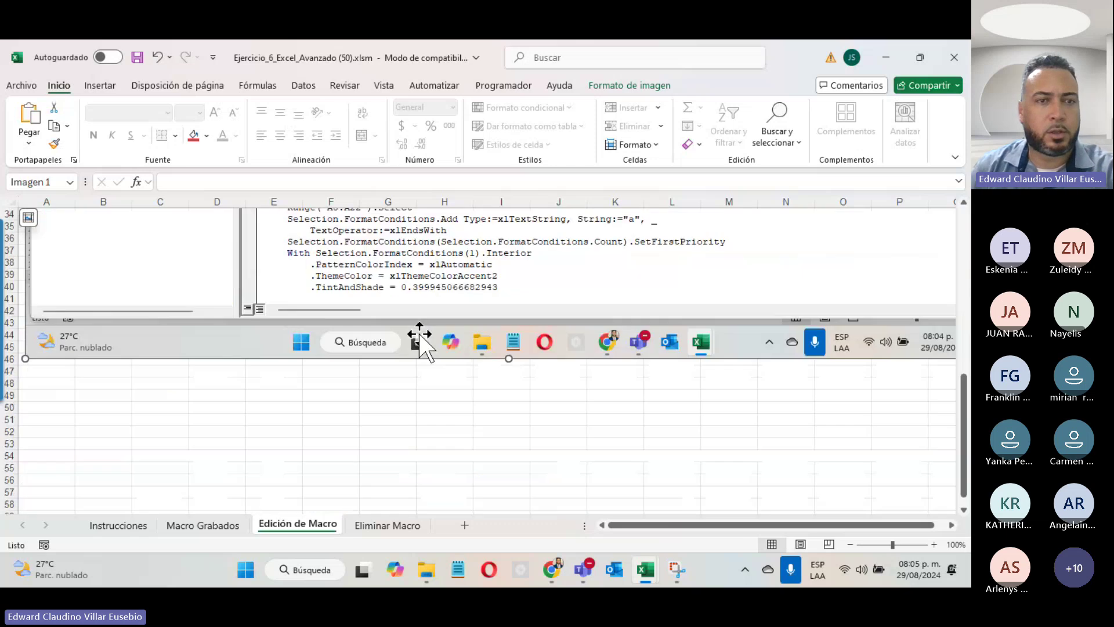
{"action": "scroll", "coordinate": [470, 460], "scroll_direction": "up", "scroll_amount": 9}
{"action": "scroll", "coordinate": [413, 450], "scroll_direction": "up", "scroll_amount": 7}
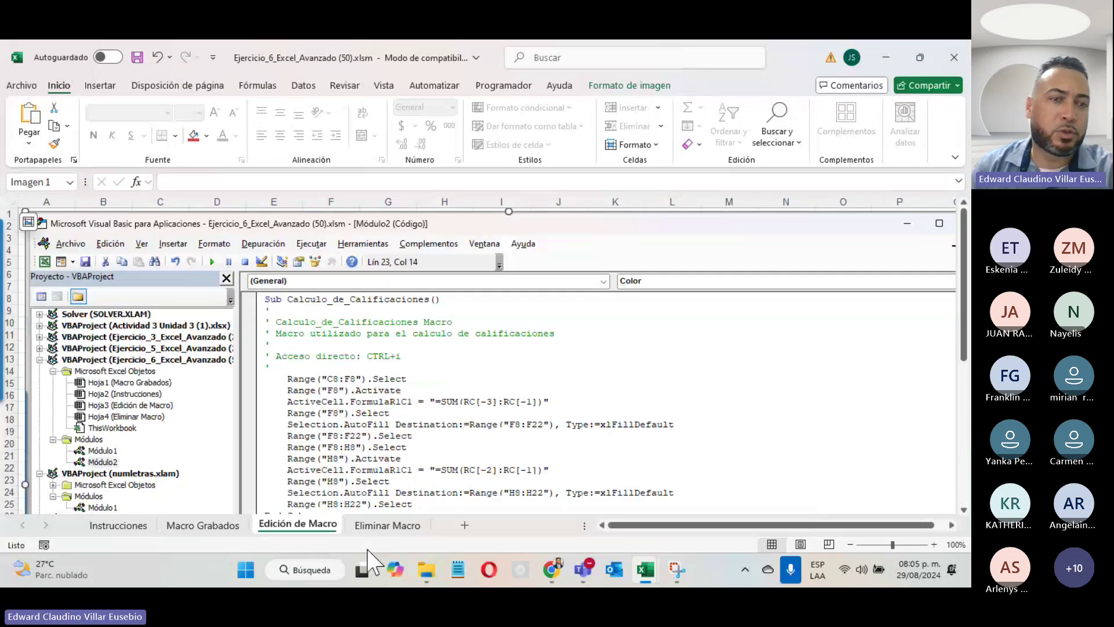
{"action": "left_click", "coordinate": [202, 525]}
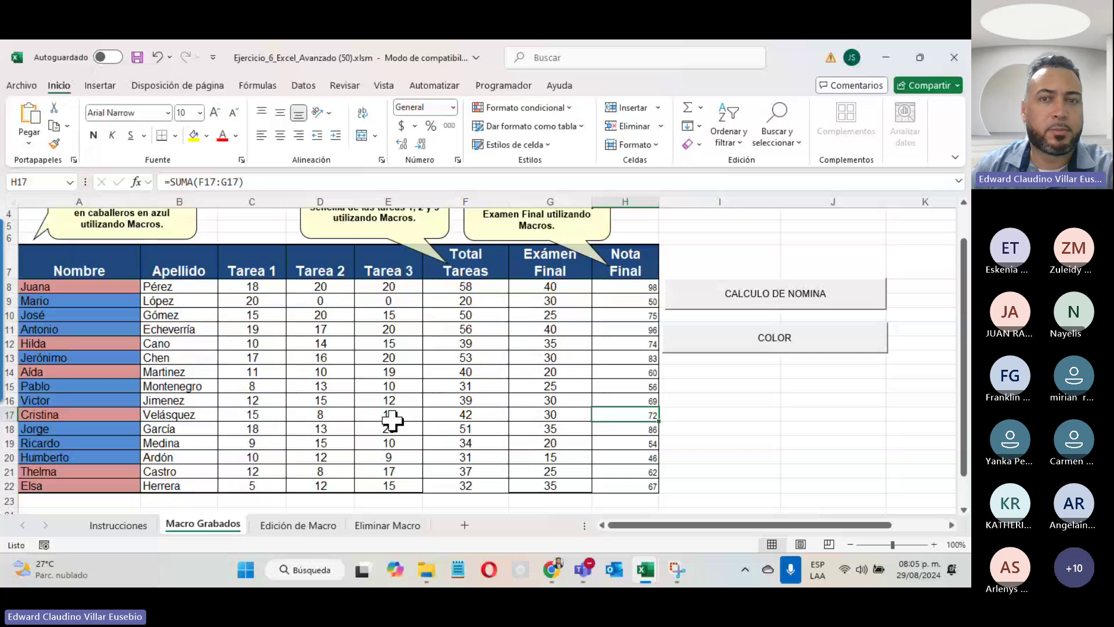
{"action": "left_click", "coordinate": [354, 531]}
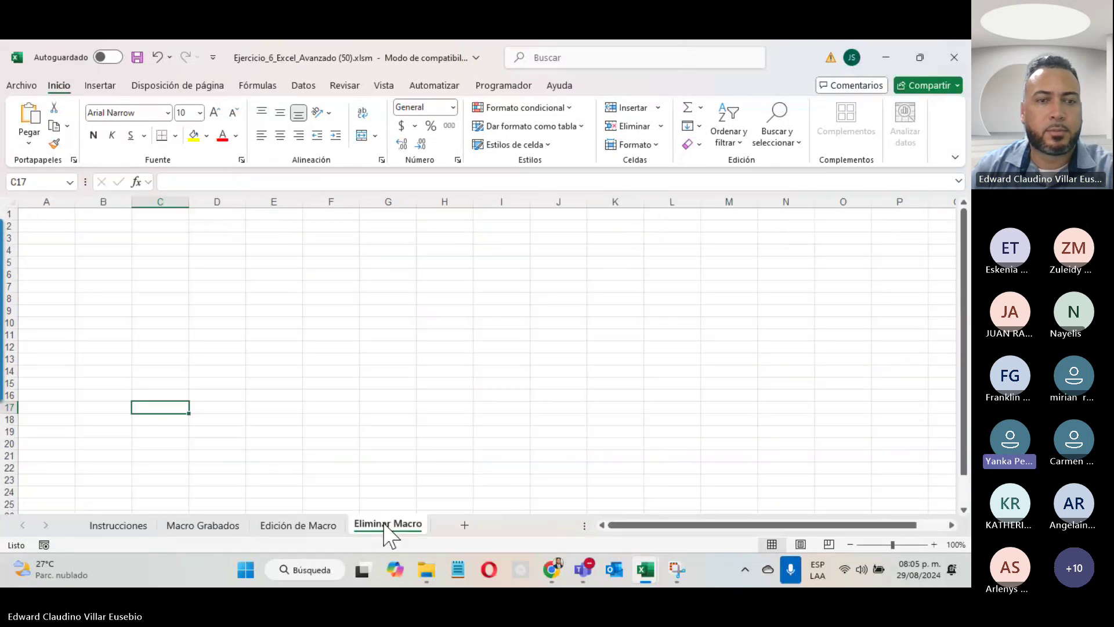
{"action": "left_click", "coordinate": [293, 525]}
{"action": "left_click", "coordinate": [236, 528]}
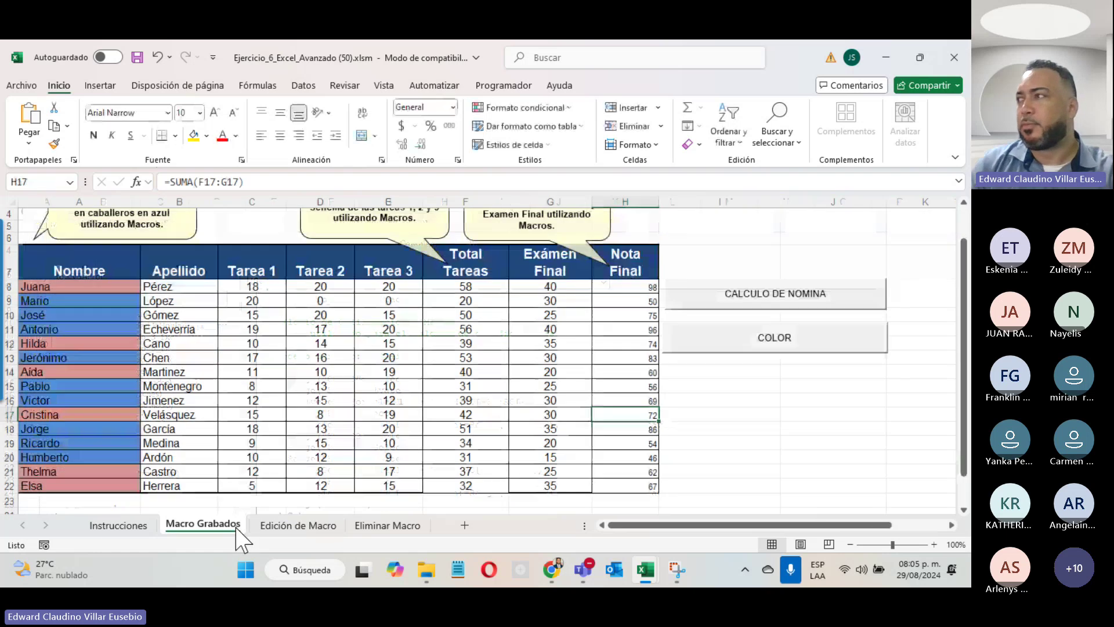